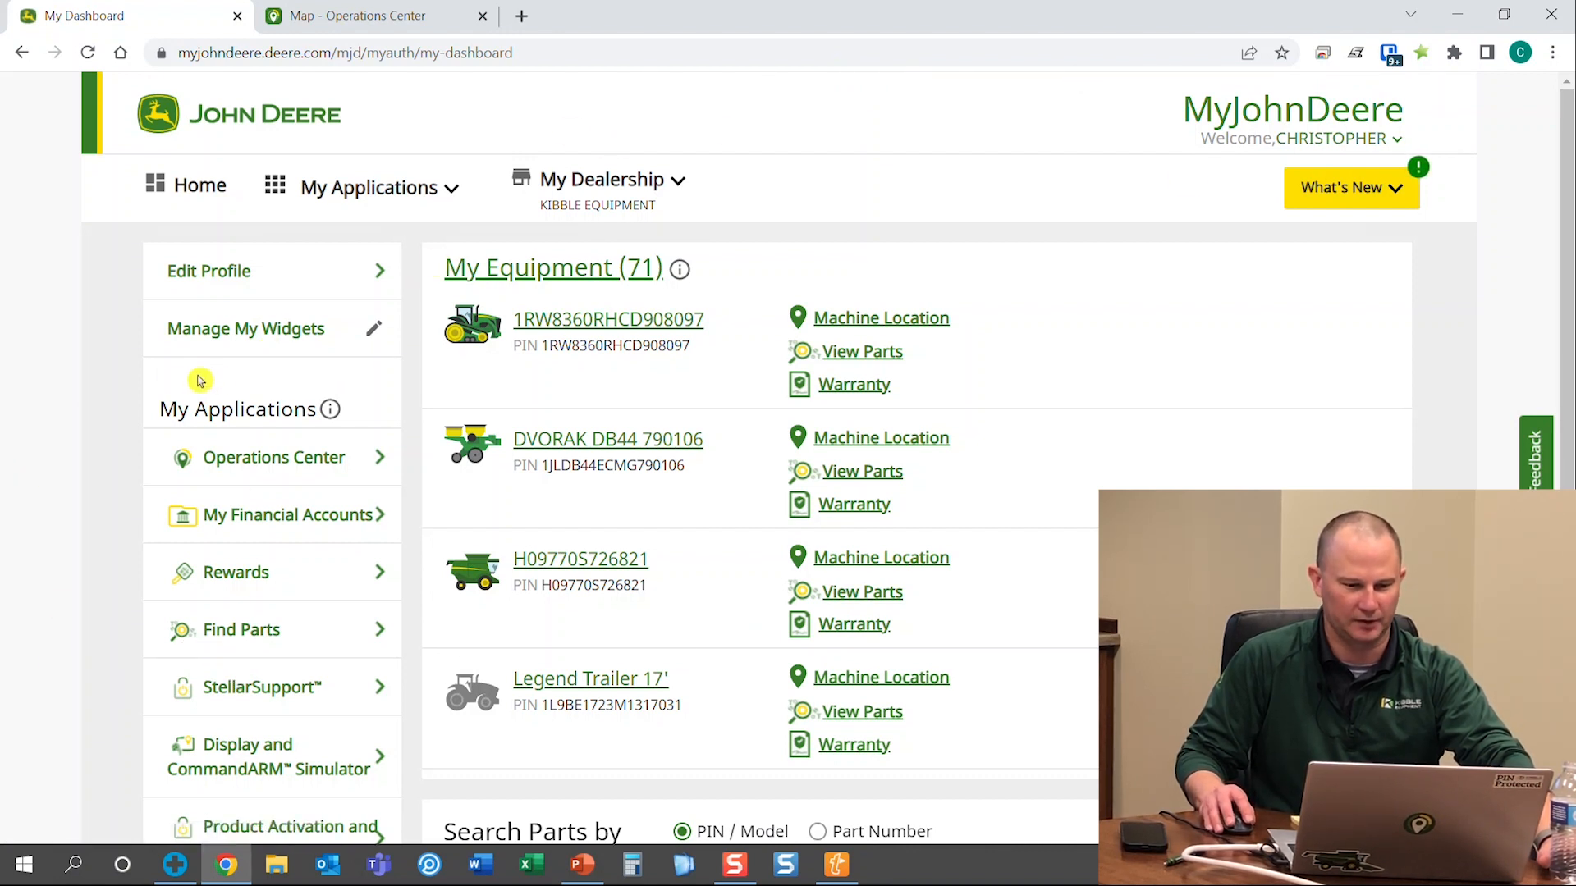
Point out the Display and CommandARM Simulator on the MyJohnDeere dashboard, then launch Operations Center
scroll(79, 462, down, 1)
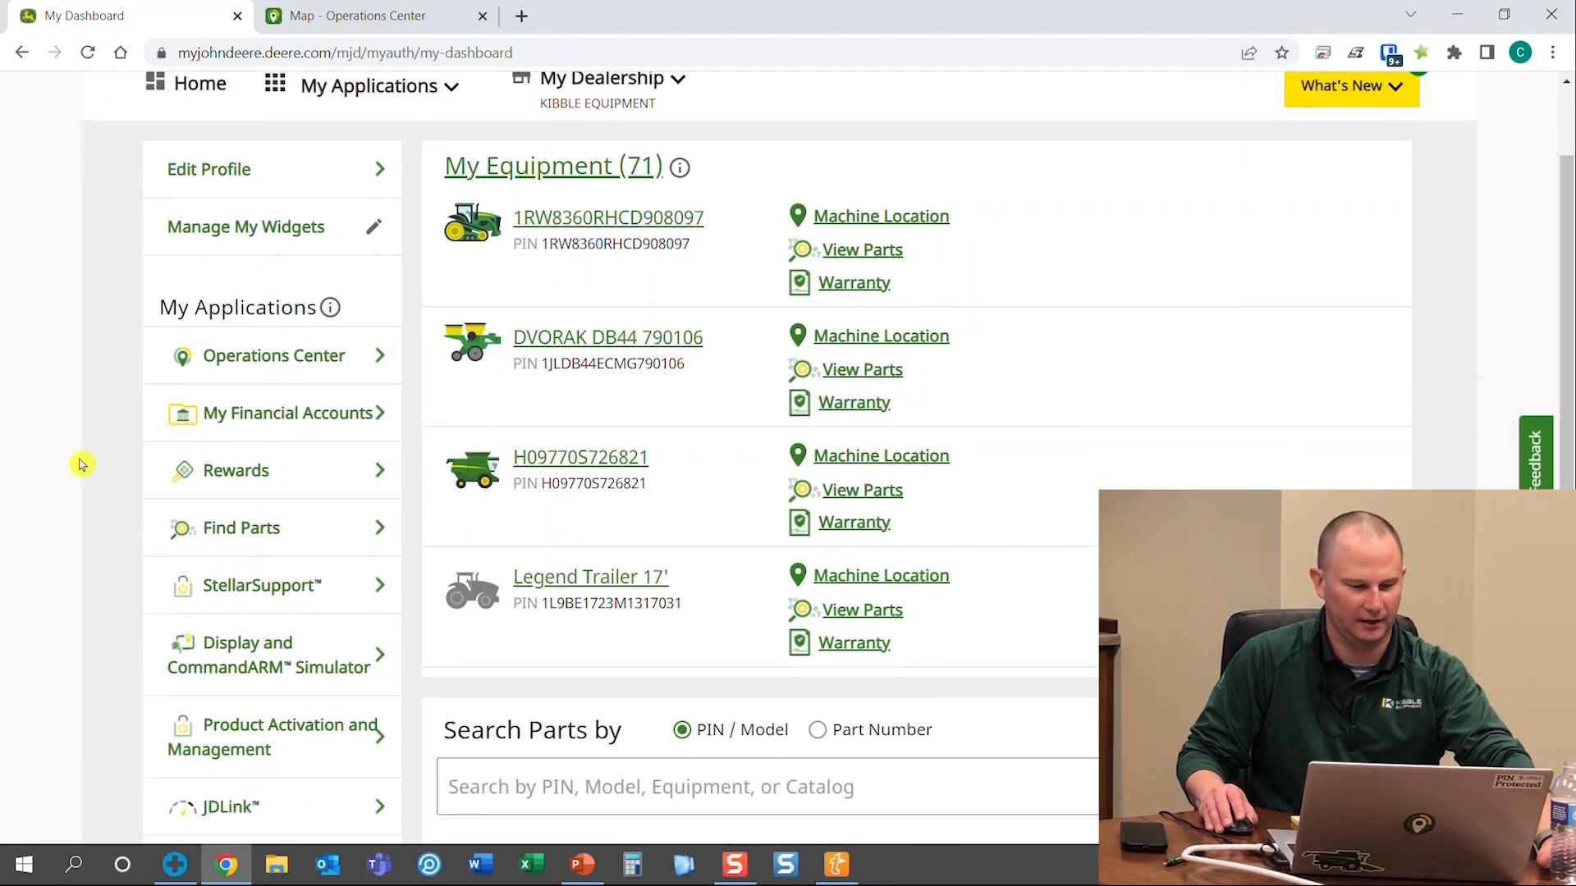
scroll(82, 468, down, 1)
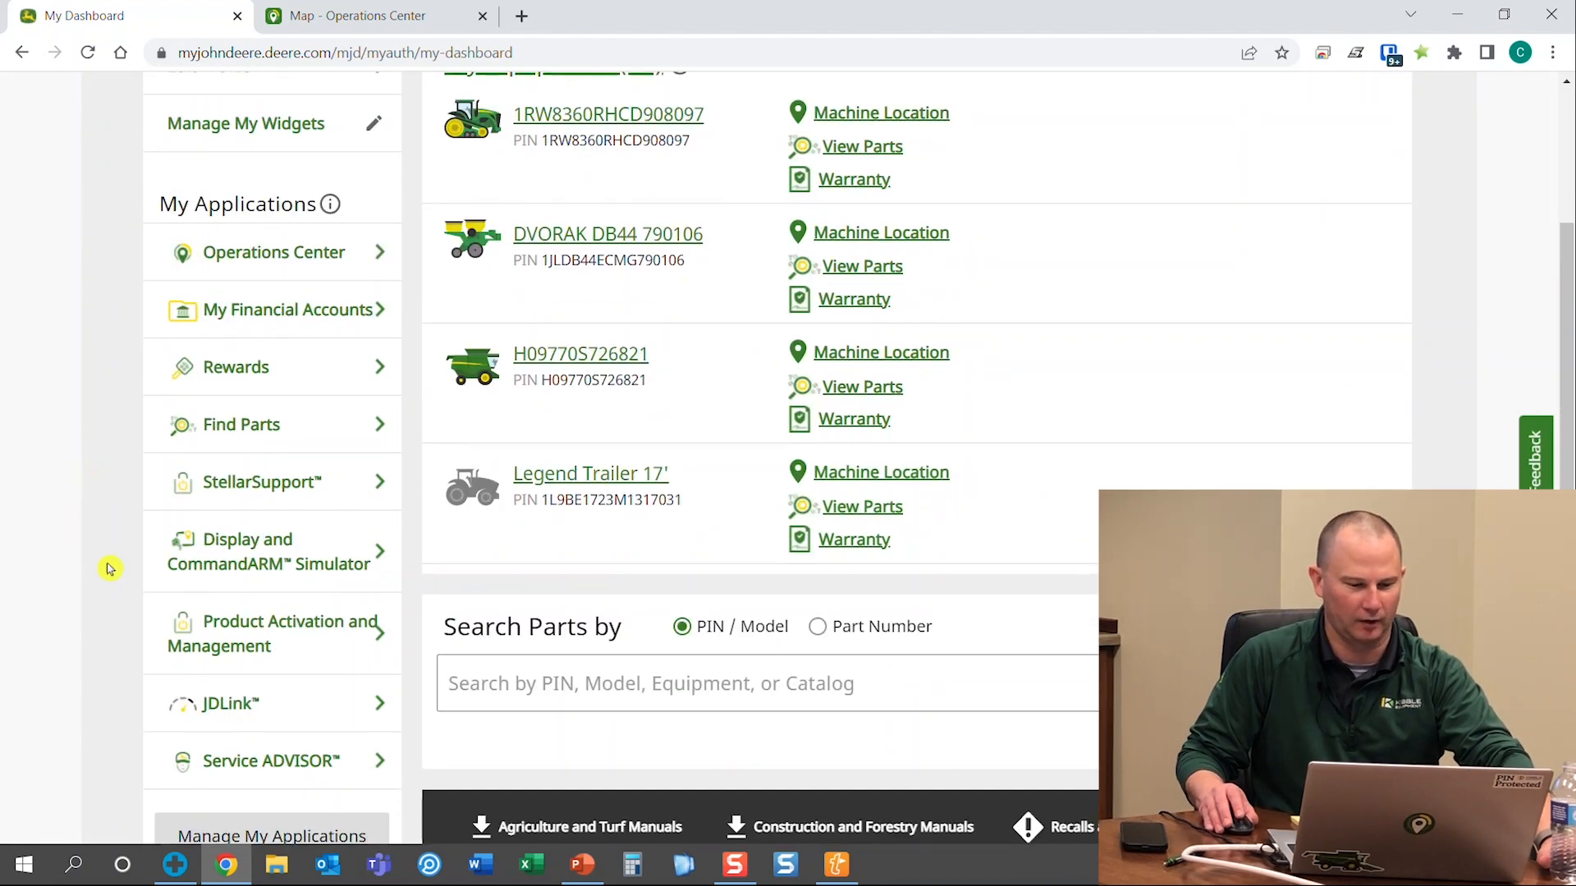
click(406, 536)
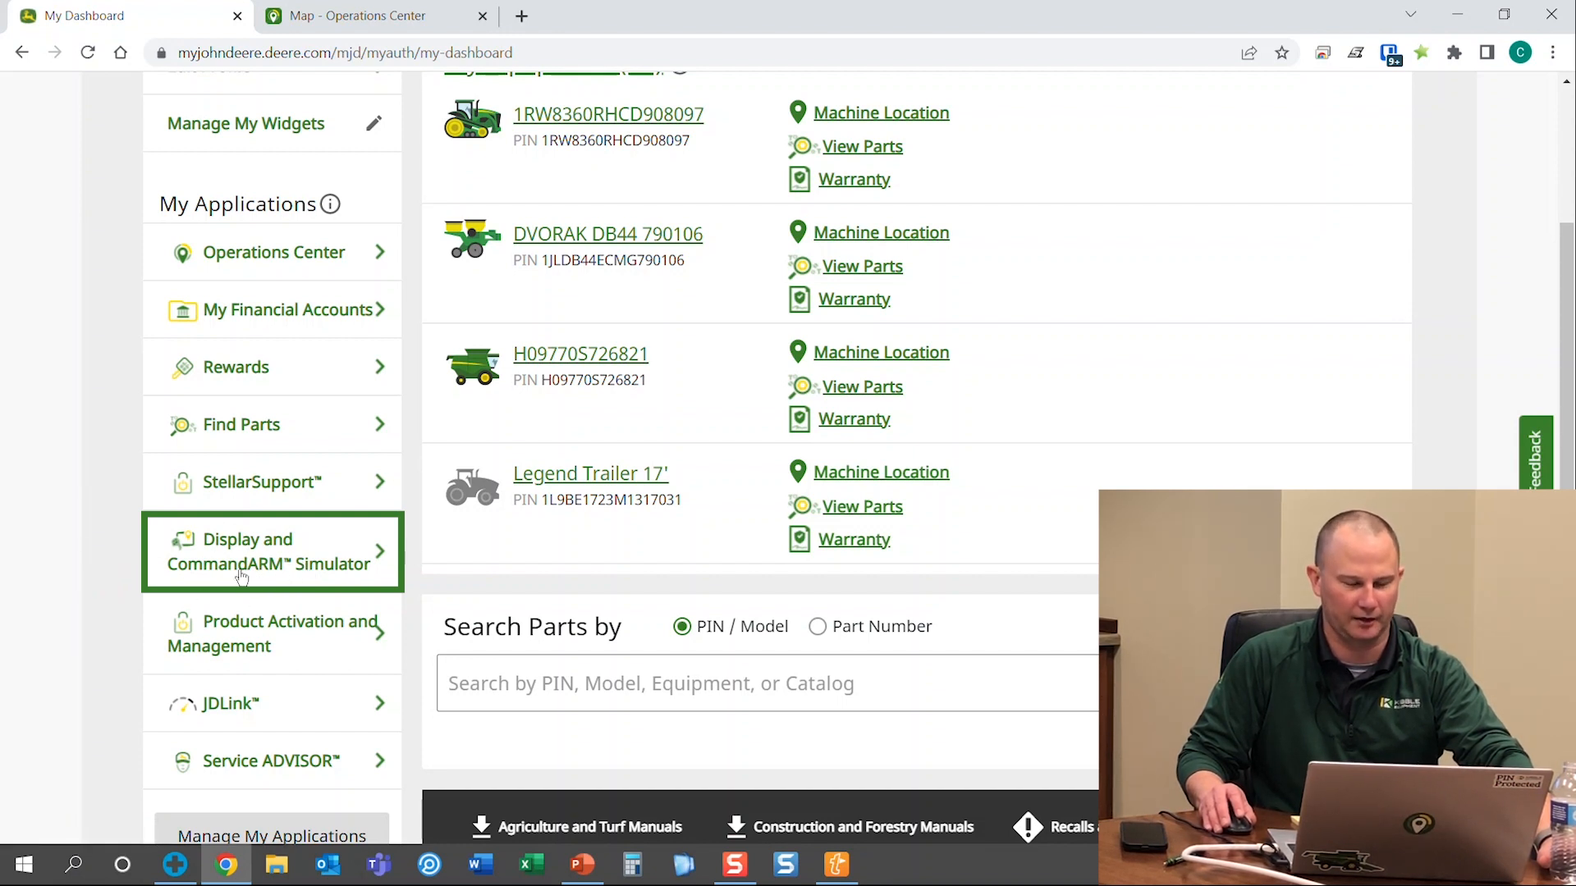
scroll(82, 616, up, 3)
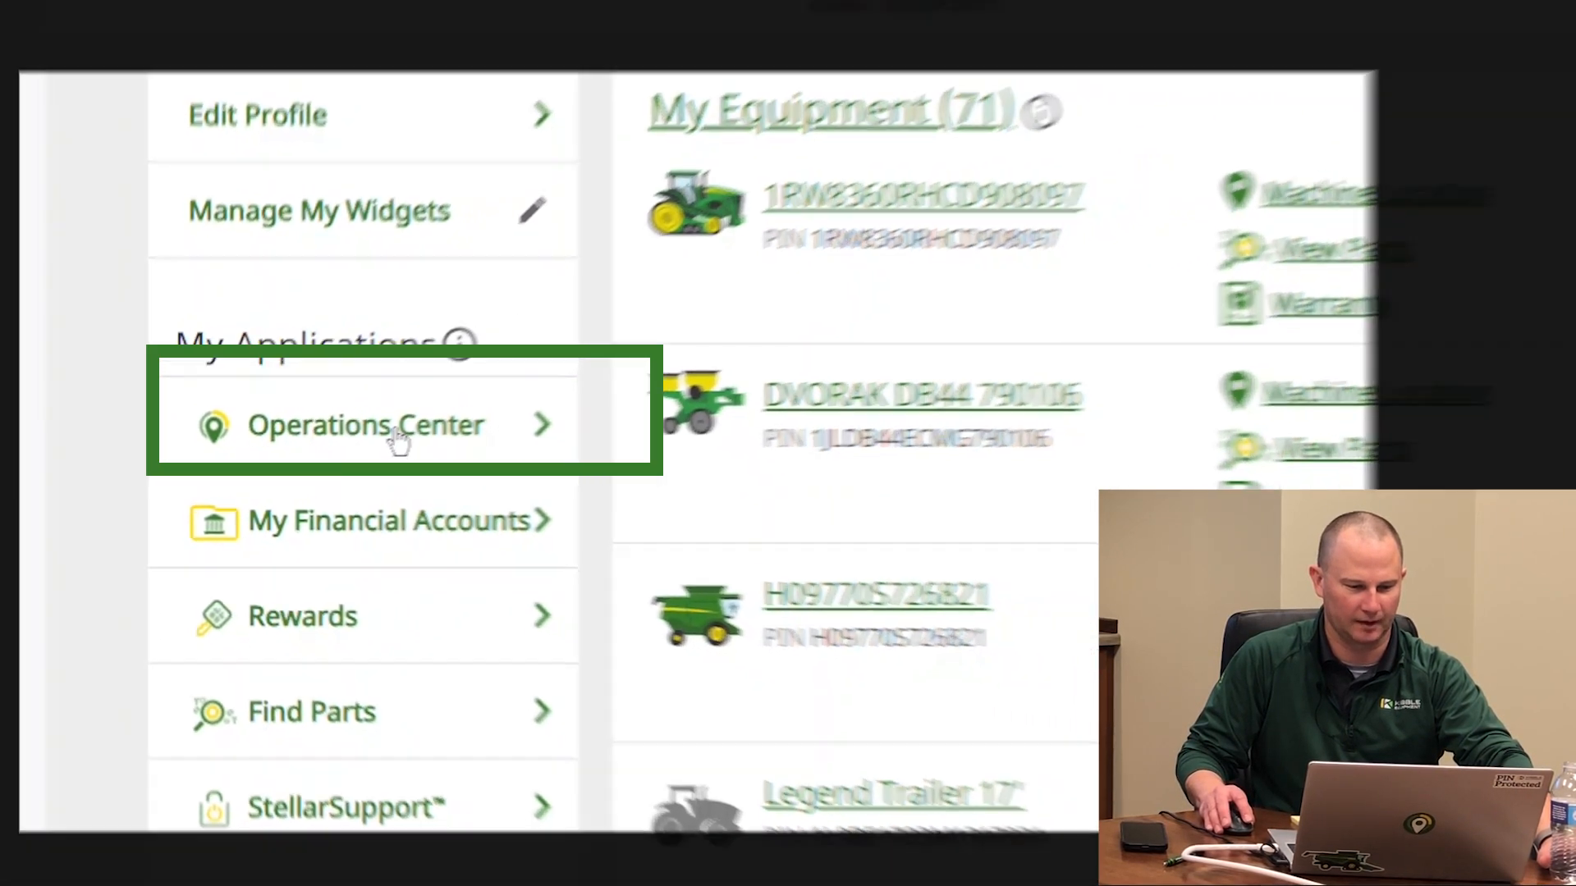
click(398, 439)
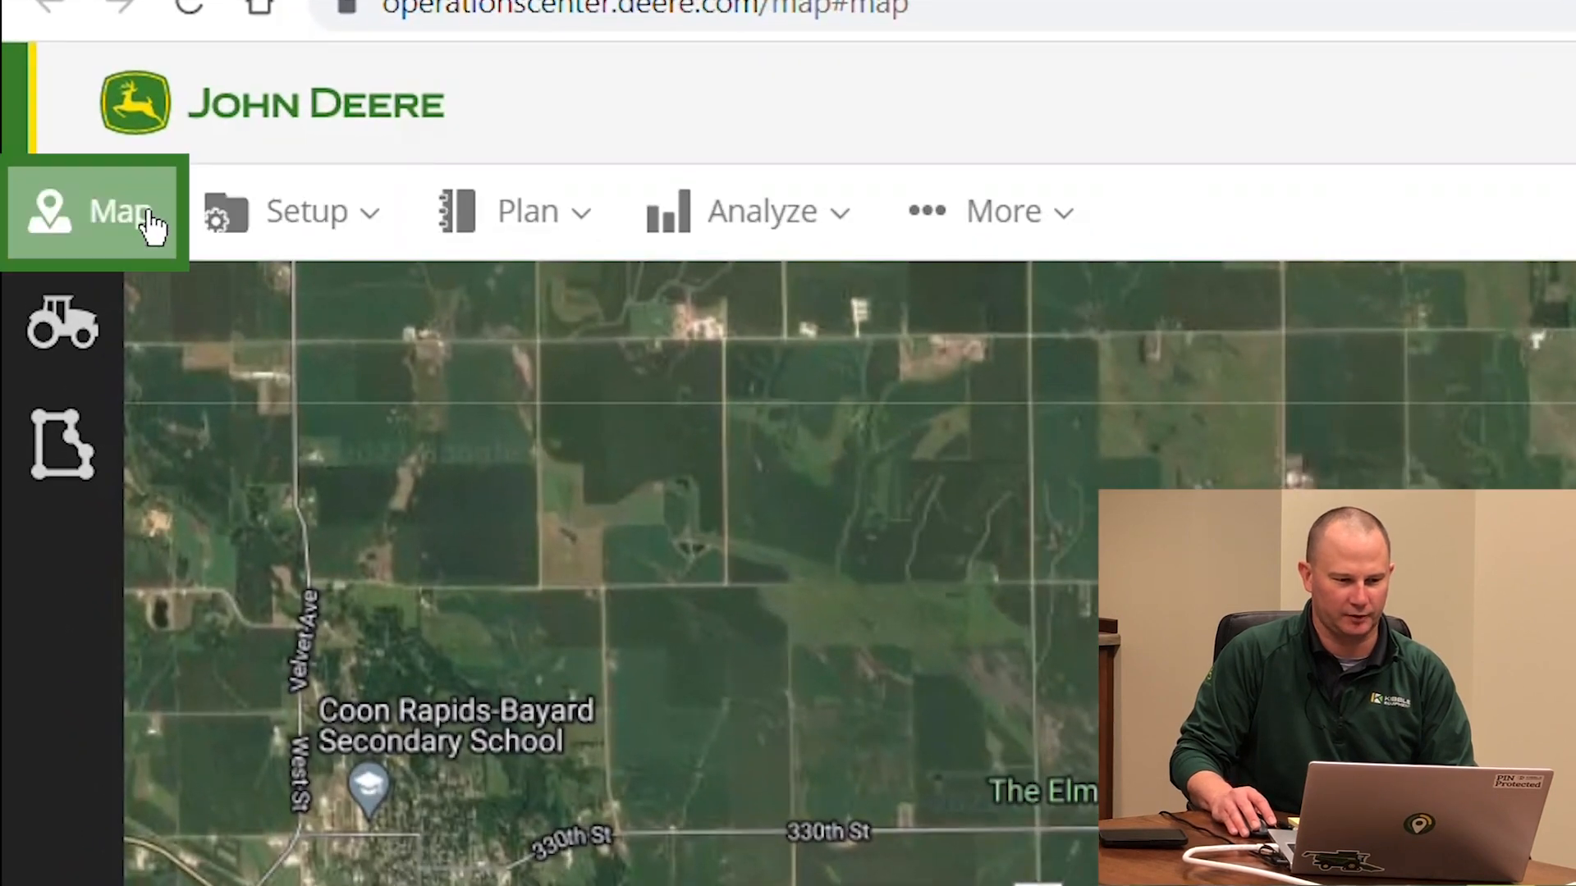
Show the farm's fields on the Map, then browse the Setup, Plan, Analyze and More menus
click(127, 223)
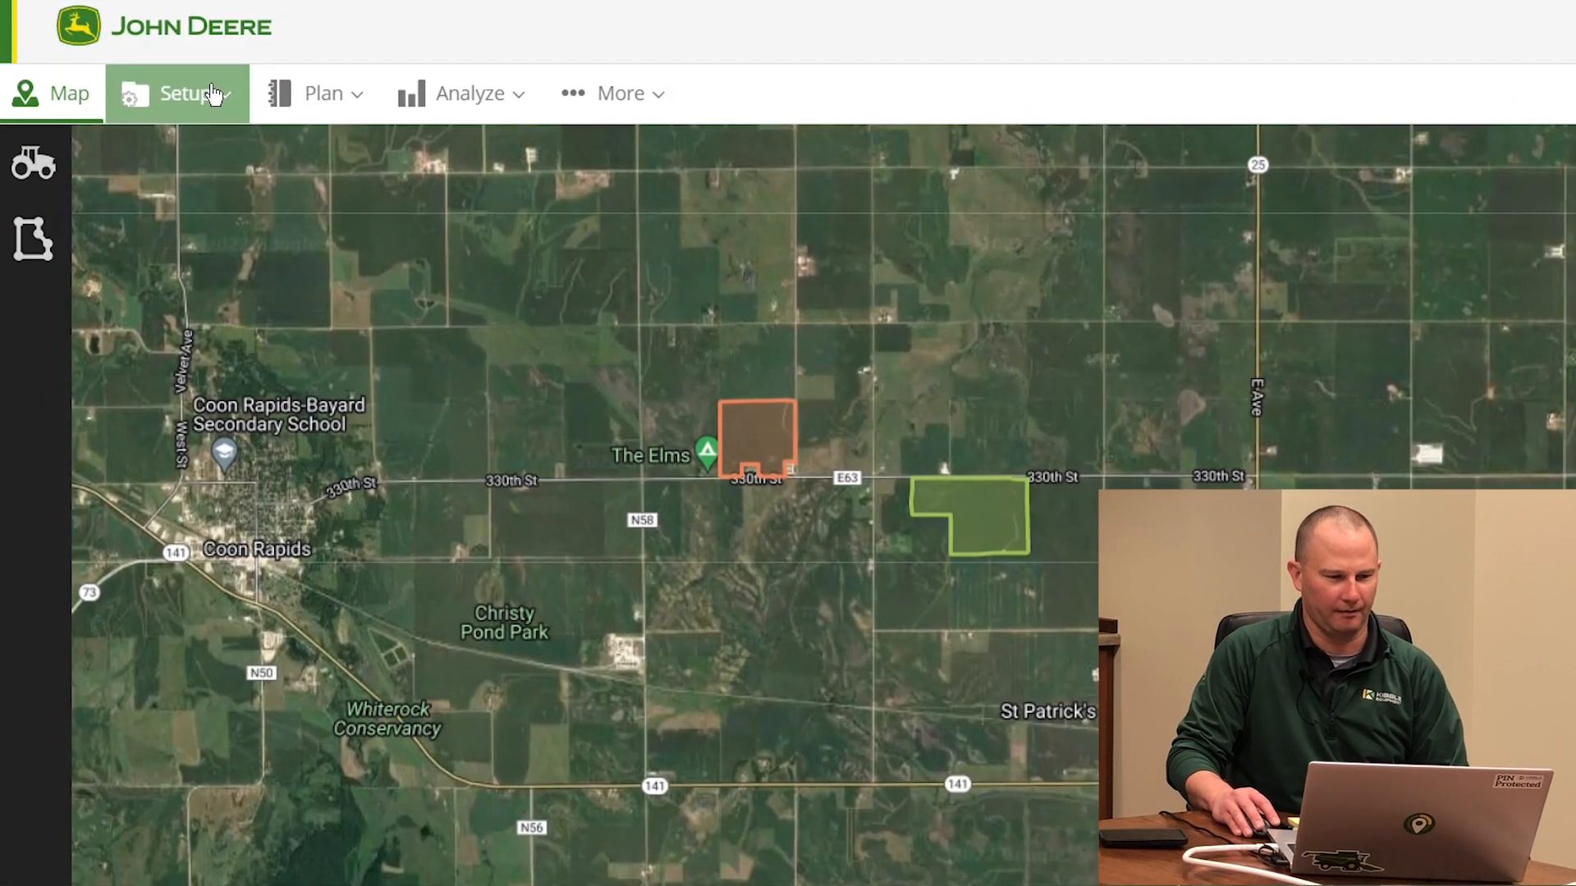
click(204, 100)
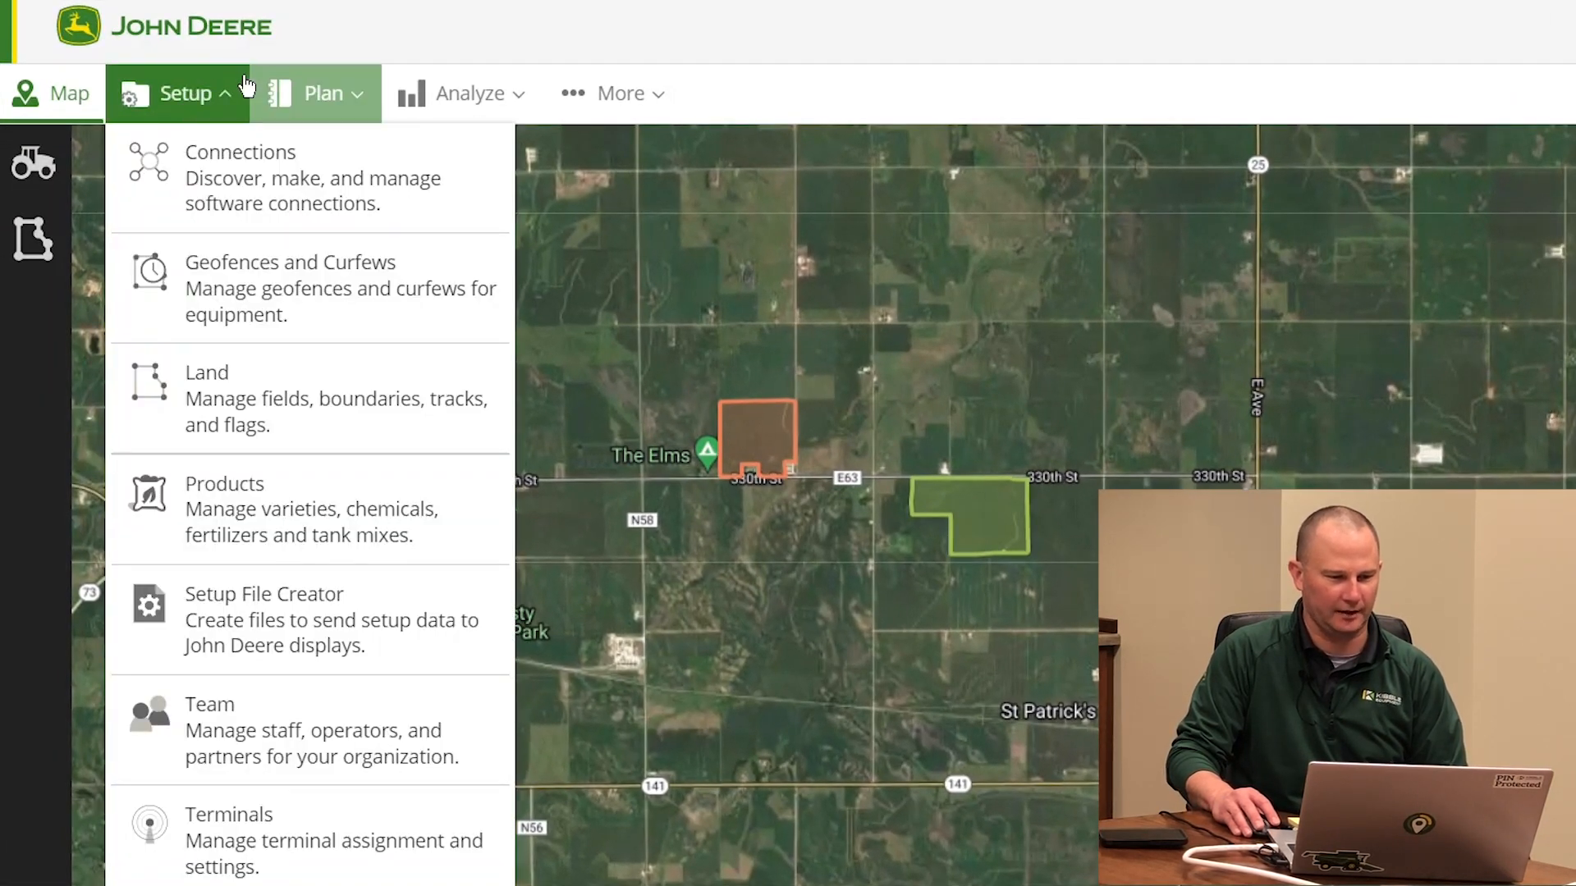
click(324, 93)
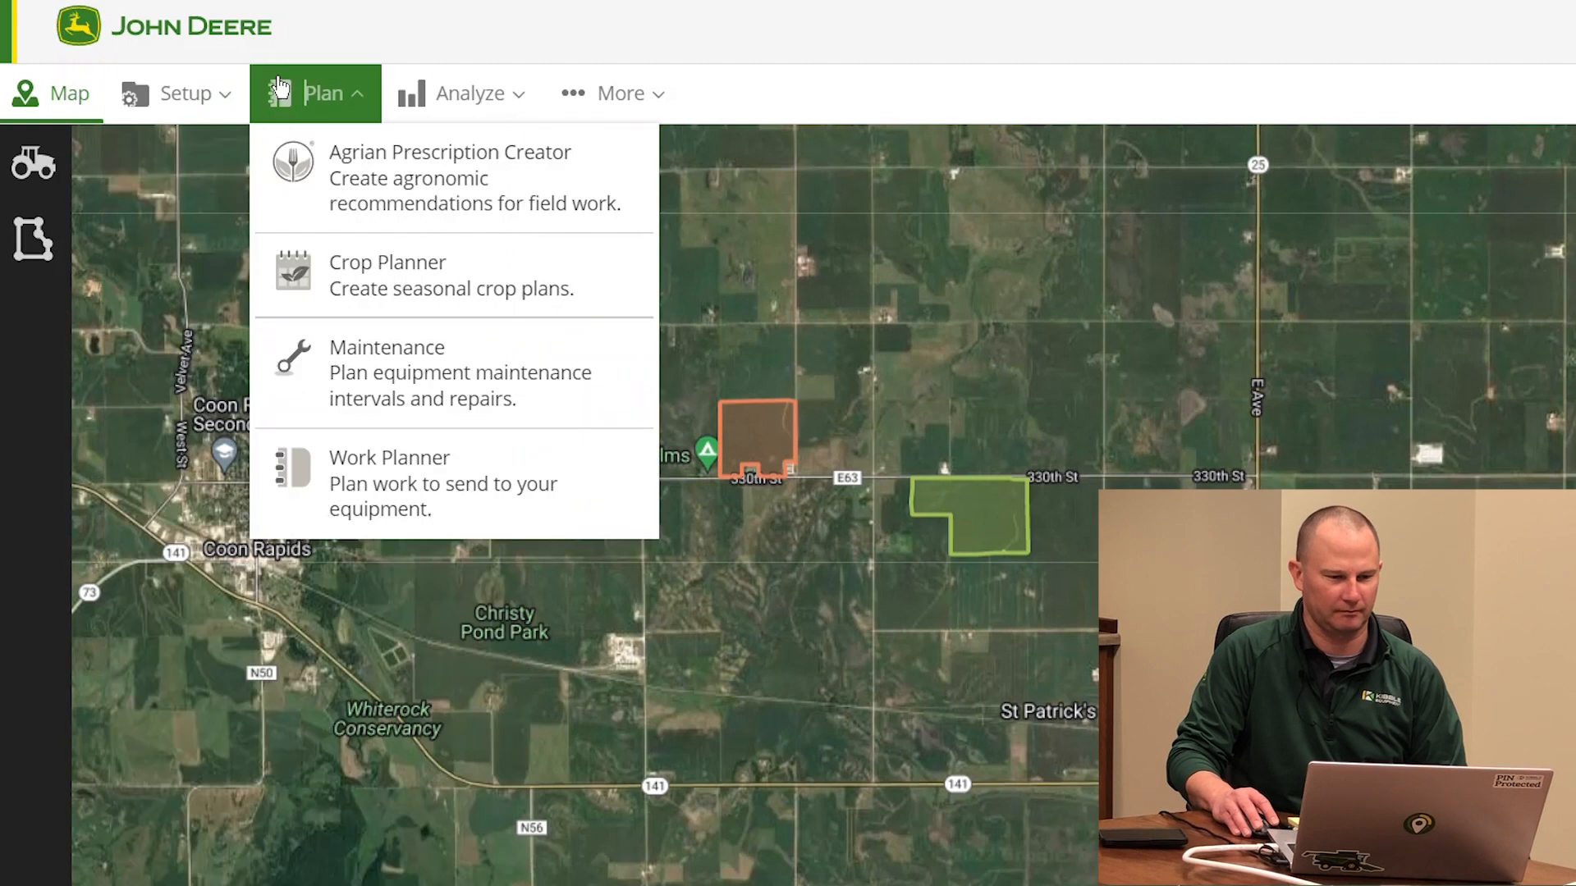
click(443, 94)
click(575, 101)
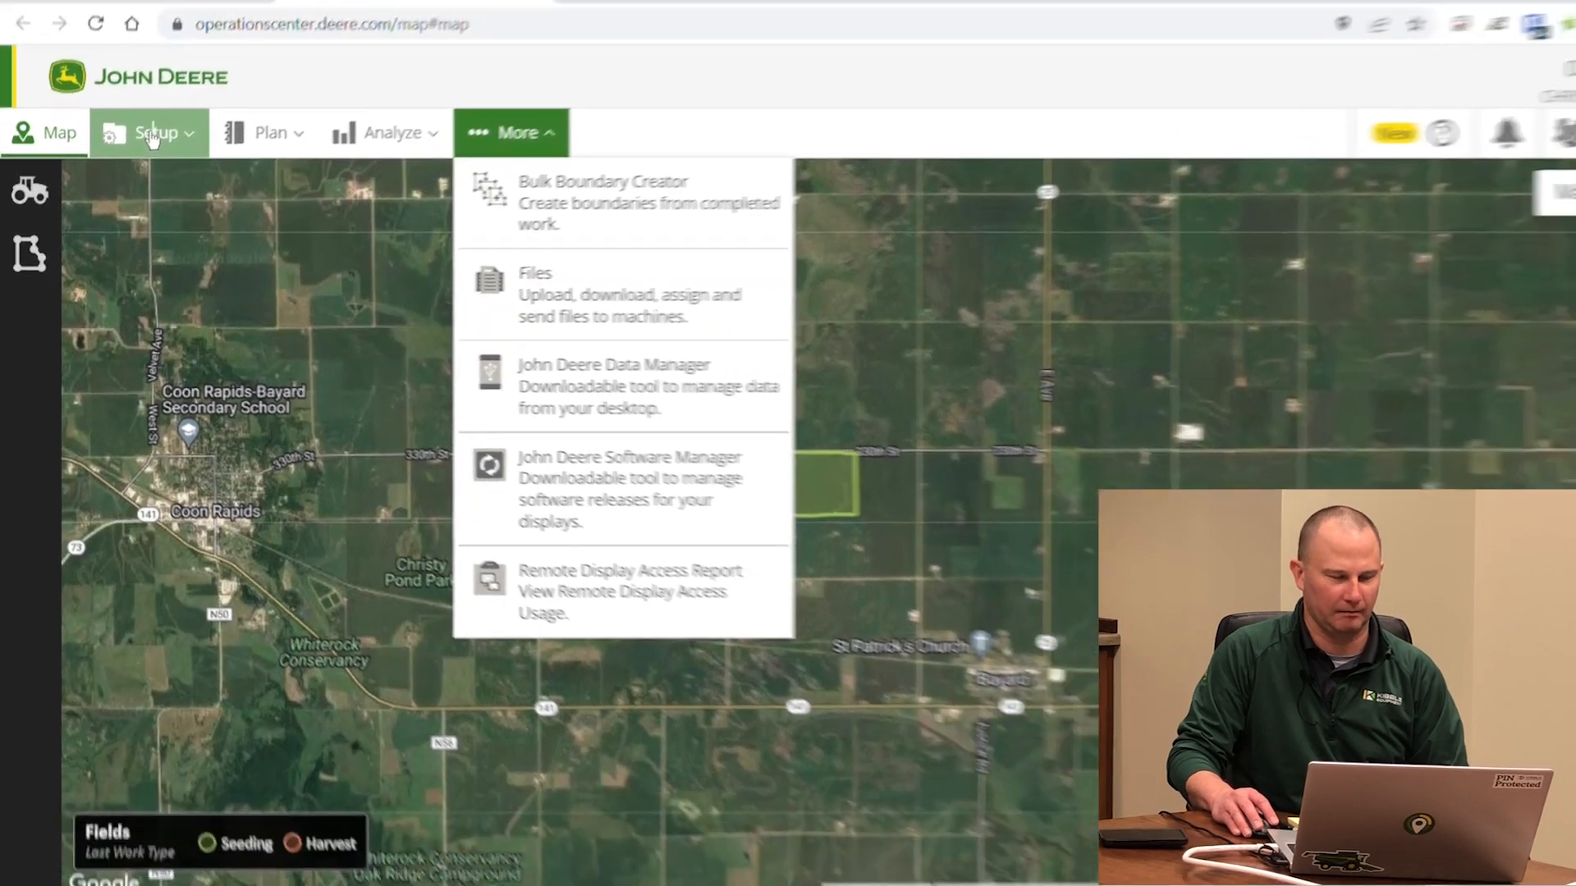
click(179, 101)
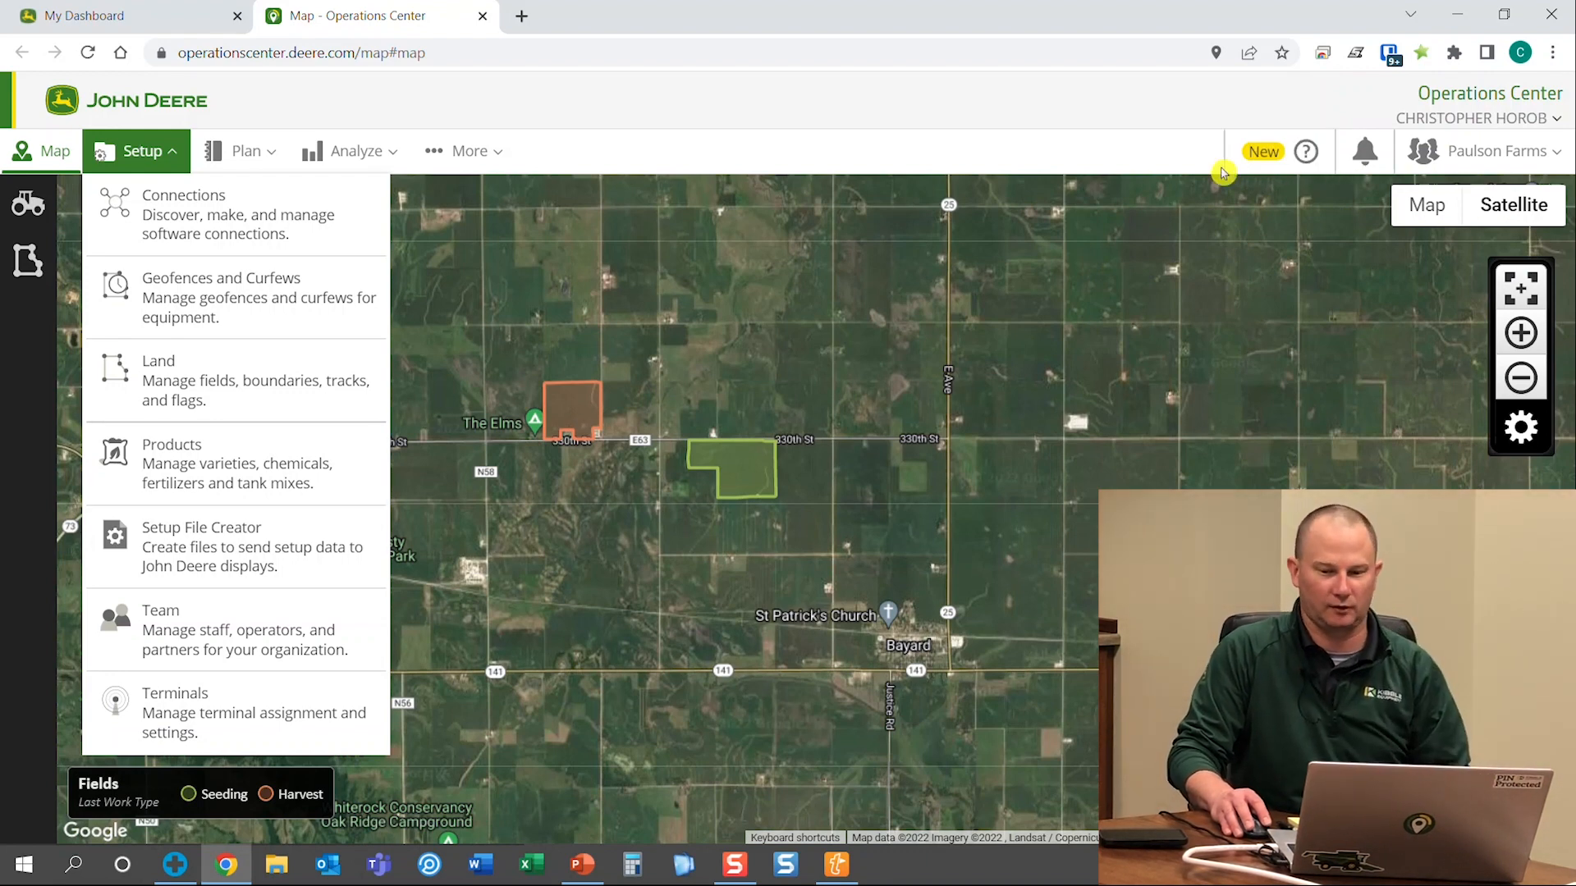
click(1166, 149)
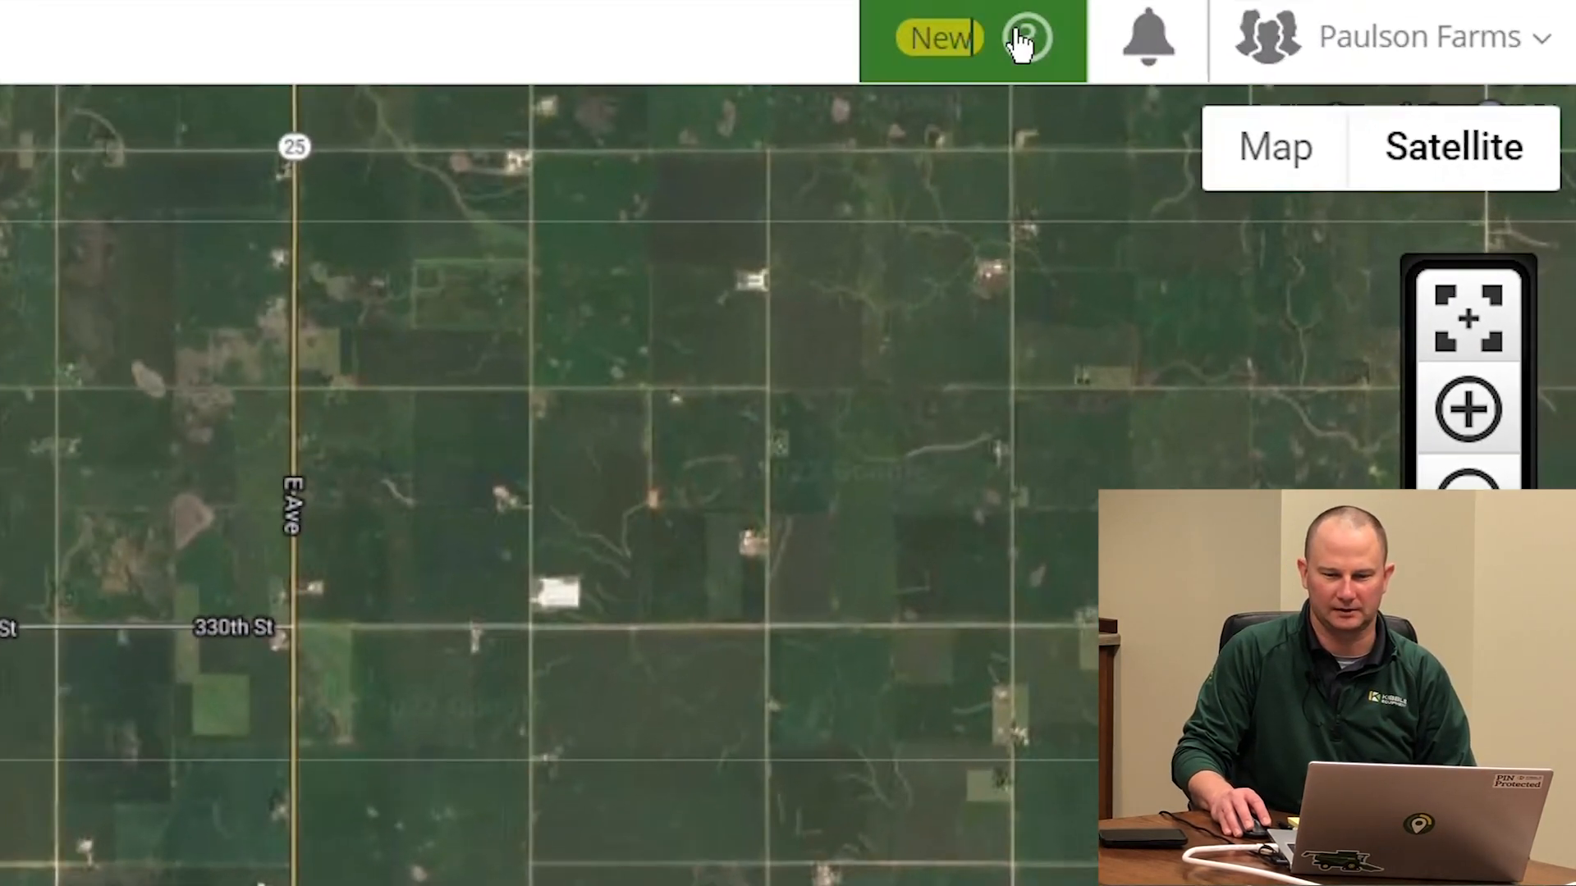
Open Help Documentation from the ? help menu in the top-right toolbar
click(1303, 152)
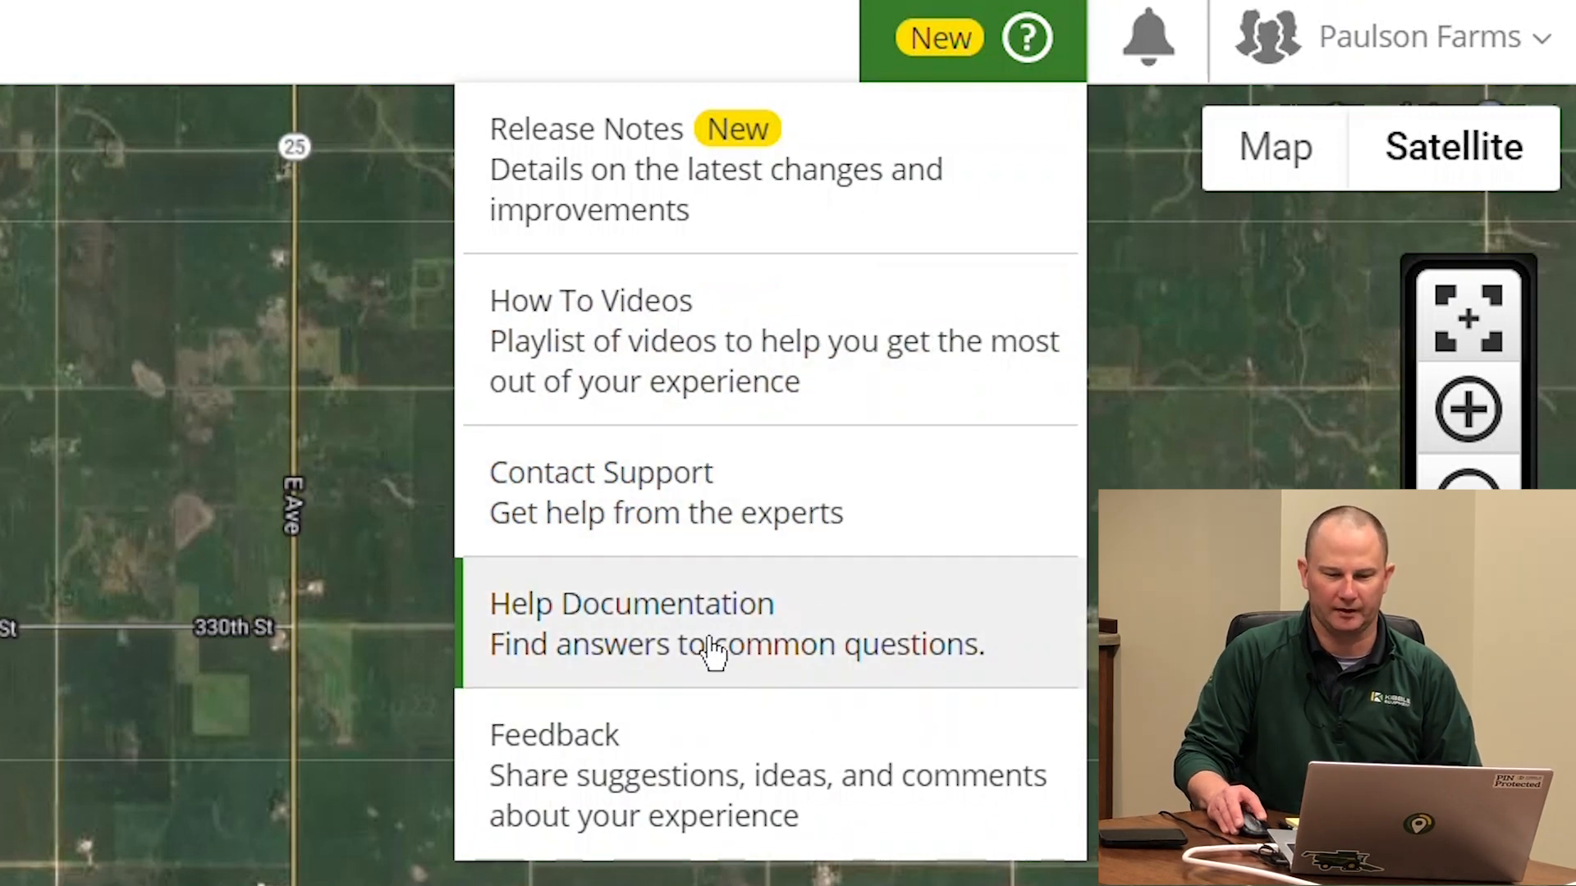
click(686, 666)
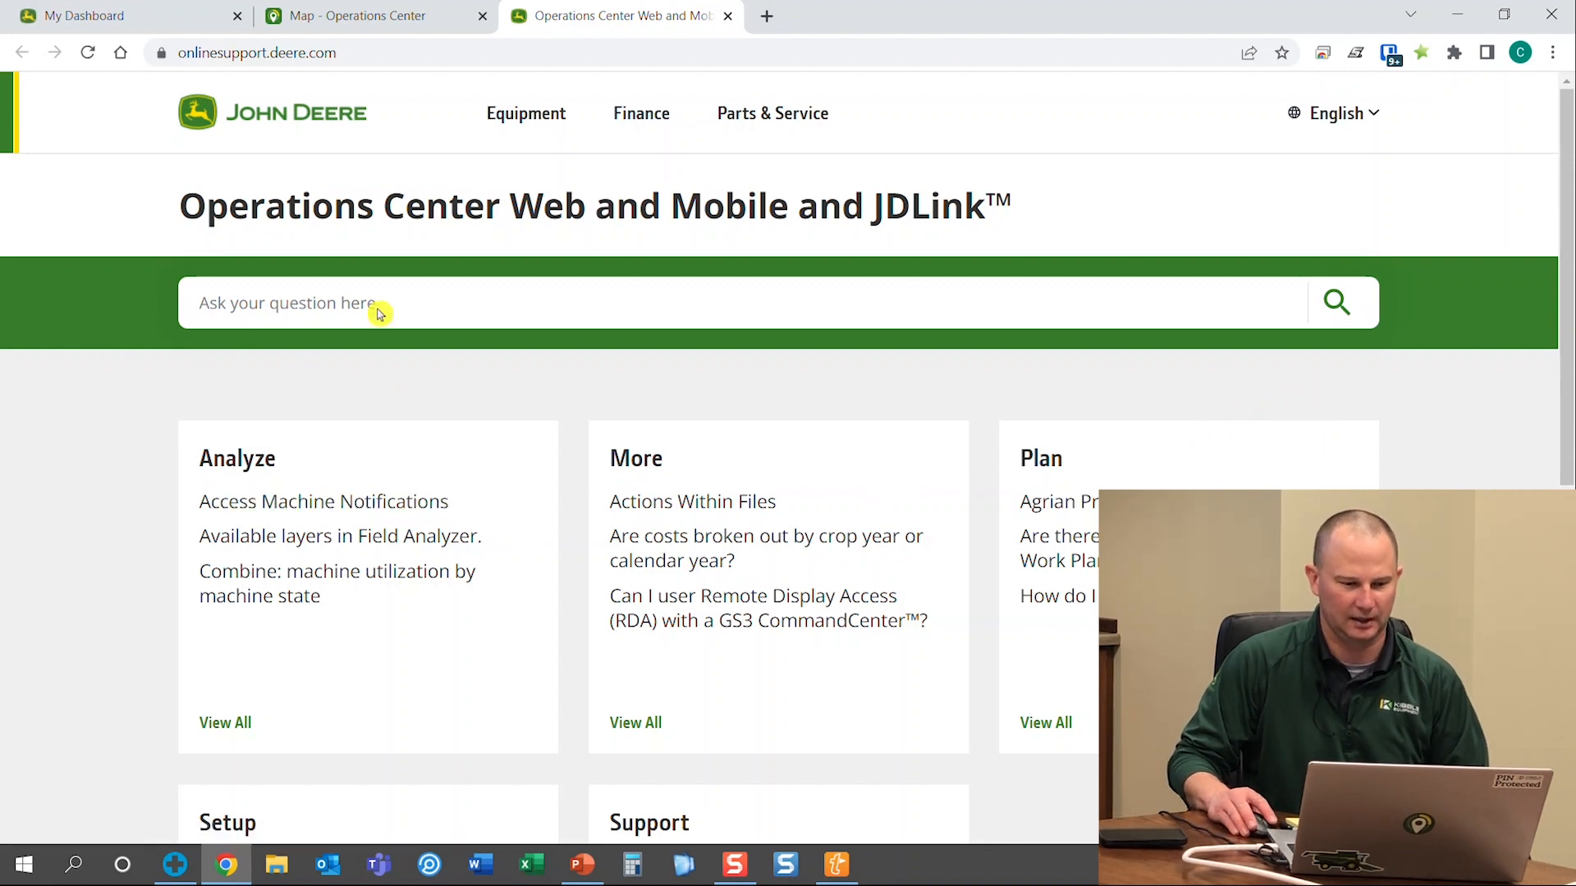
Search the help site for 'prescription' and scroll through the 11 results
click(326, 319)
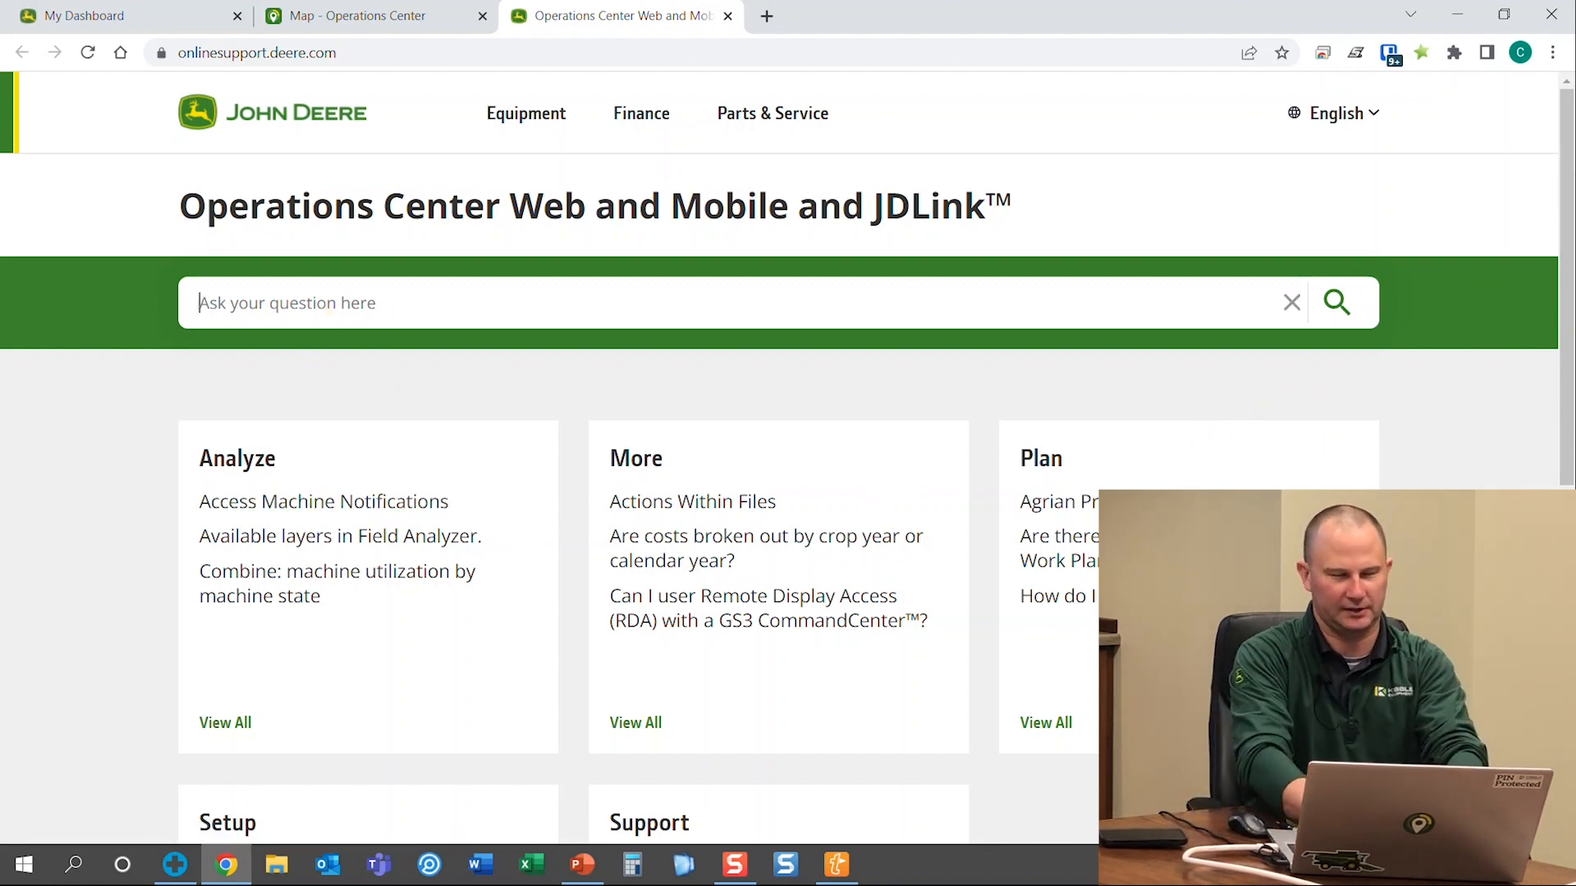
text(pr)
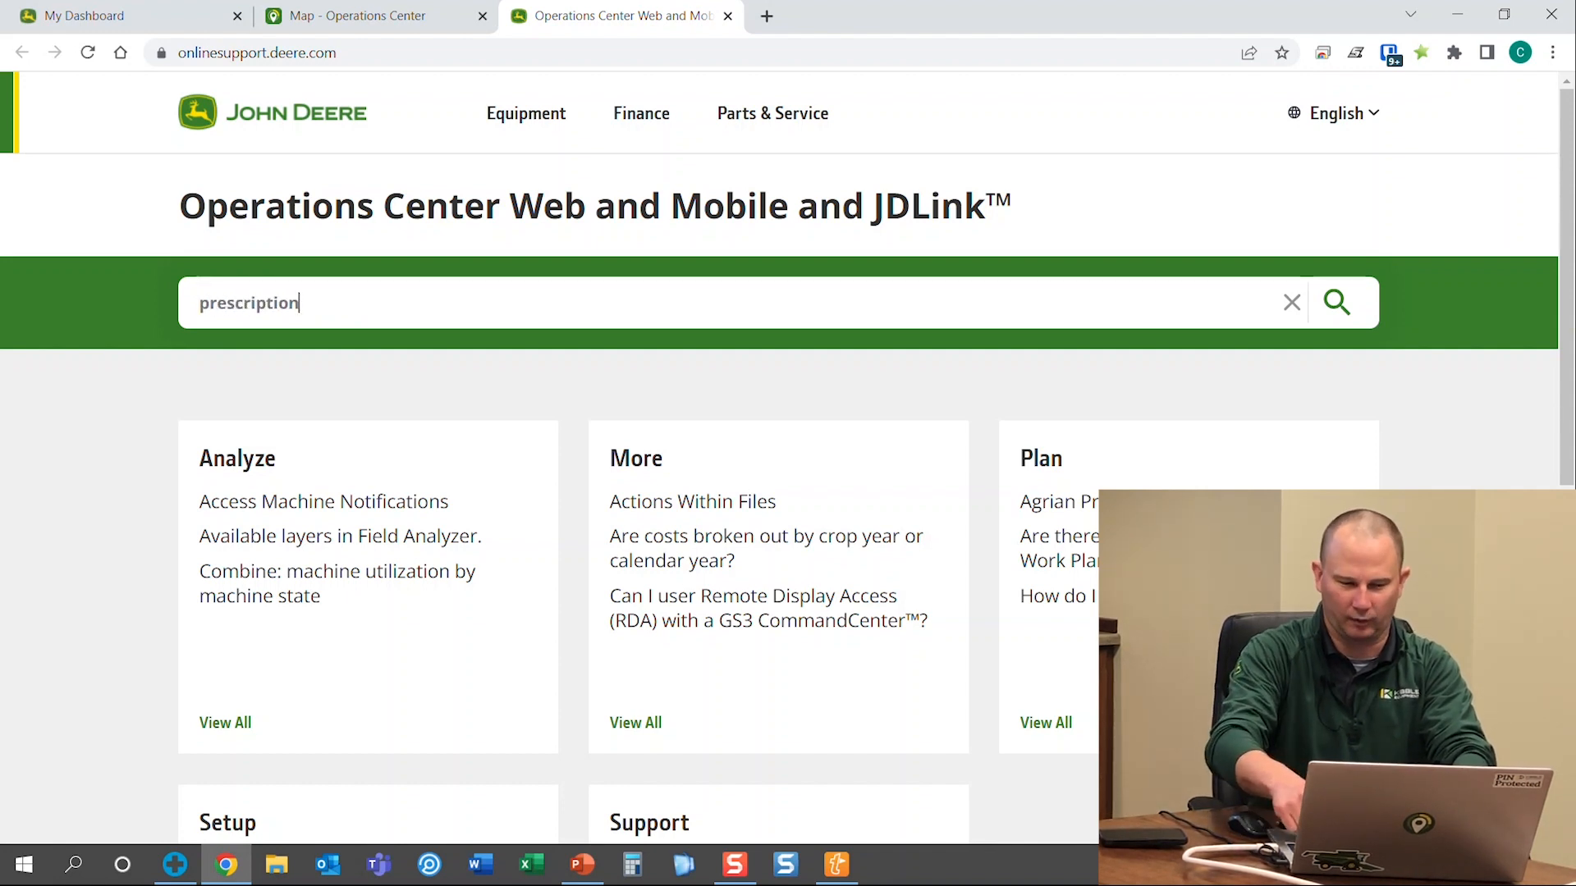
text(escription)
key(Return)
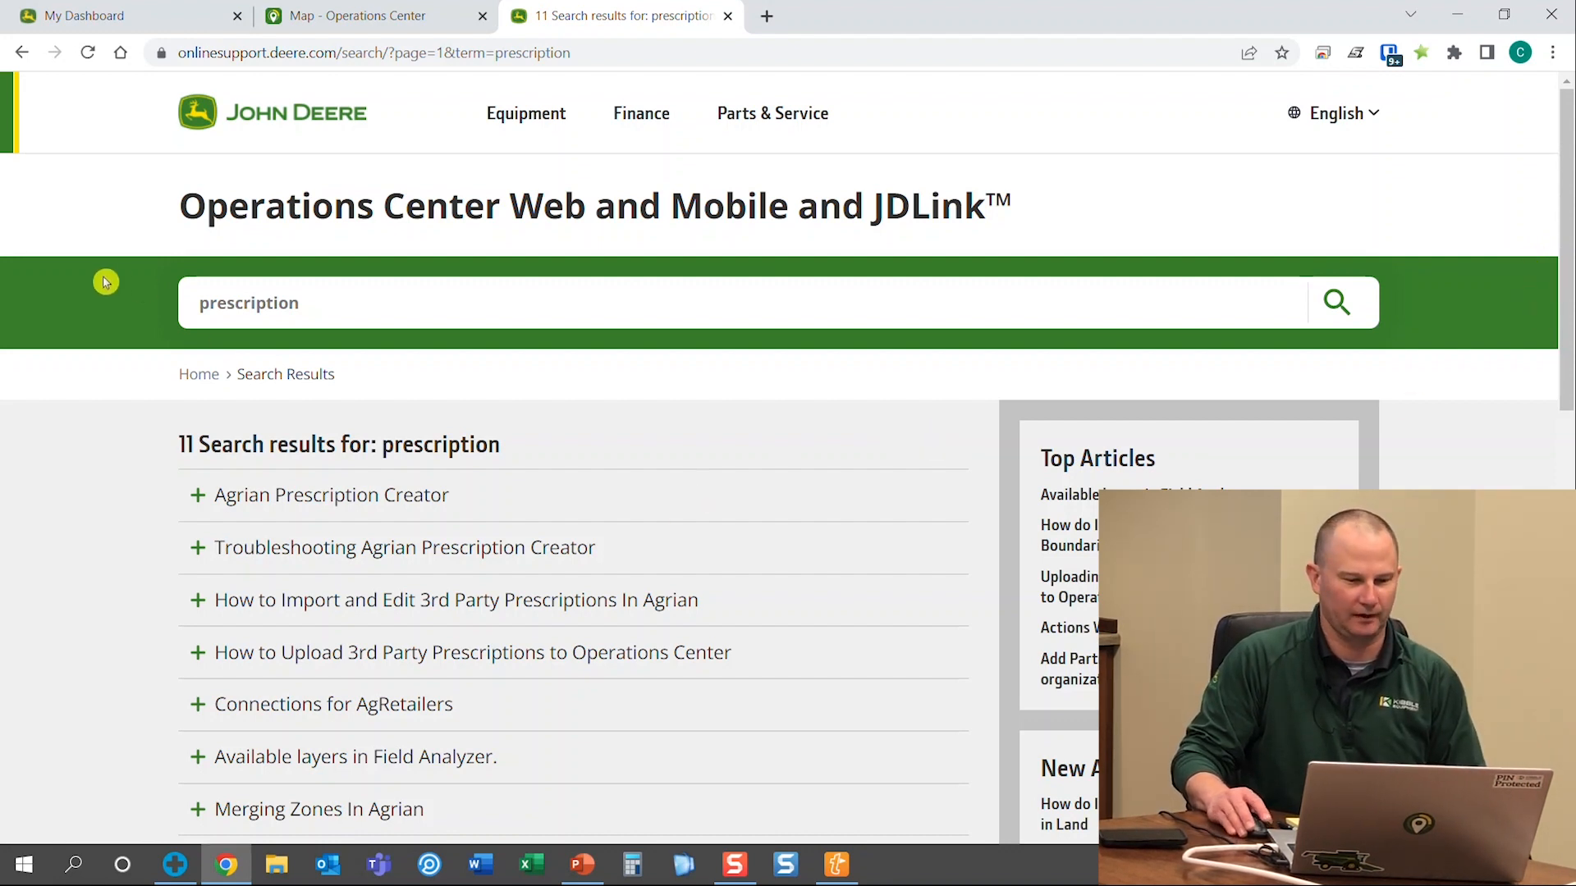
scroll(597, 462, down, 2)
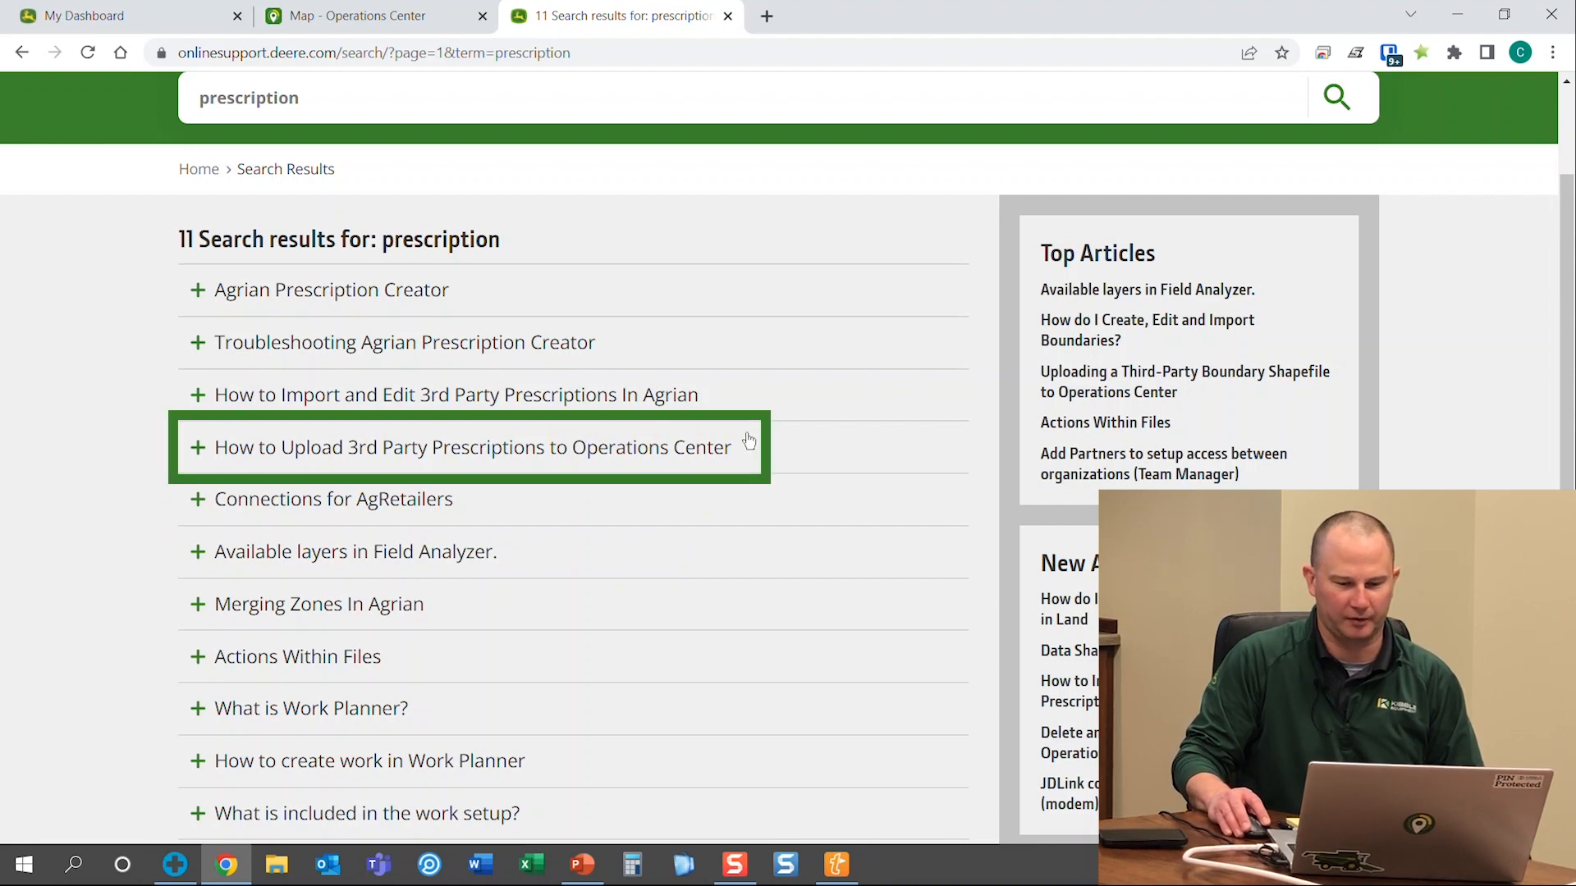
Expand the 'How to Upload 3rd Party Prescriptions to Operations Center' search result
click(197, 463)
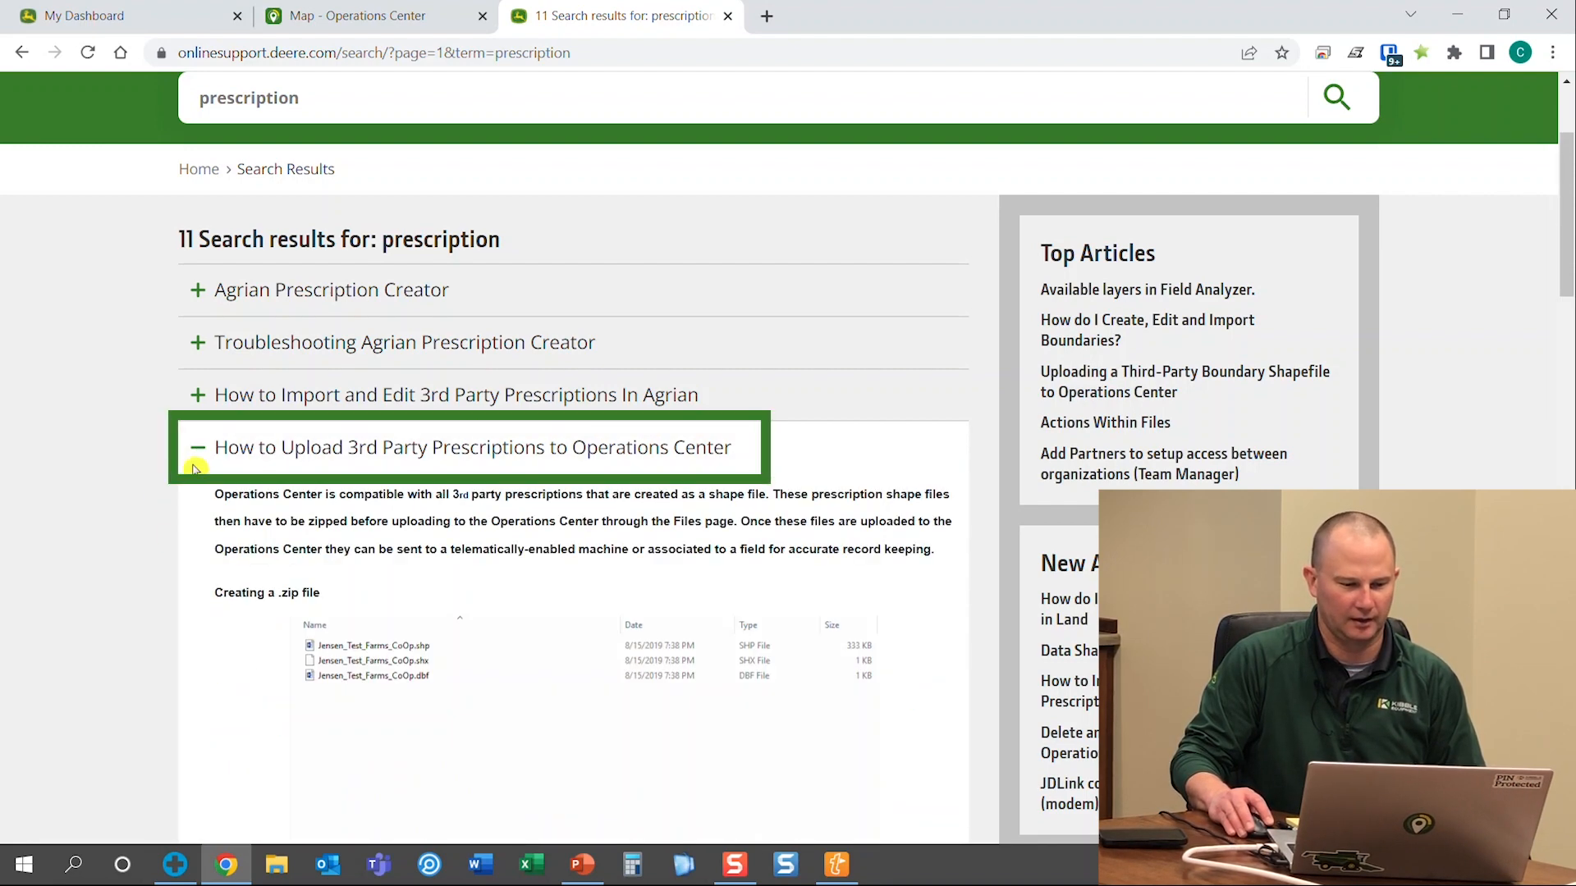
scroll(215, 480, down, 3)
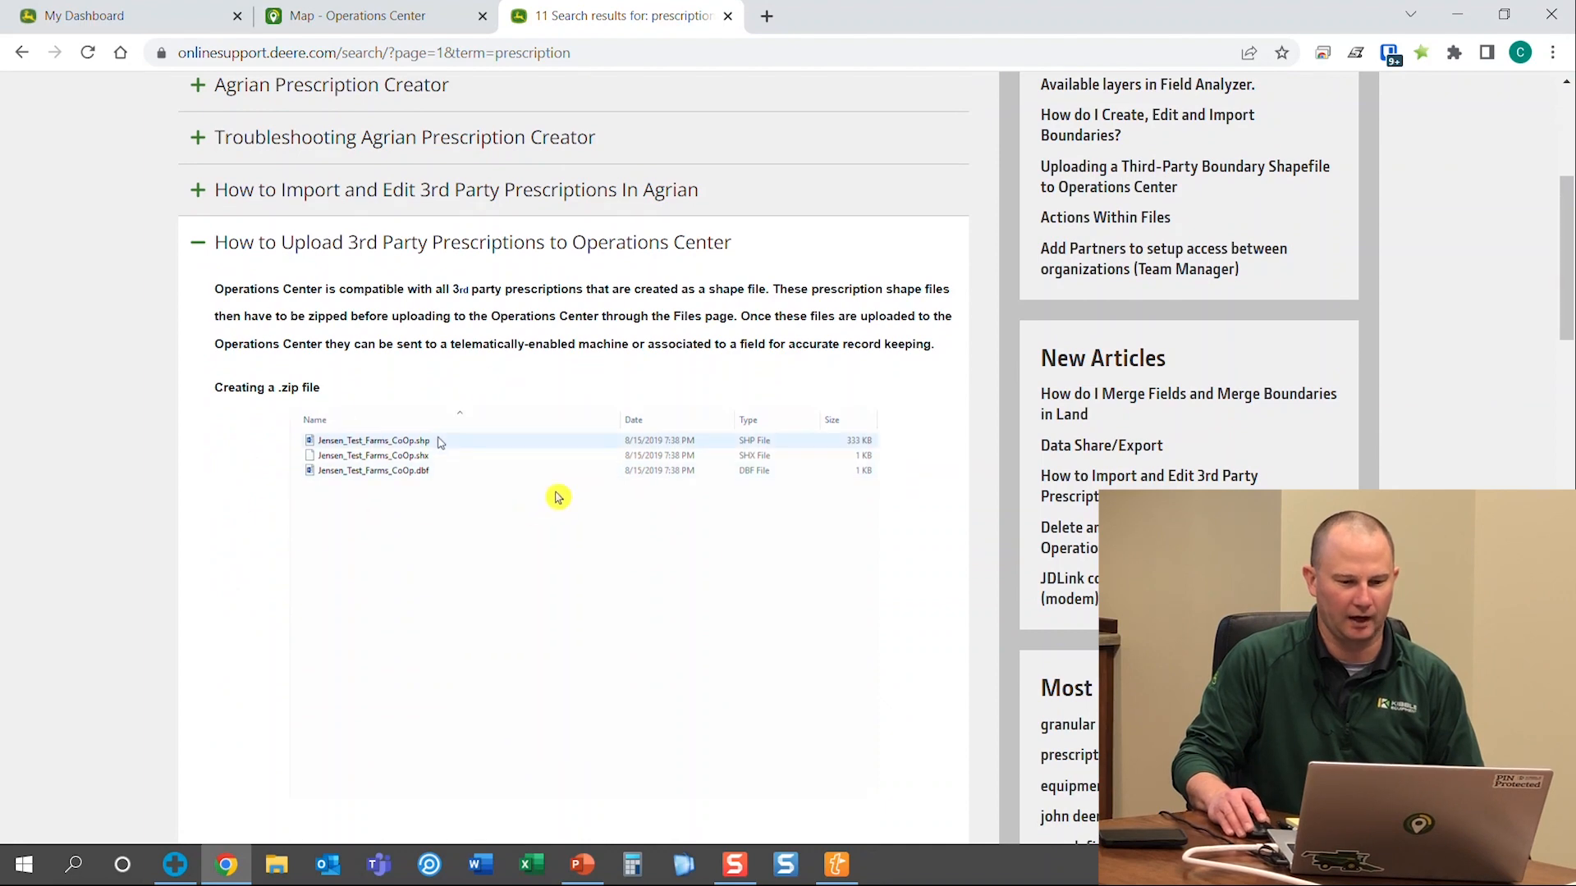
scroll(556, 495, down, 3)
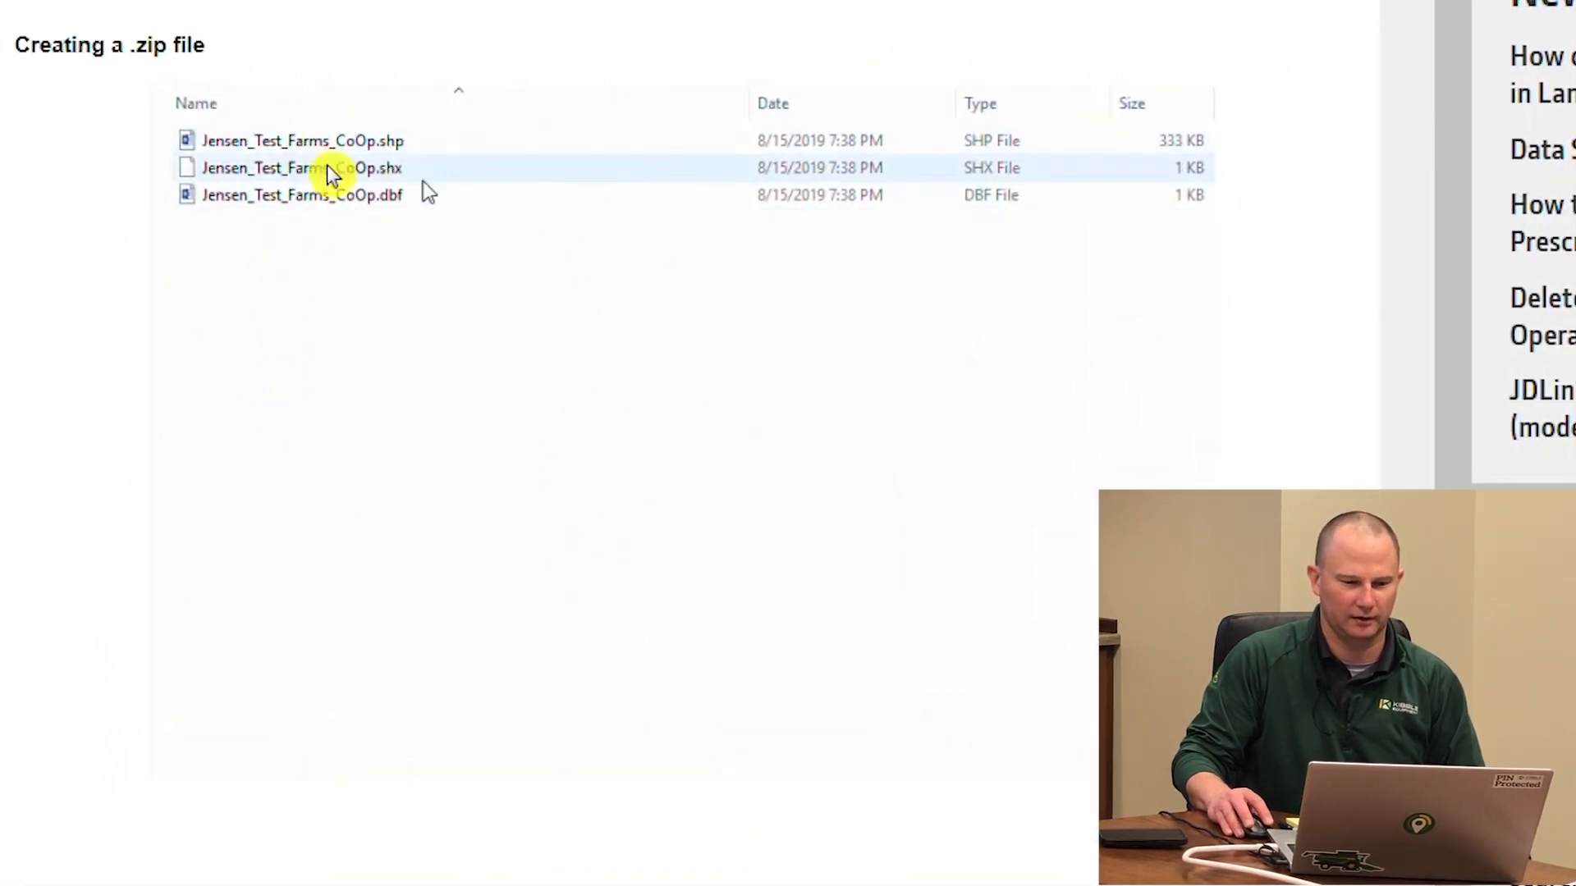
right_click(412, 276)
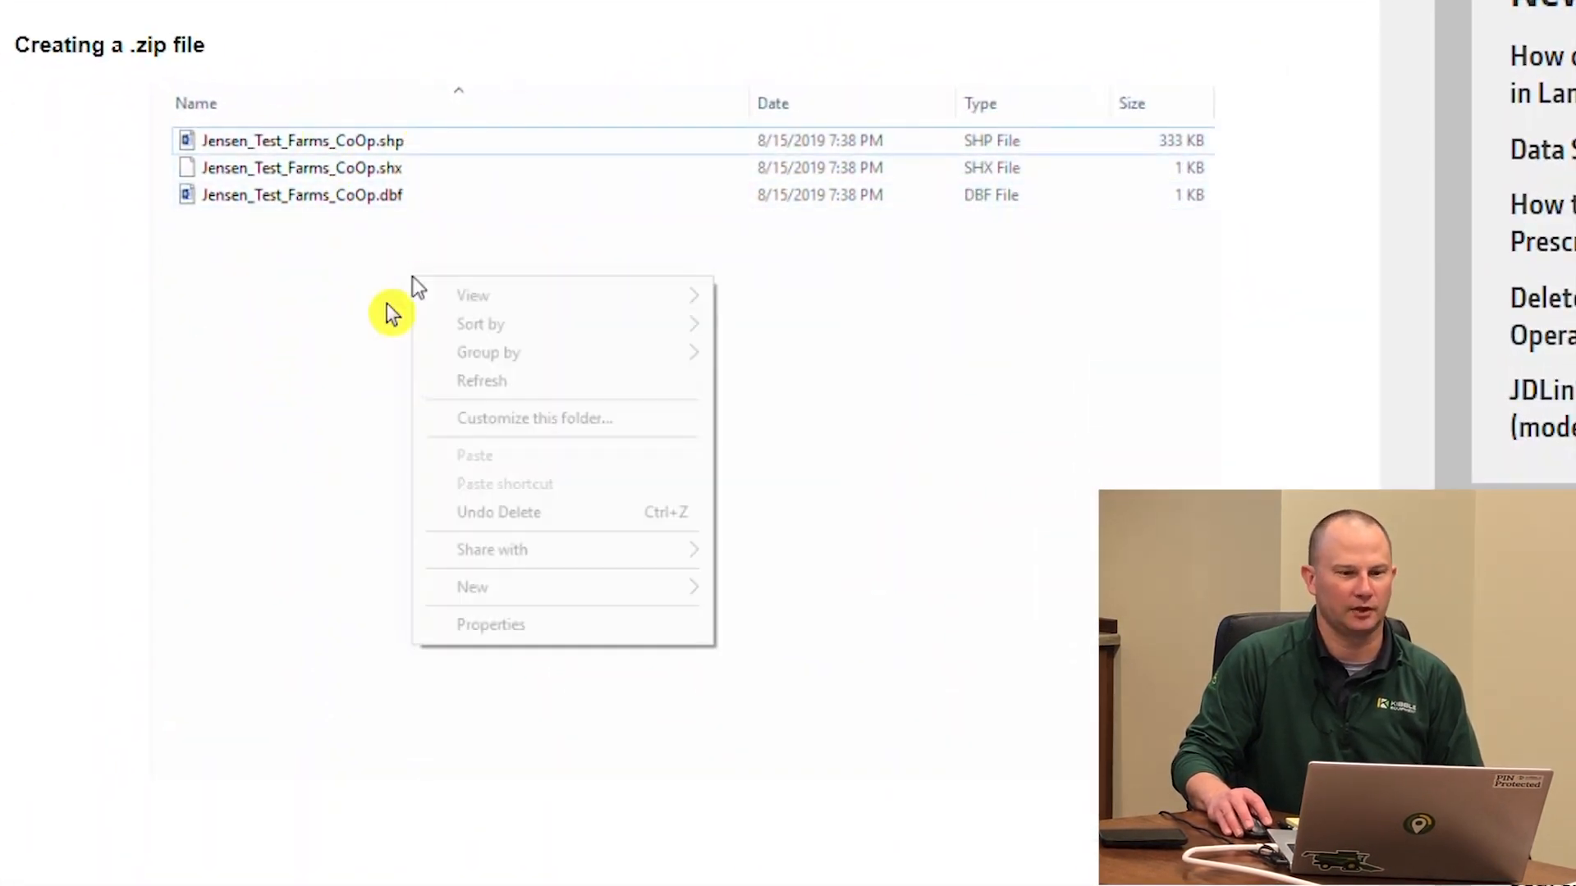
mouse_move(607, 595)
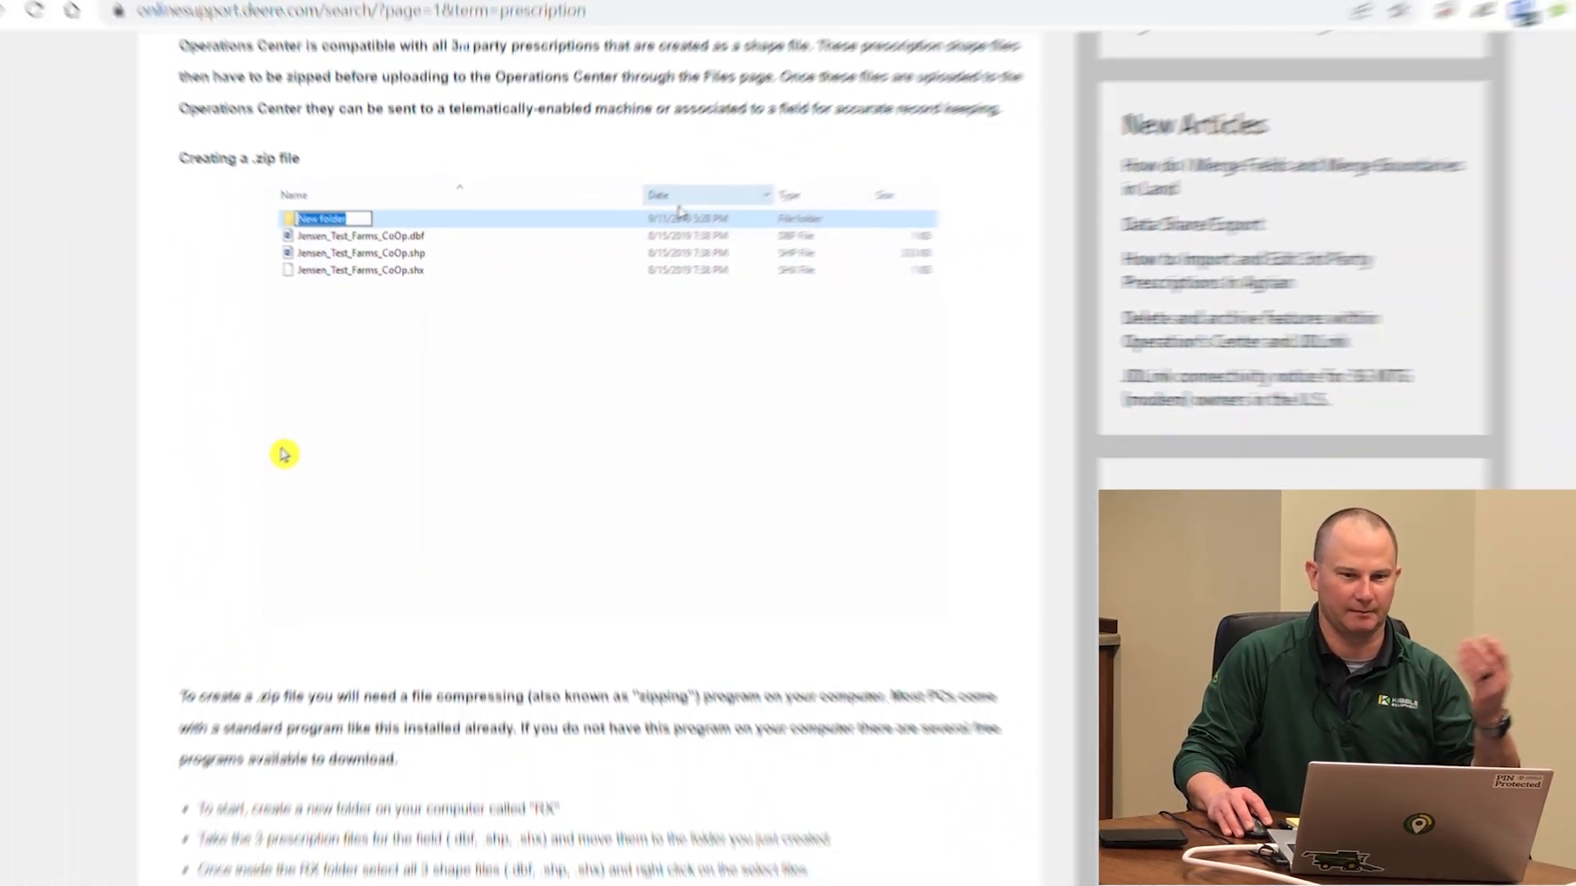
Read the article's zipping, uploading and field-assignment instructions, then return to the Operations Center tab
scroll(176, 506, down, 4)
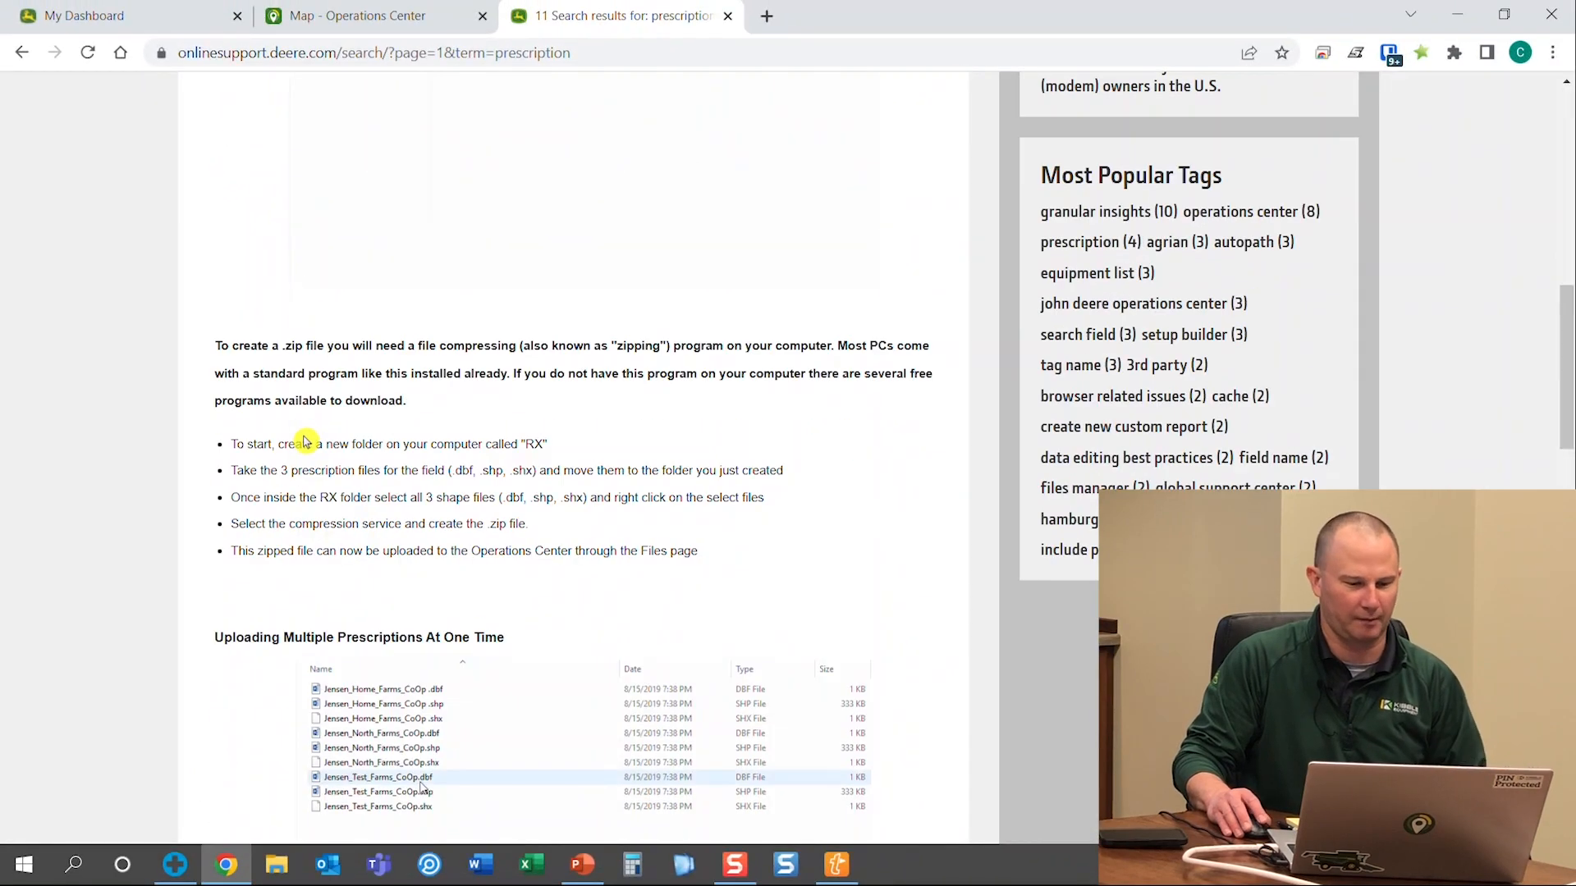
scroll(674, 252, up, 4)
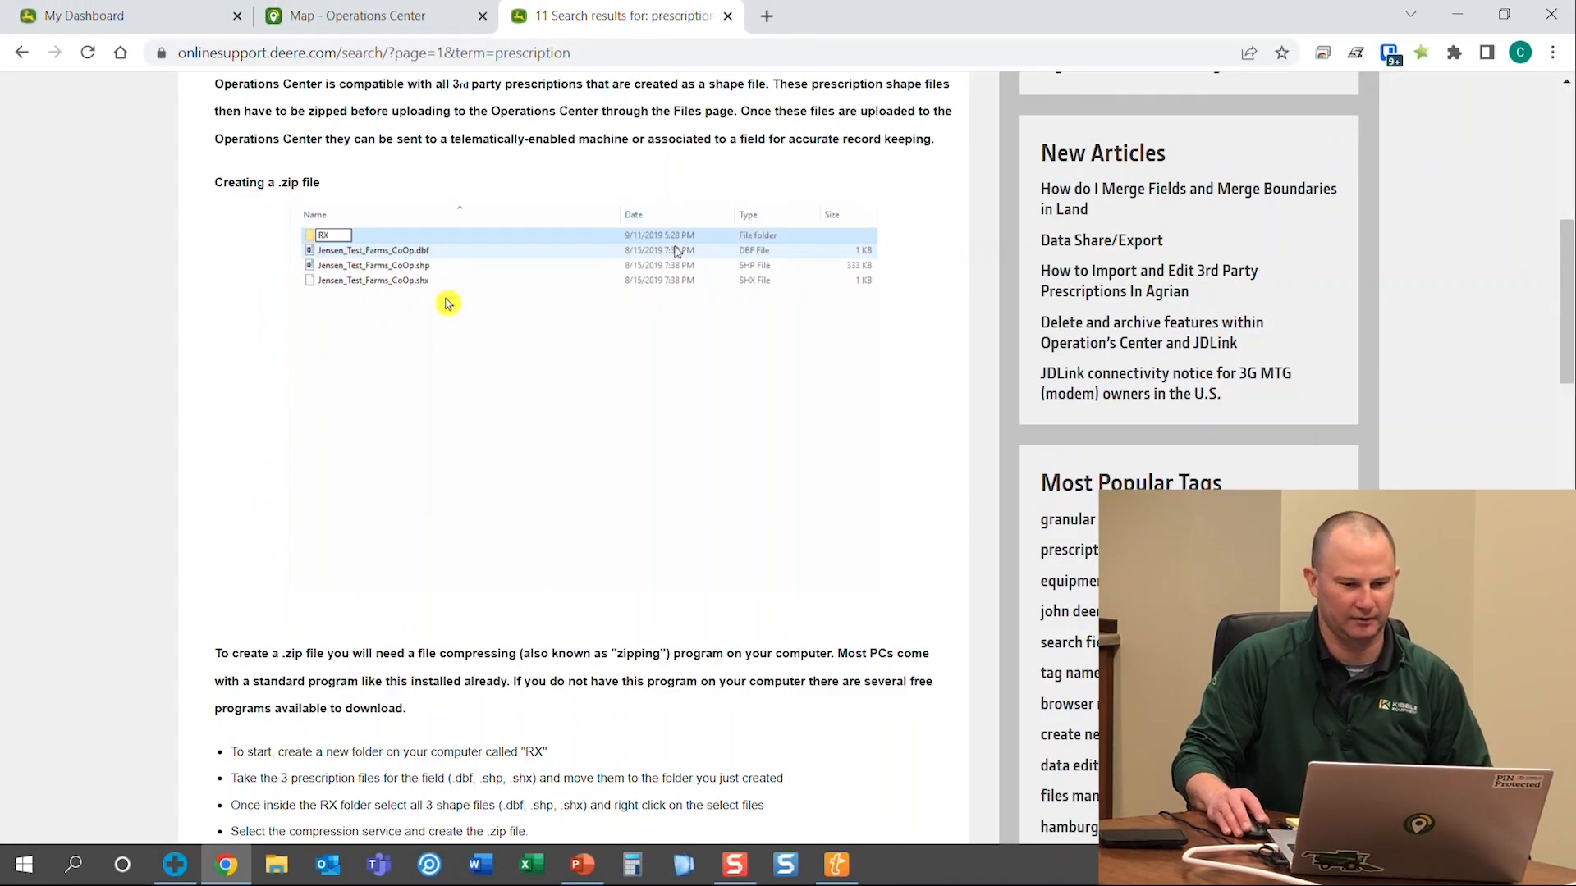
scroll(674, 251, down, 8)
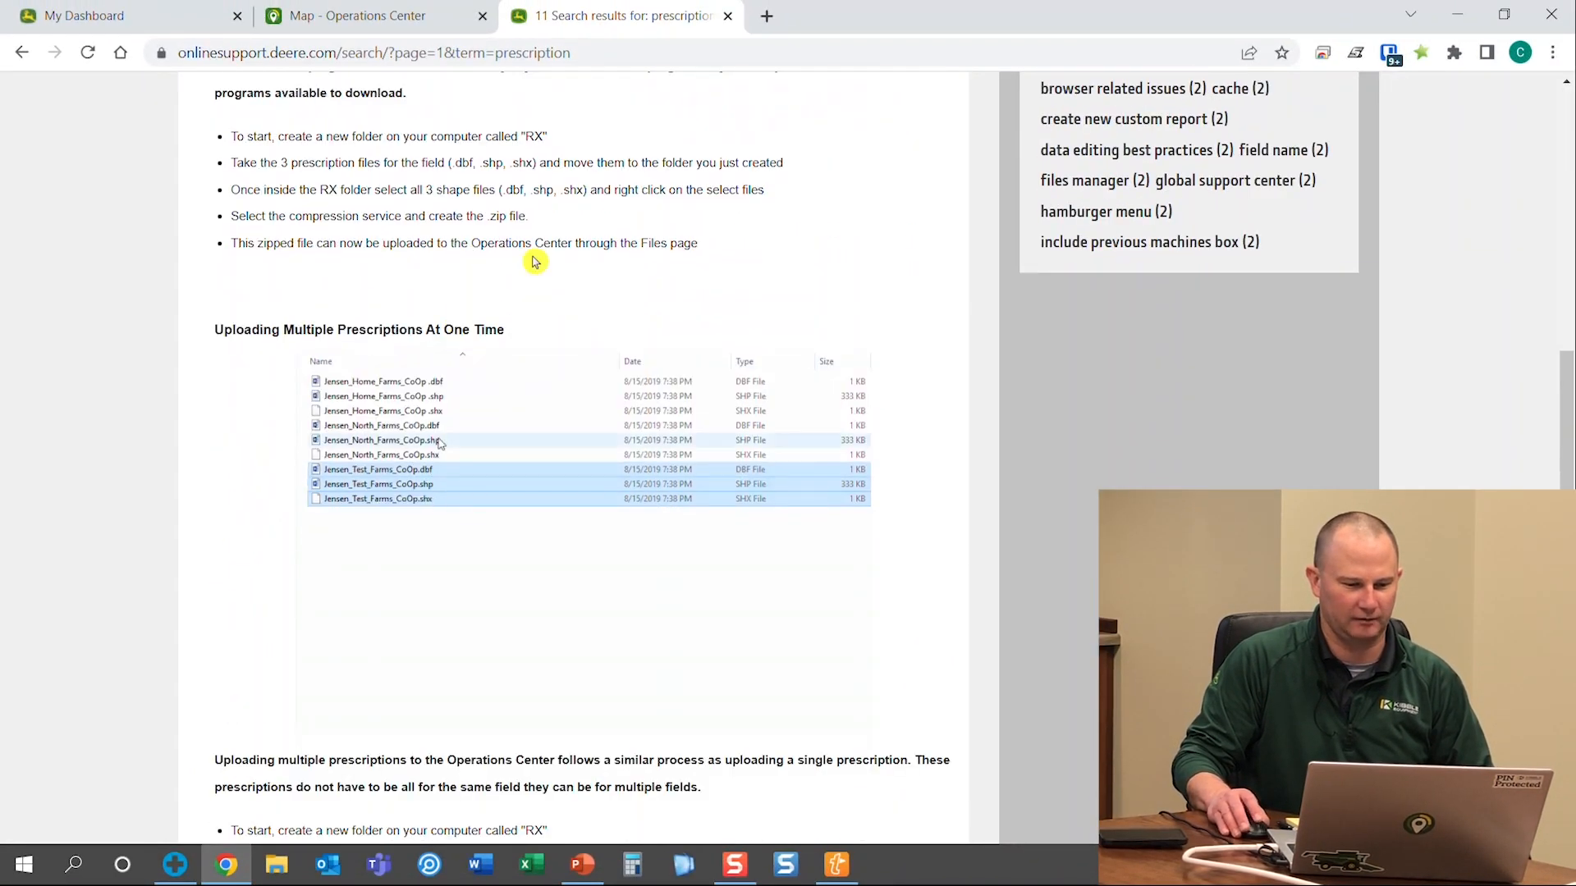
scroll(457, 422, down, 3)
scroll(457, 422, down, 5)
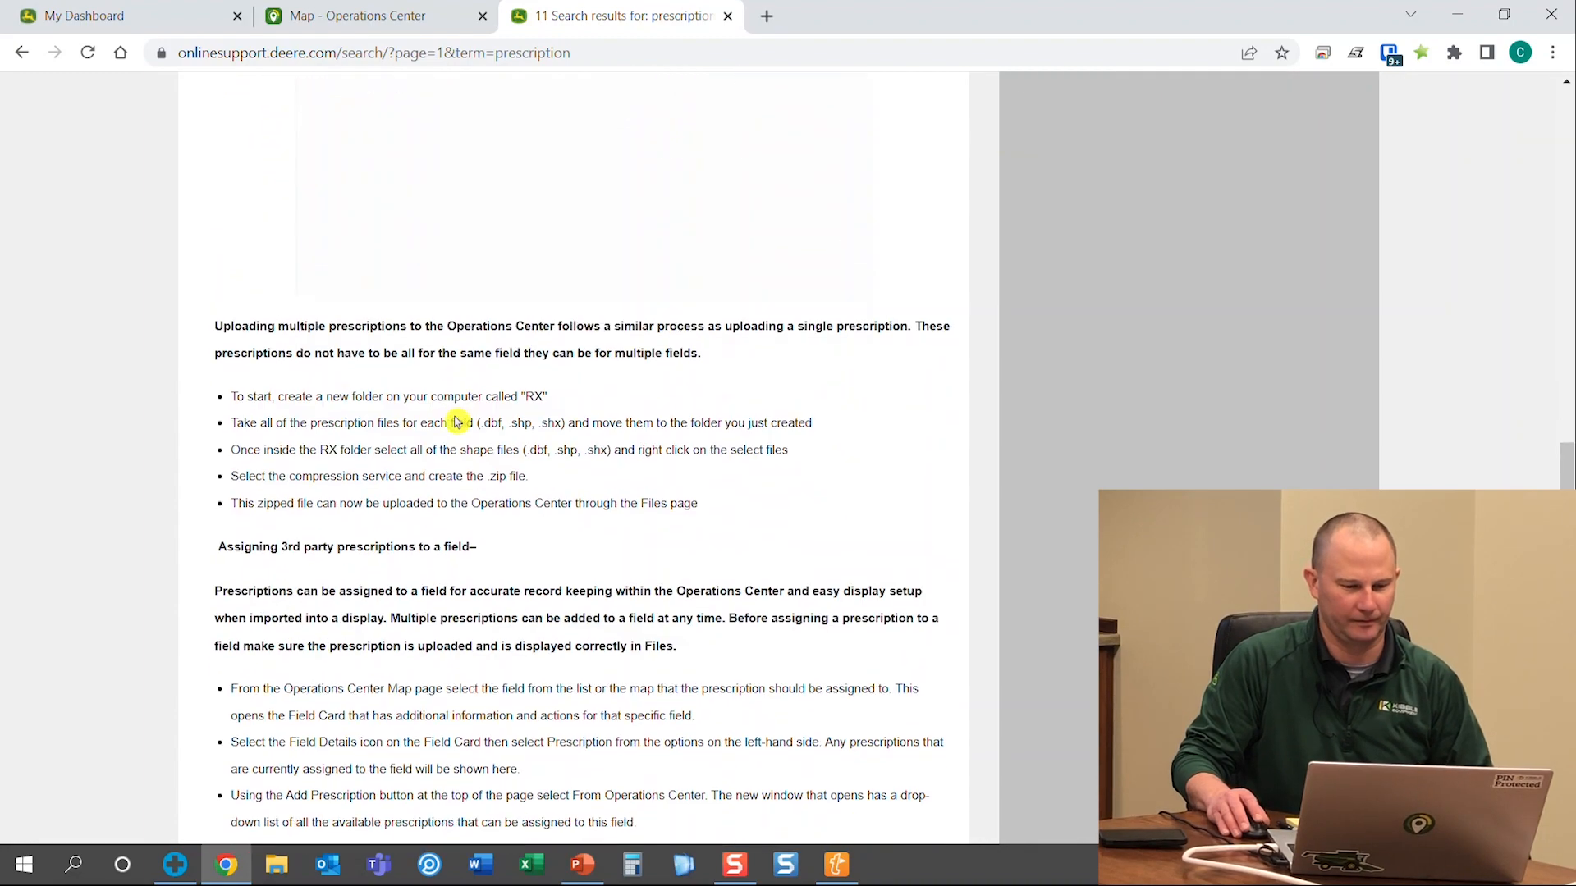
scroll(457, 421, down, 1)
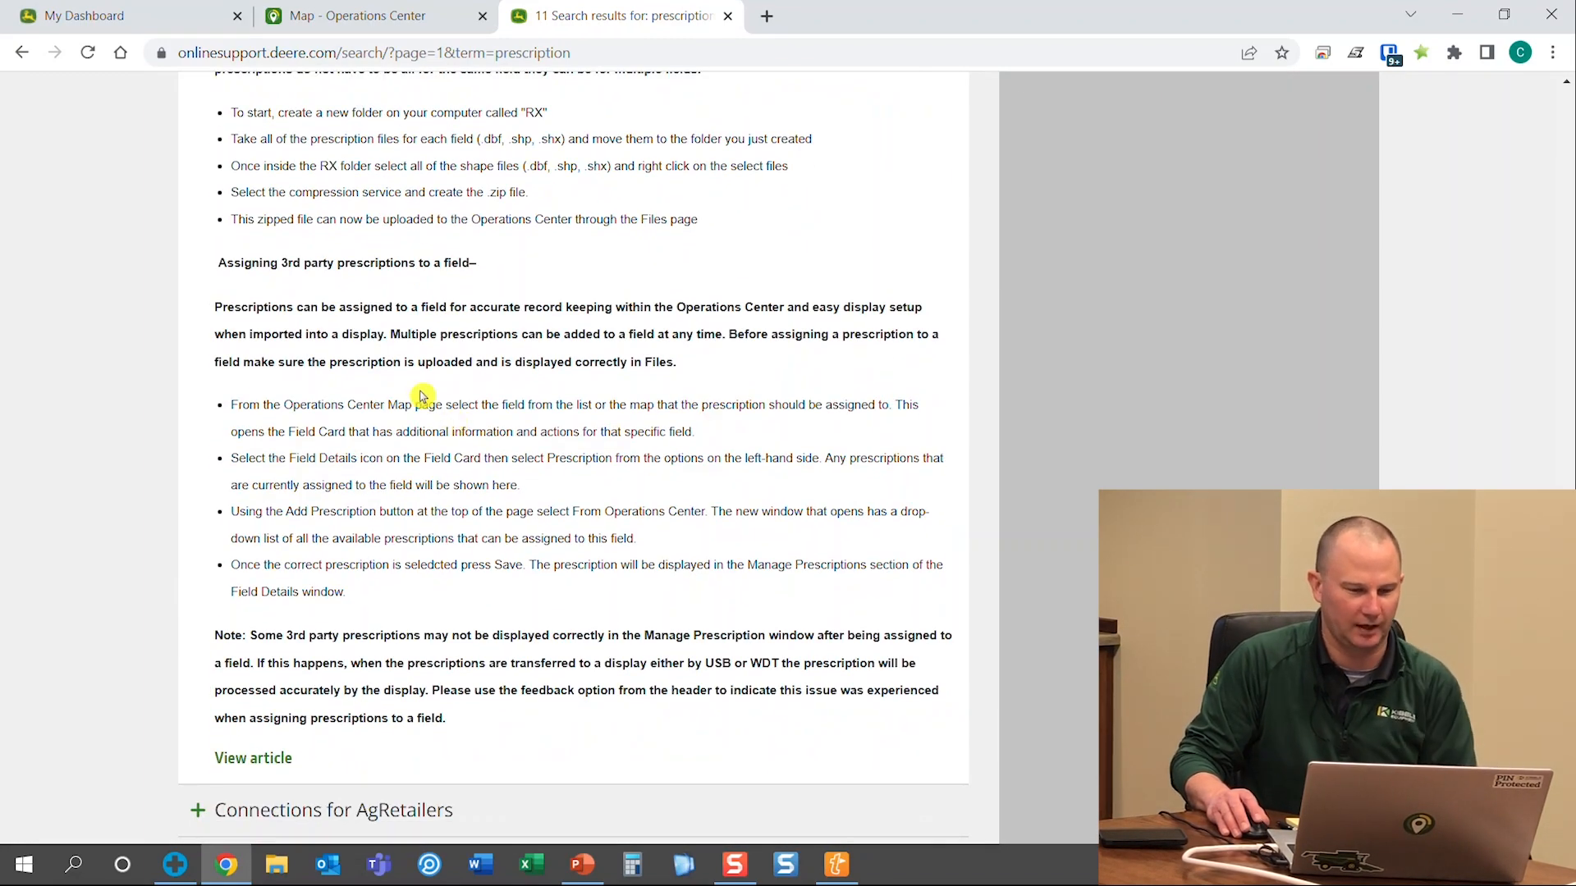
scroll(418, 396, up, 2)
scroll(419, 395, up, 9)
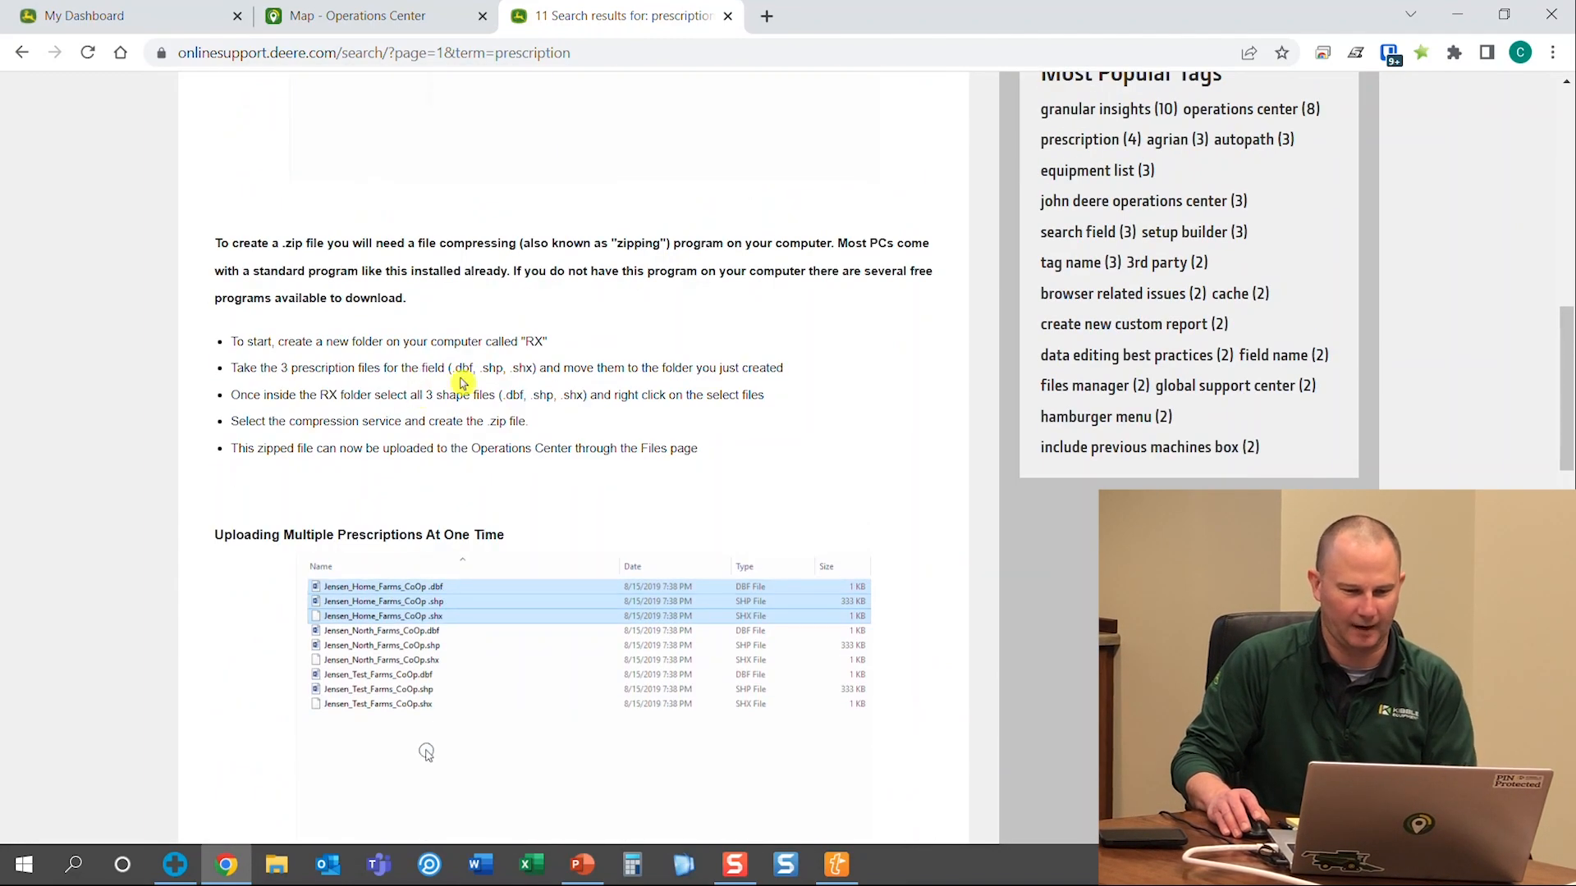
scroll(427, 751, up, 7)
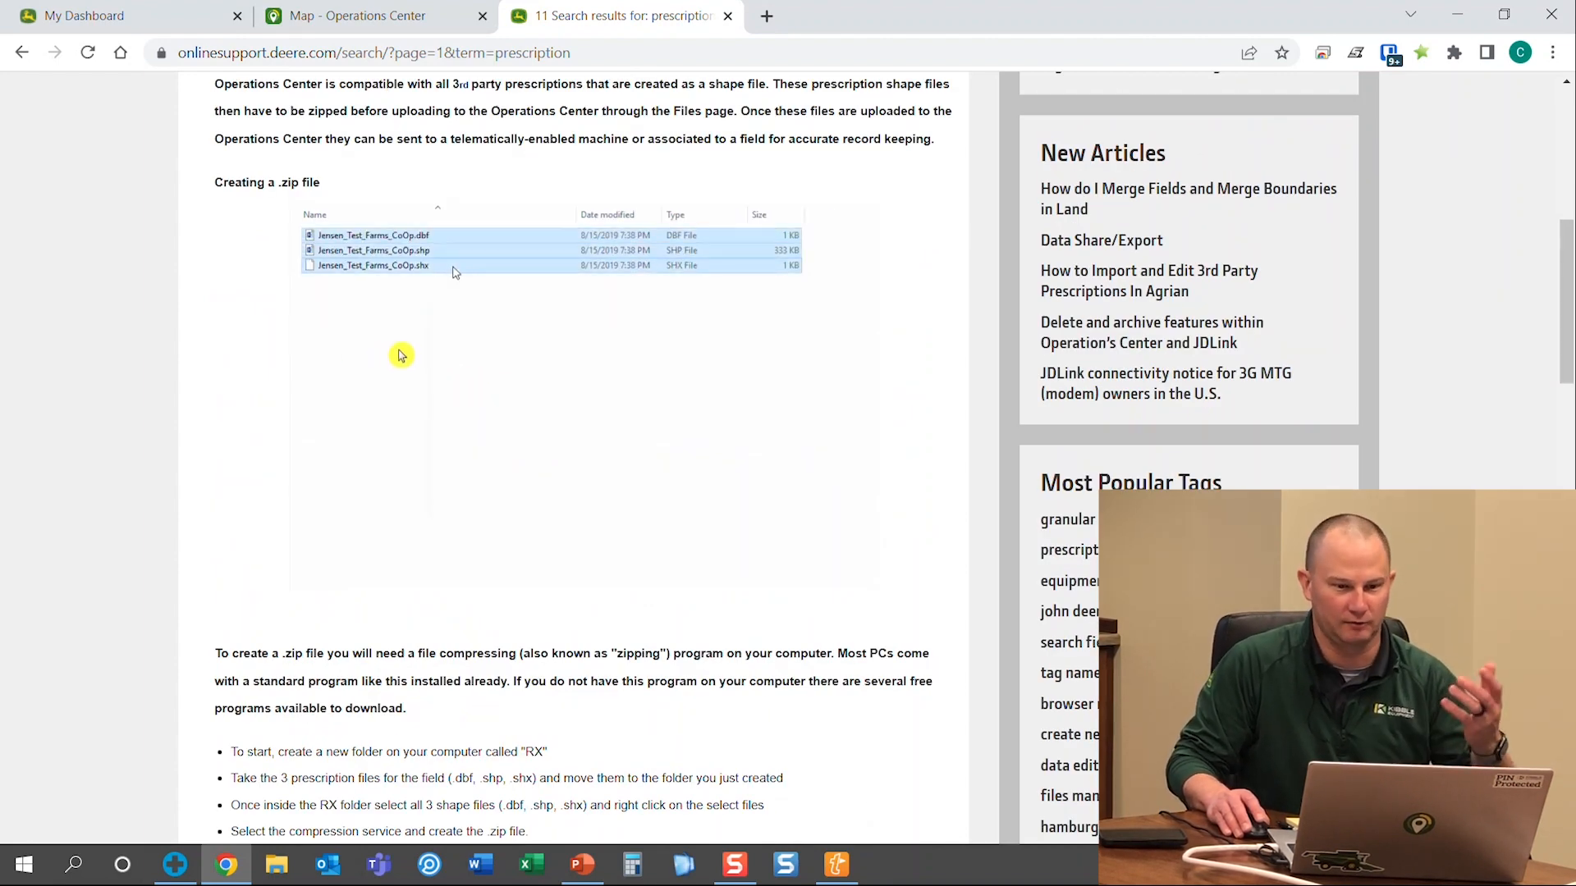
scroll(399, 358, up, 3)
scroll(399, 358, up, 3)
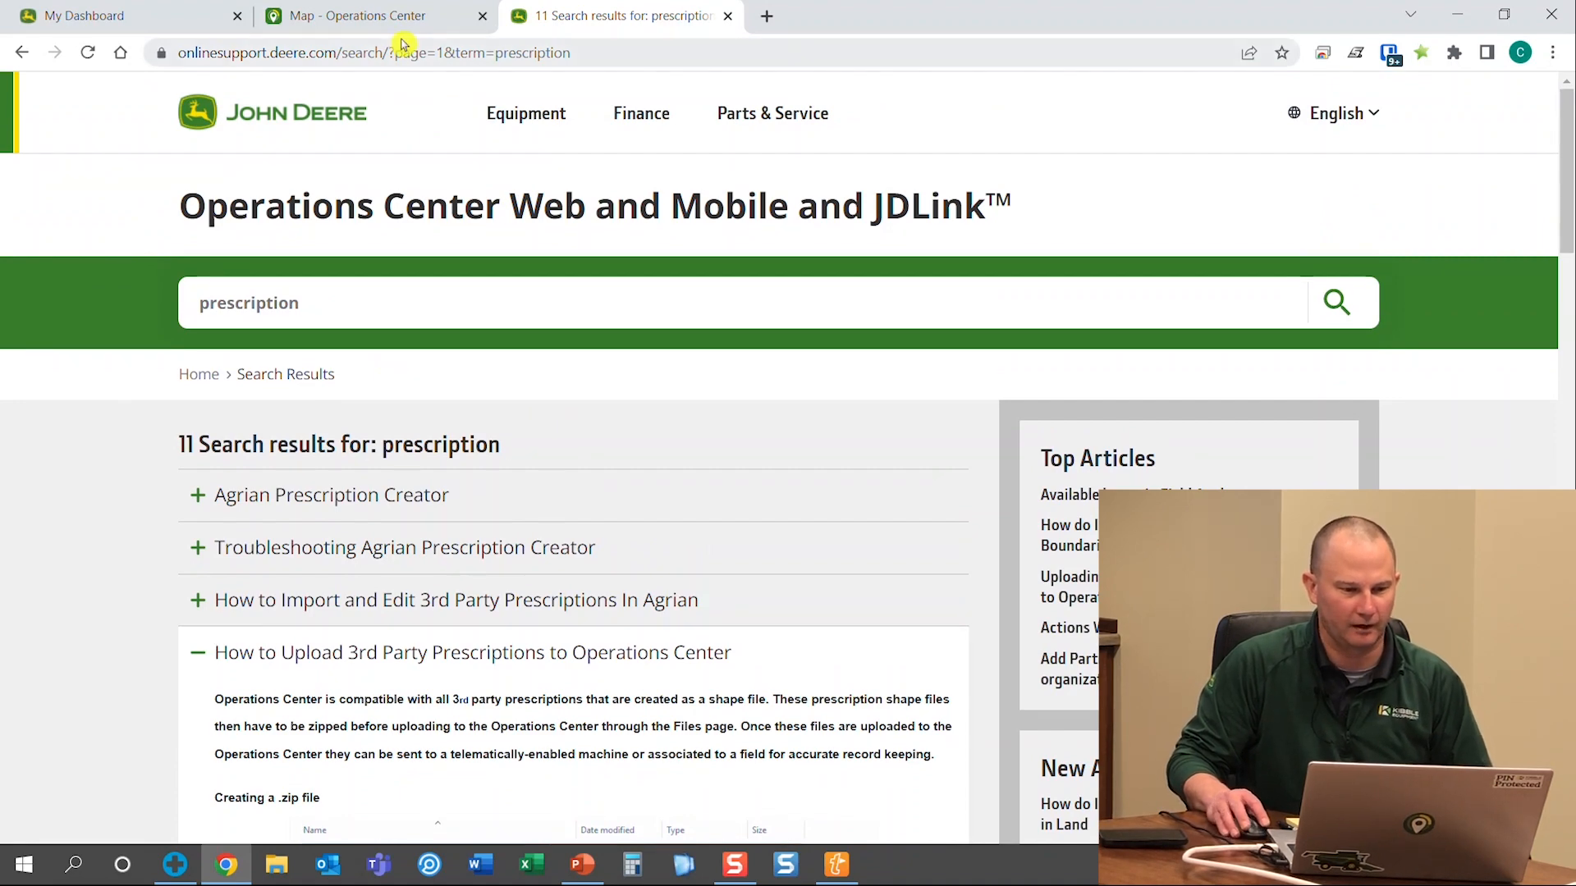
click(378, 16)
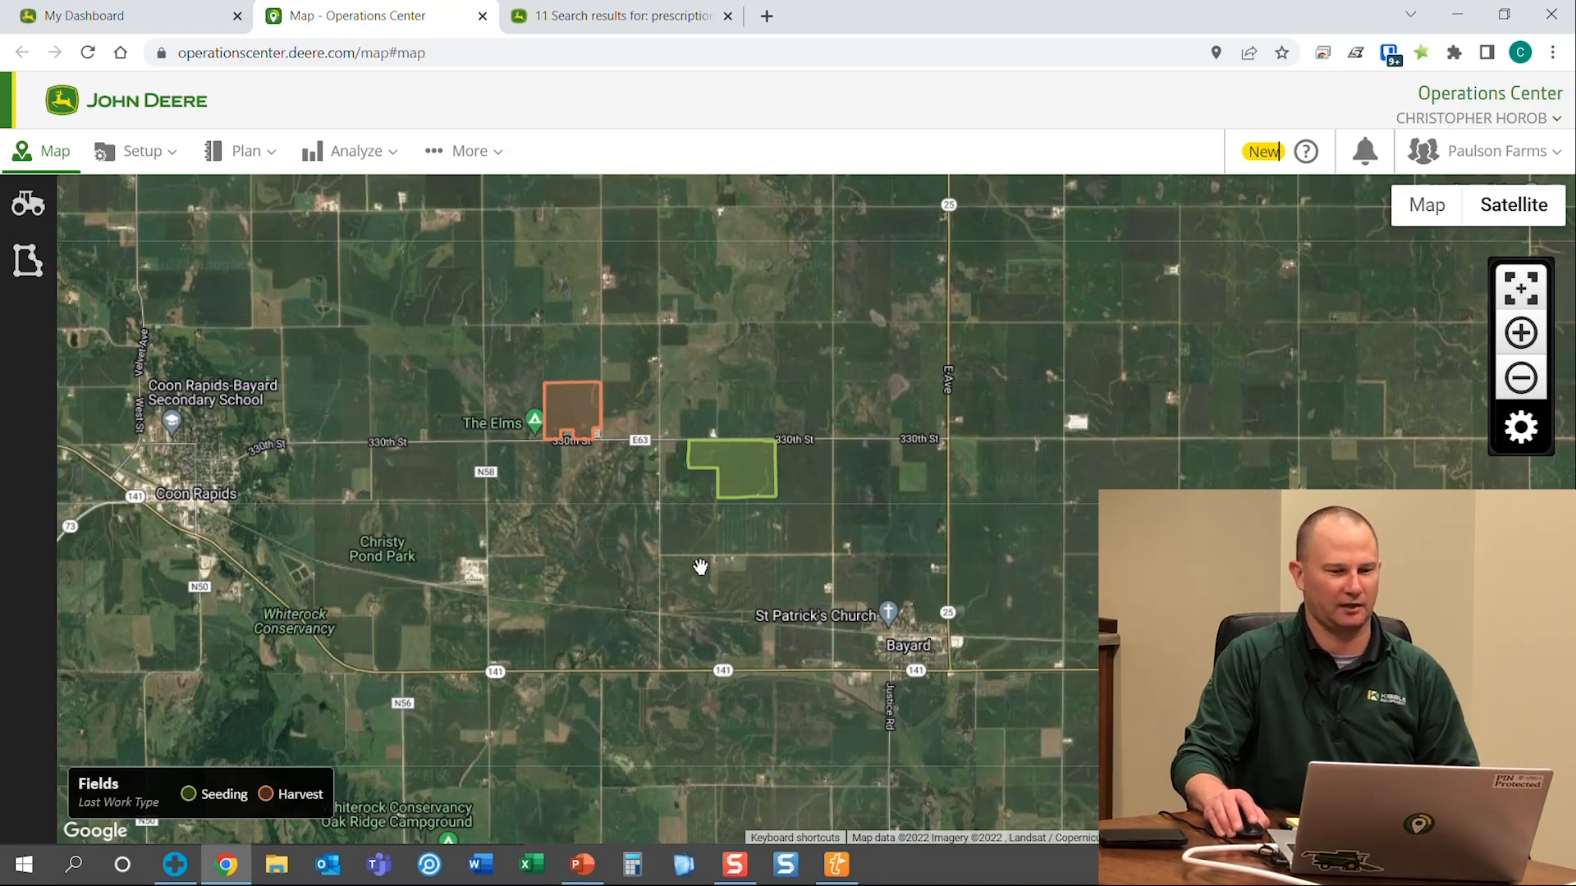
Choose Land from the Setup menu to manage fields, boundaries, tracks and flags
click(157, 170)
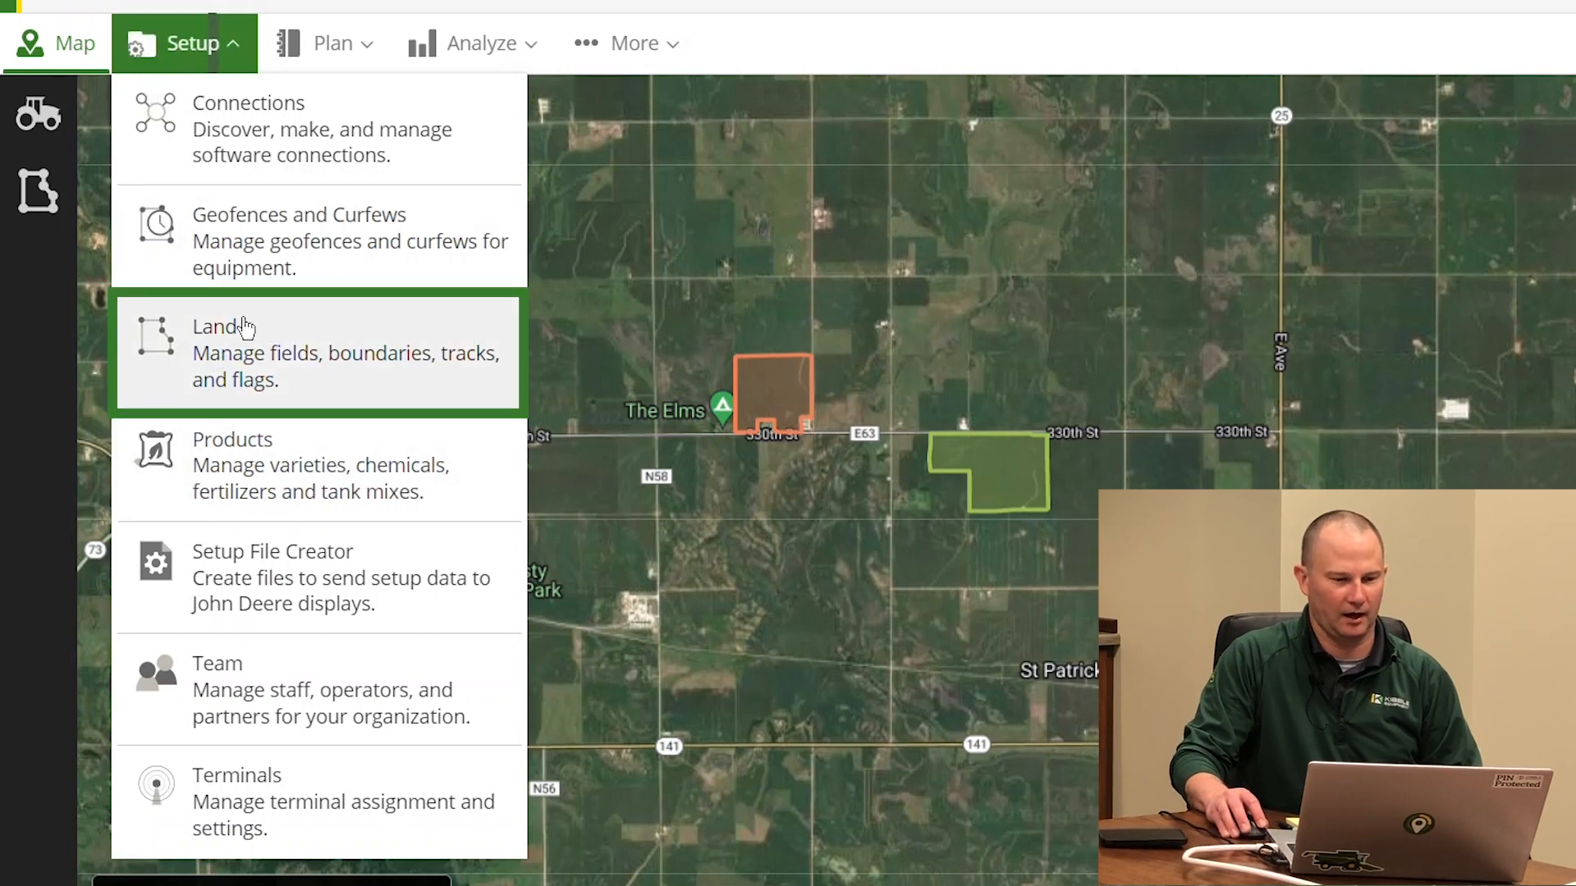
click(242, 369)
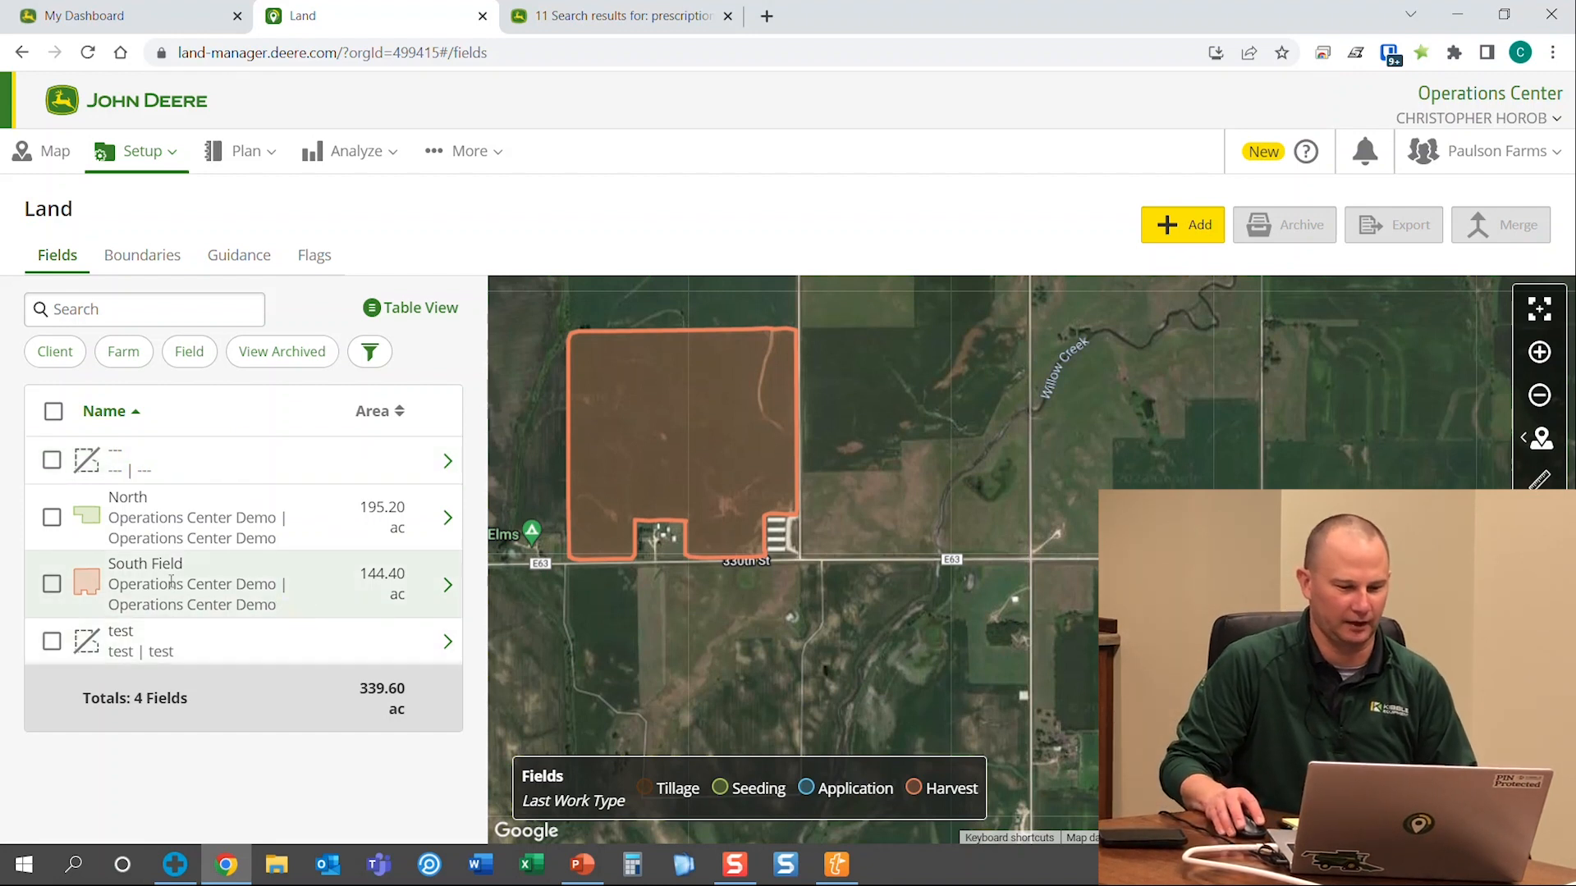
Switch the Land fields list to Table View, showing 4 fields totalling 339.60 ac
click(572, 466)
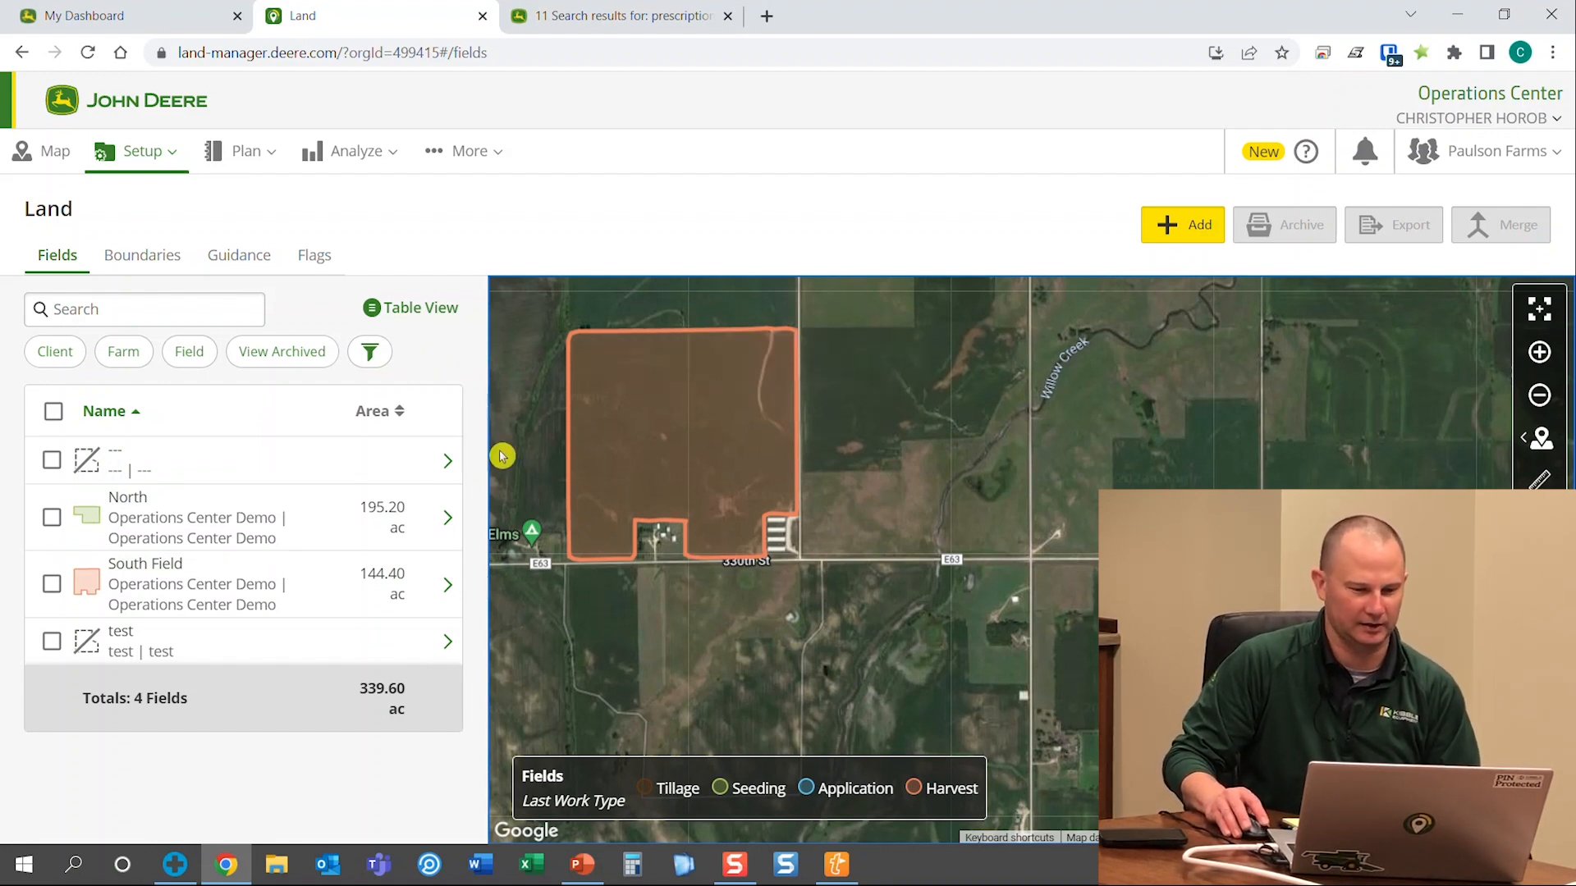
click(434, 310)
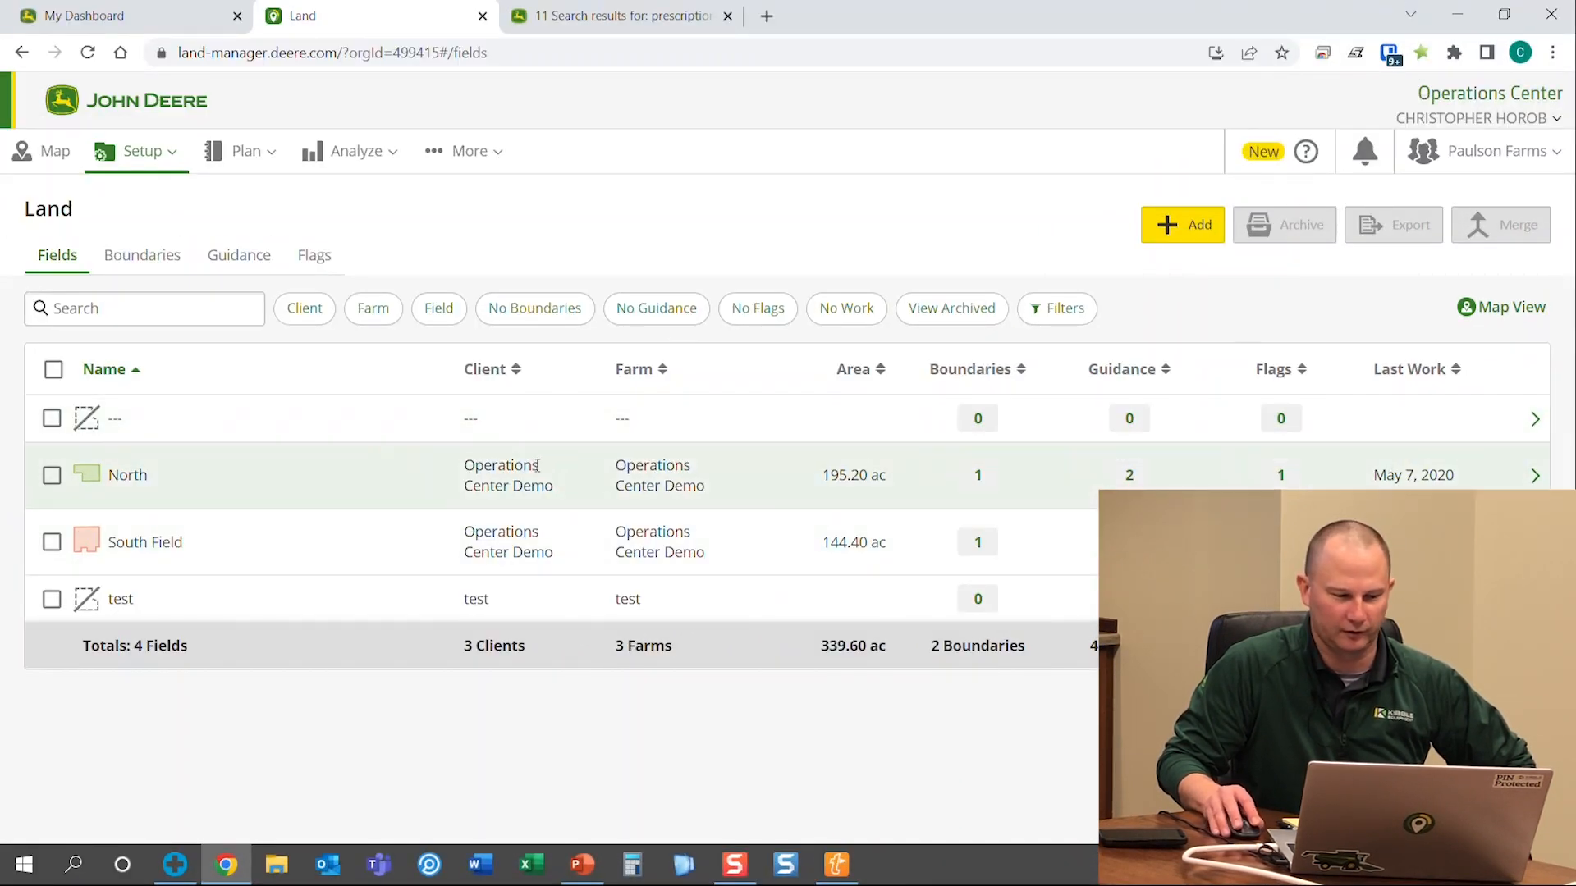
Select South Field and sort the fields table by Last Work, putting South Field first
click(51, 542)
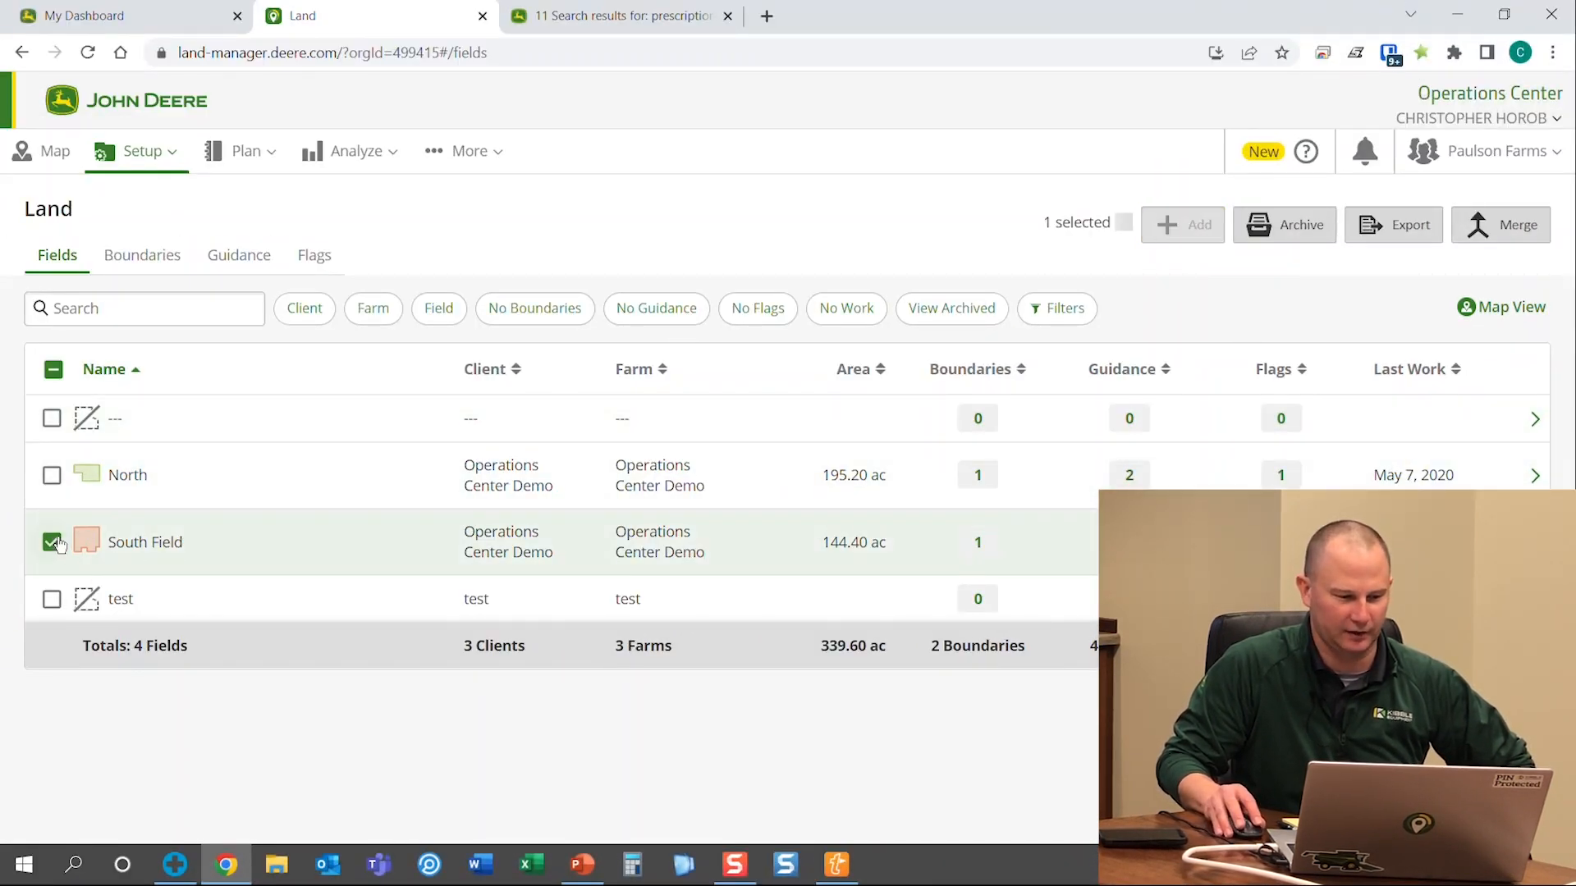
click(52, 542)
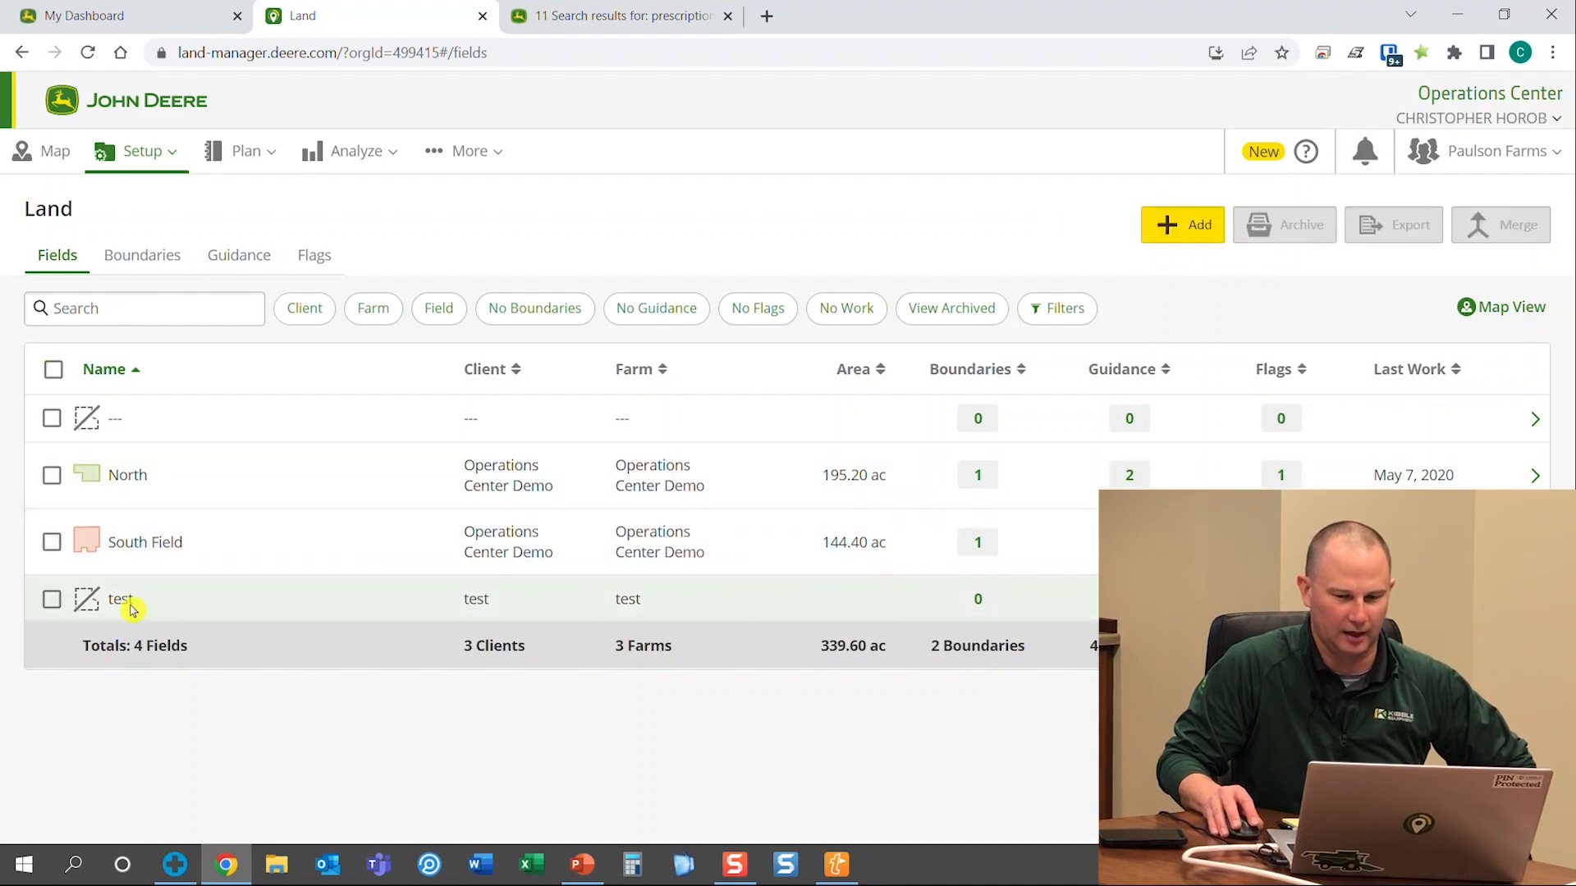
click(52, 543)
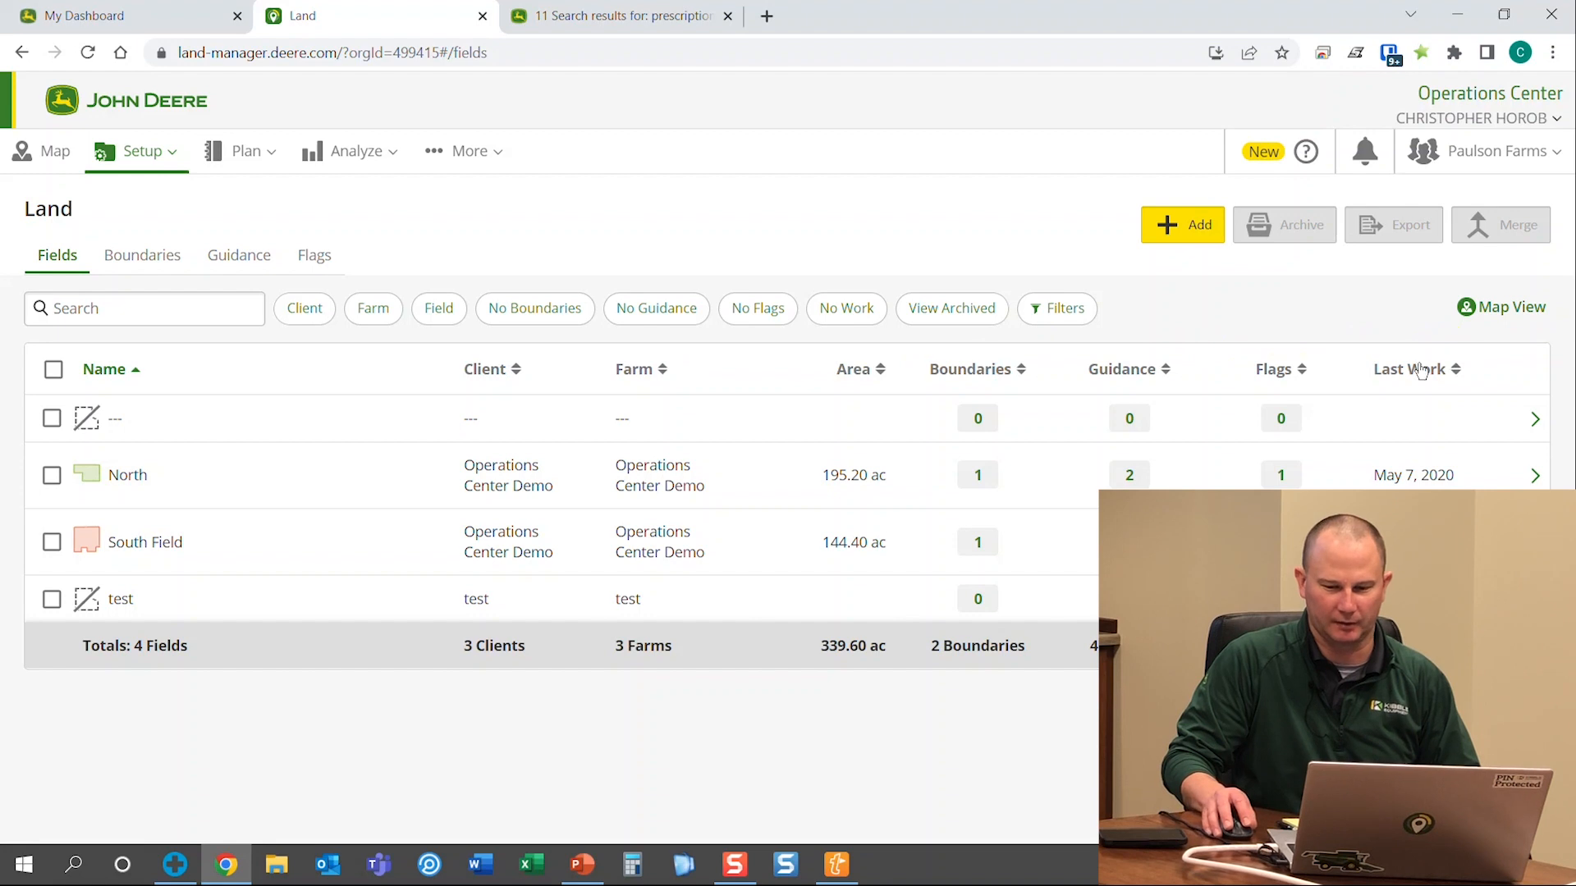
click(1447, 371)
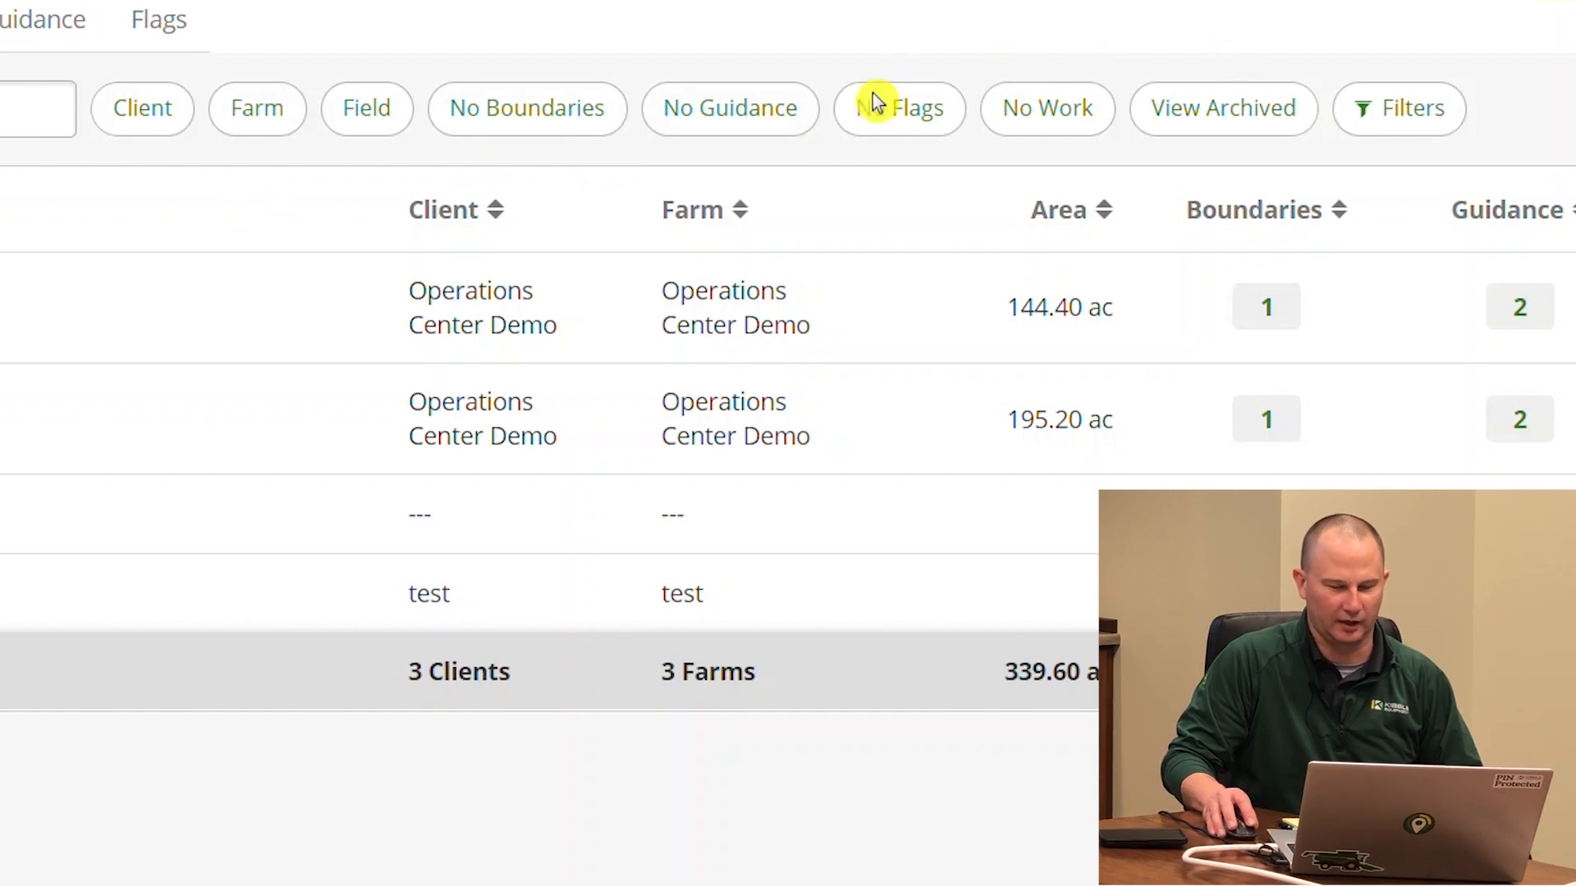
click(1058, 128)
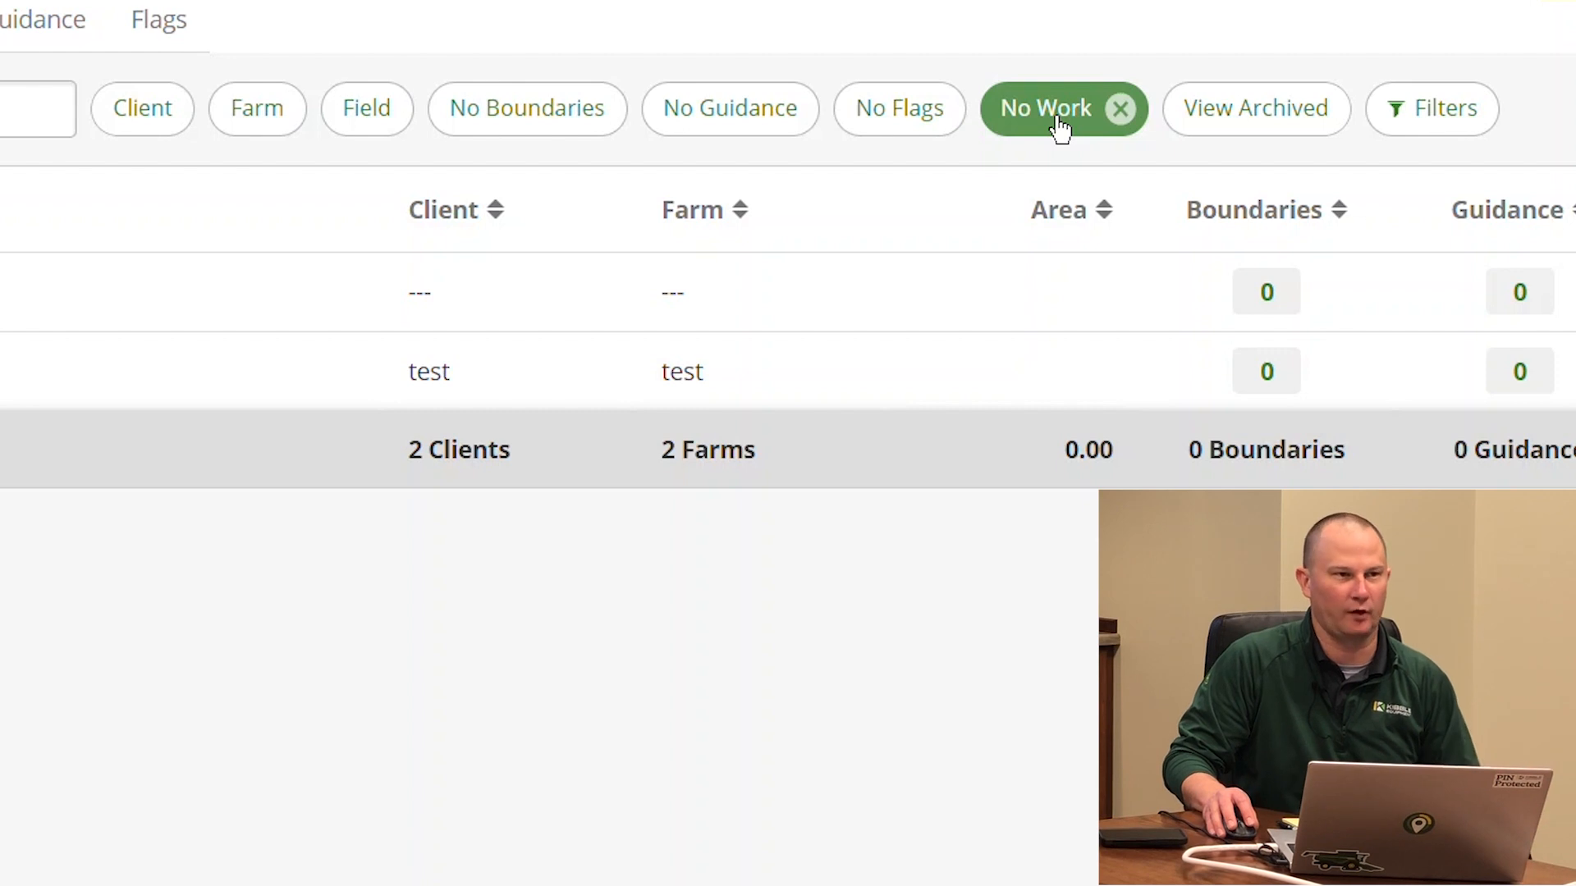
click(1055, 119)
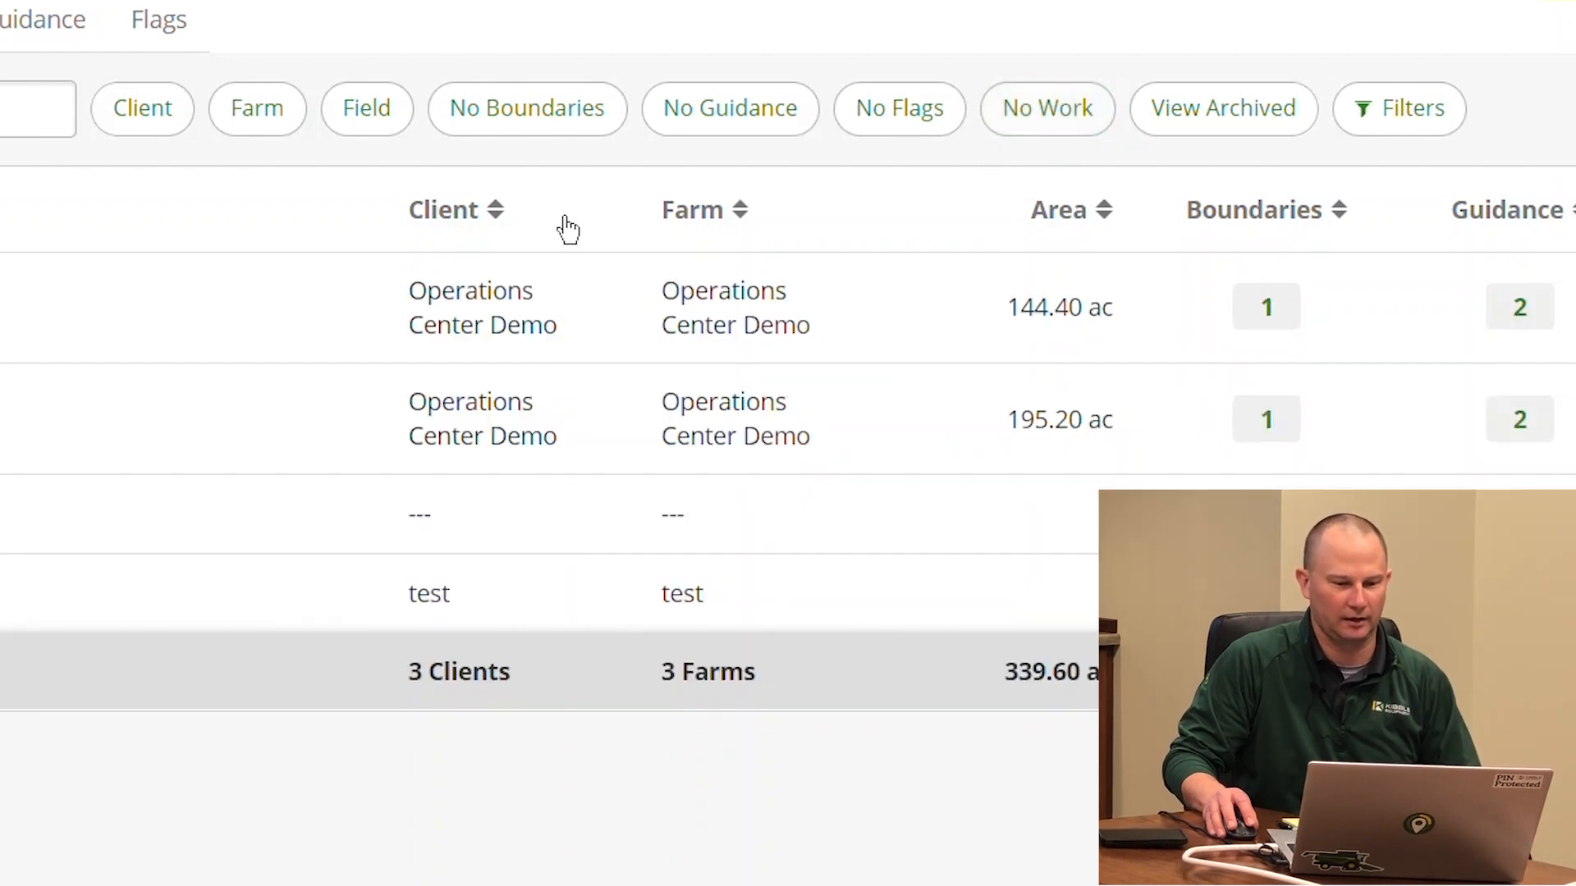
click(526, 137)
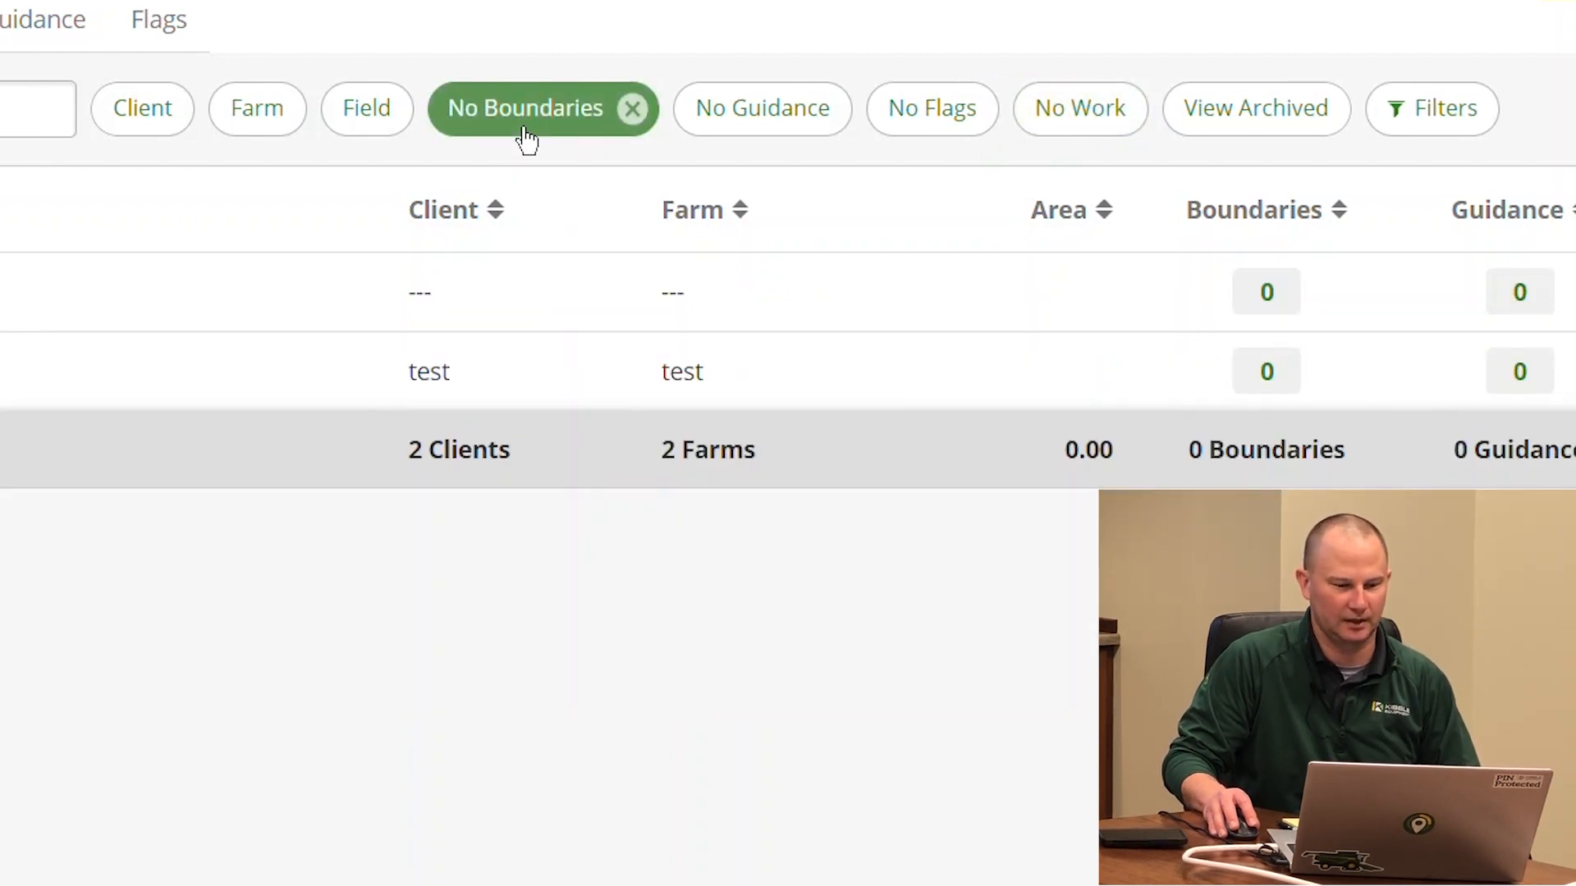
click(526, 138)
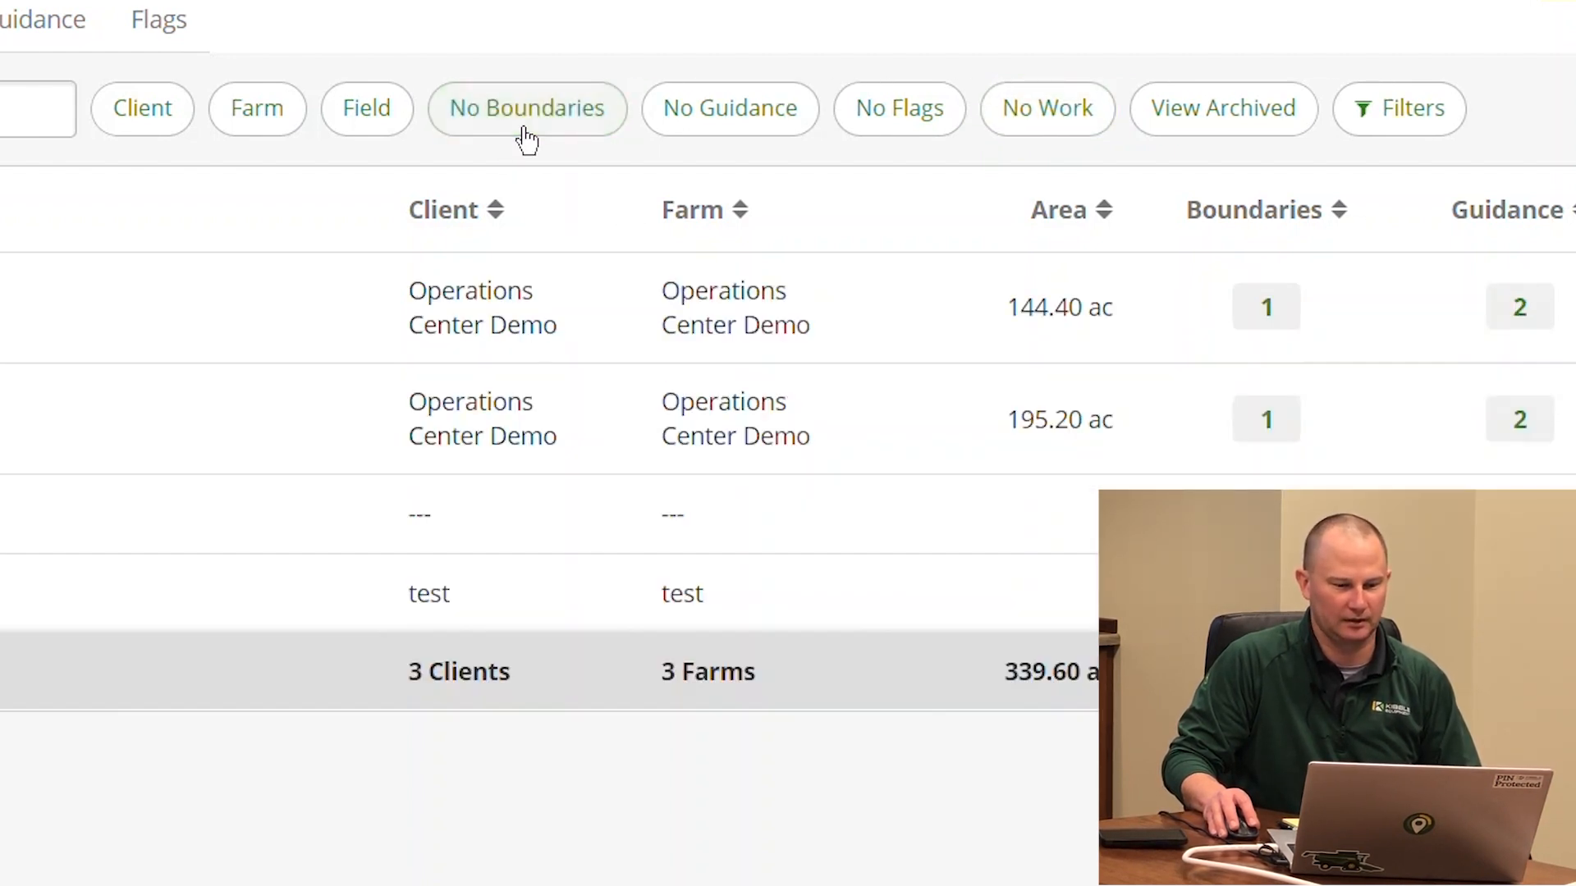
click(137, 119)
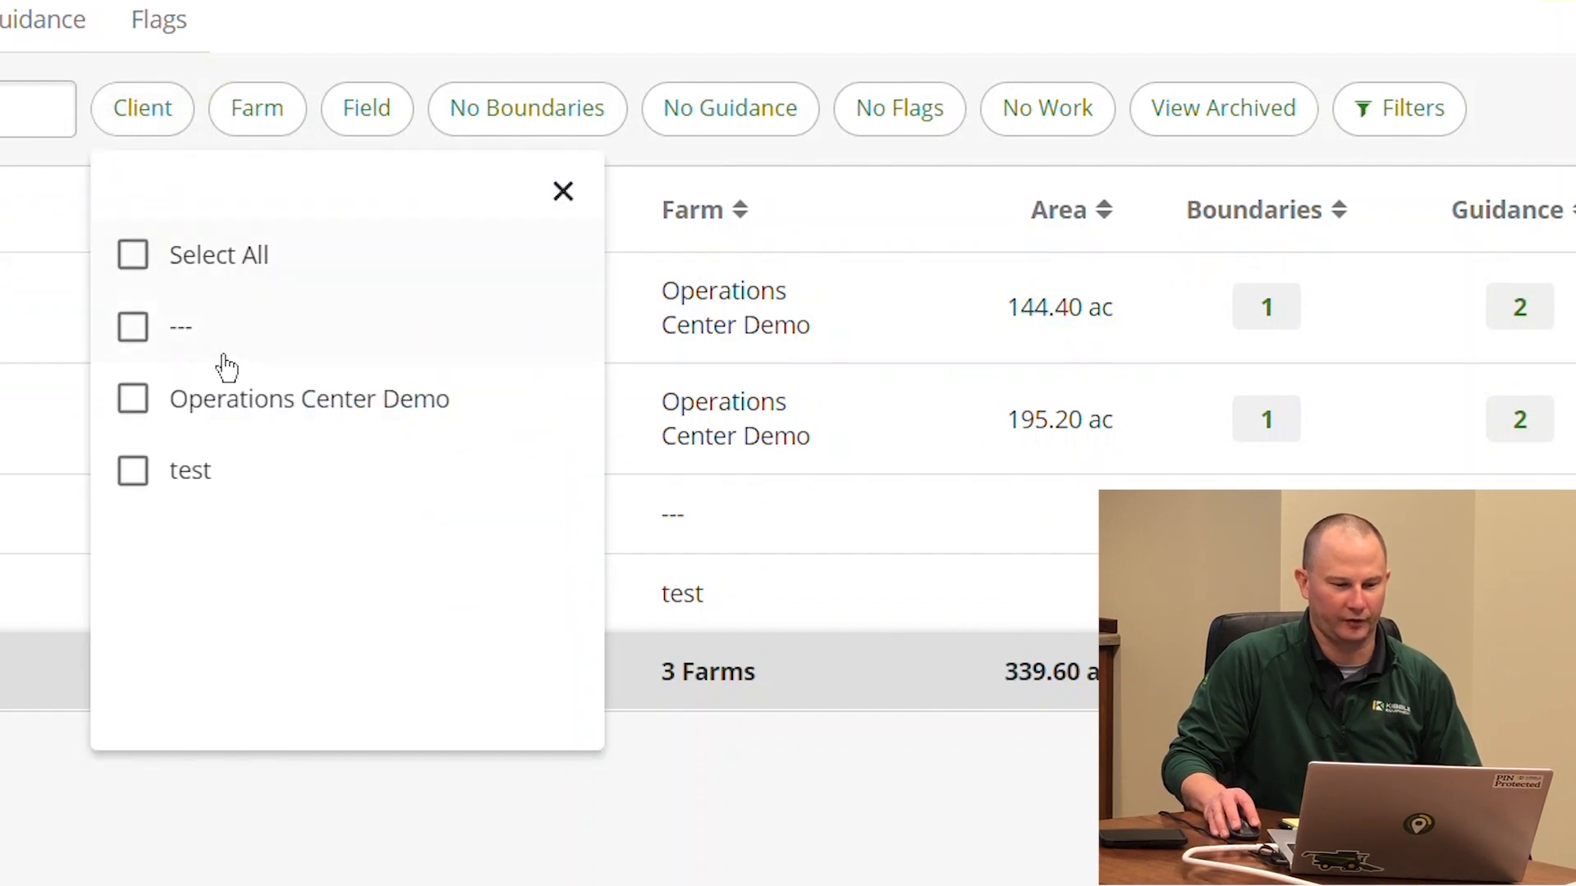
click(164, 420)
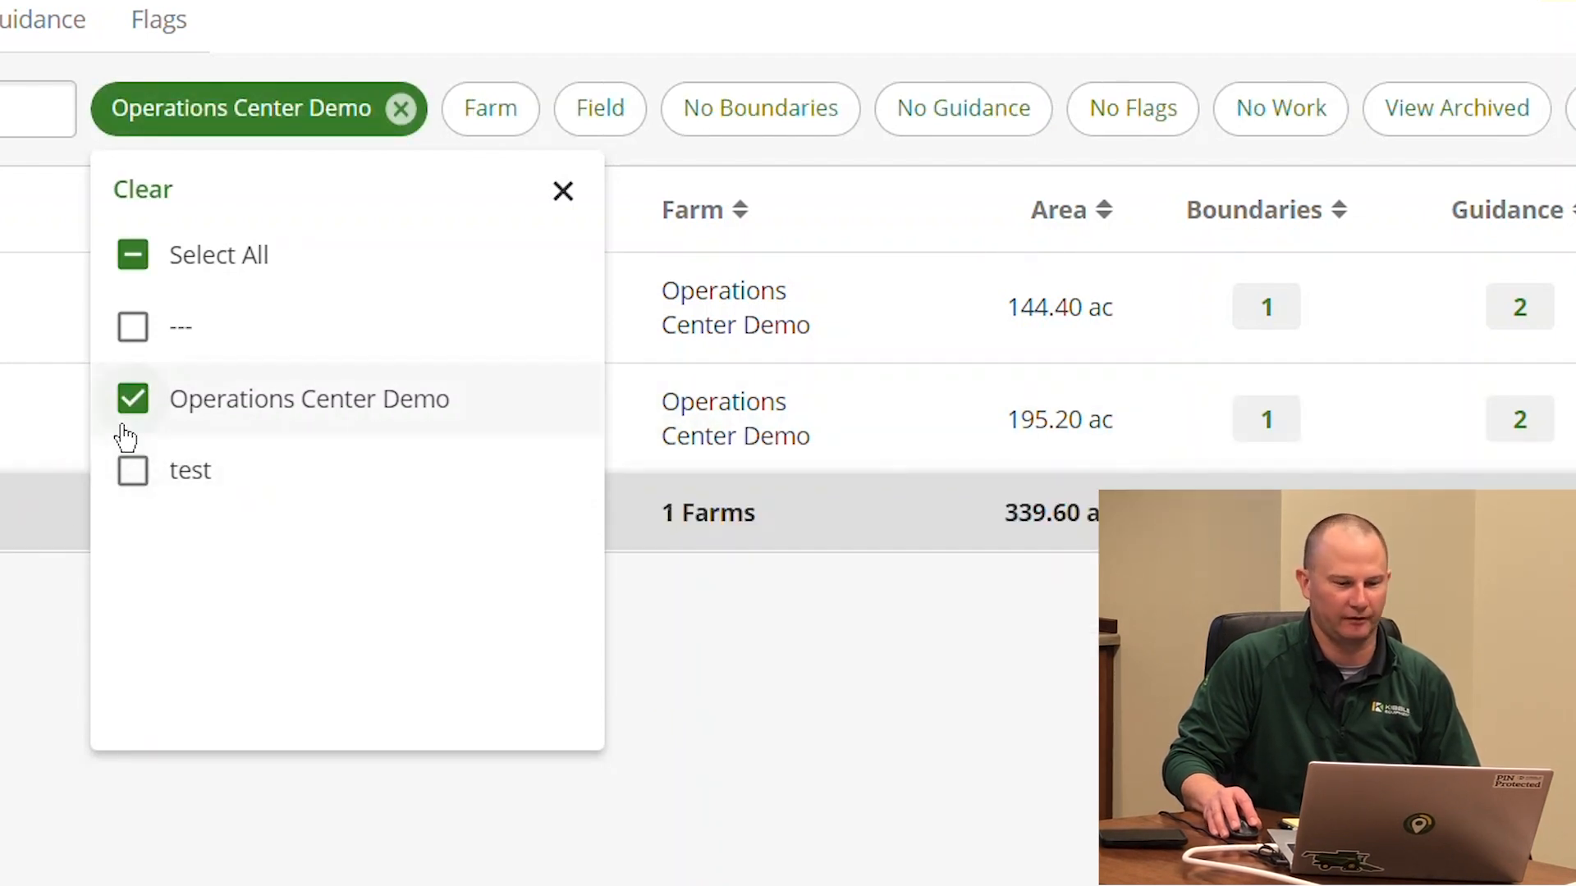
click(133, 399)
click(1268, 771)
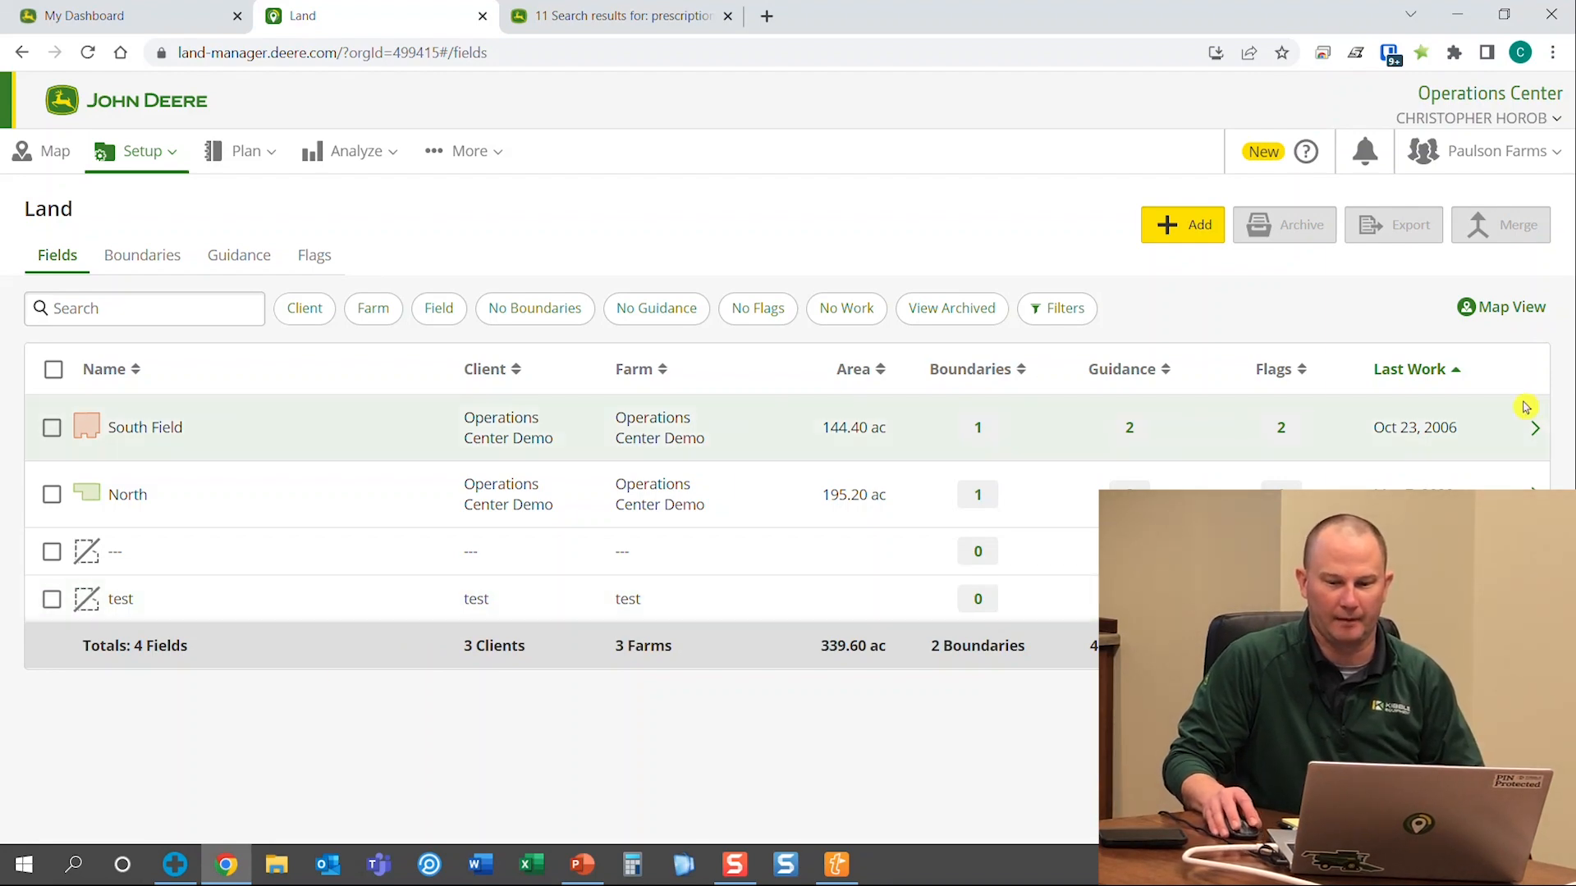
Add a new field and set its client and farm to Operations Center Demo
click(1165, 229)
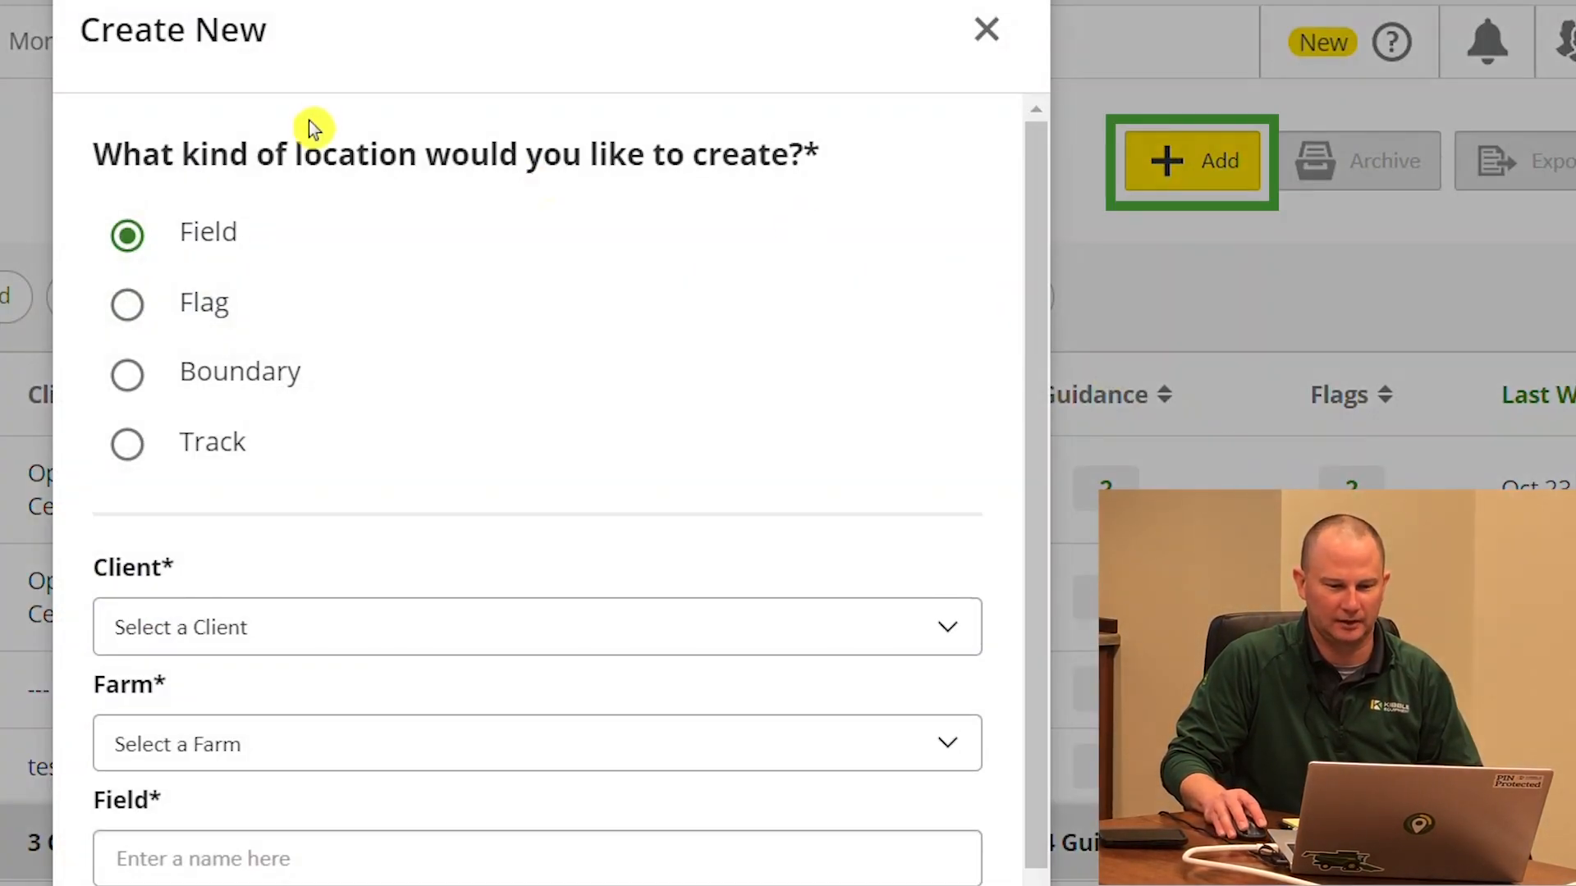
scroll(1033, 132, down, 1)
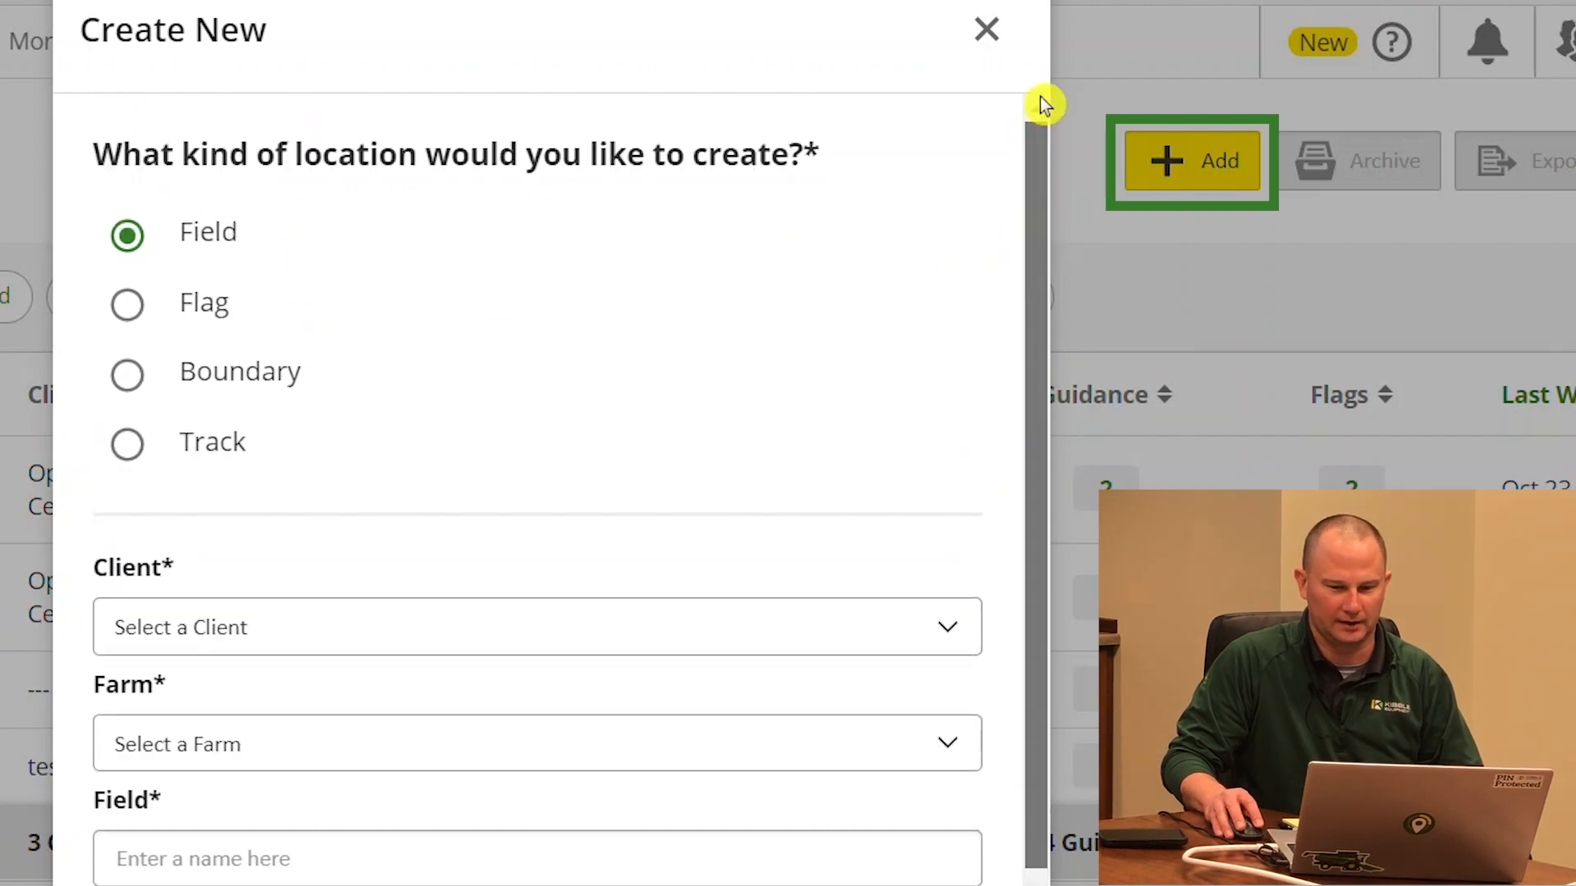
scroll(1026, 140, up, 1)
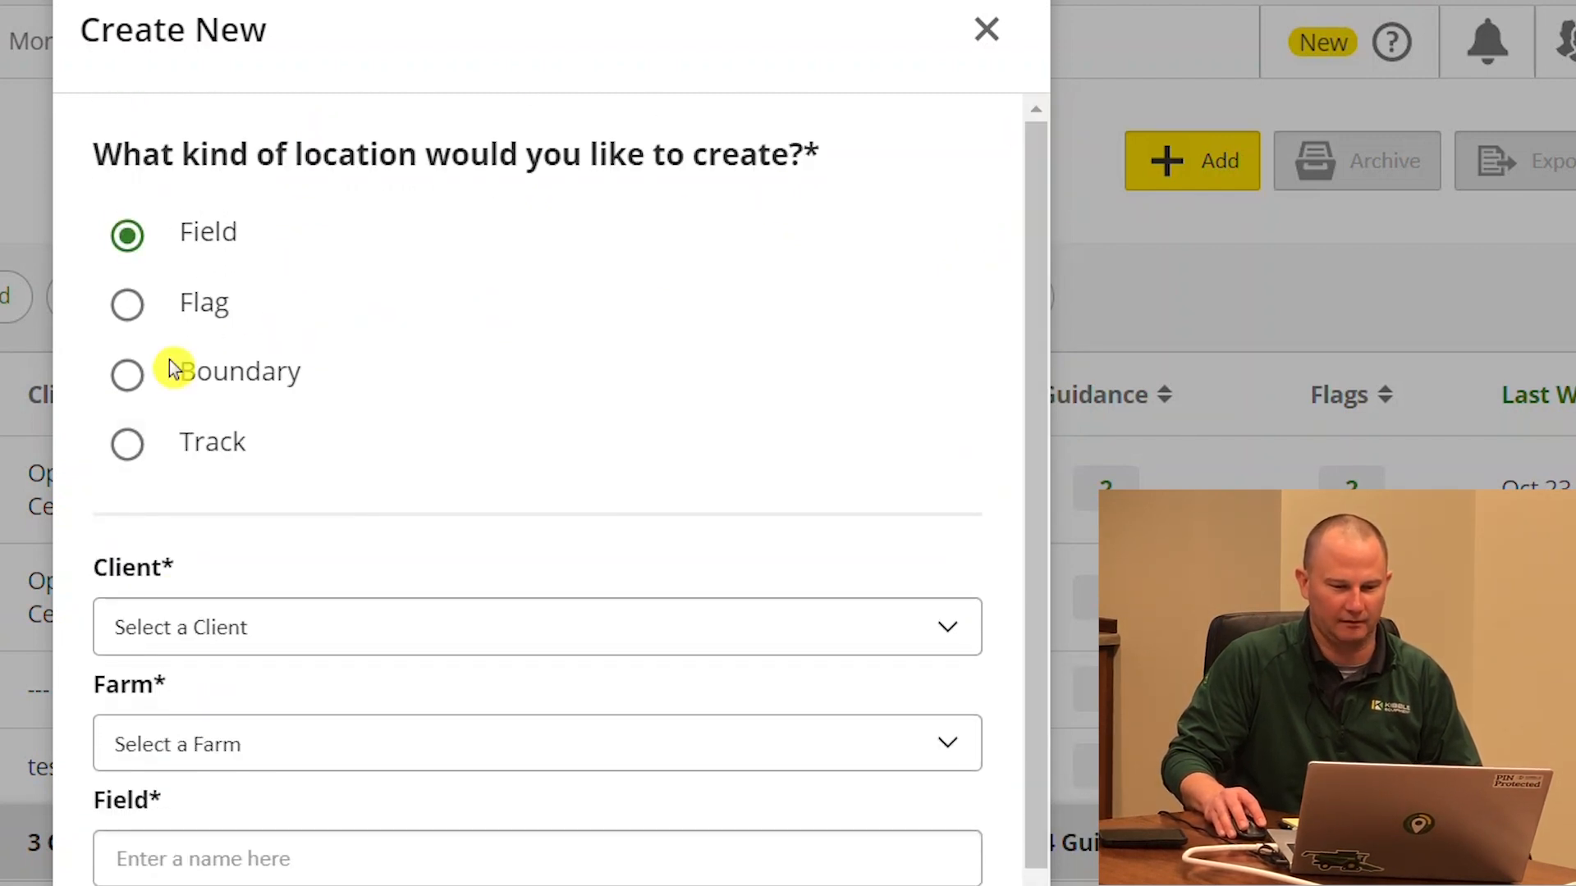
scroll(1034, 479, down, 2)
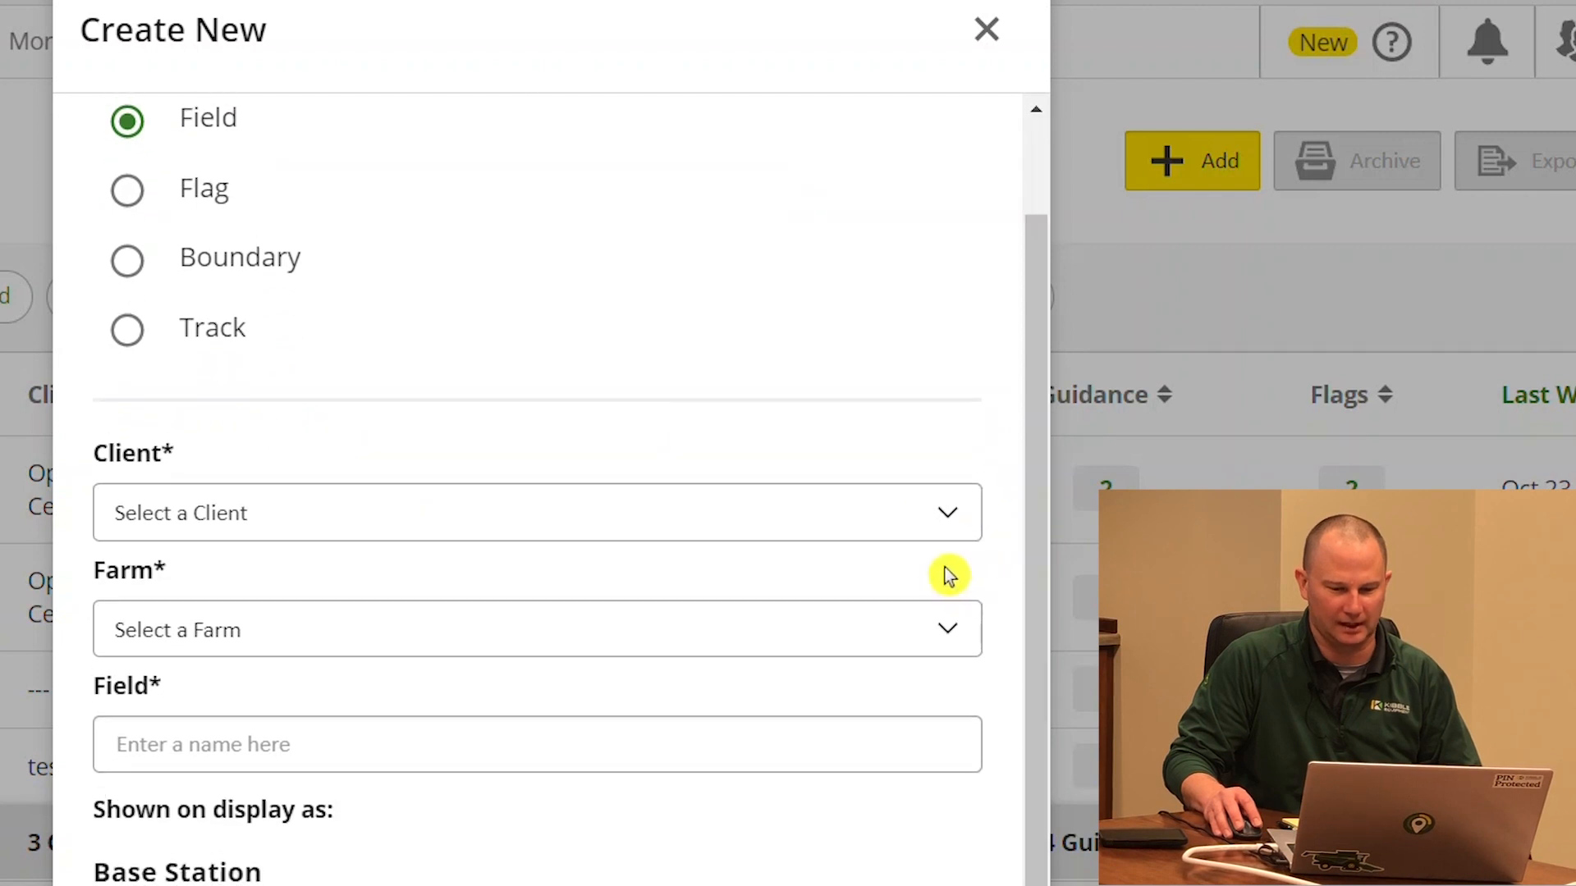
click(704, 529)
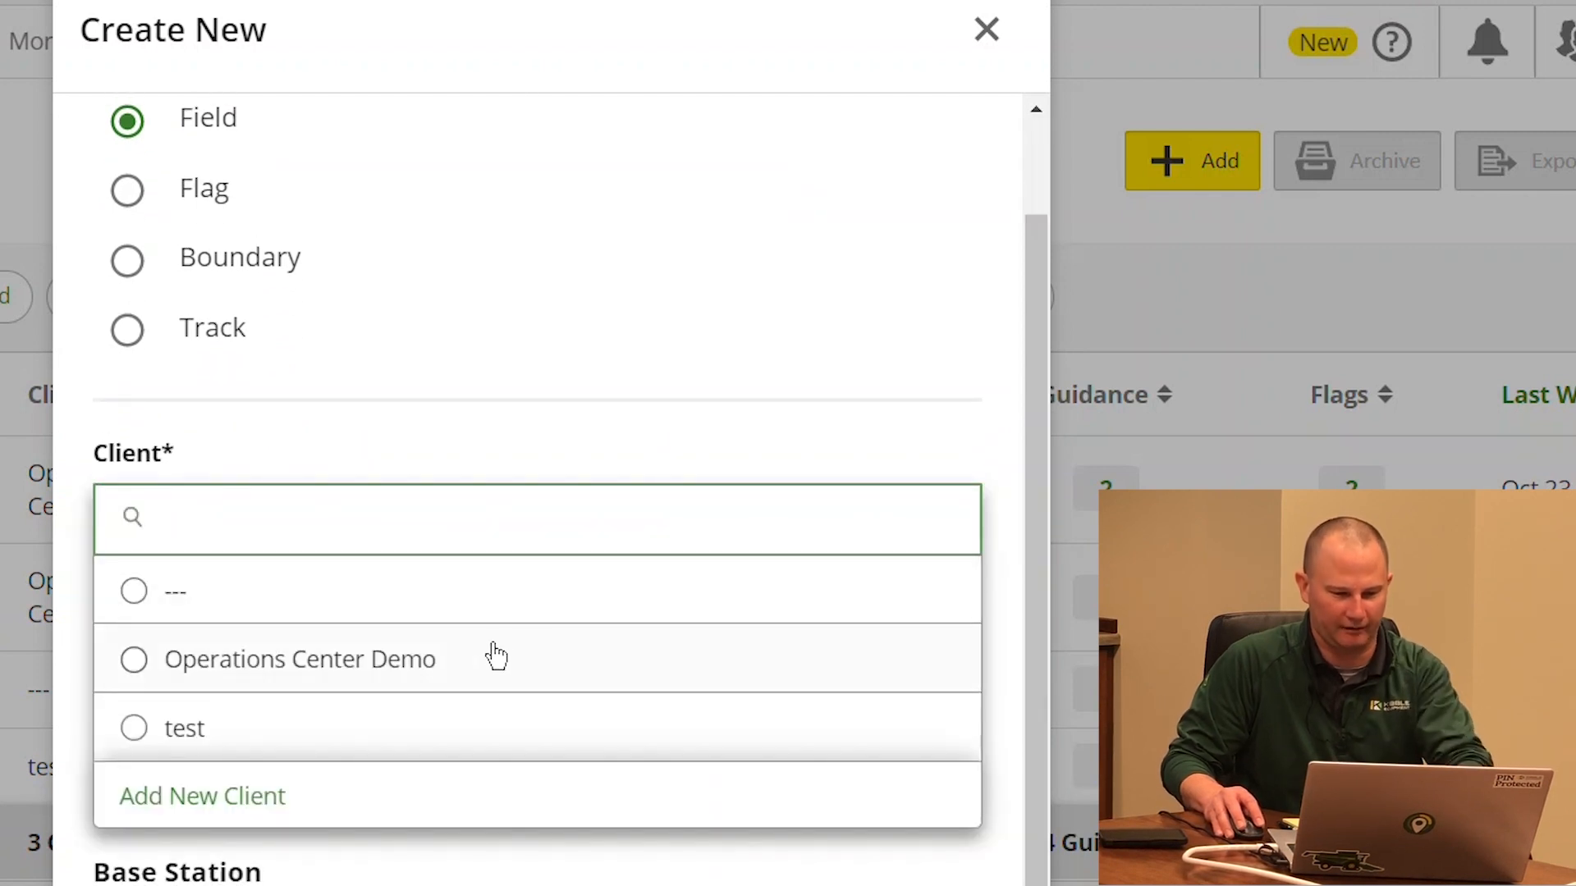
click(447, 658)
click(386, 629)
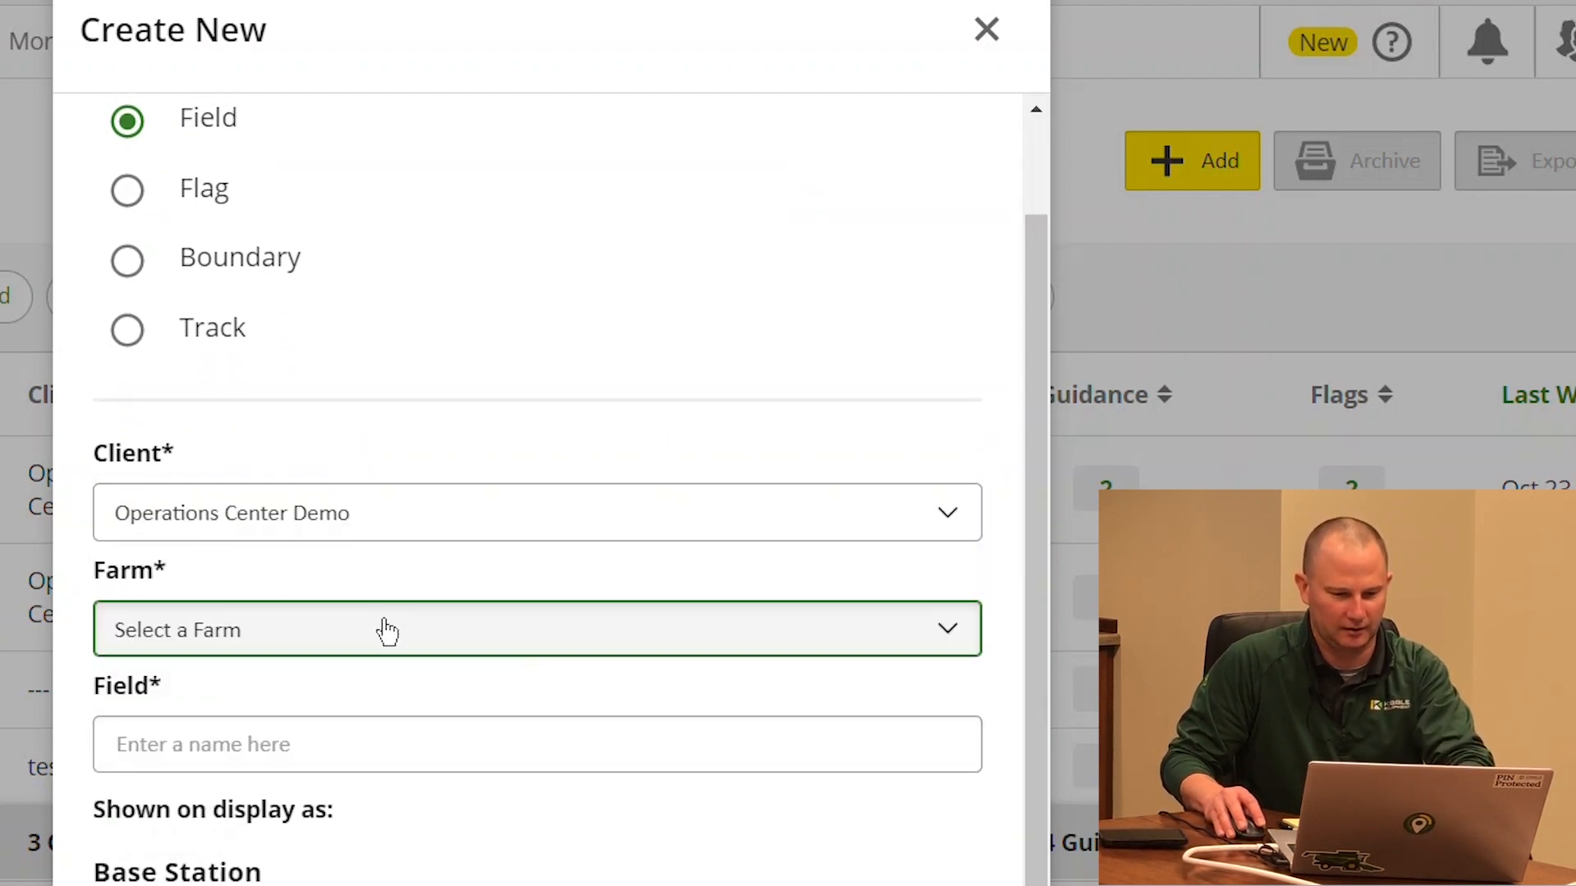
click(187, 727)
Name the new field Test2 and save it
click(364, 726)
text(Test2)
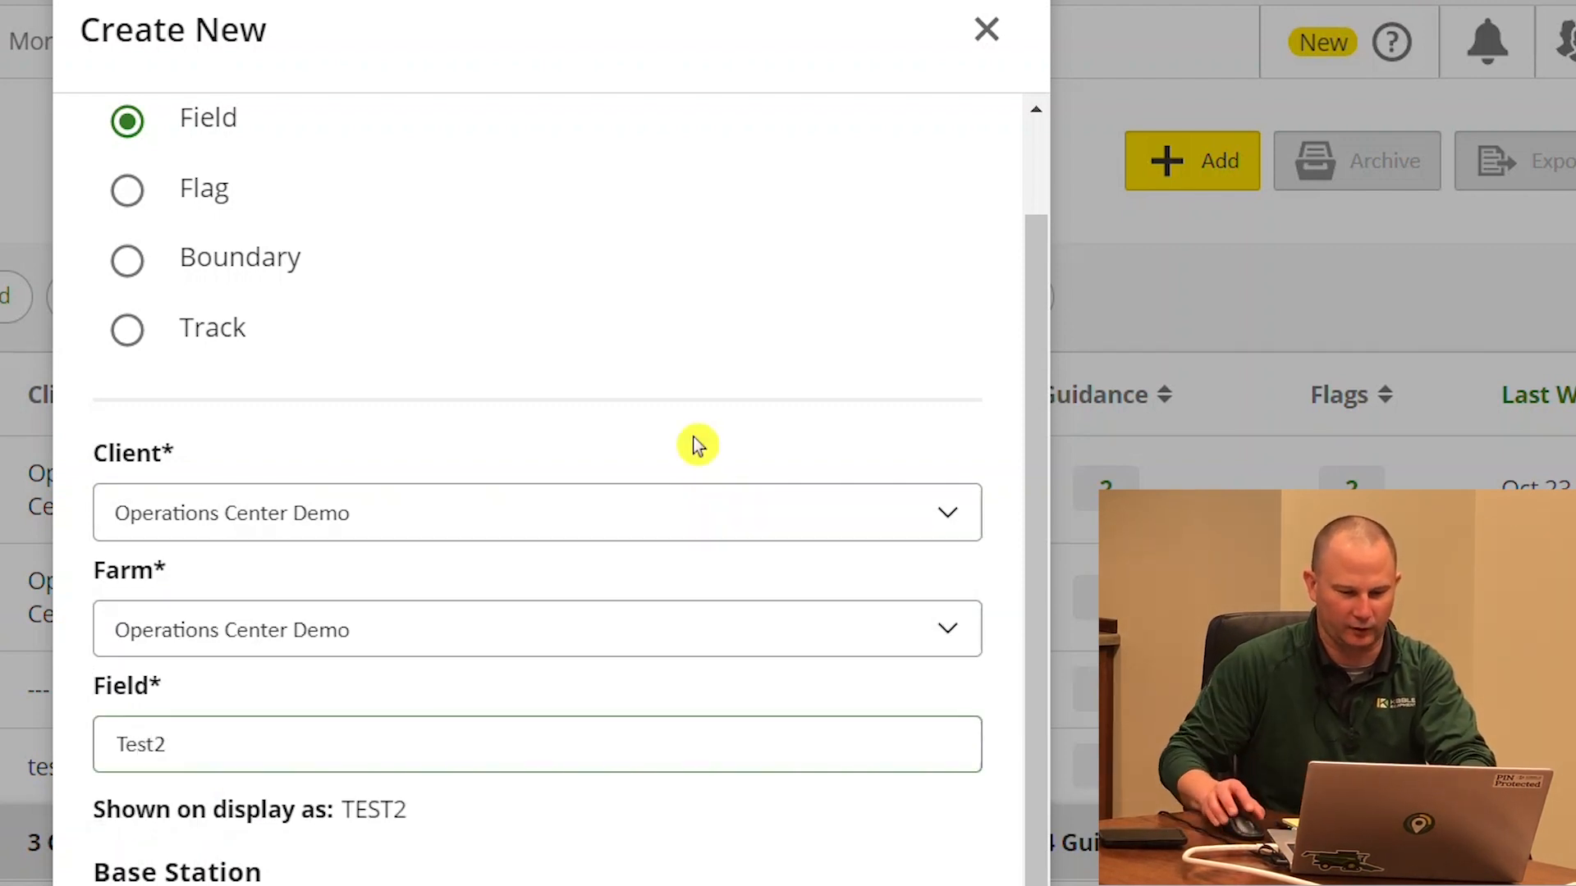
scroll(830, 651, down, 1)
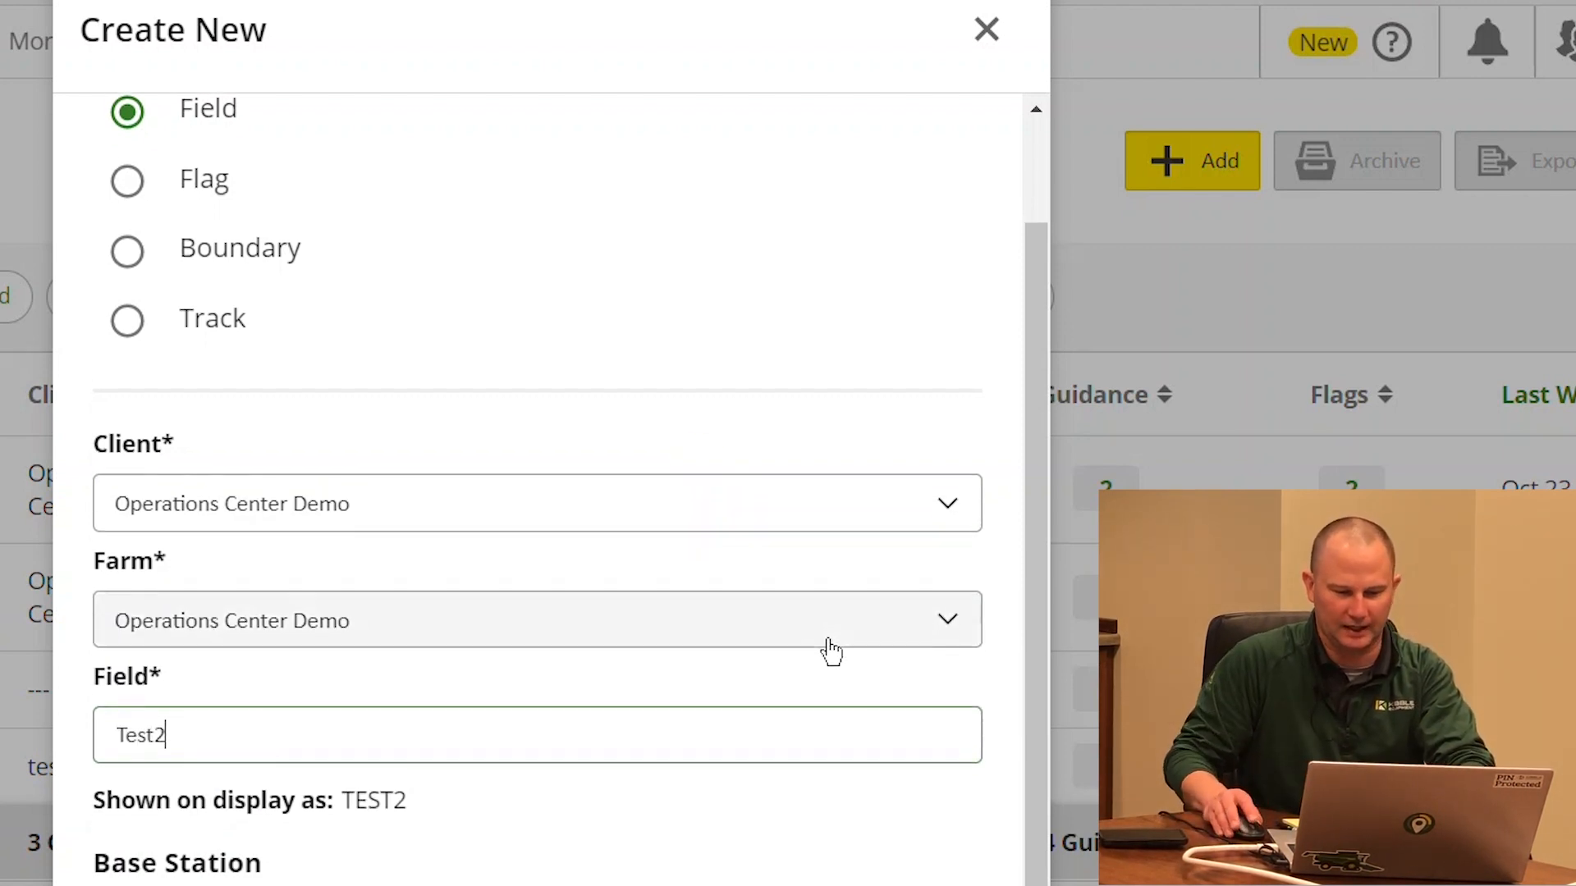
drag(1029, 595, 1021, 625)
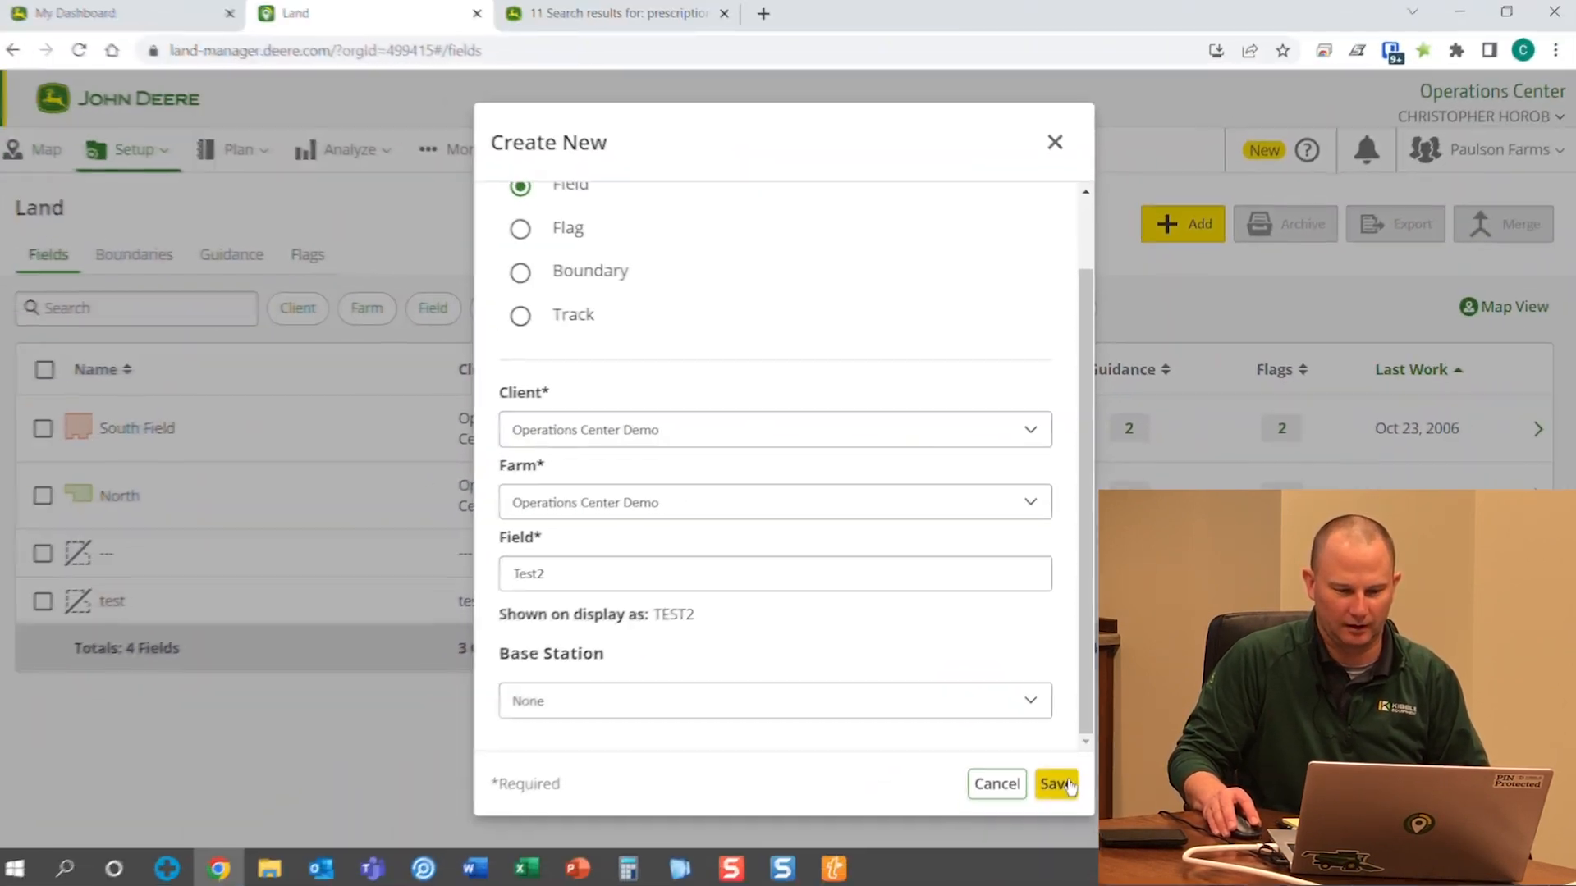
click(1056, 780)
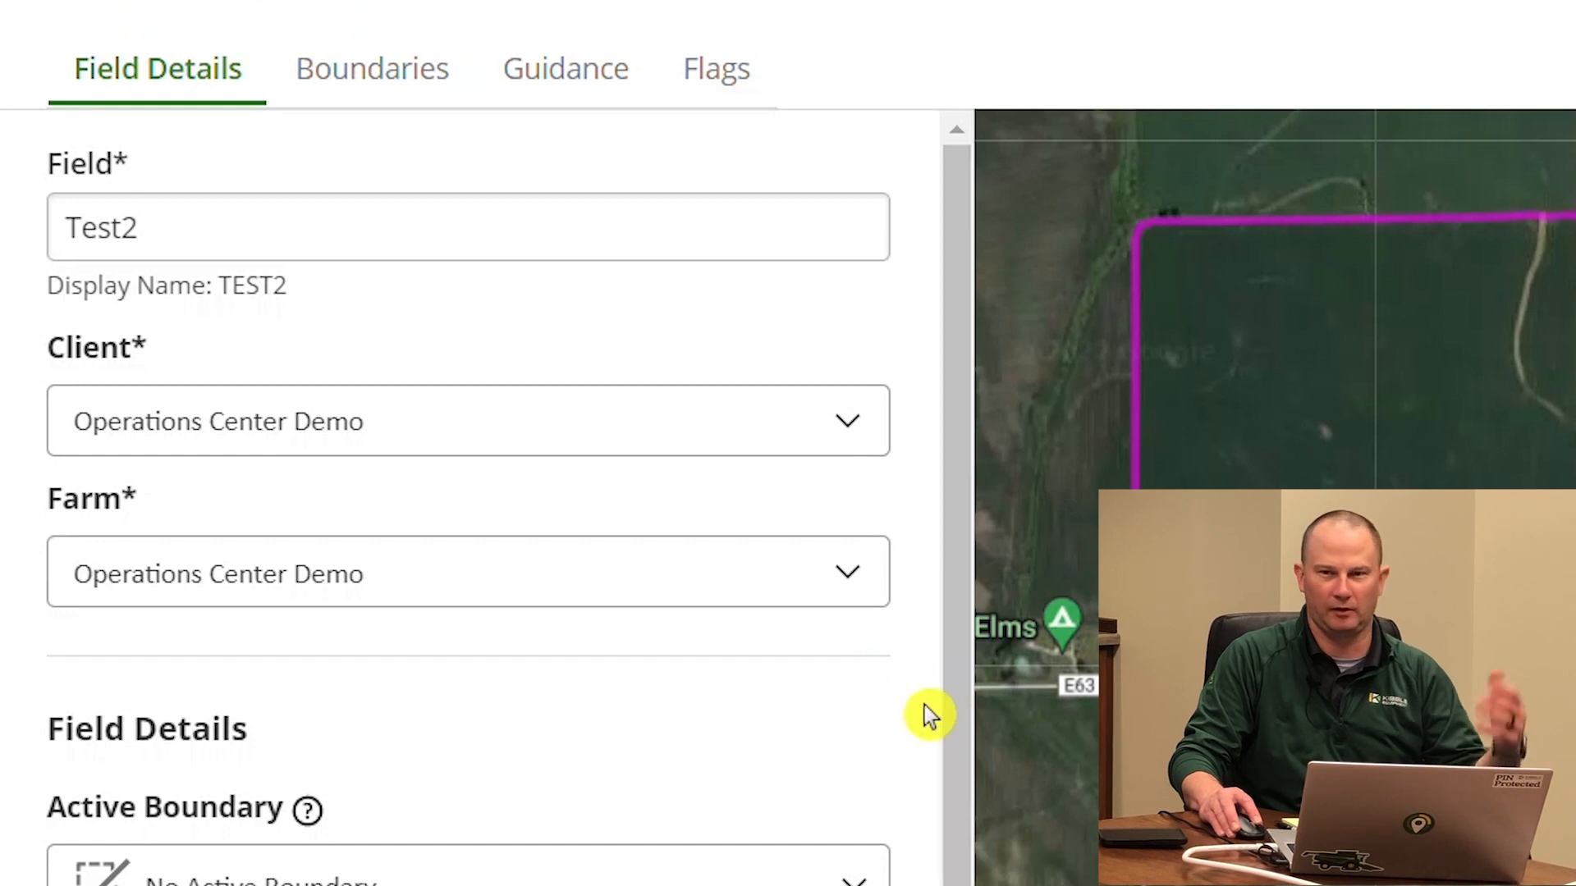
Review the Test2 Field Details, then return to the Land fields table via the breadcrumb
drag(953, 753, 725, 445)
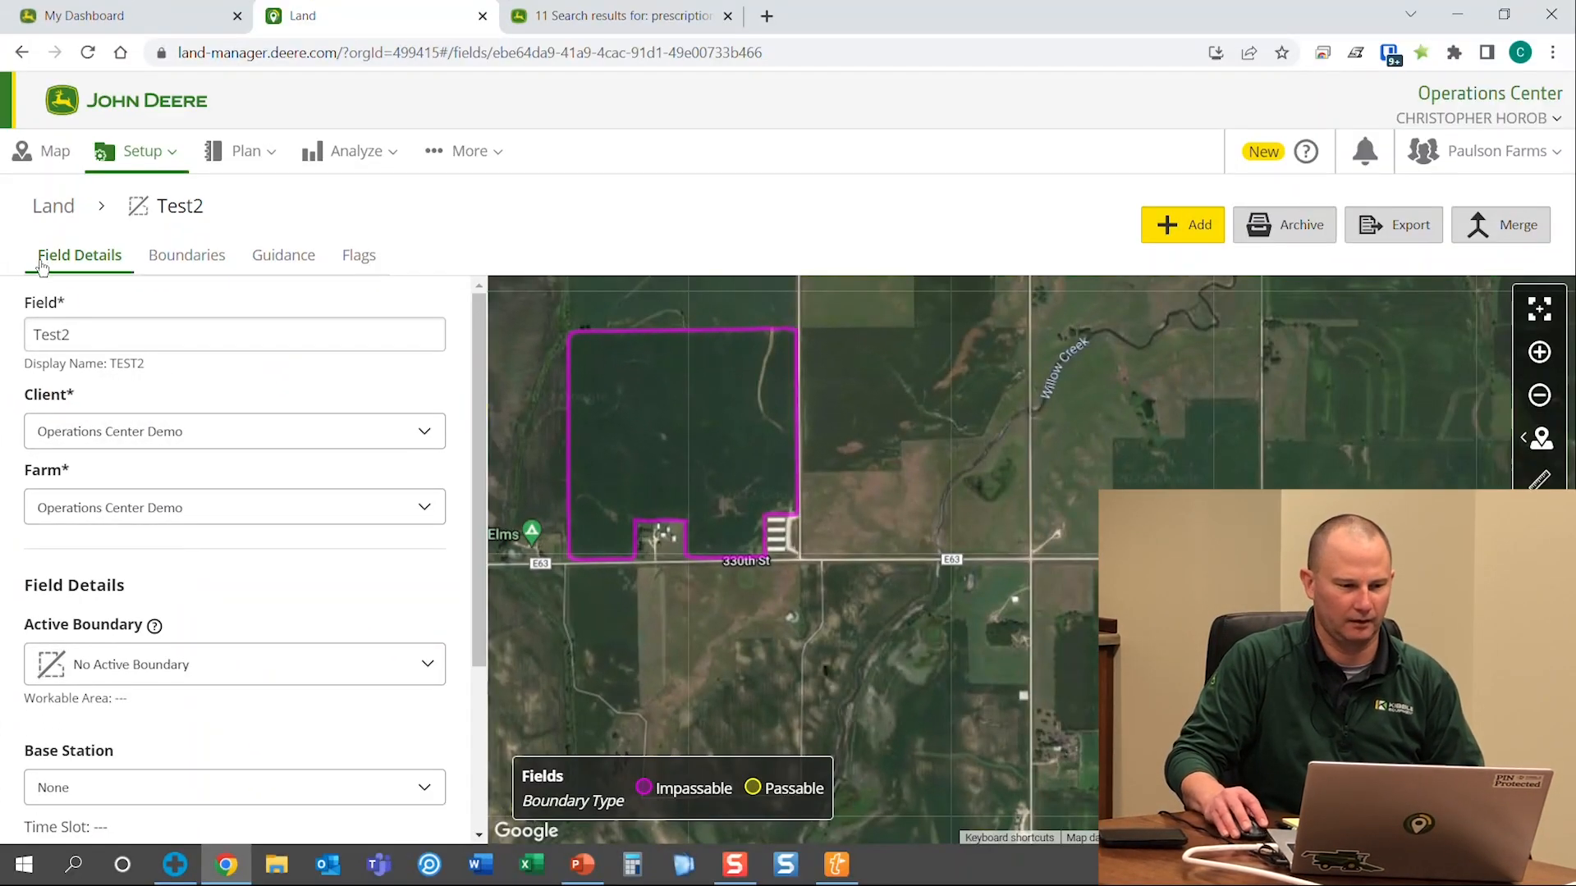
click(66, 206)
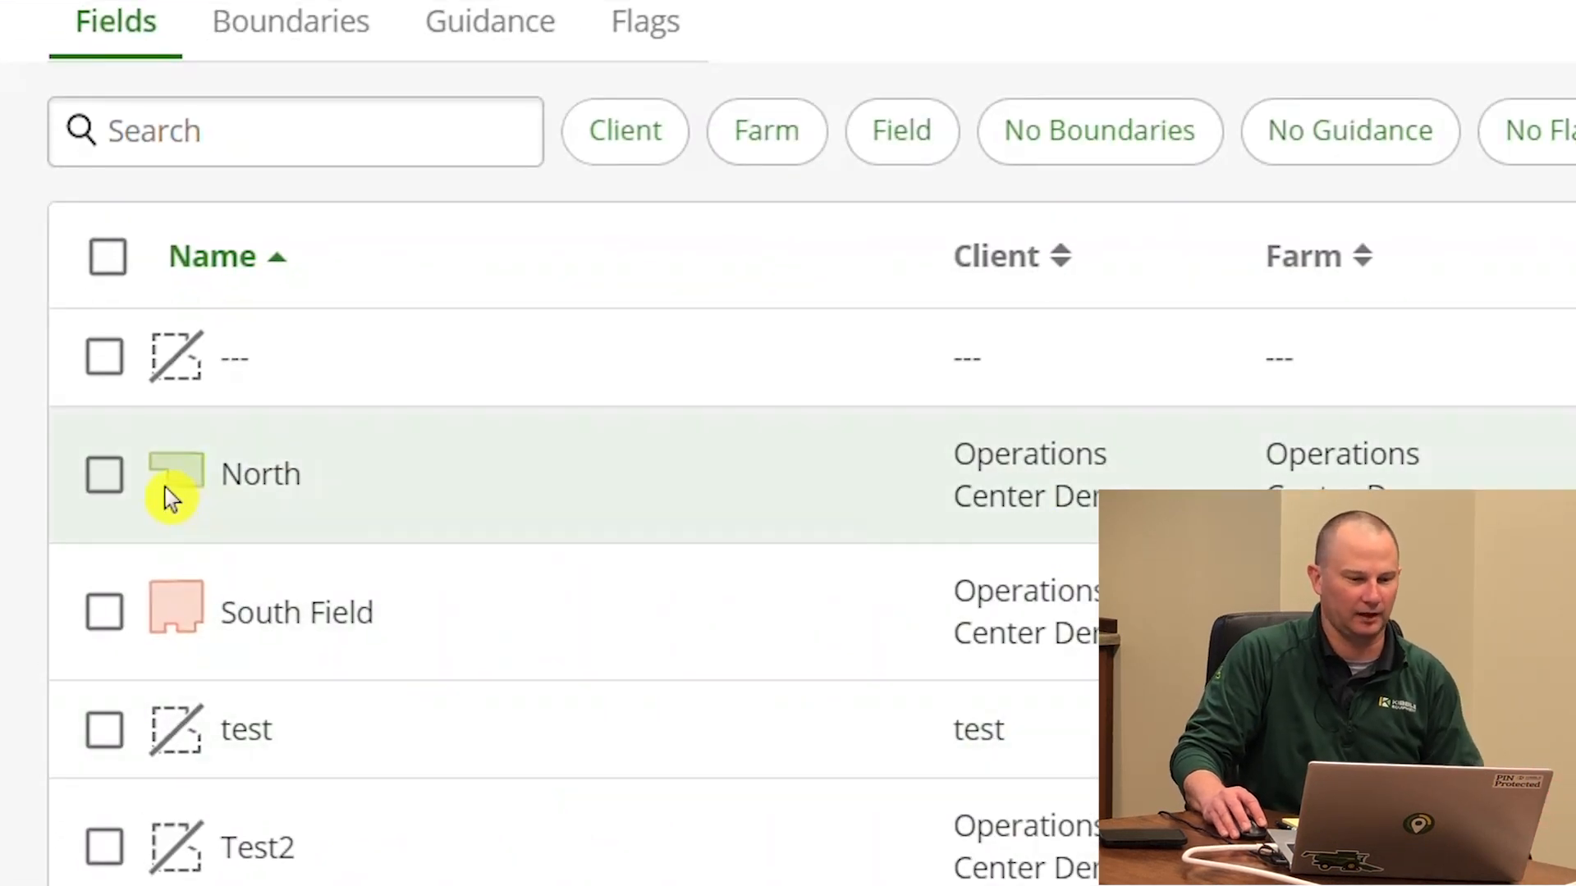
Select North Field and South Field and open the Merge Fields preview
click(105, 477)
click(104, 611)
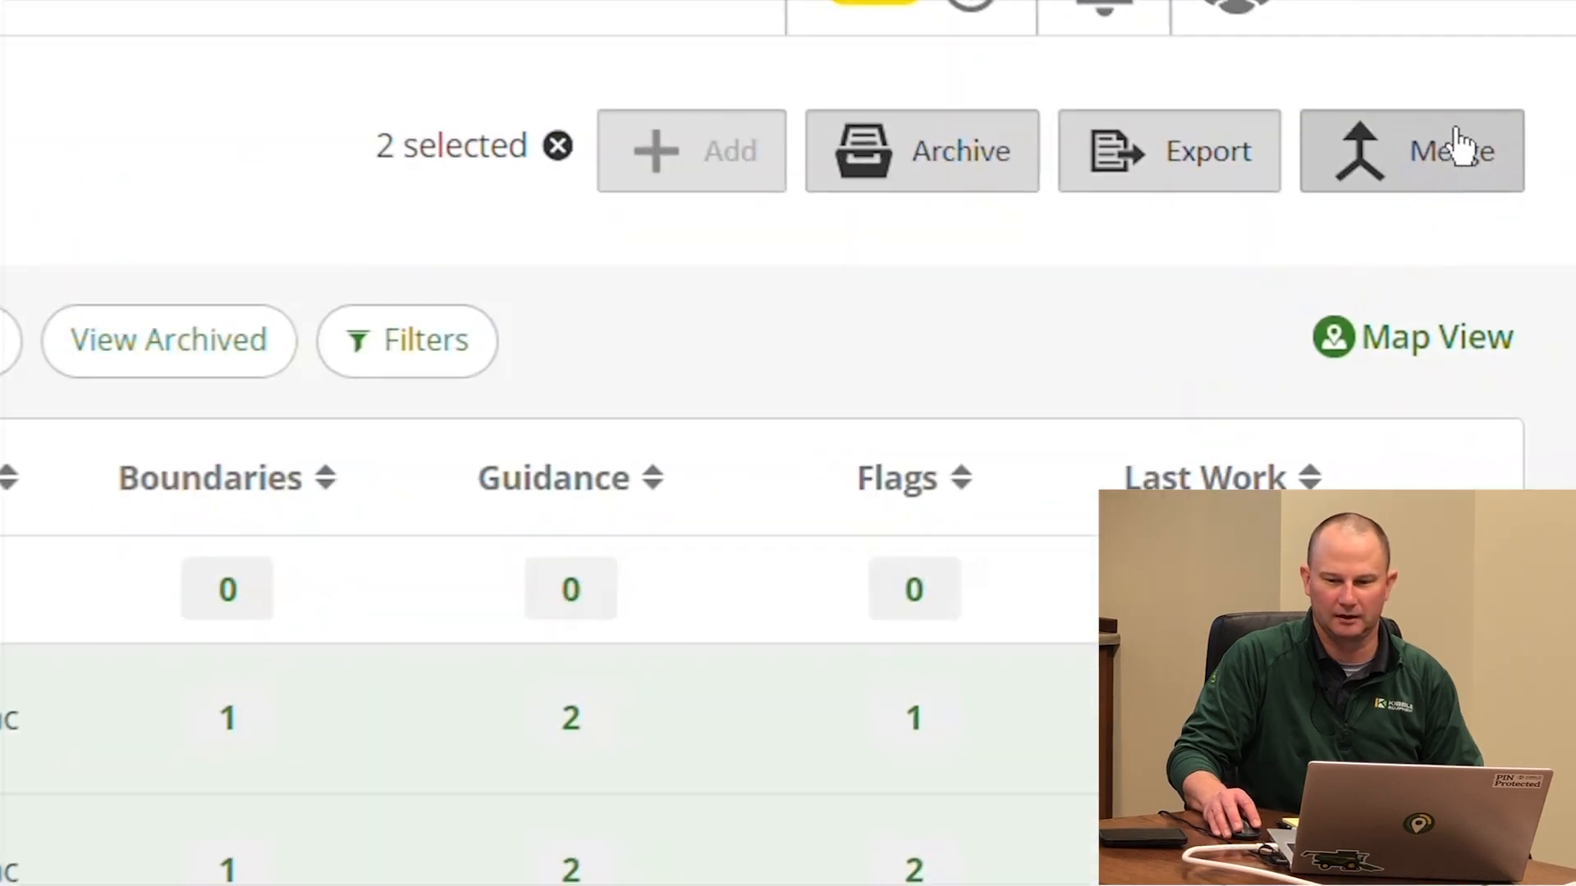
click(1456, 148)
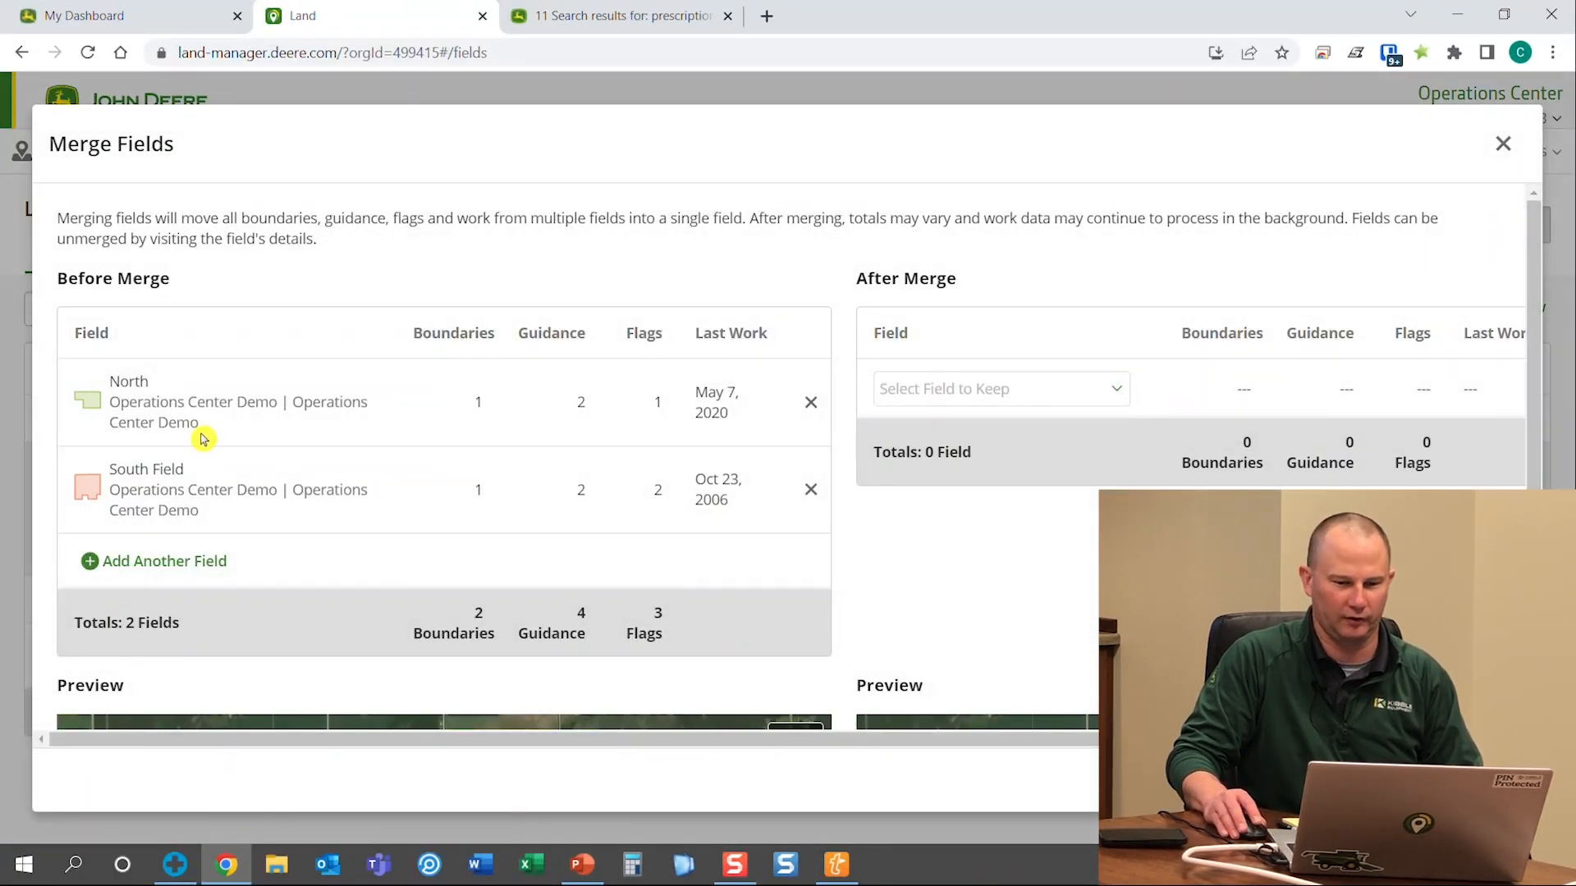
Review the preview's 2 boundaries, 4 guidance lines and 3 flags, then close it without merging
scroll(204, 434, down, 1)
scroll(234, 439, down, 2)
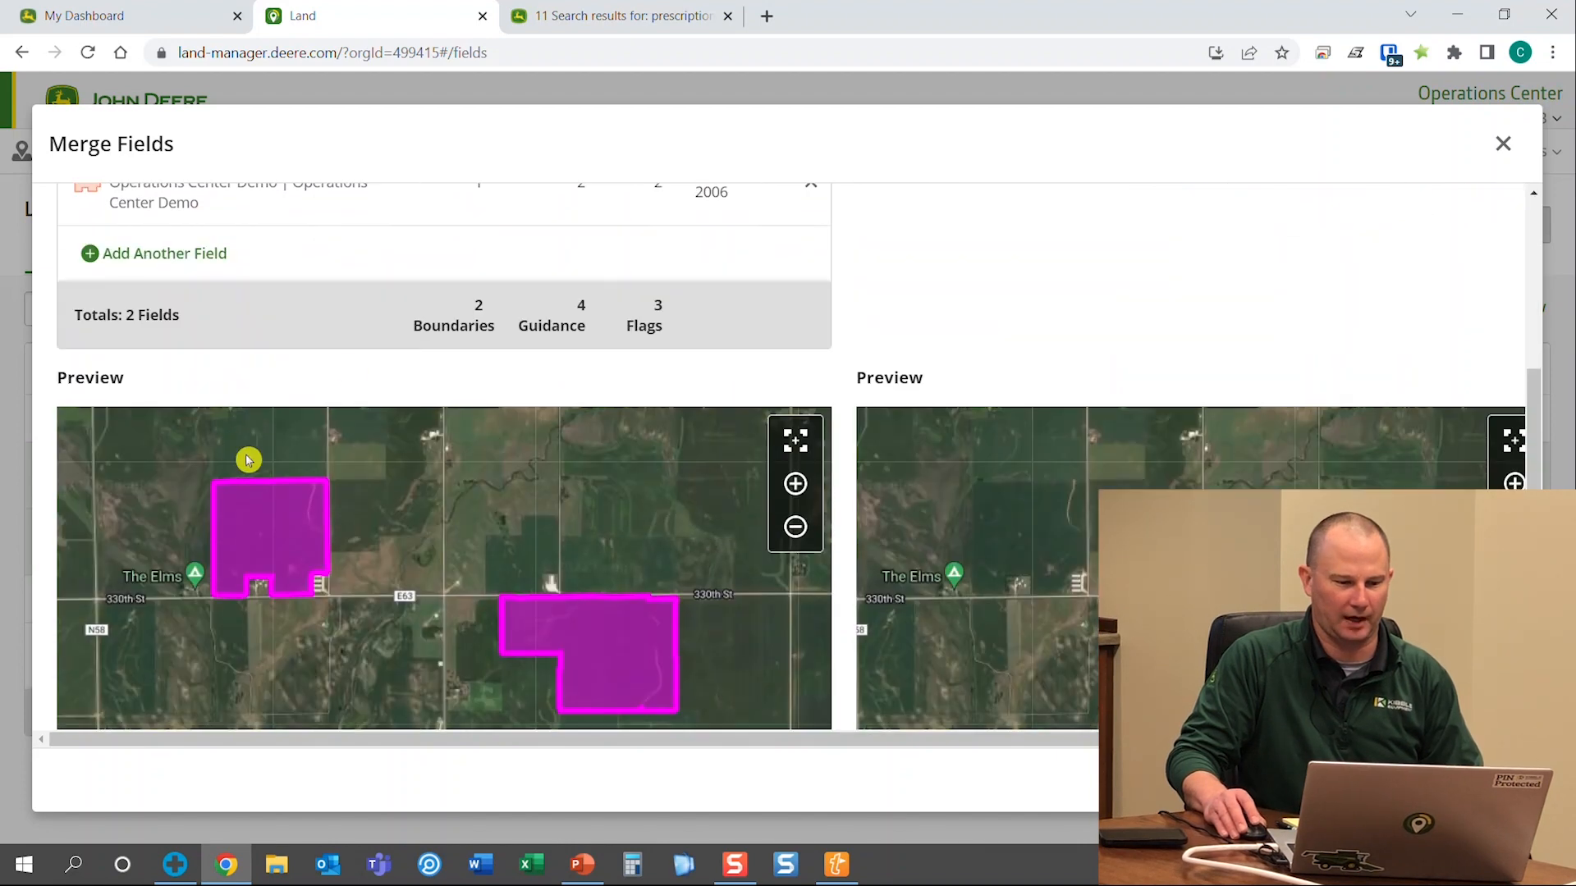
scroll(435, 529, down, 1)
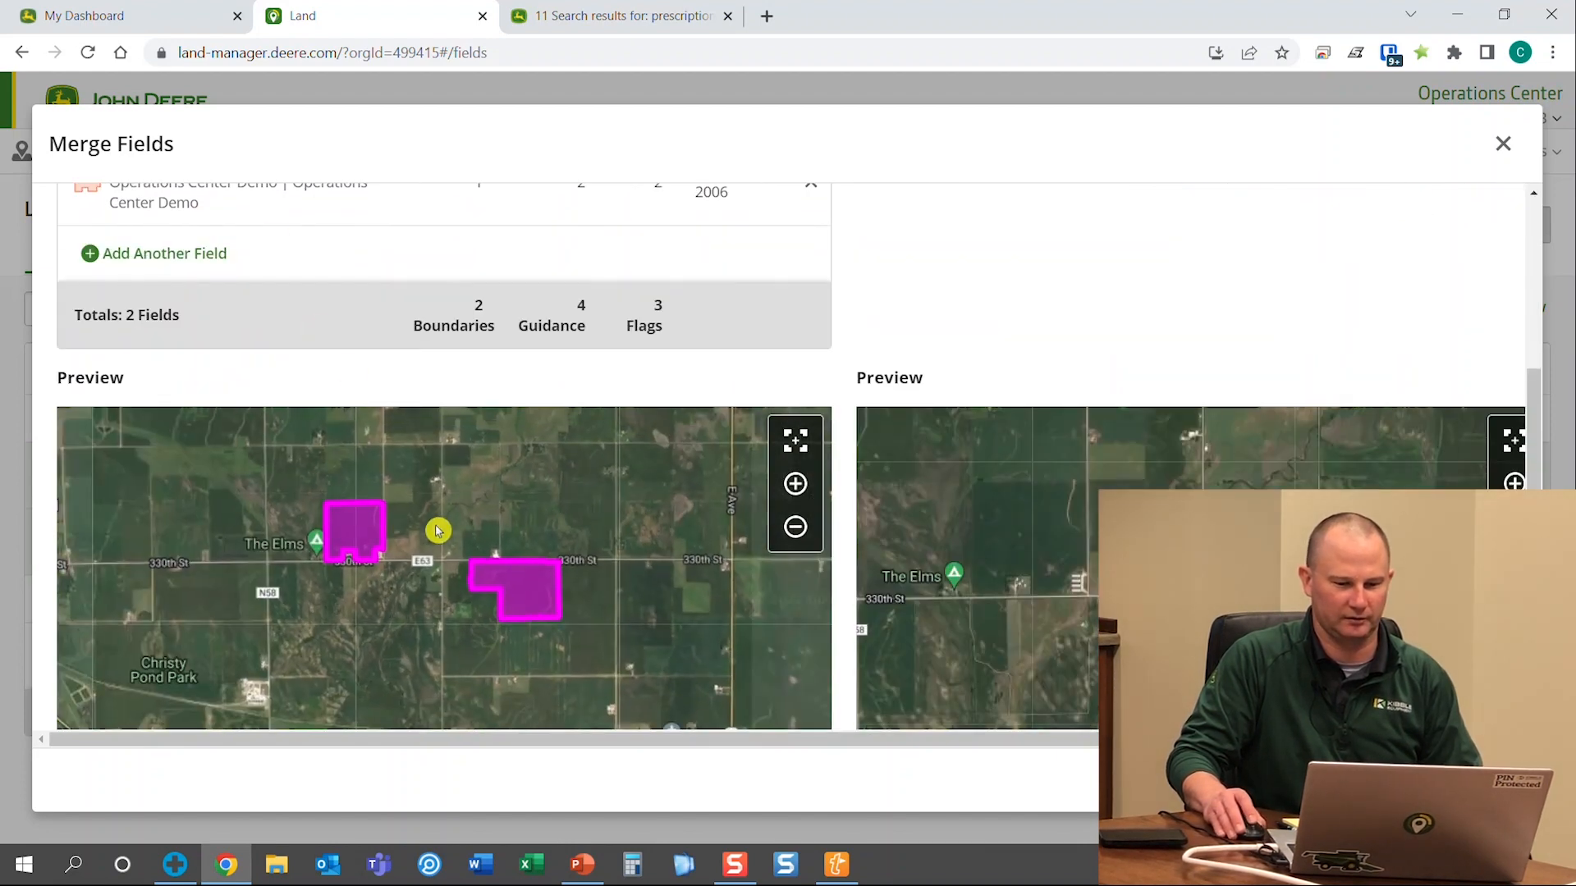
scroll(1051, 288, up, 3)
scroll(1035, 299, down, 1)
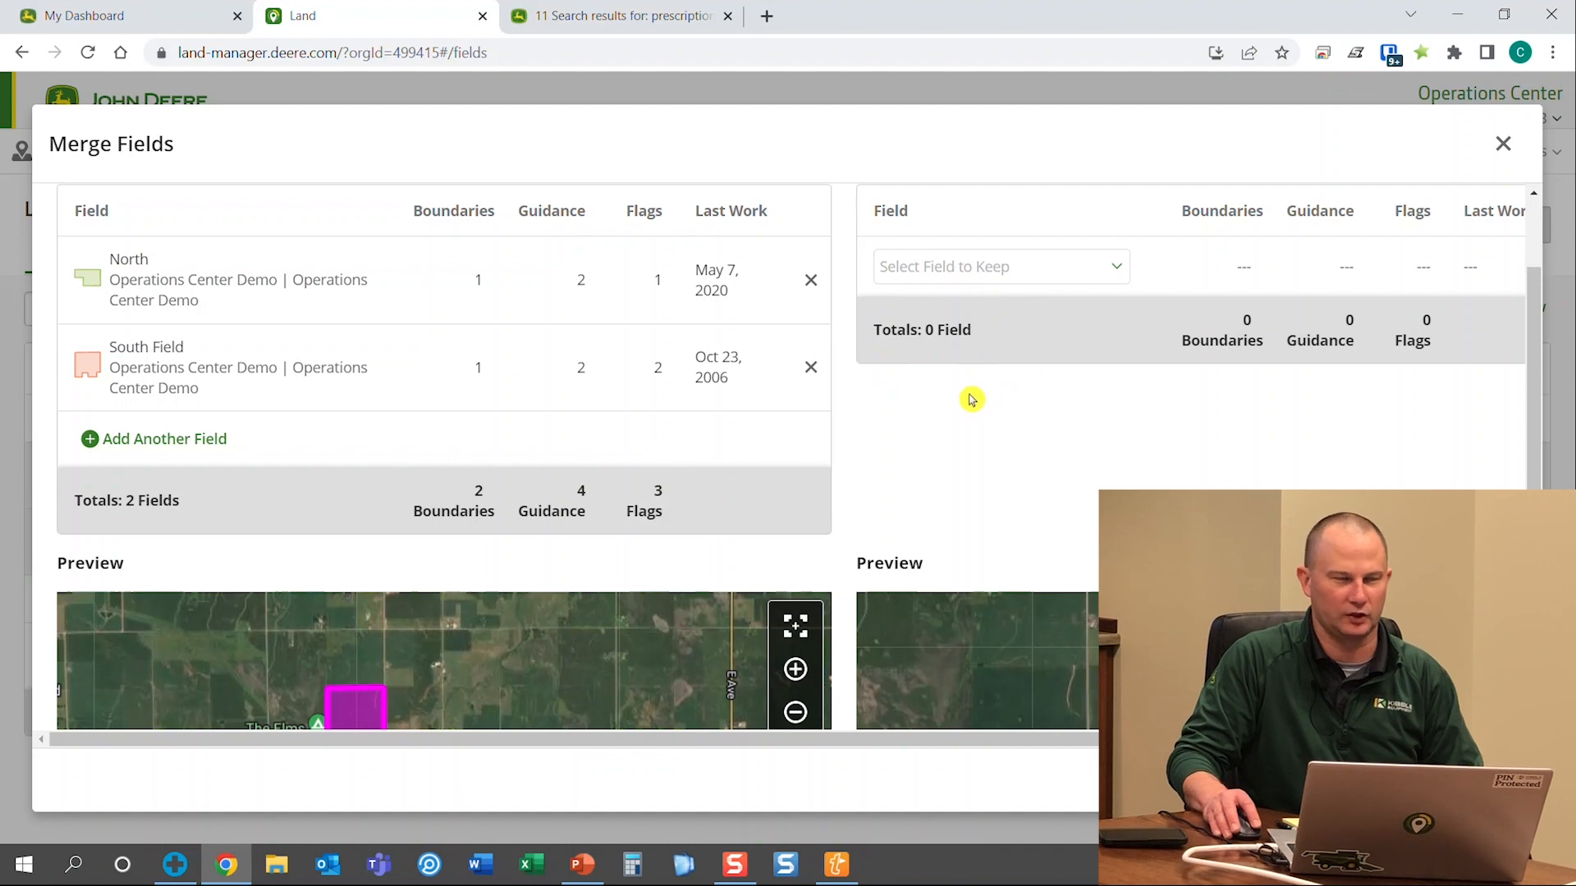
scroll(972, 423, up, 1)
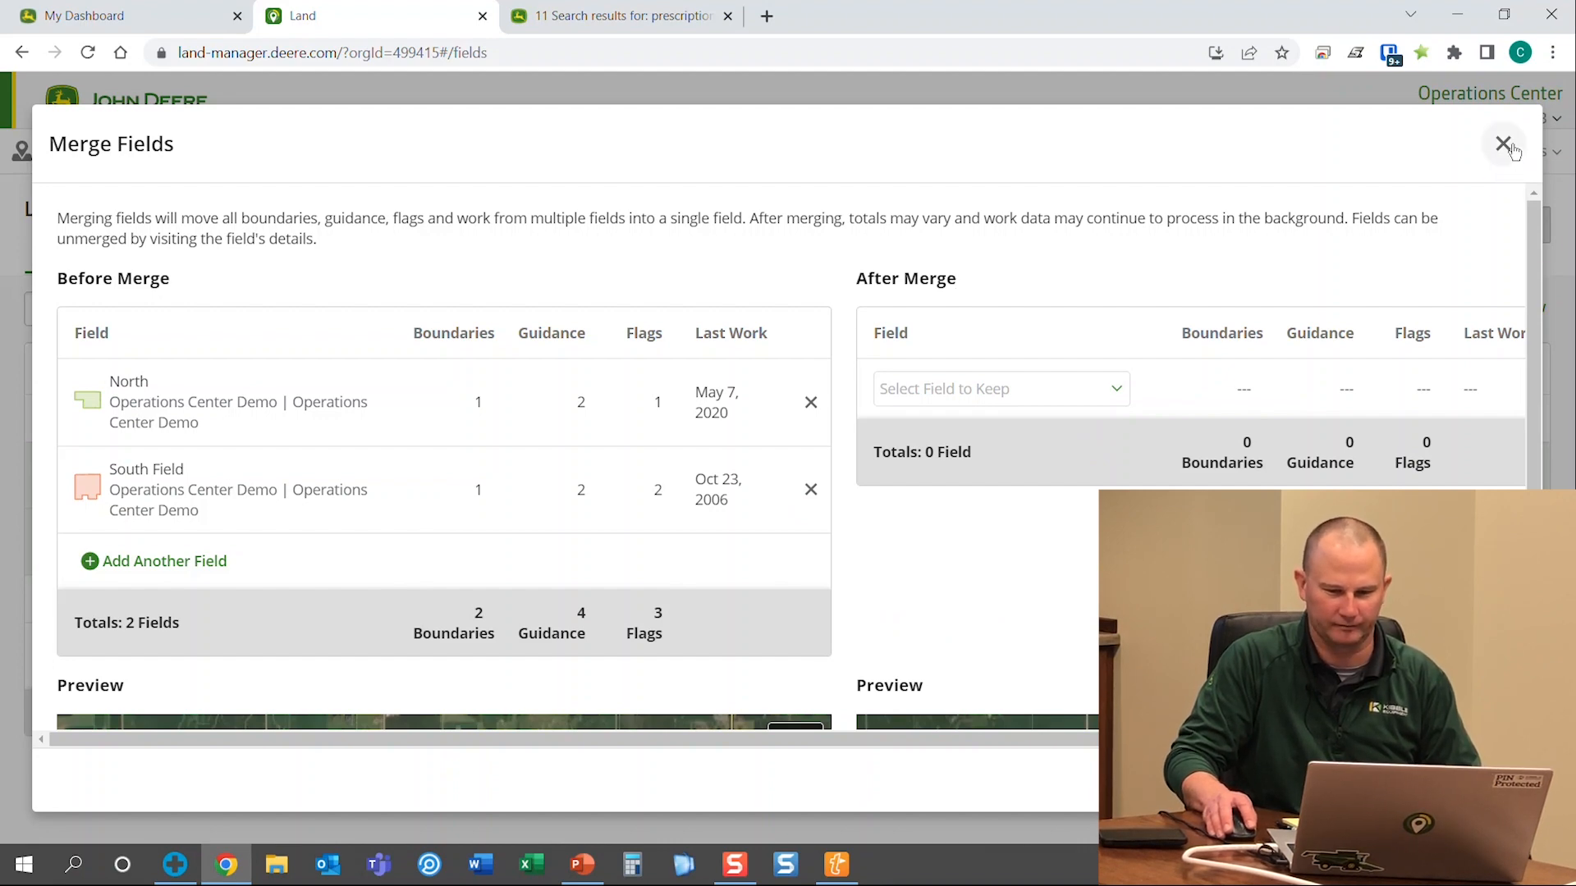
click(1504, 145)
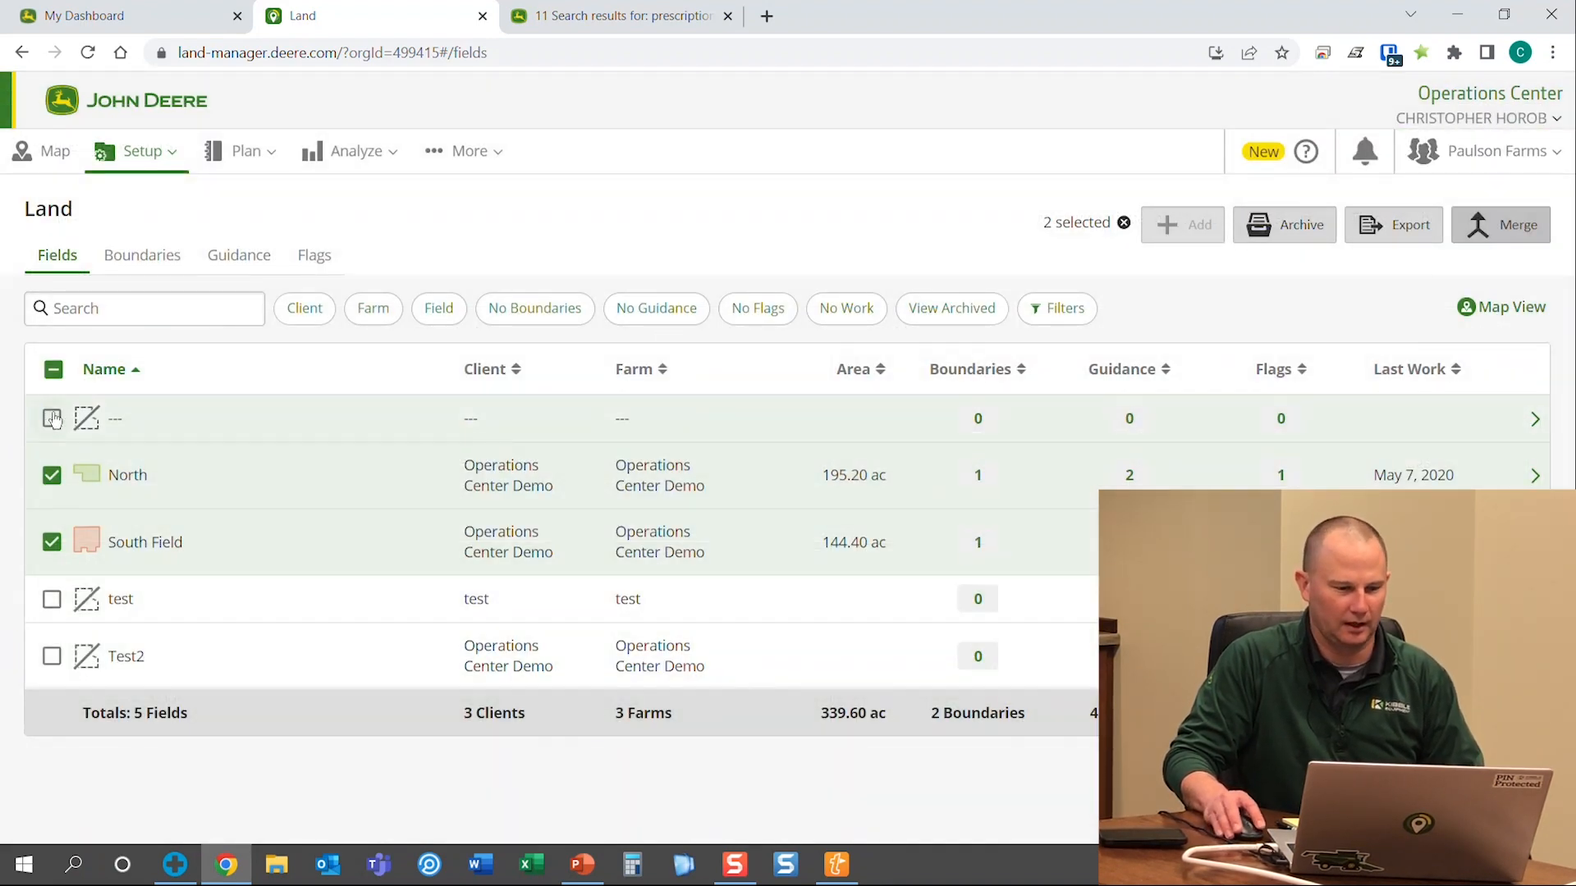
Tick the unnamed field and view the test field's details, then return to the Land list
click(52, 420)
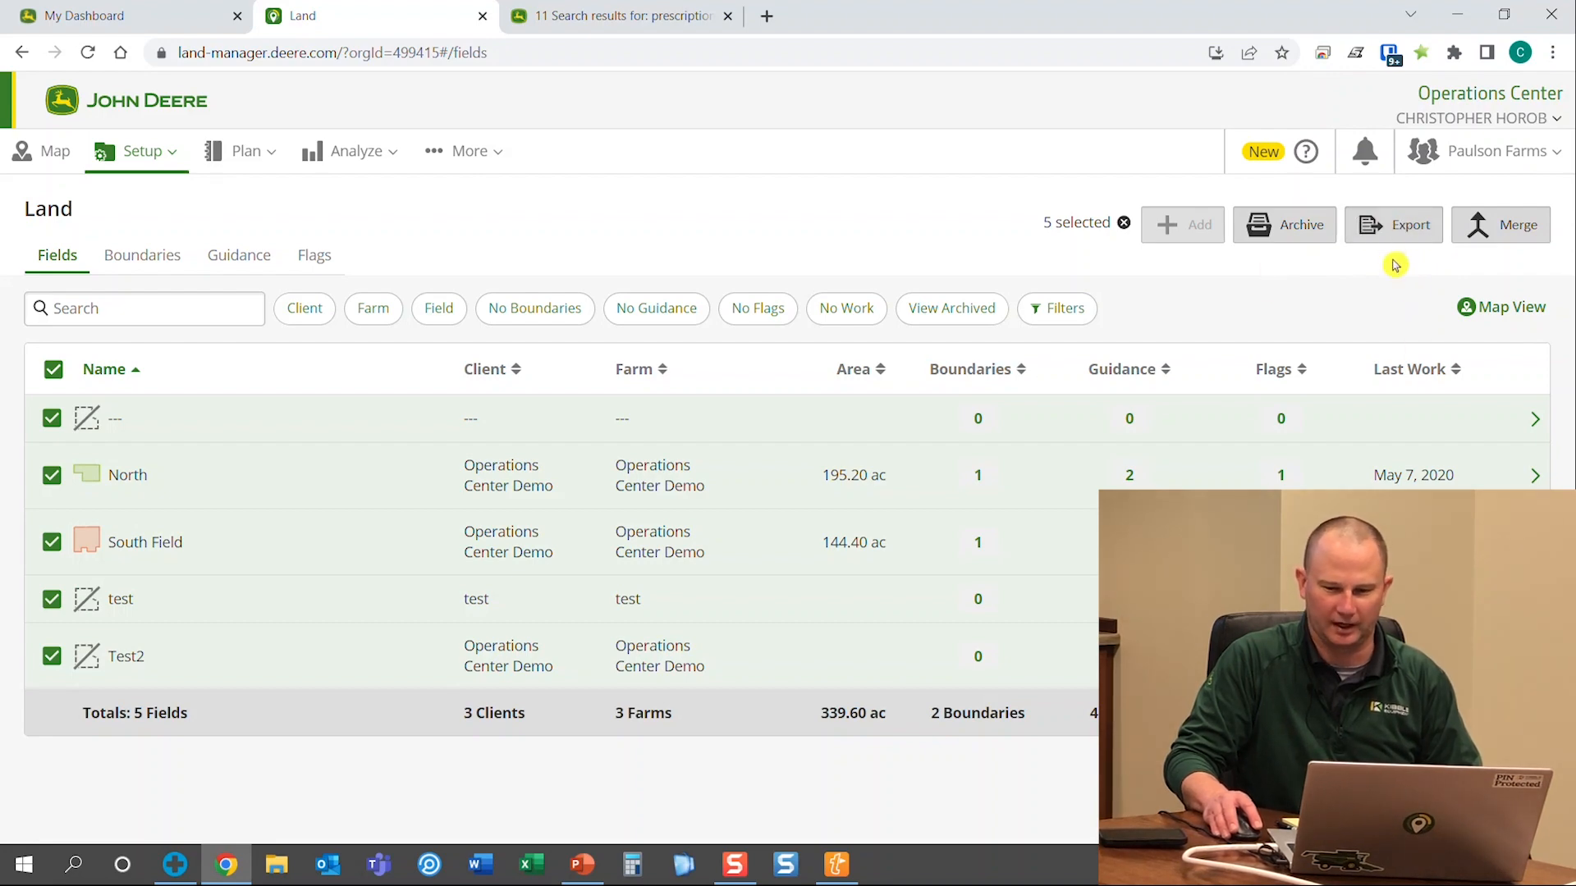
click(123, 600)
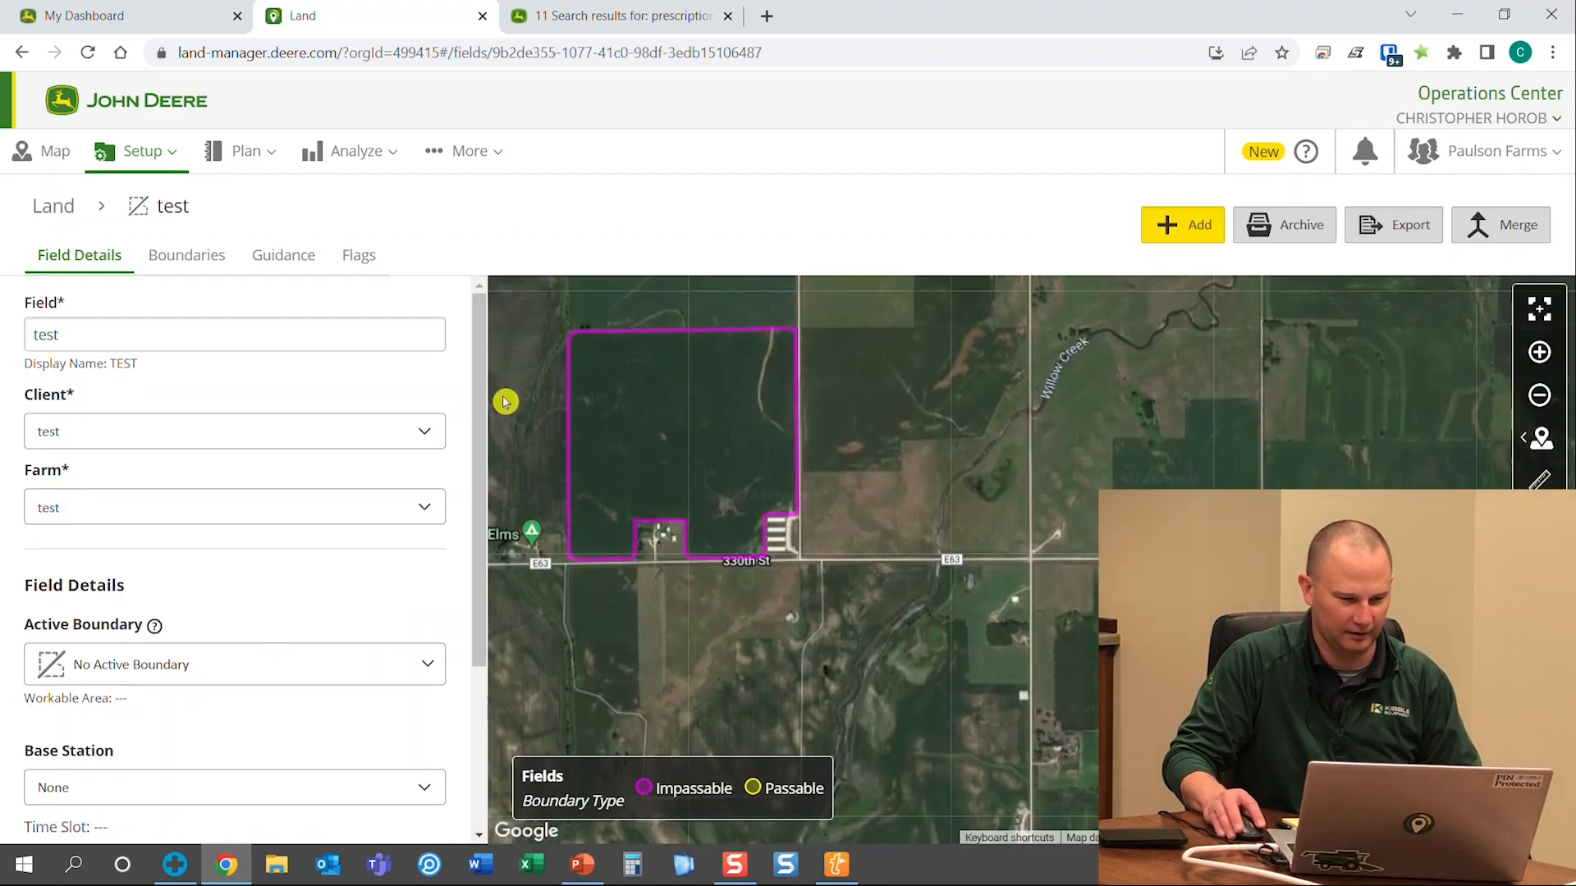
click(72, 223)
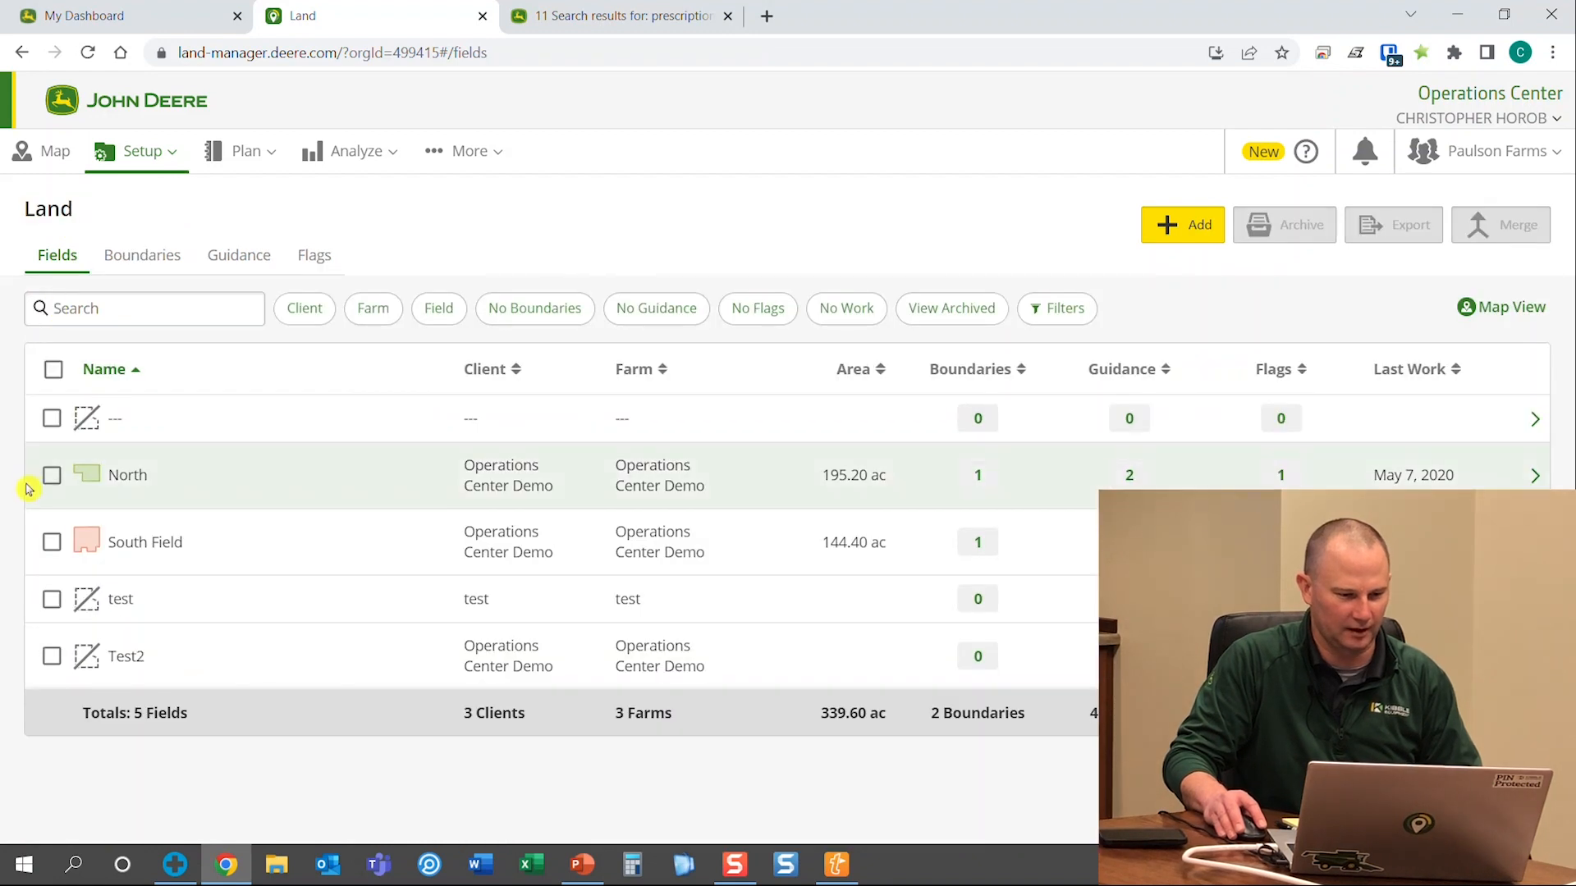
Export North and South Field as a PDF with List boundary shapes ticked
click(52, 476)
click(52, 542)
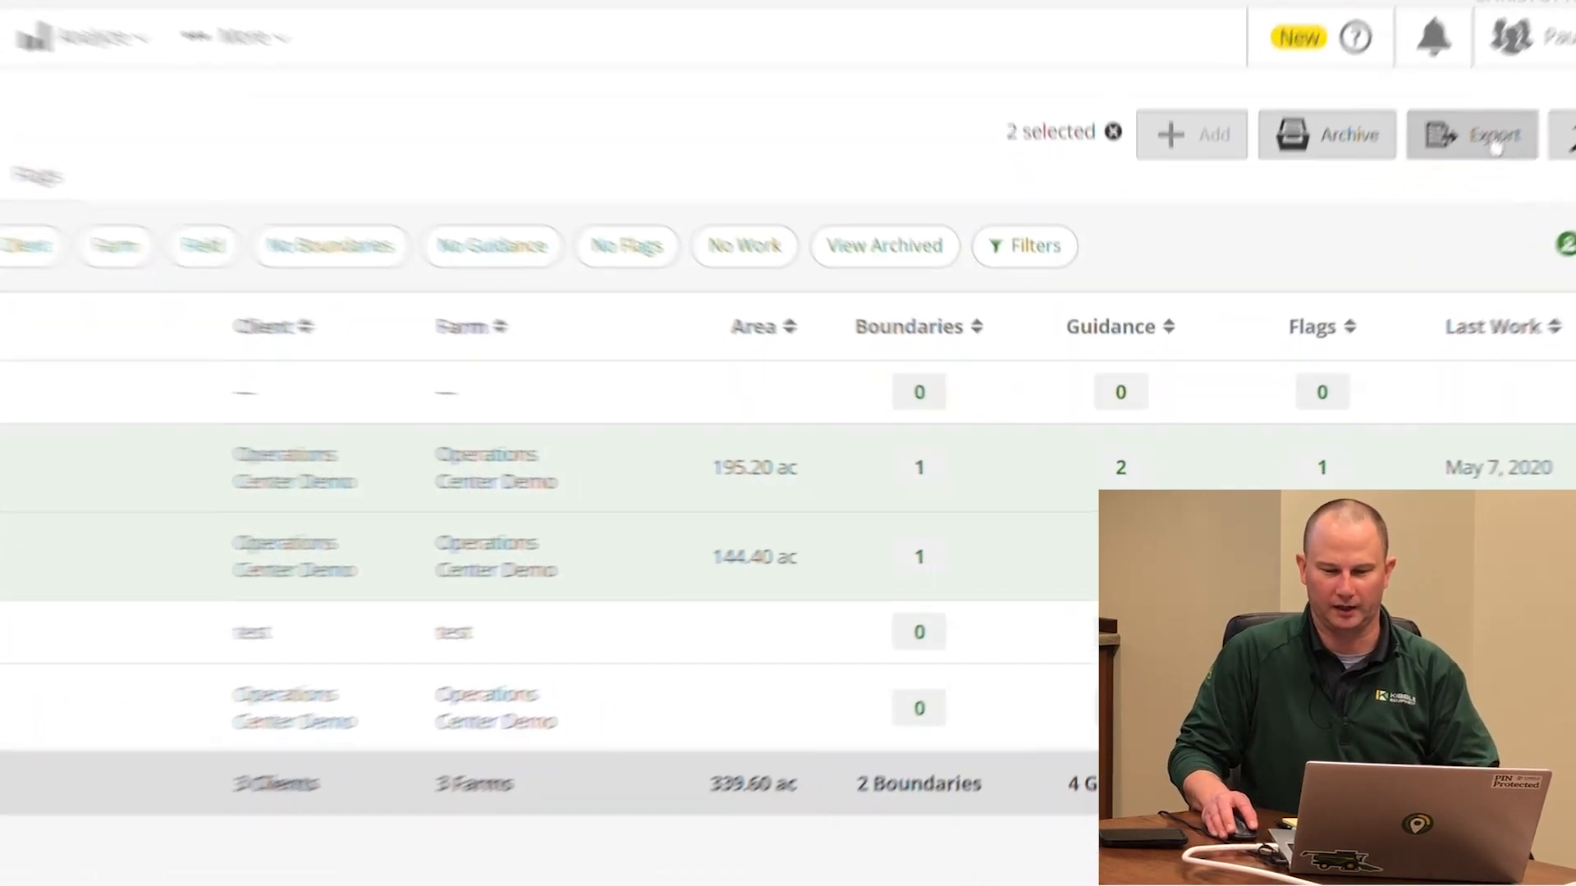
click(1415, 231)
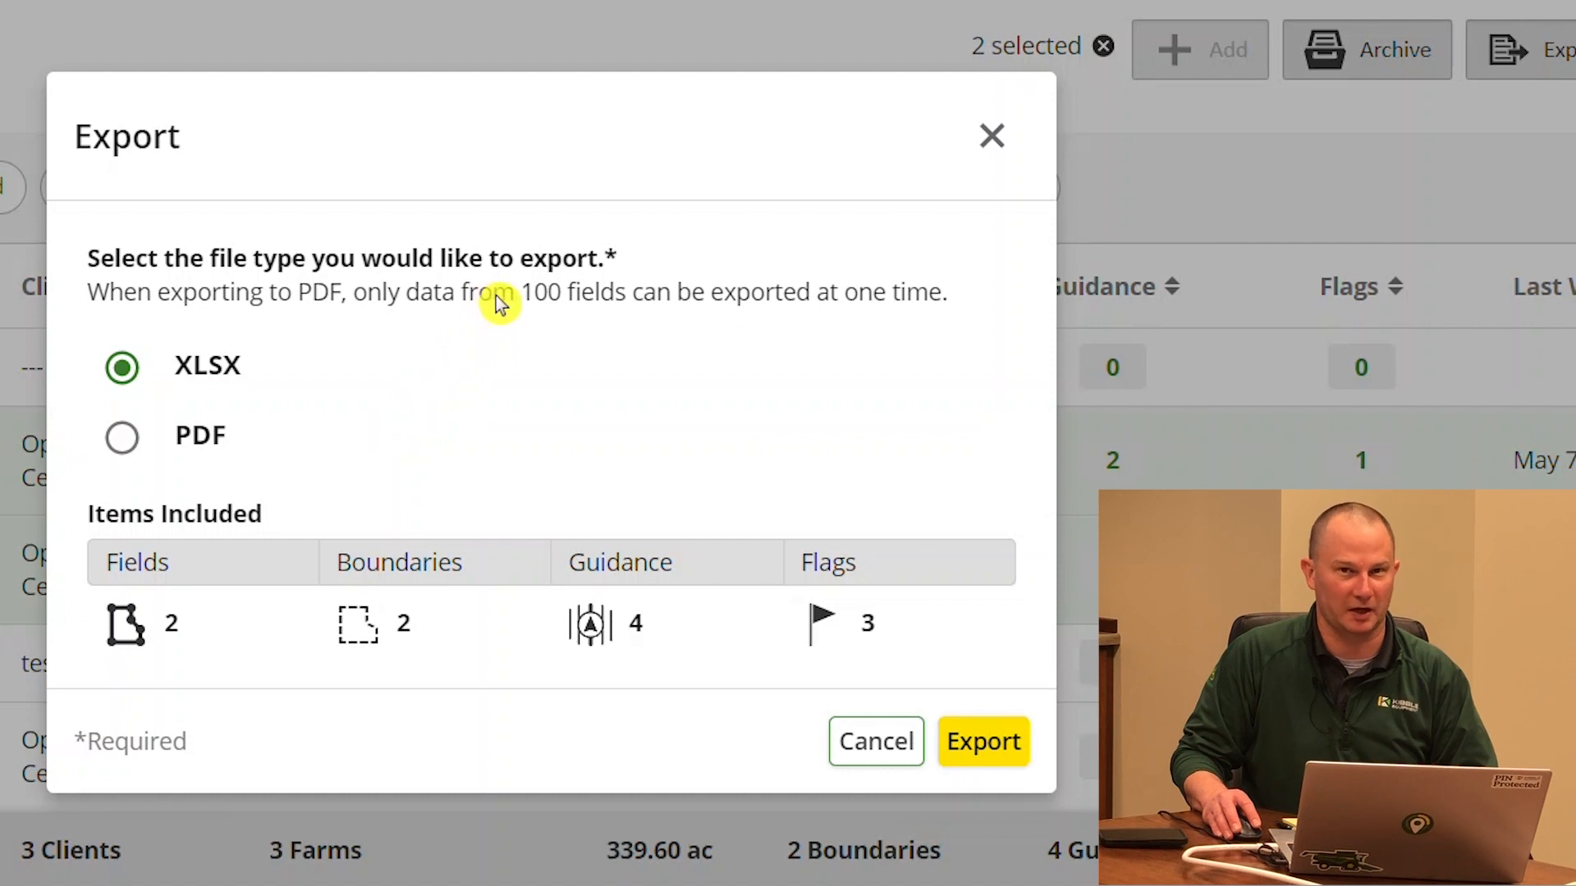
click(136, 439)
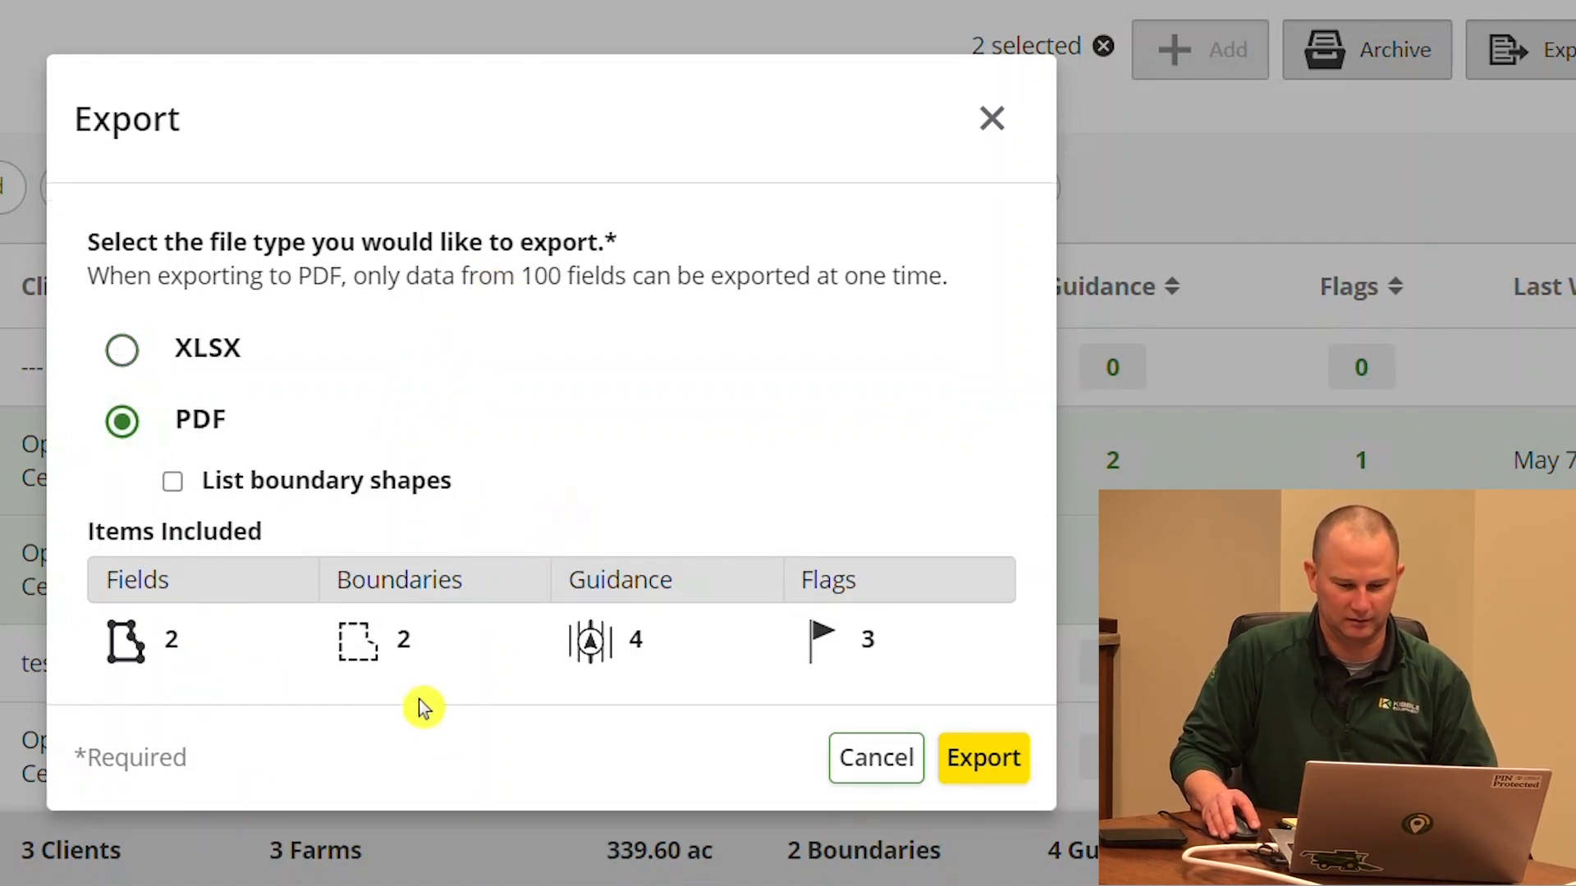
click(374, 483)
click(979, 776)
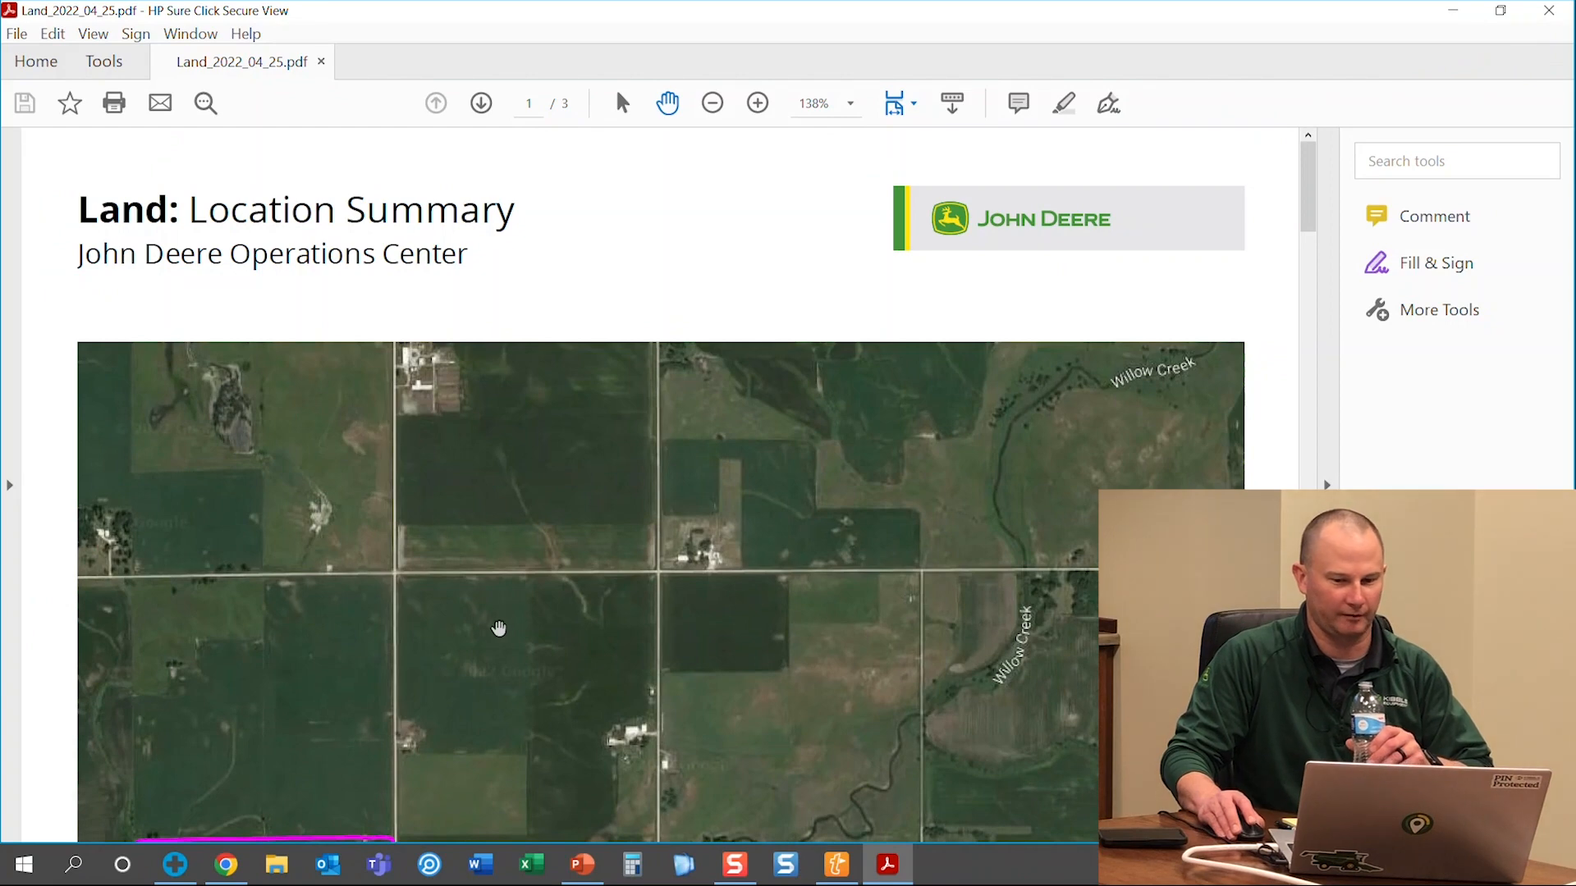
Zoom the Land PDF to 100% and browse its location summary map
click(712, 103)
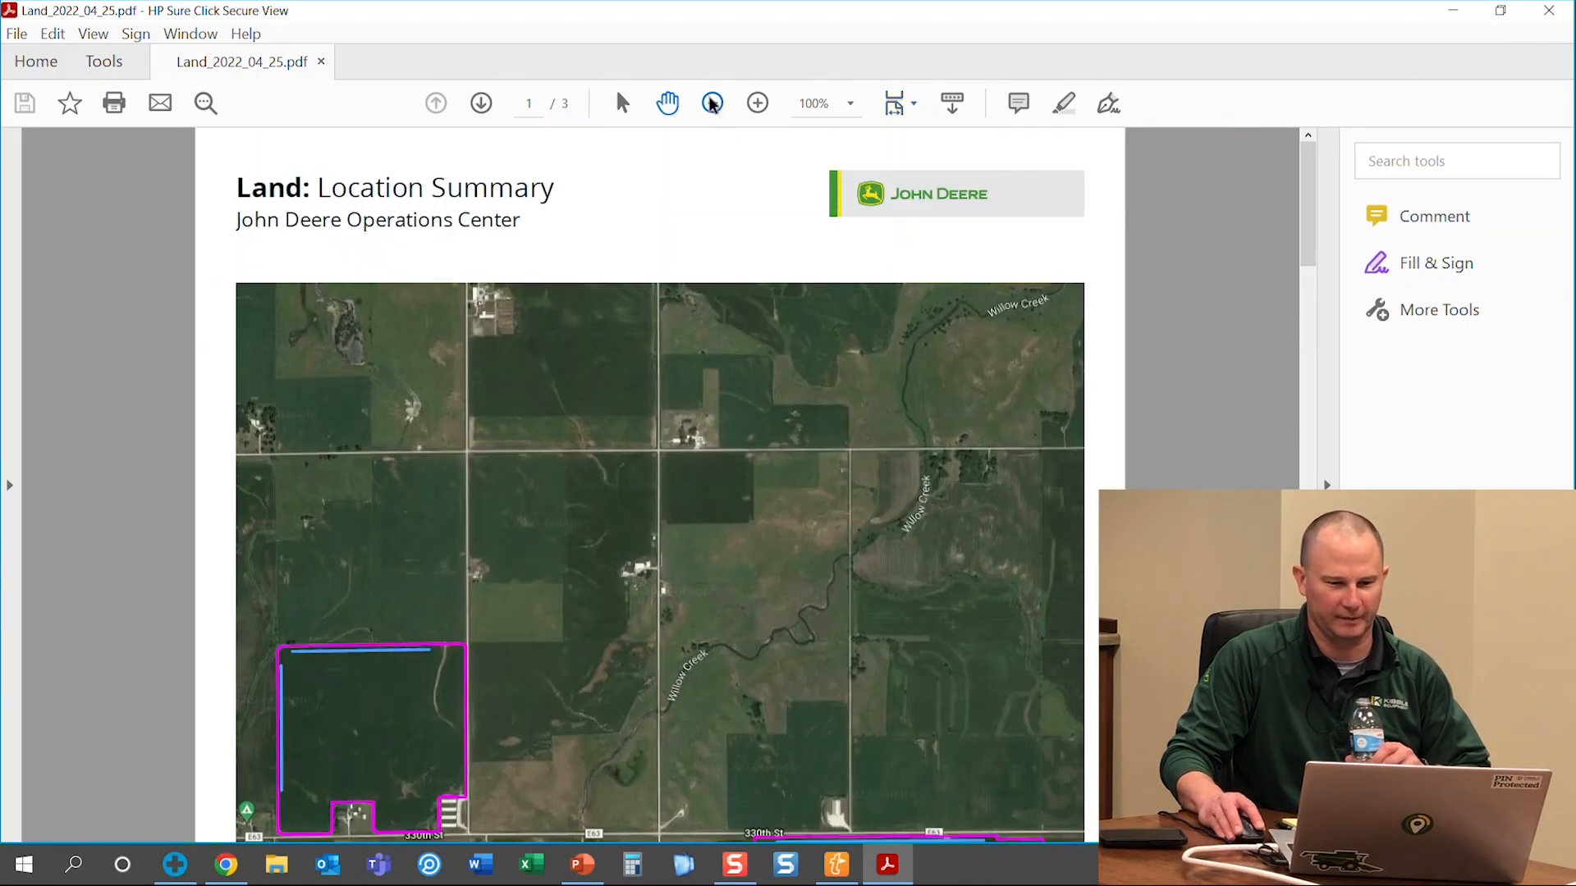
scroll(632, 475, down, 2)
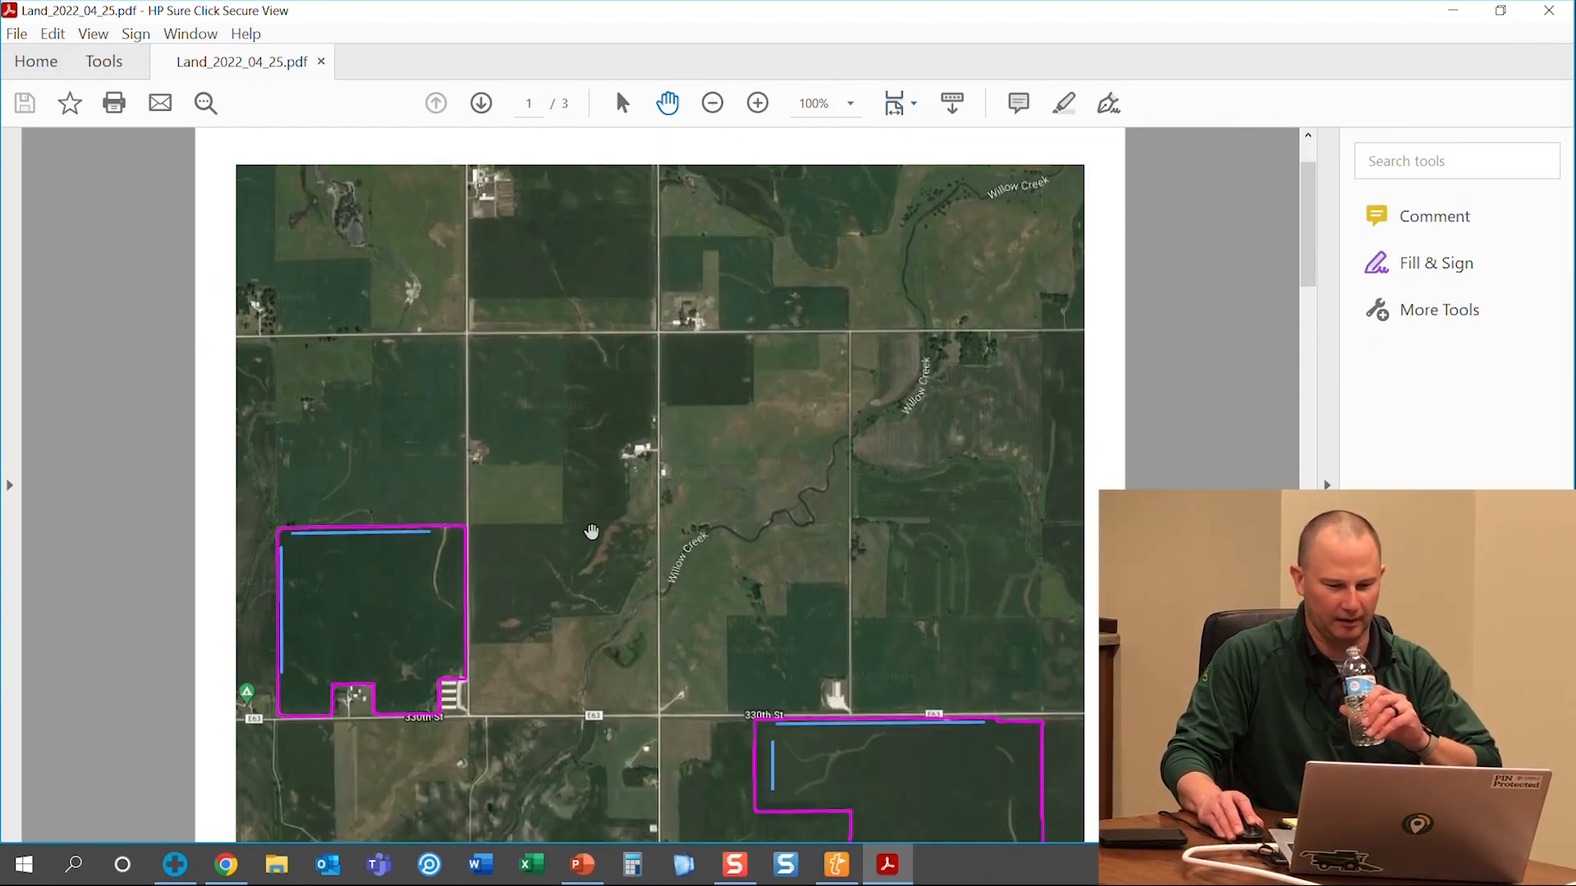
scroll(595, 523, down, 2)
scroll(542, 538, up, 2)
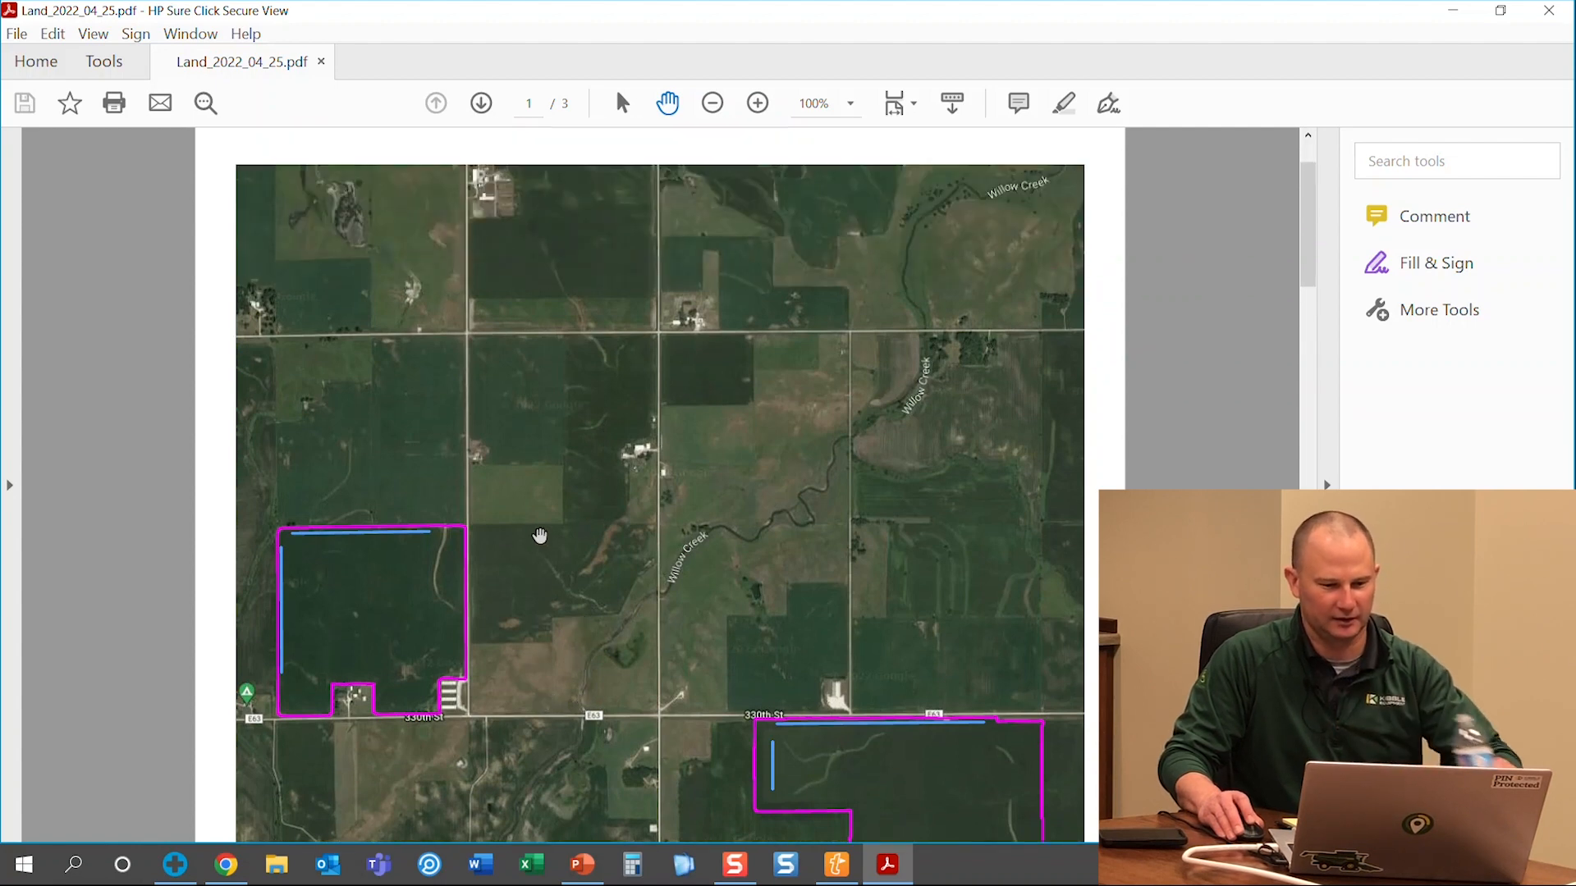
scroll(539, 535, up, 2)
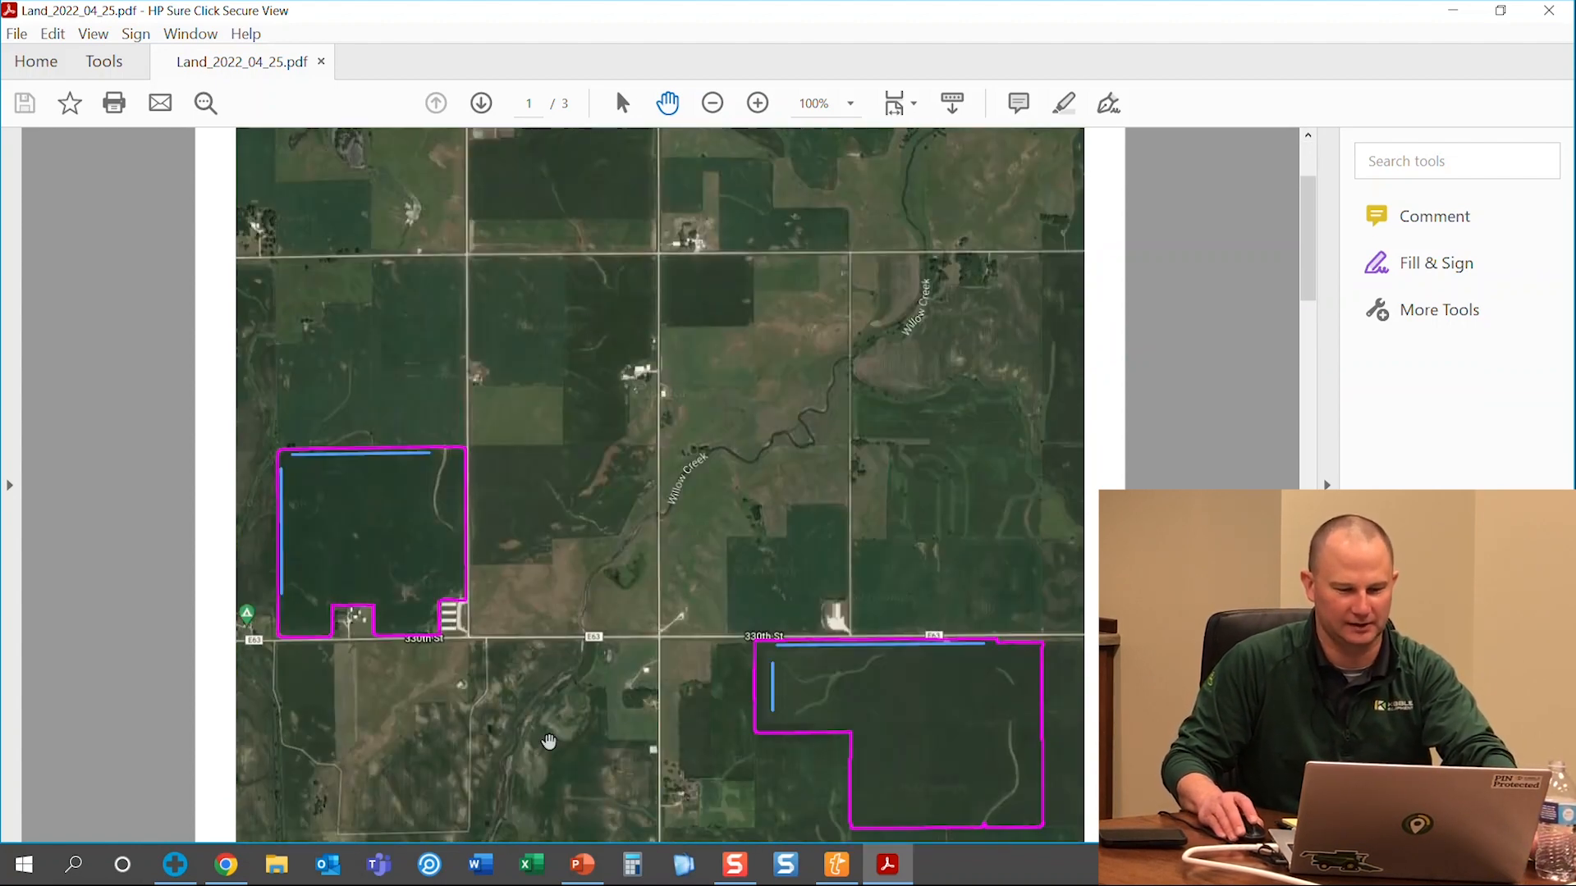
scroll(721, 634, down, 3)
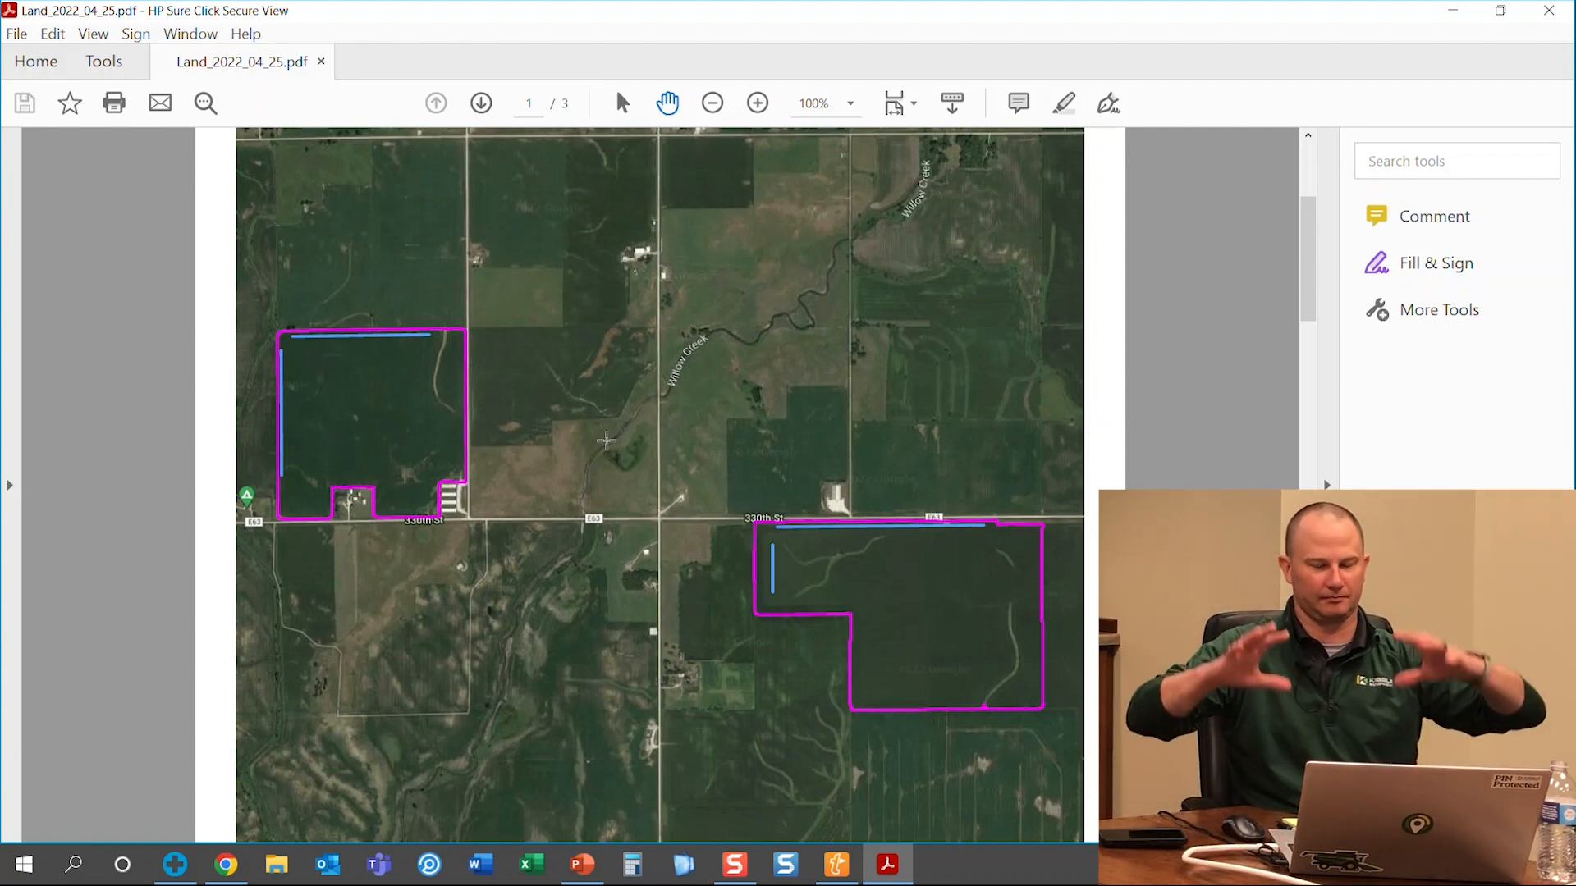
drag(1310, 247, 1248, 425)
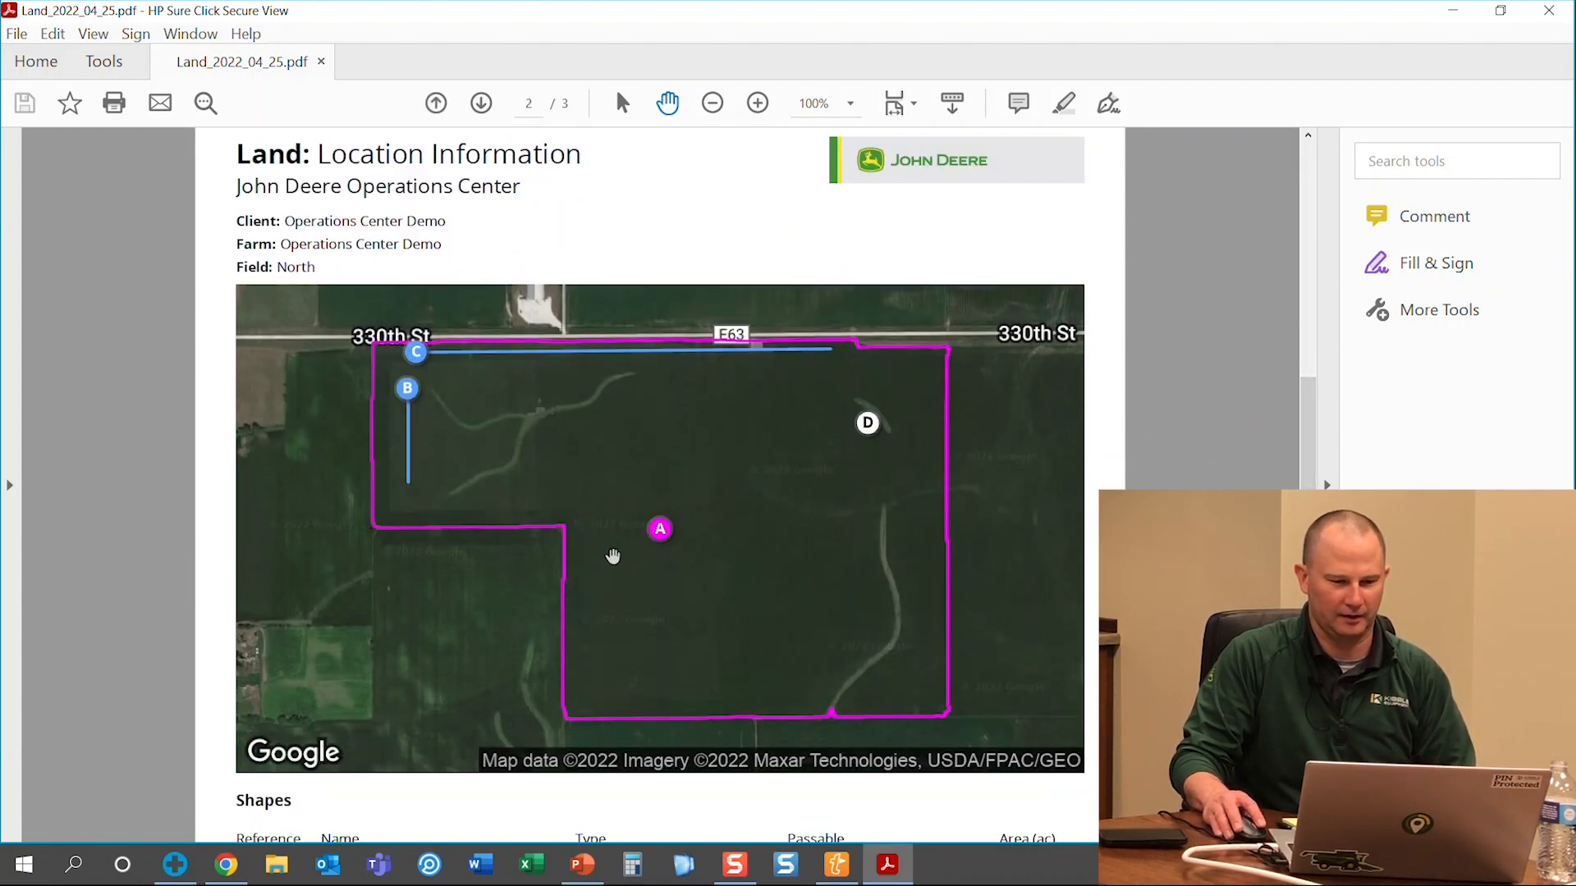
scroll(325, 354, up, 1)
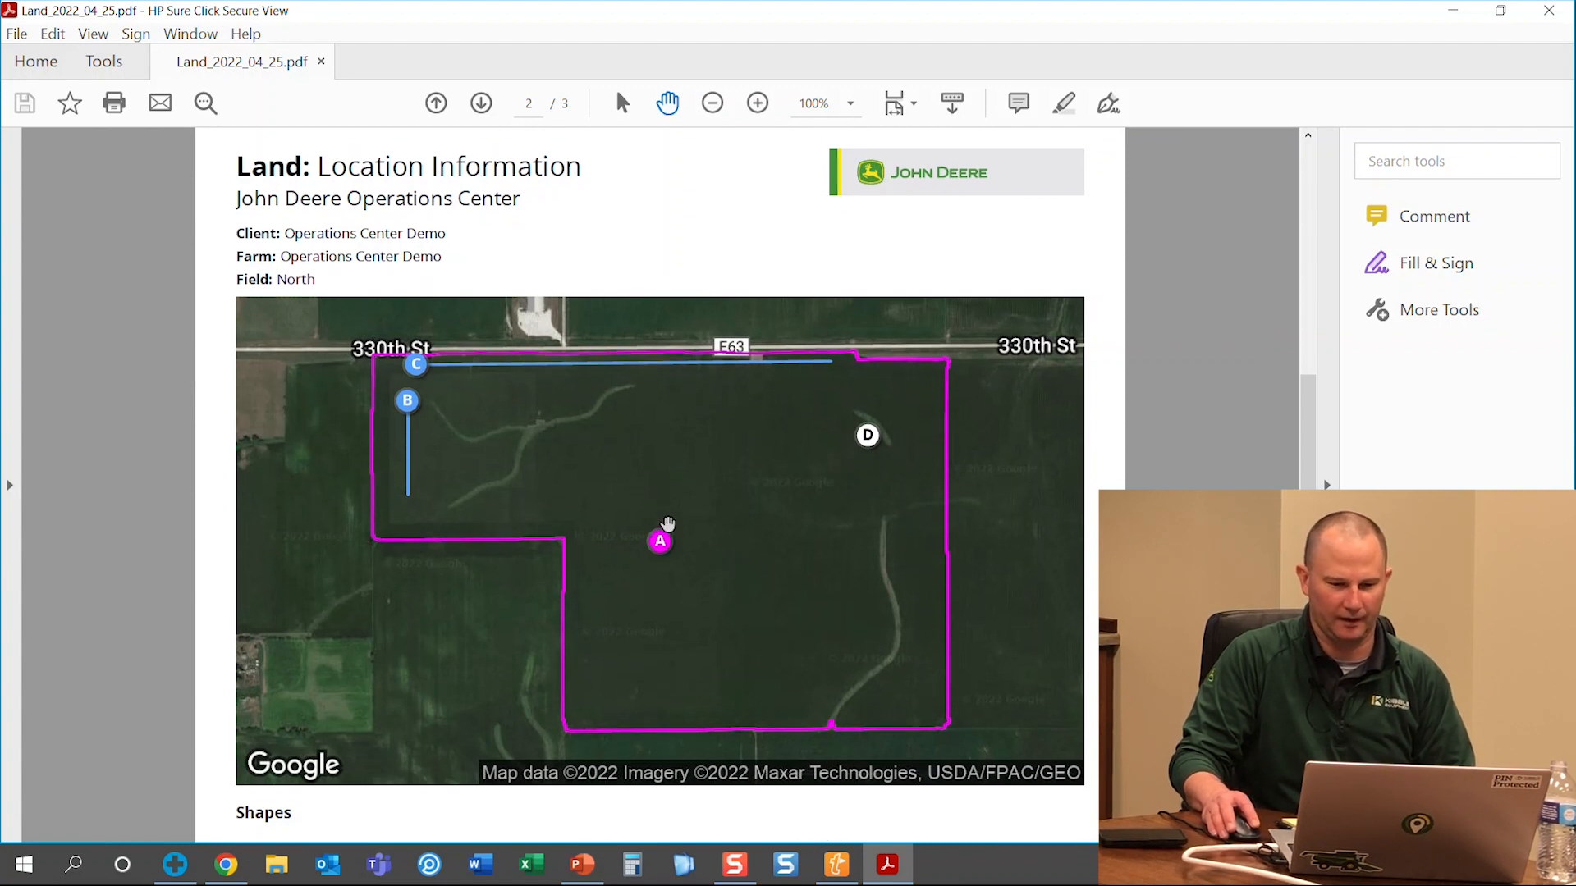
drag(1312, 451, 1316, 559)
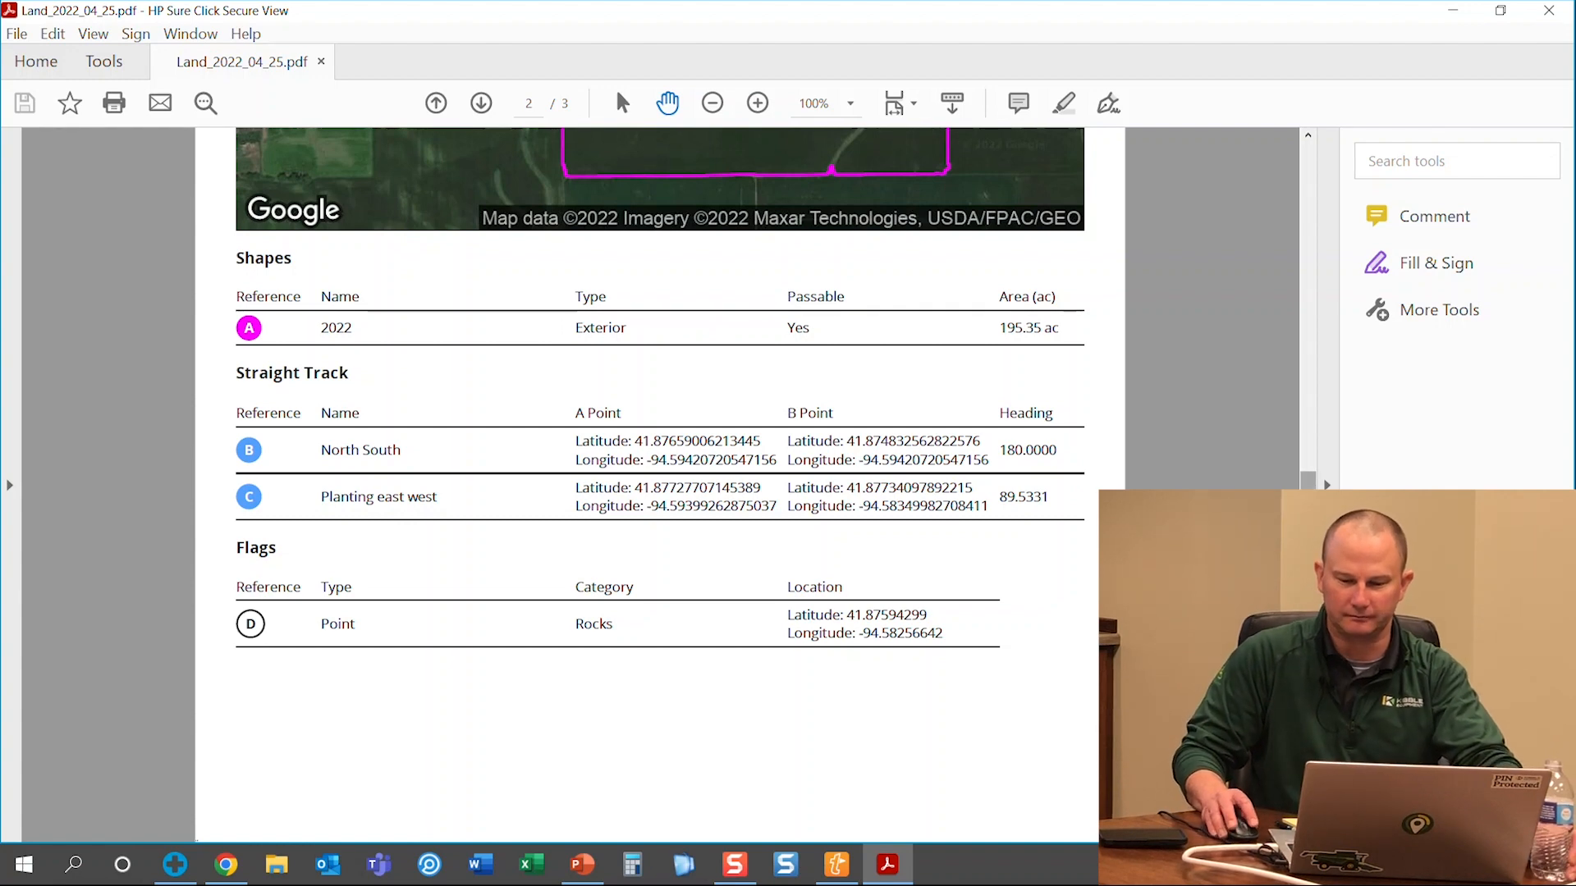
Scroll through the North and South Field pages, then close the PDF viewer
scroll(1310, 485, up, 5)
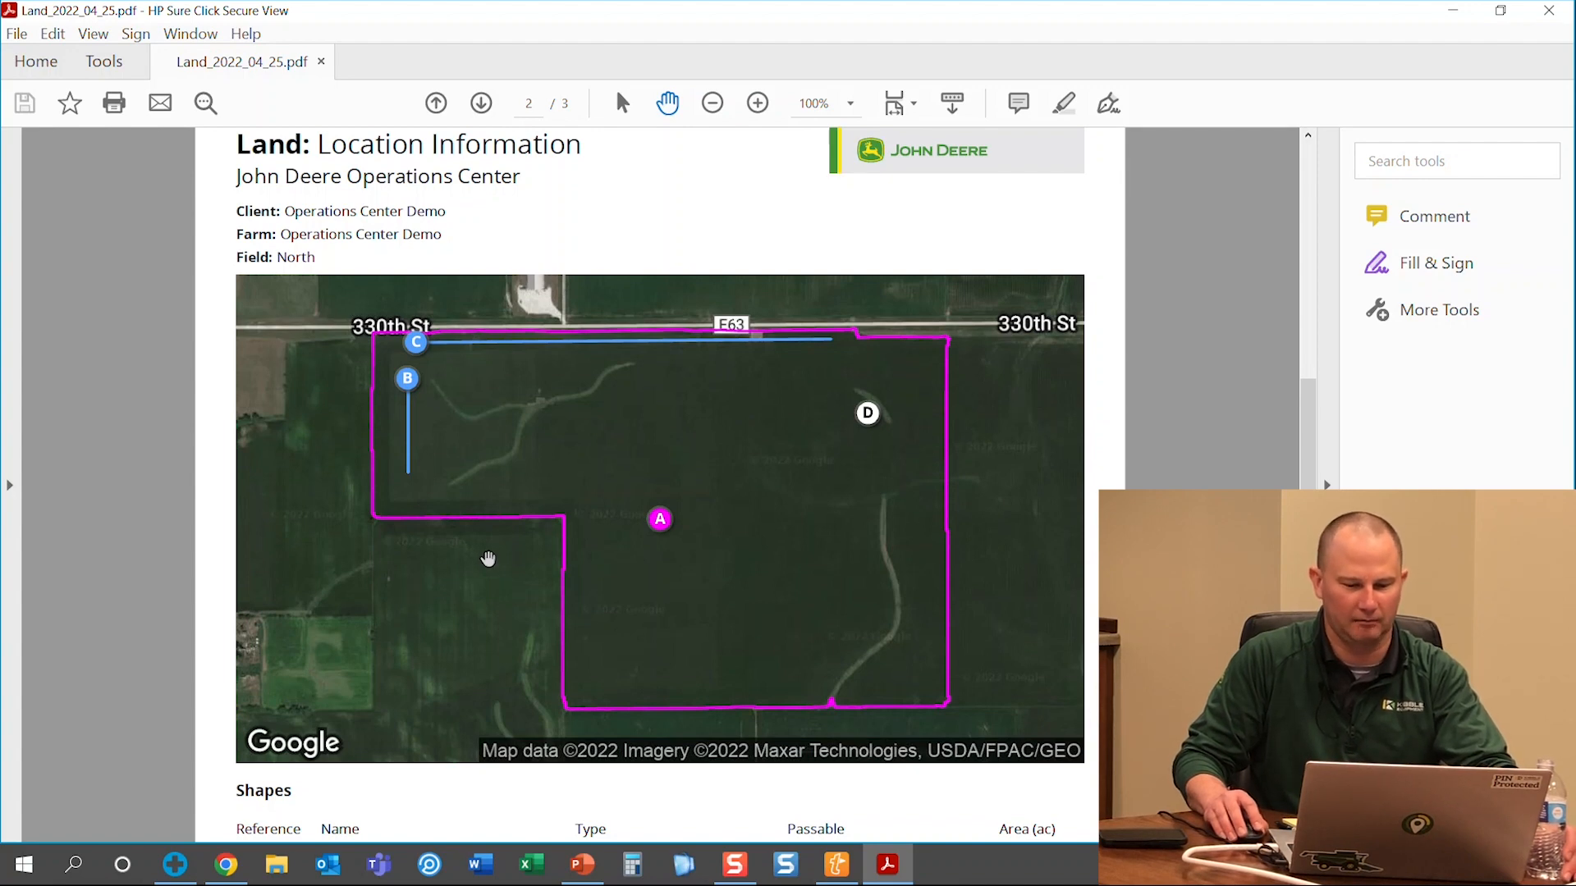
scroll(489, 559, down, 1)
scroll(707, 668, down, 15)
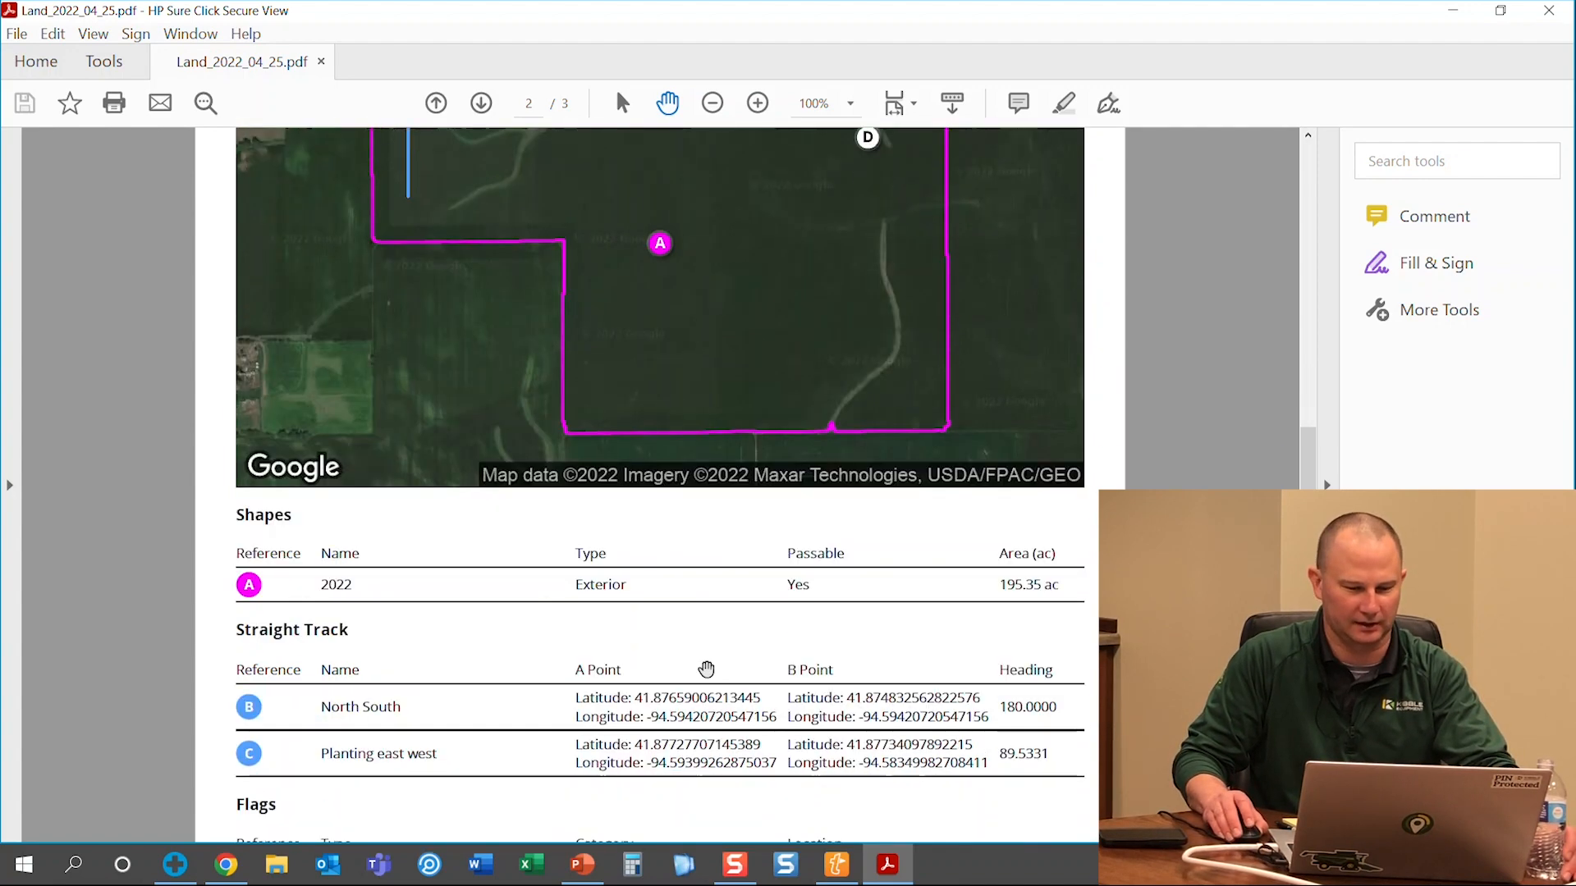
scroll(704, 676, down, 17)
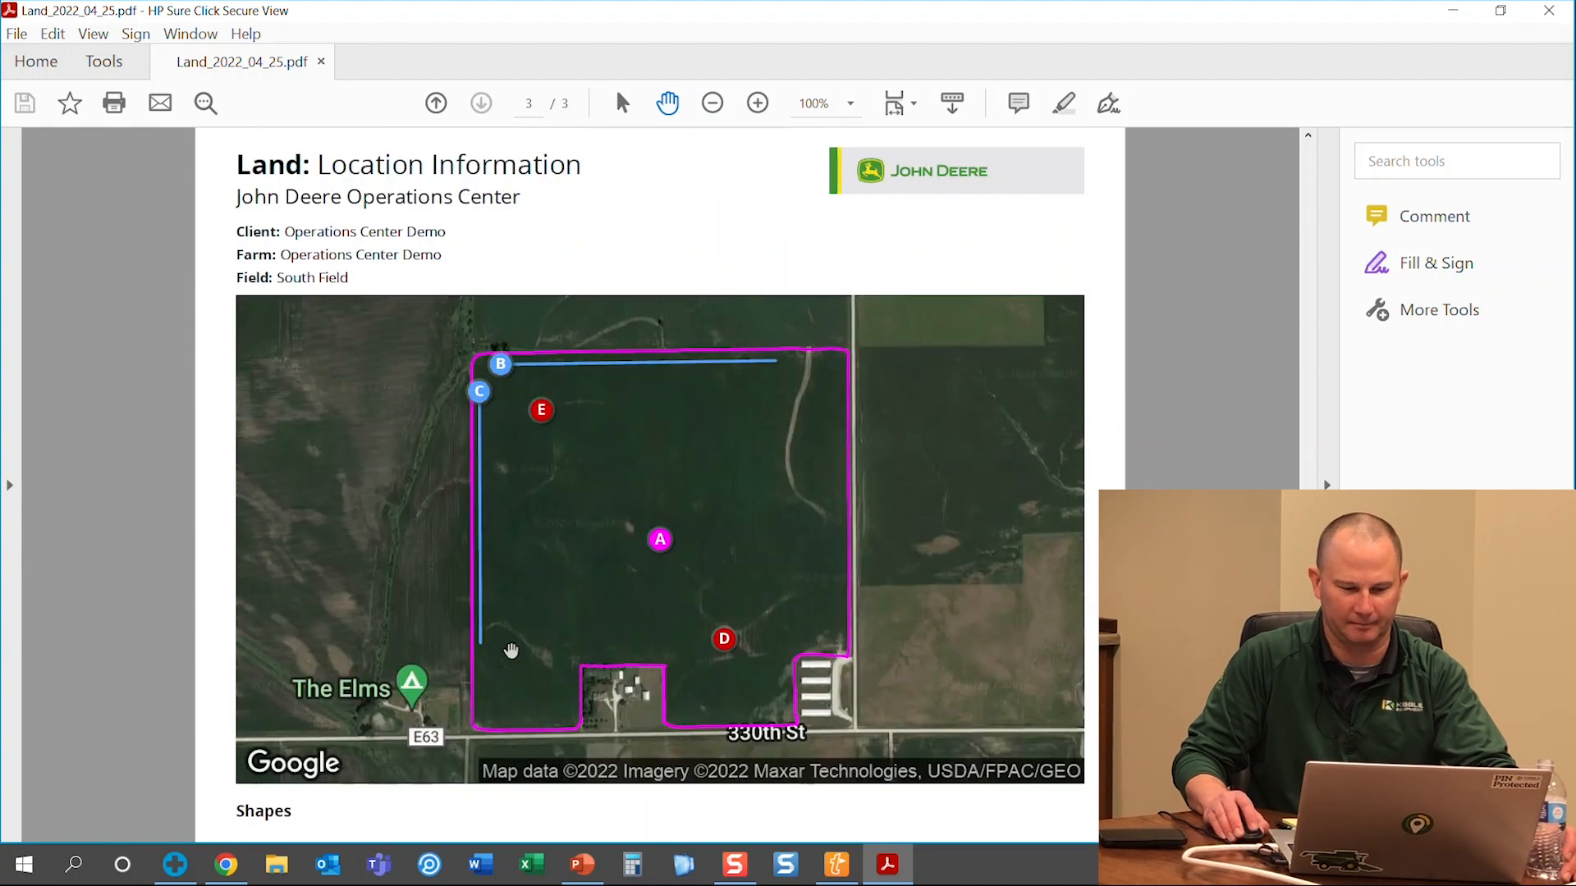
scroll(343, 665, down, 2)
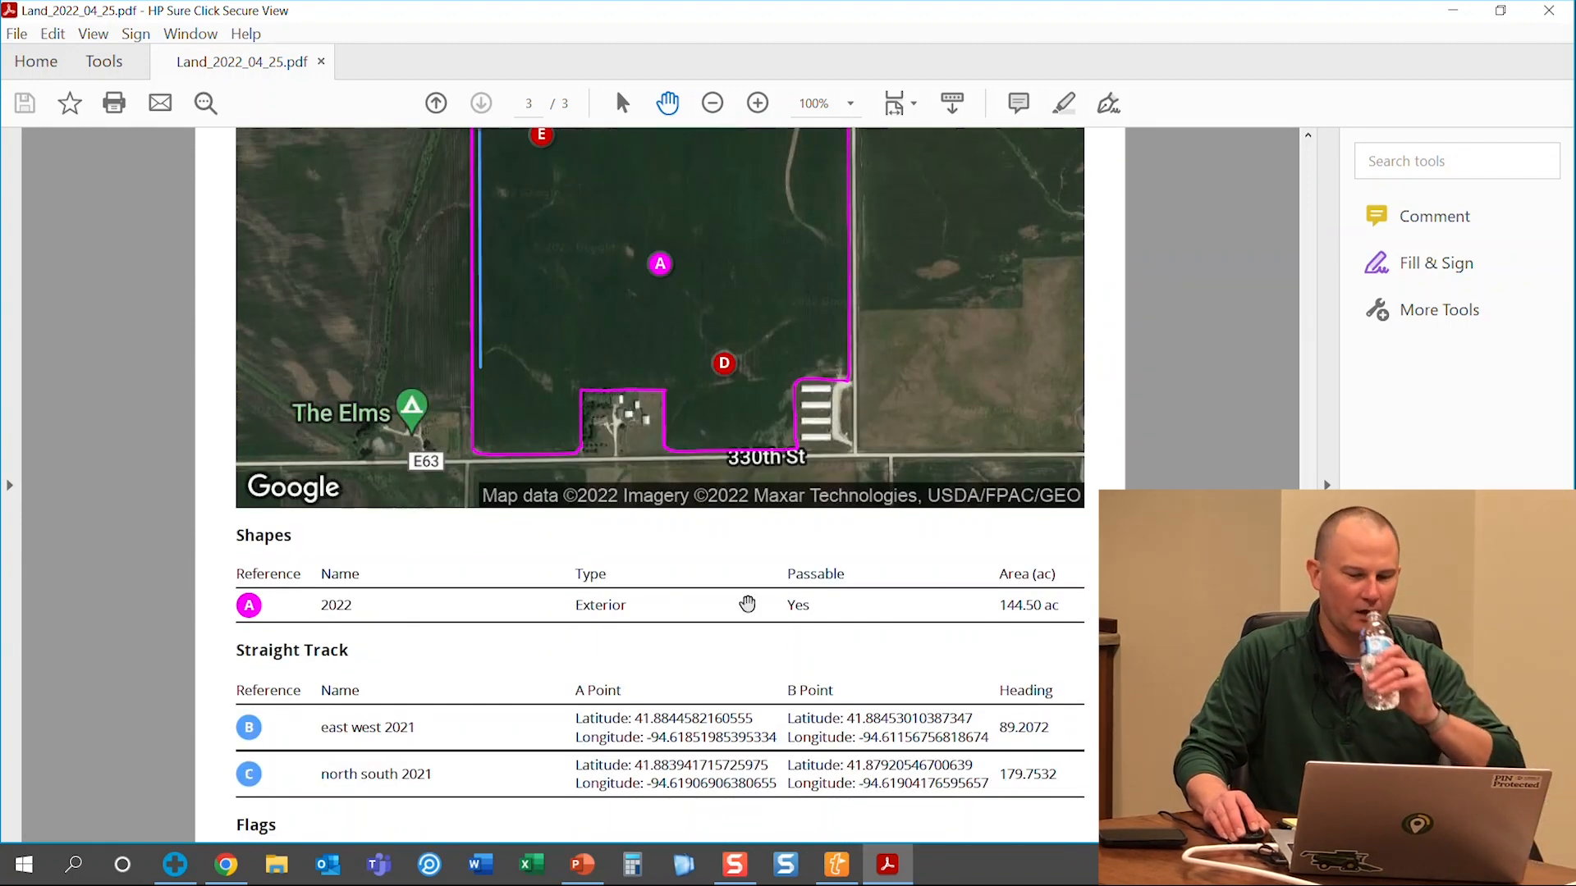
click(1564, 9)
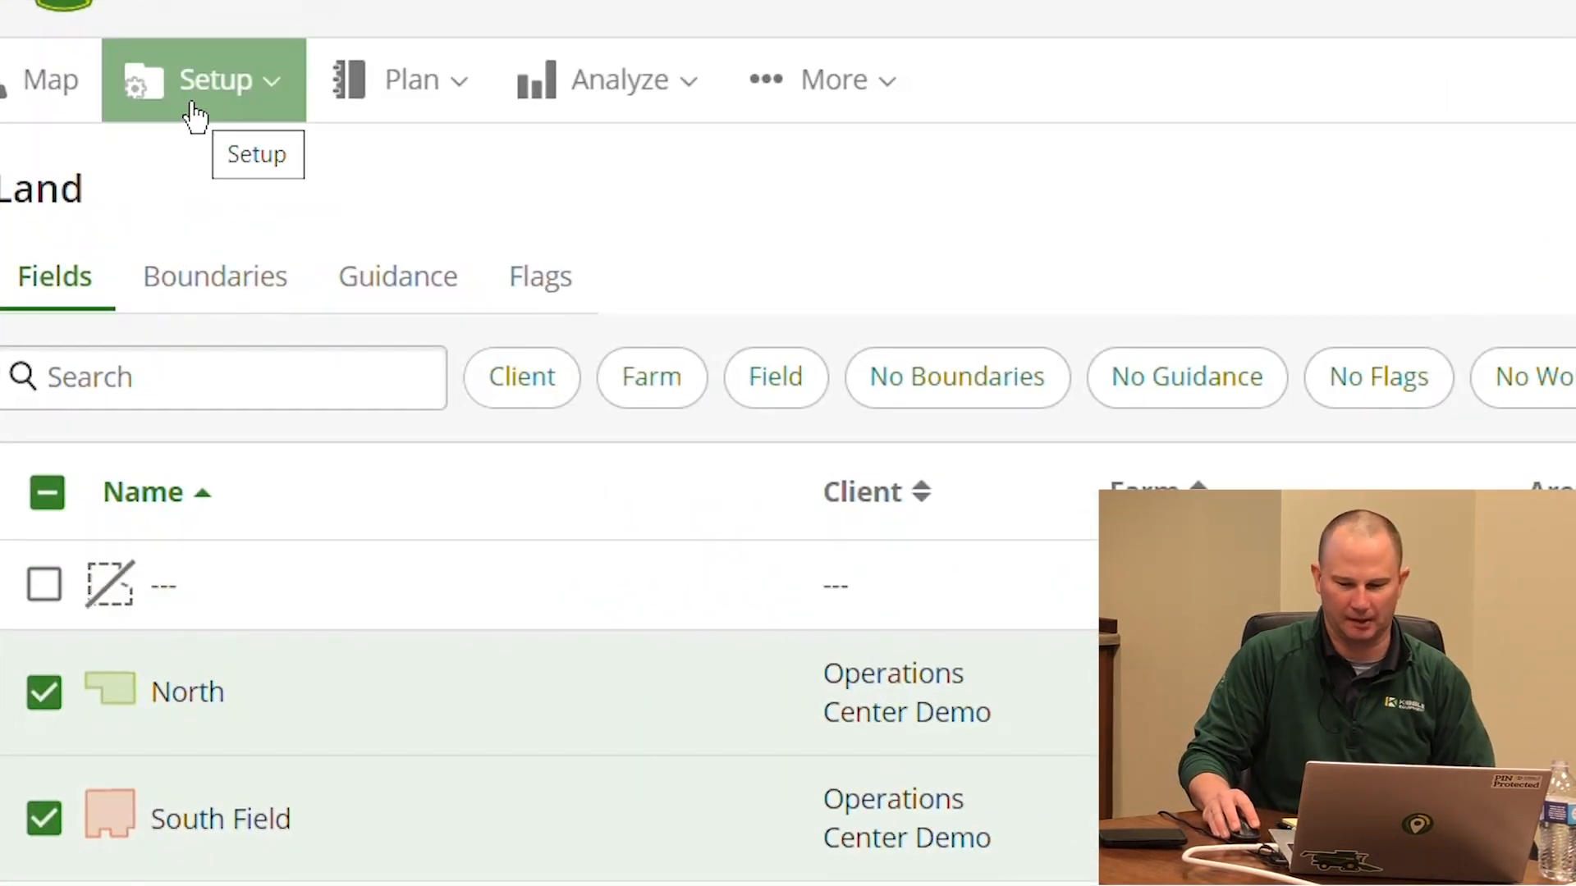
Go to Setup > Products, then tick and untick P0157AMX and P22T69R
click(191, 118)
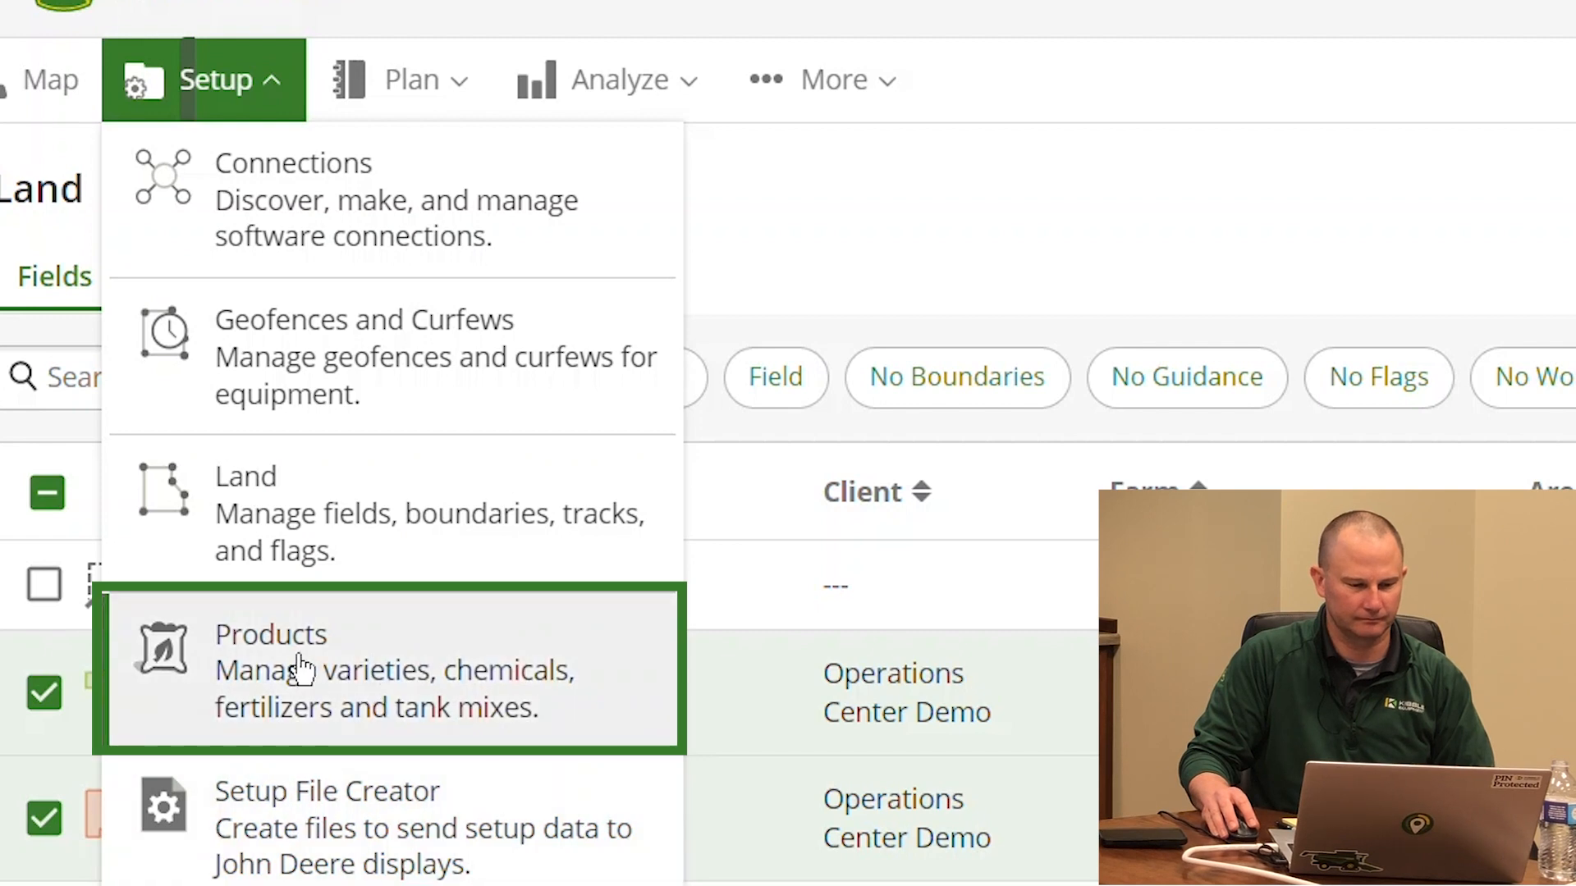
click(302, 661)
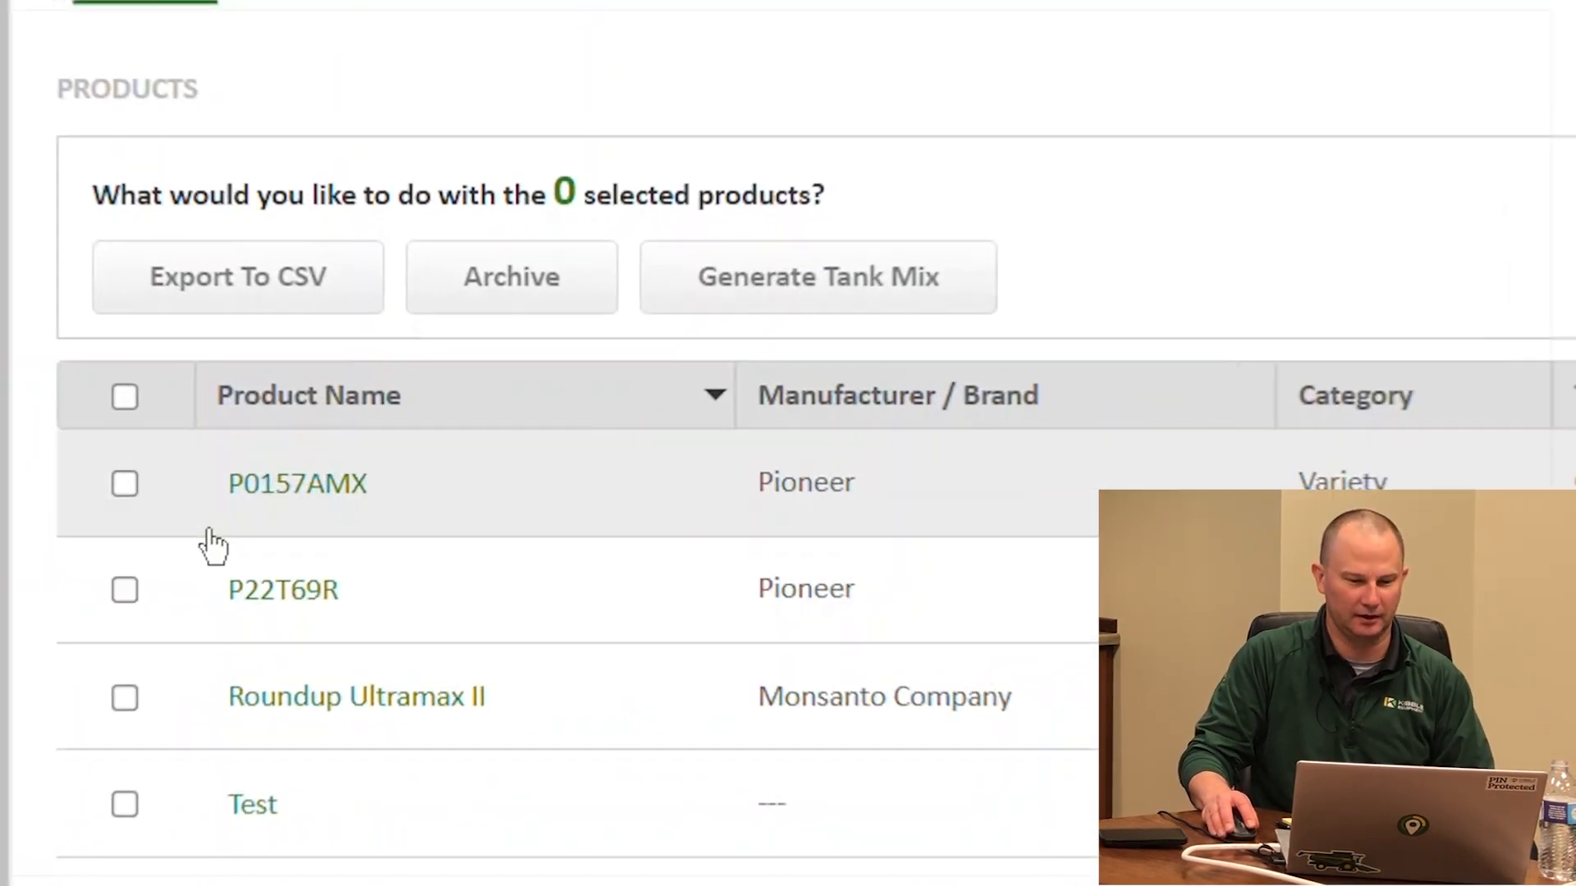
click(117, 486)
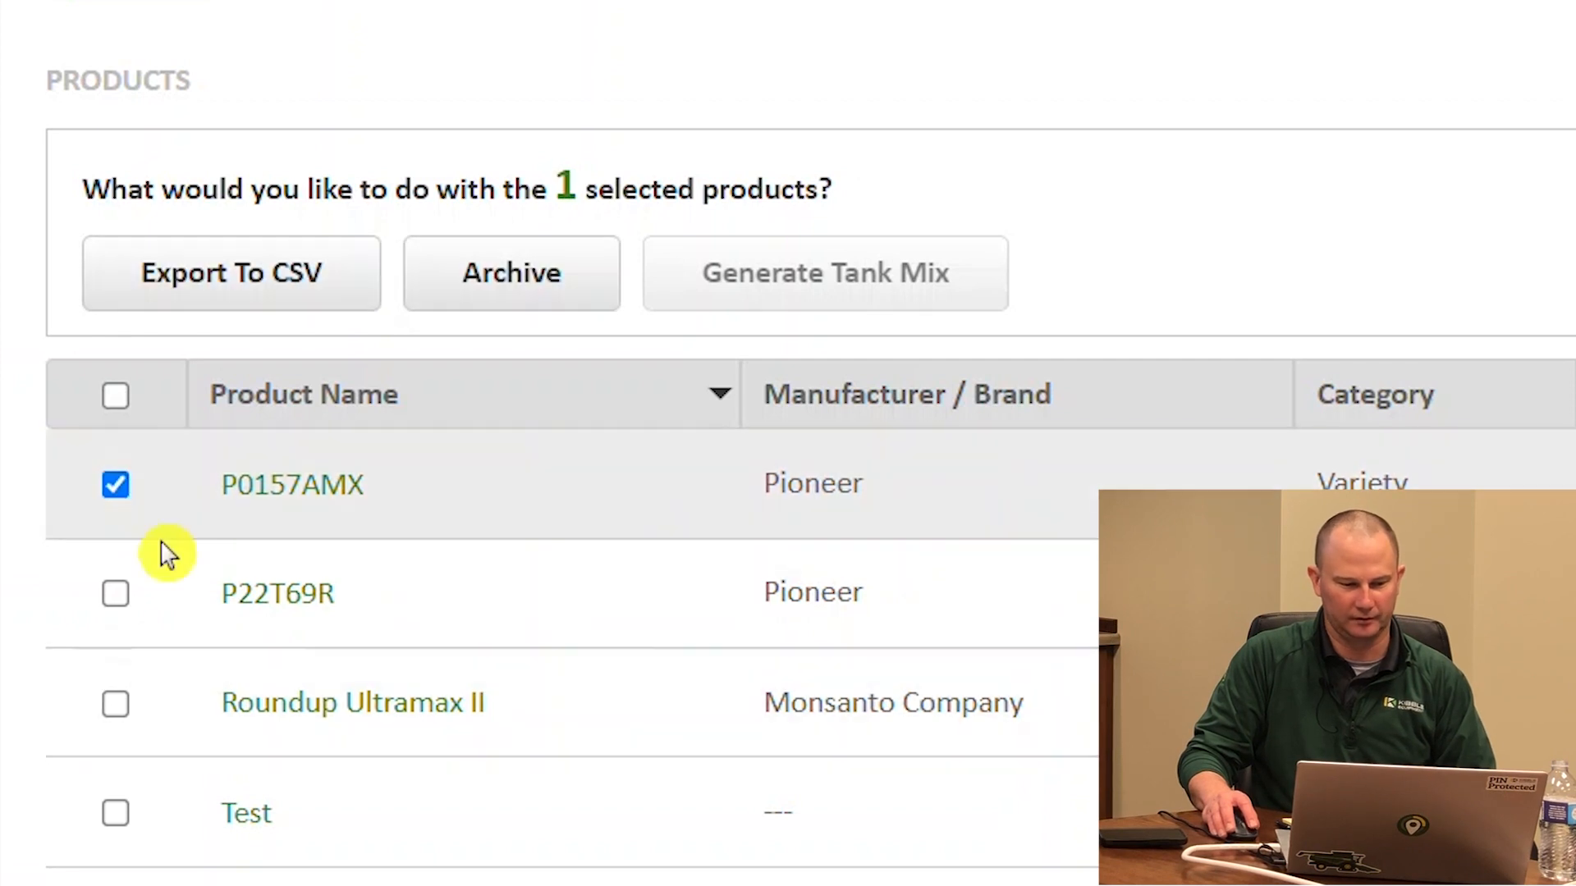
click(115, 594)
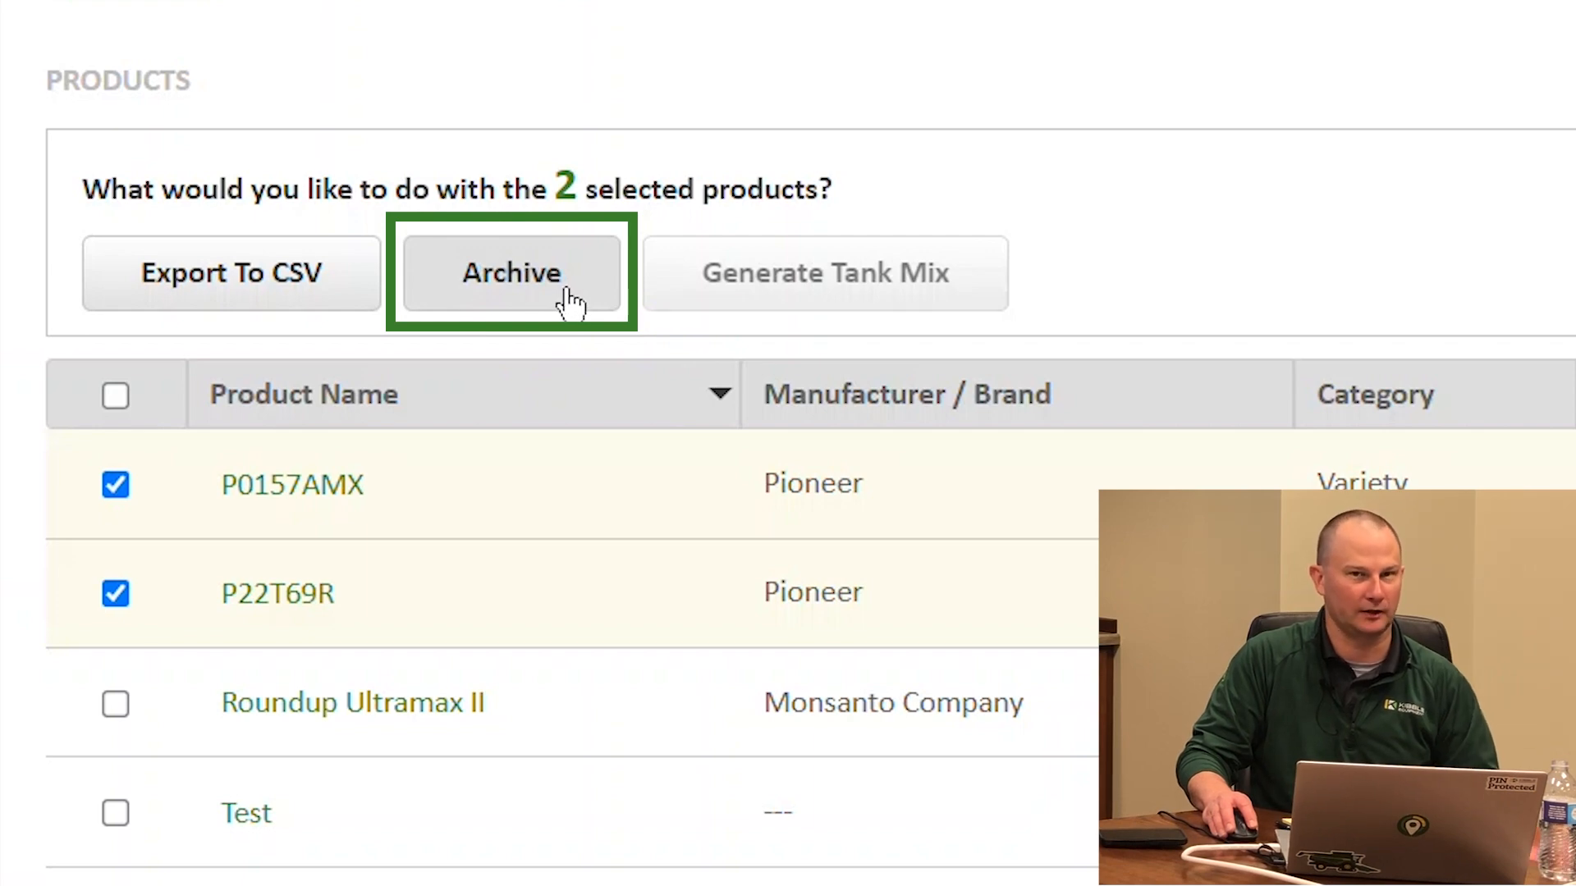
click(123, 496)
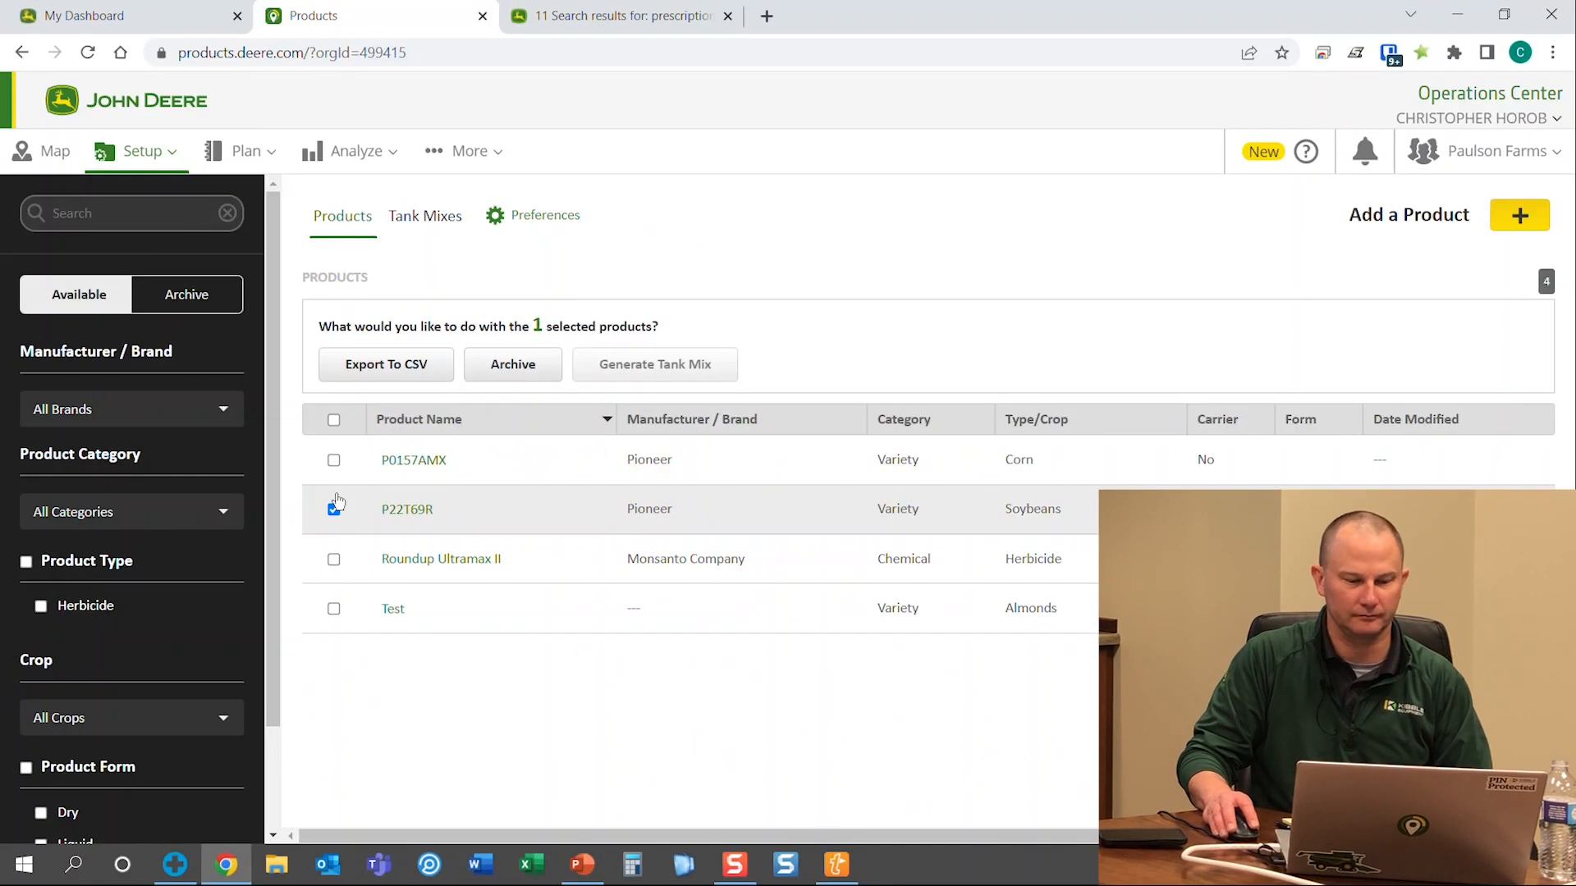
click(337, 511)
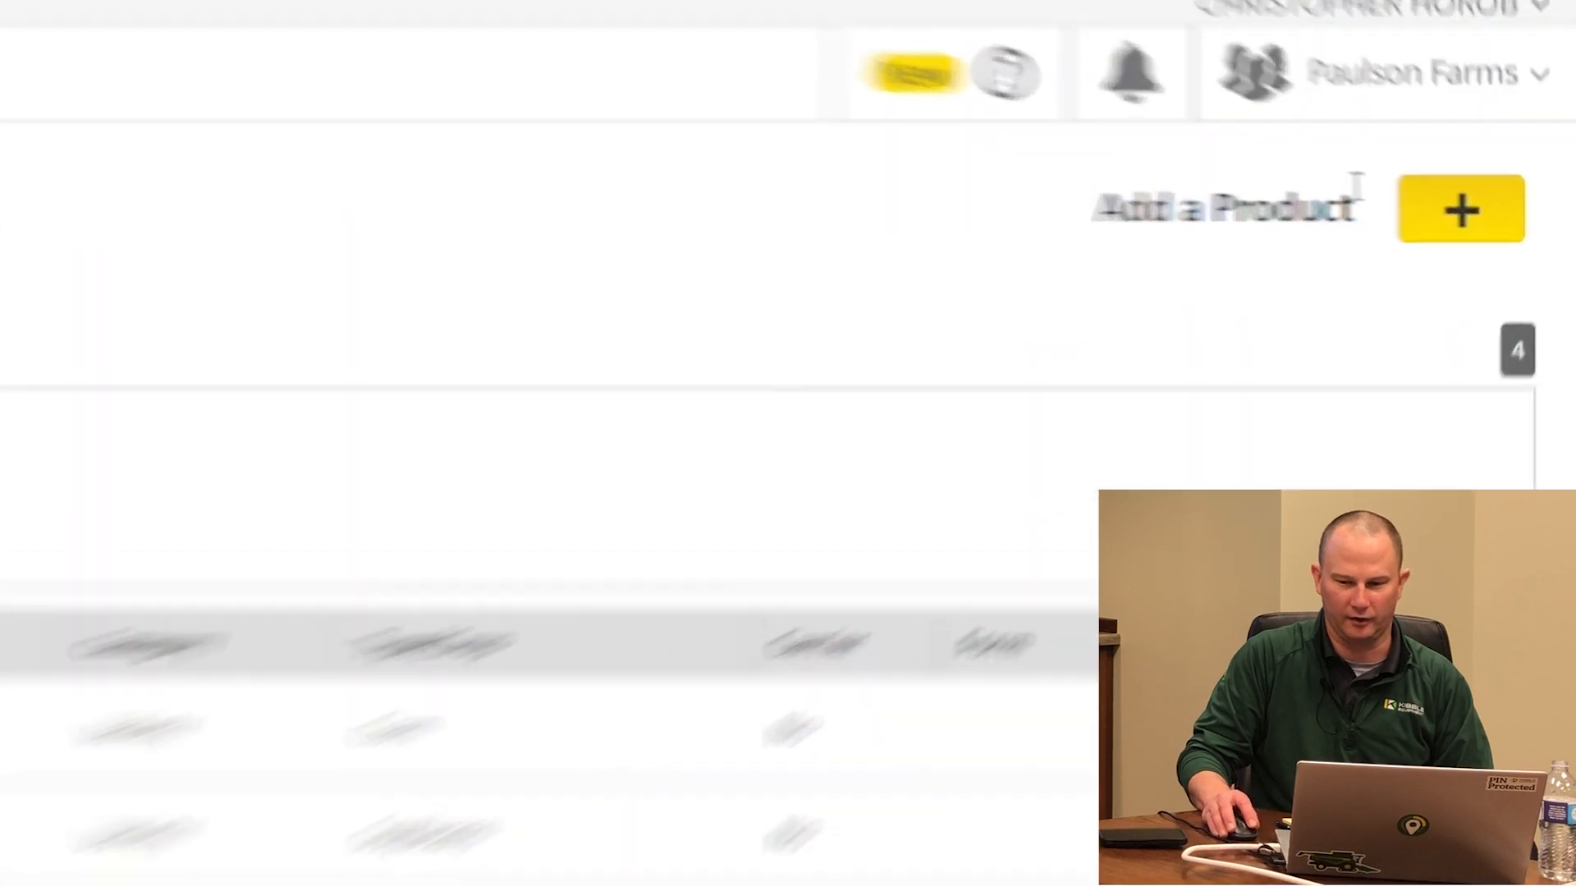
In Add Products, filter to Variety, search '54-3' and check DKC54-38 SSRIB
click(1344, 220)
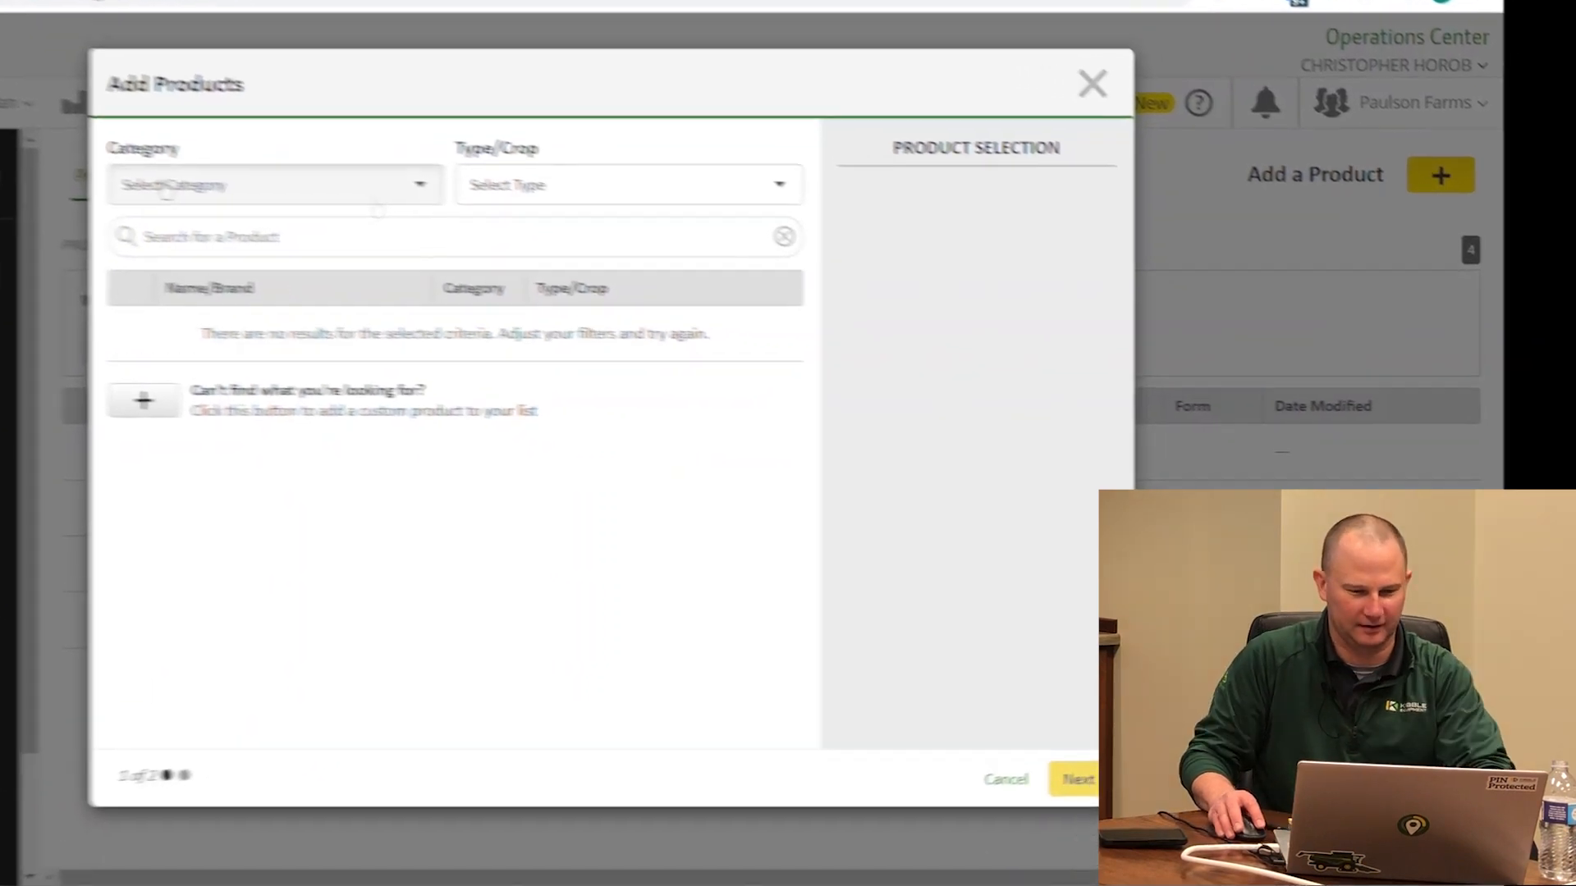
click(578, 233)
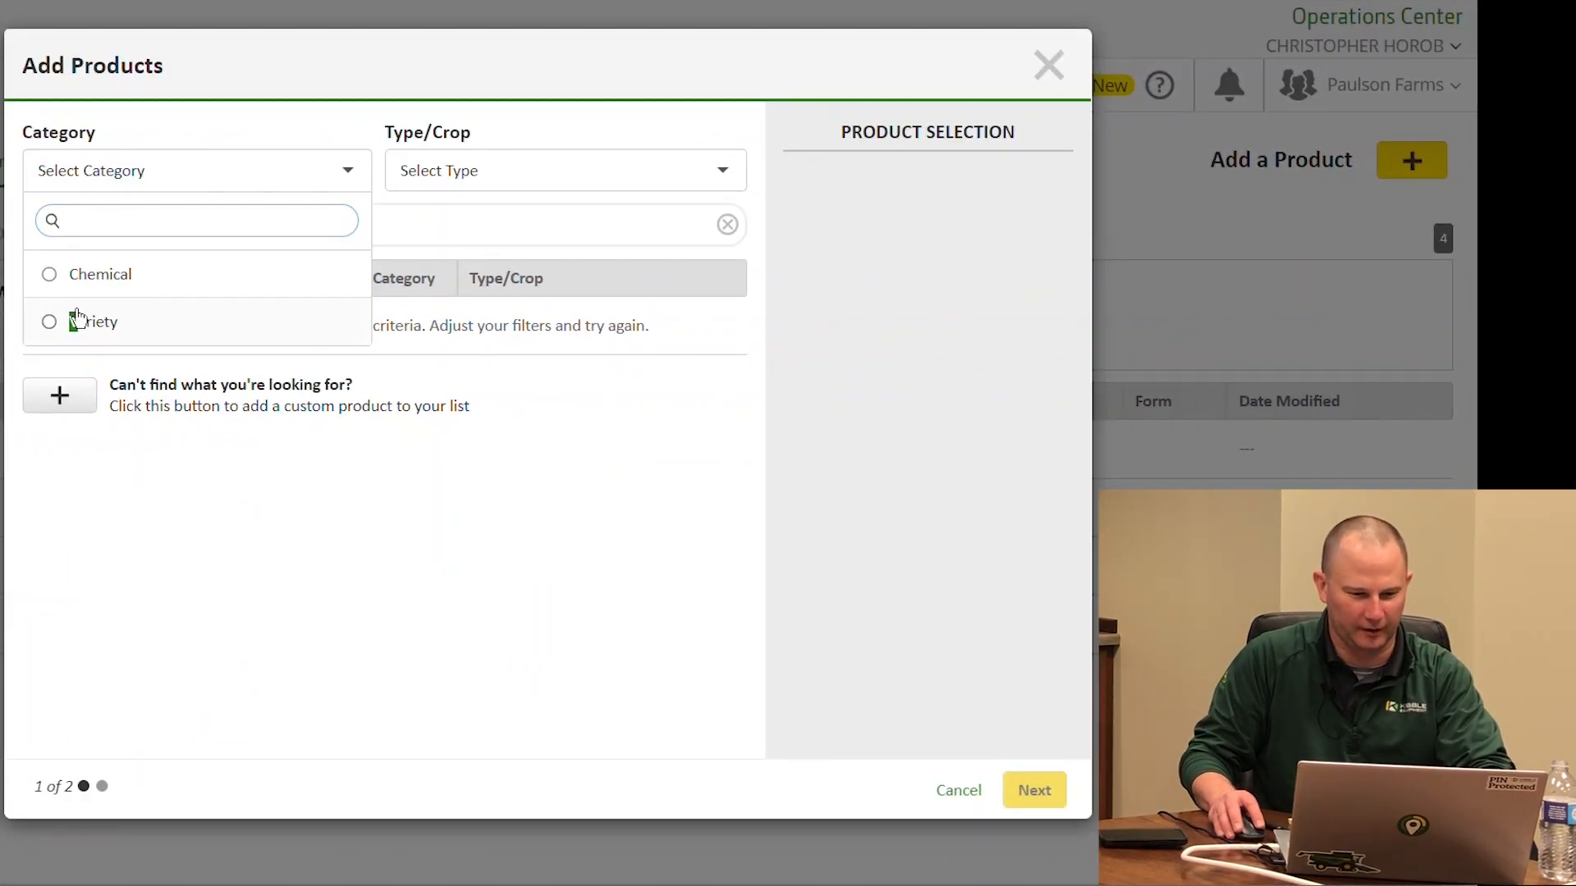
click(51, 323)
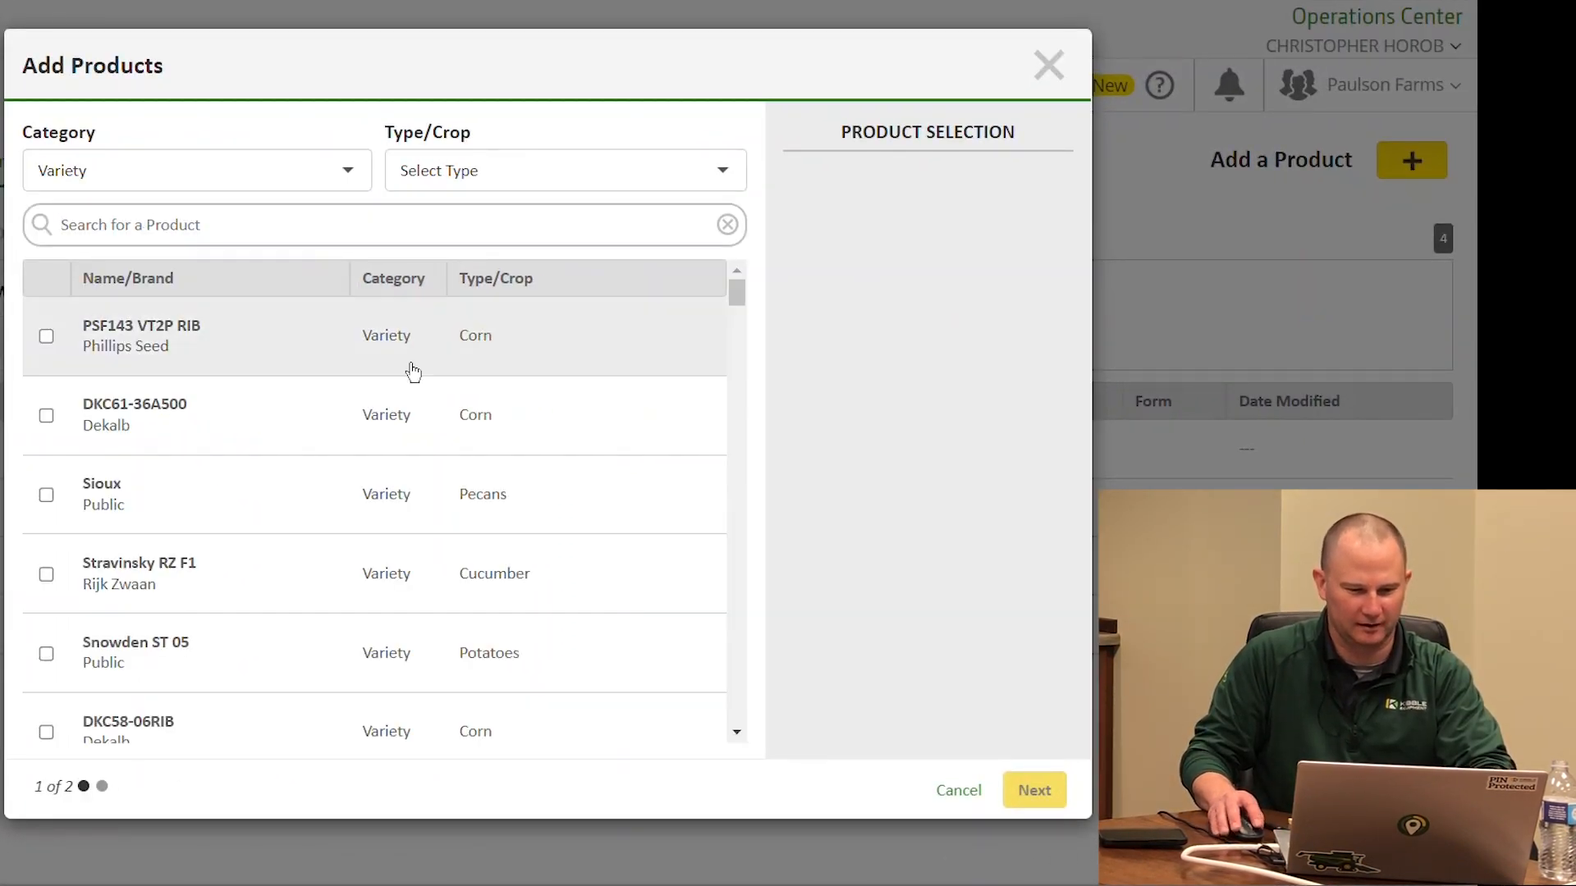
text(54)
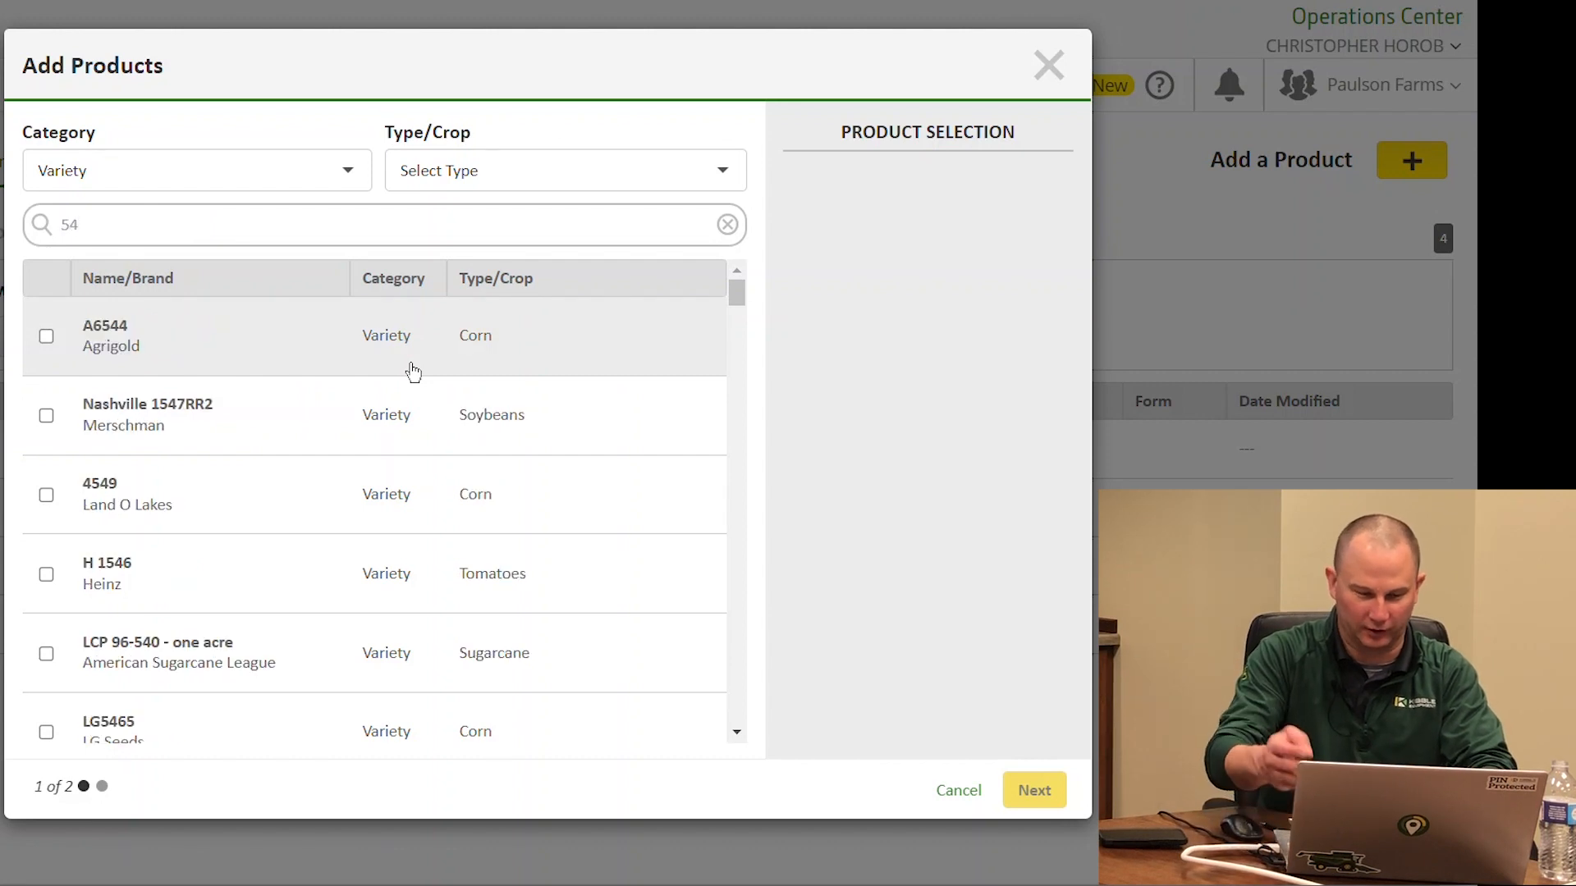
text(-38)
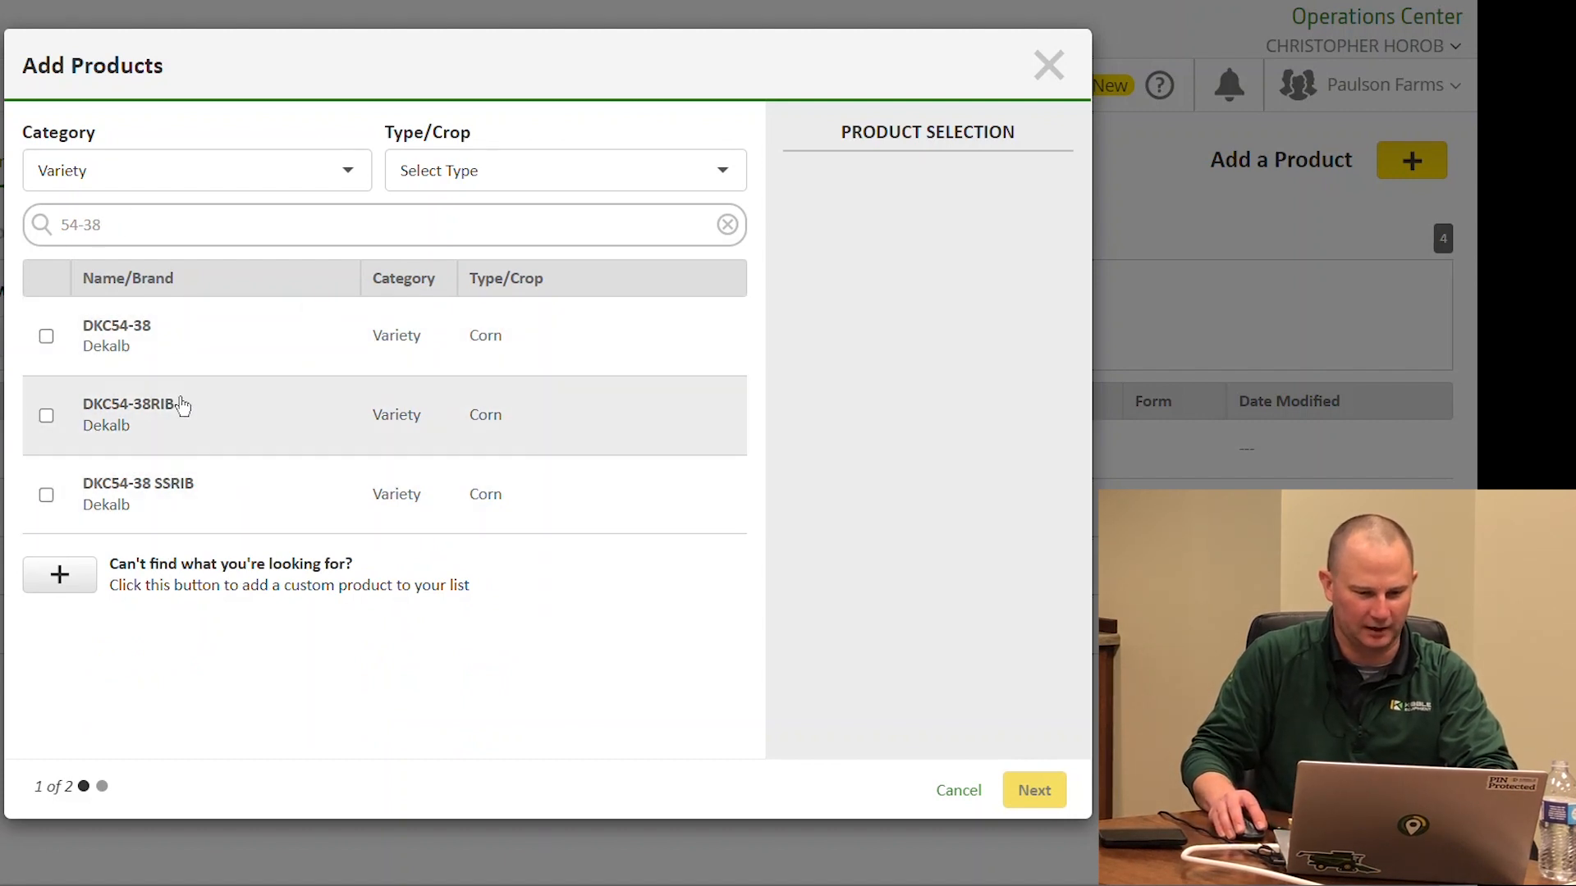
click(171, 490)
click(171, 489)
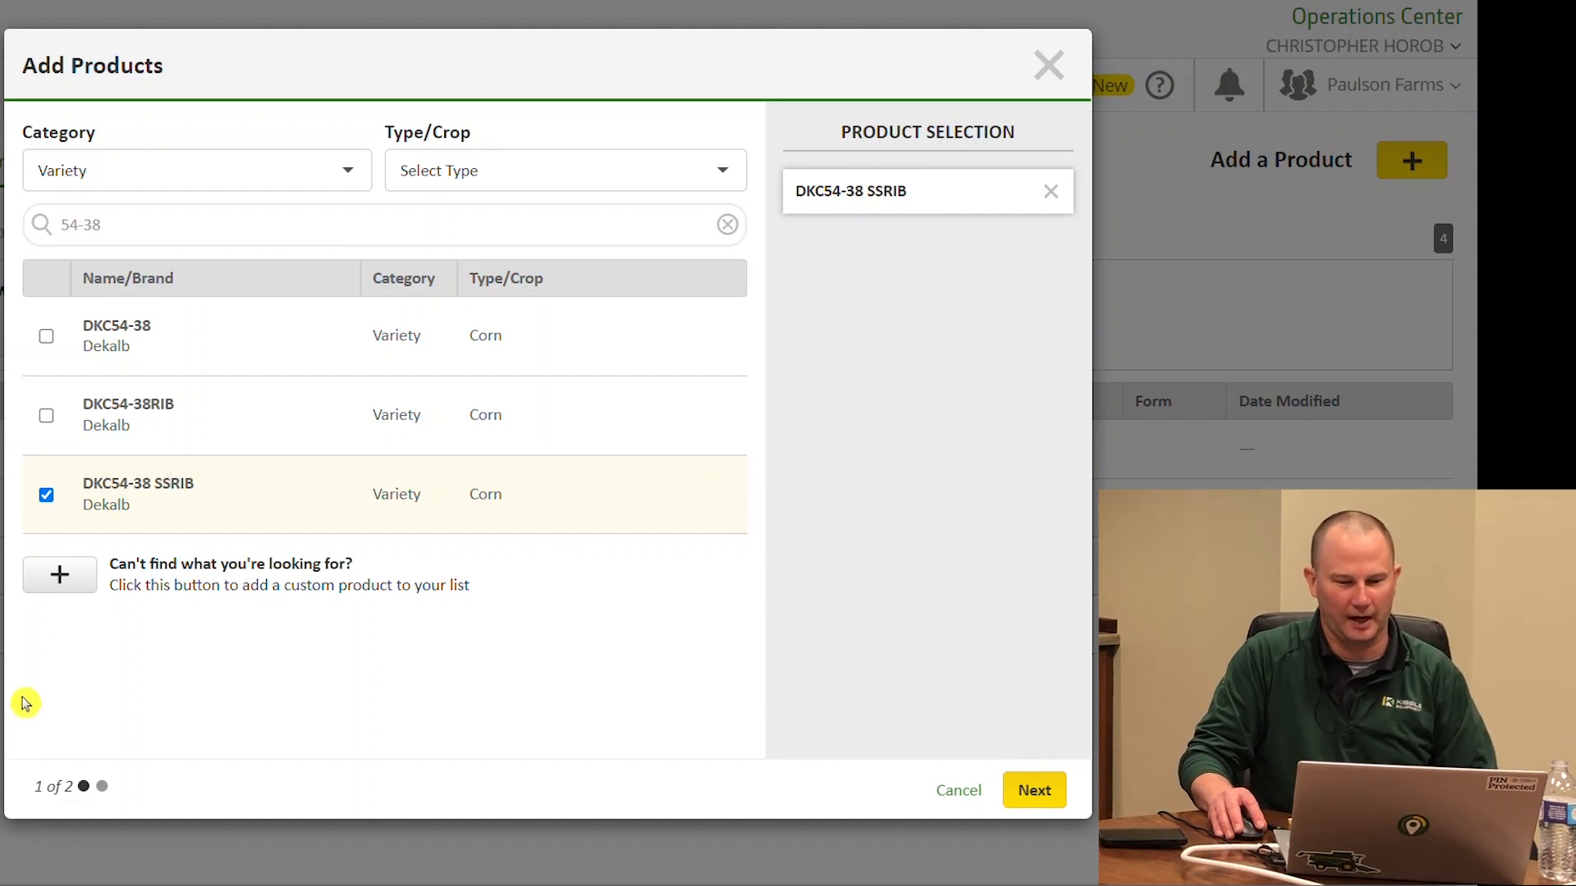
Search 'P500507', check the P0507Q variety, then clear the search box
click(48, 587)
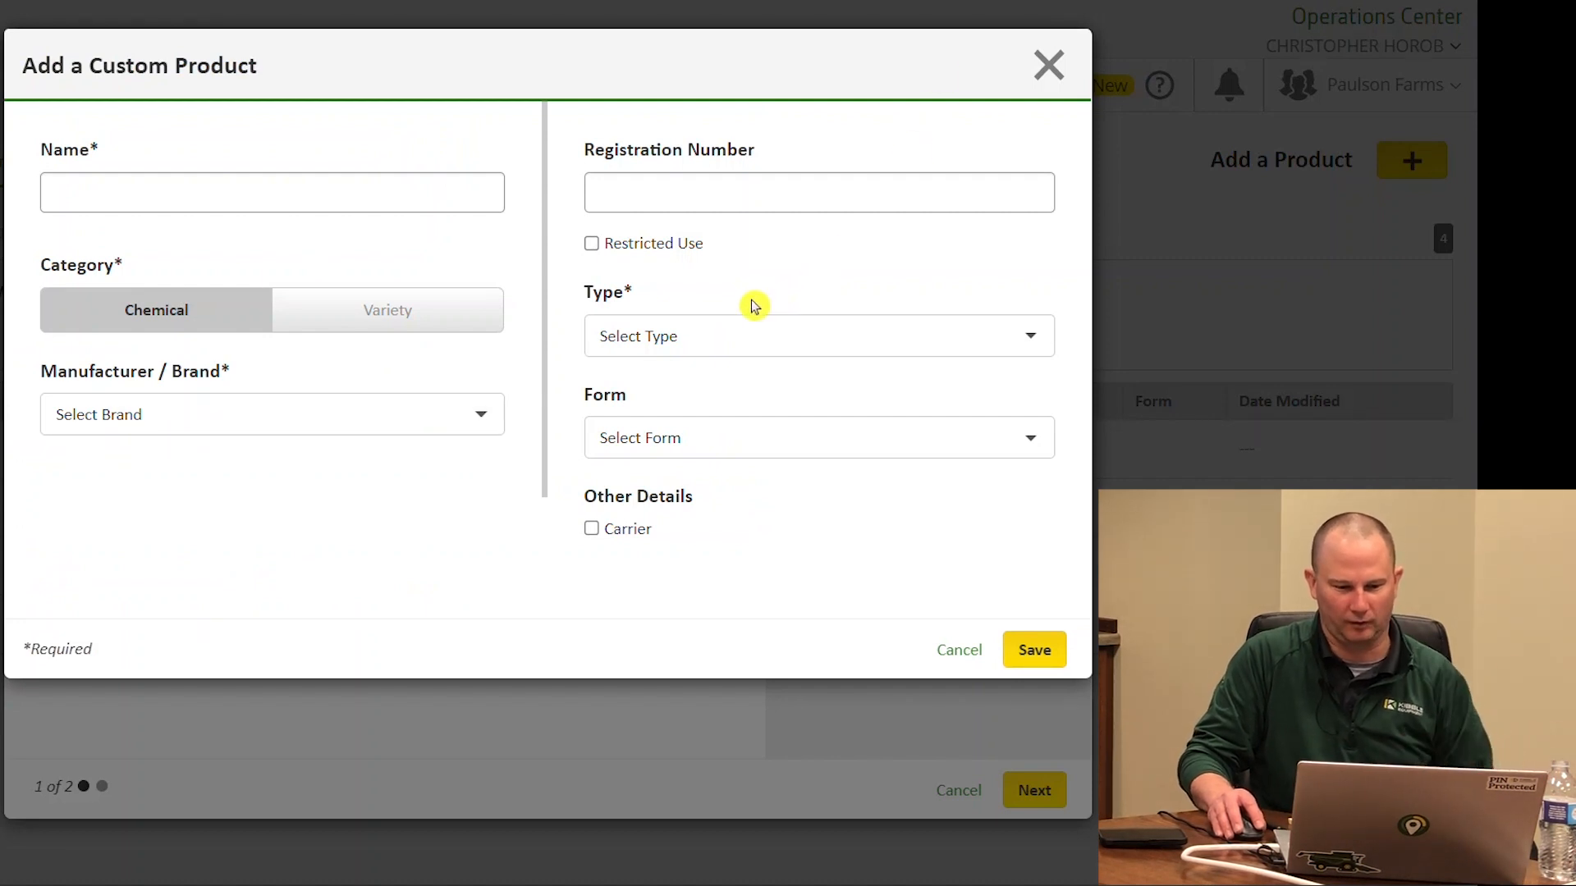
click(1051, 68)
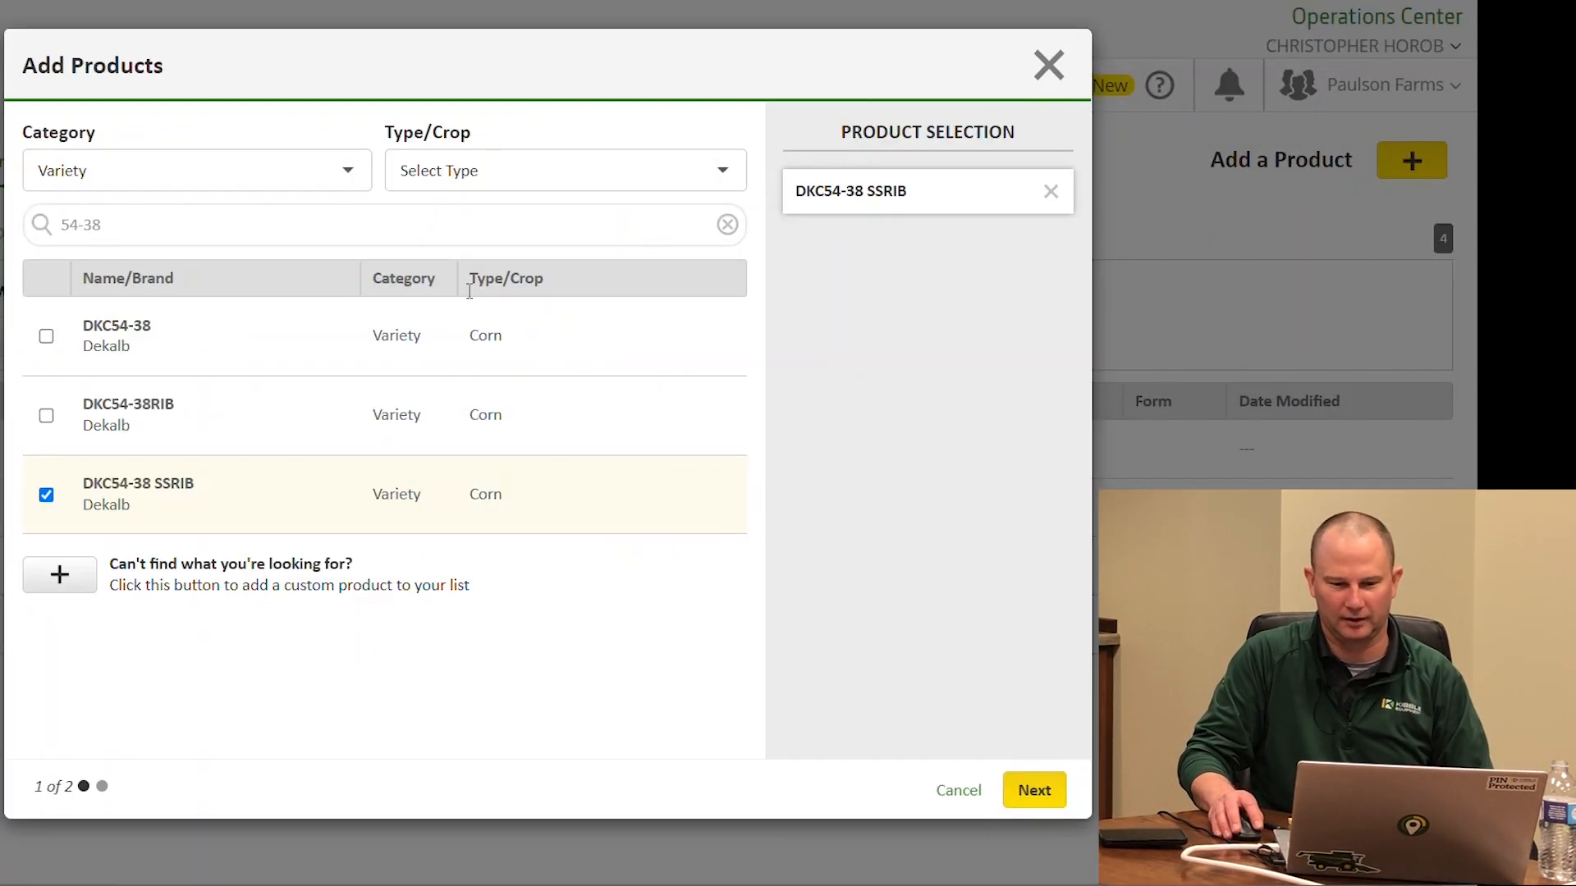
triple_click(121, 232)
text(P)
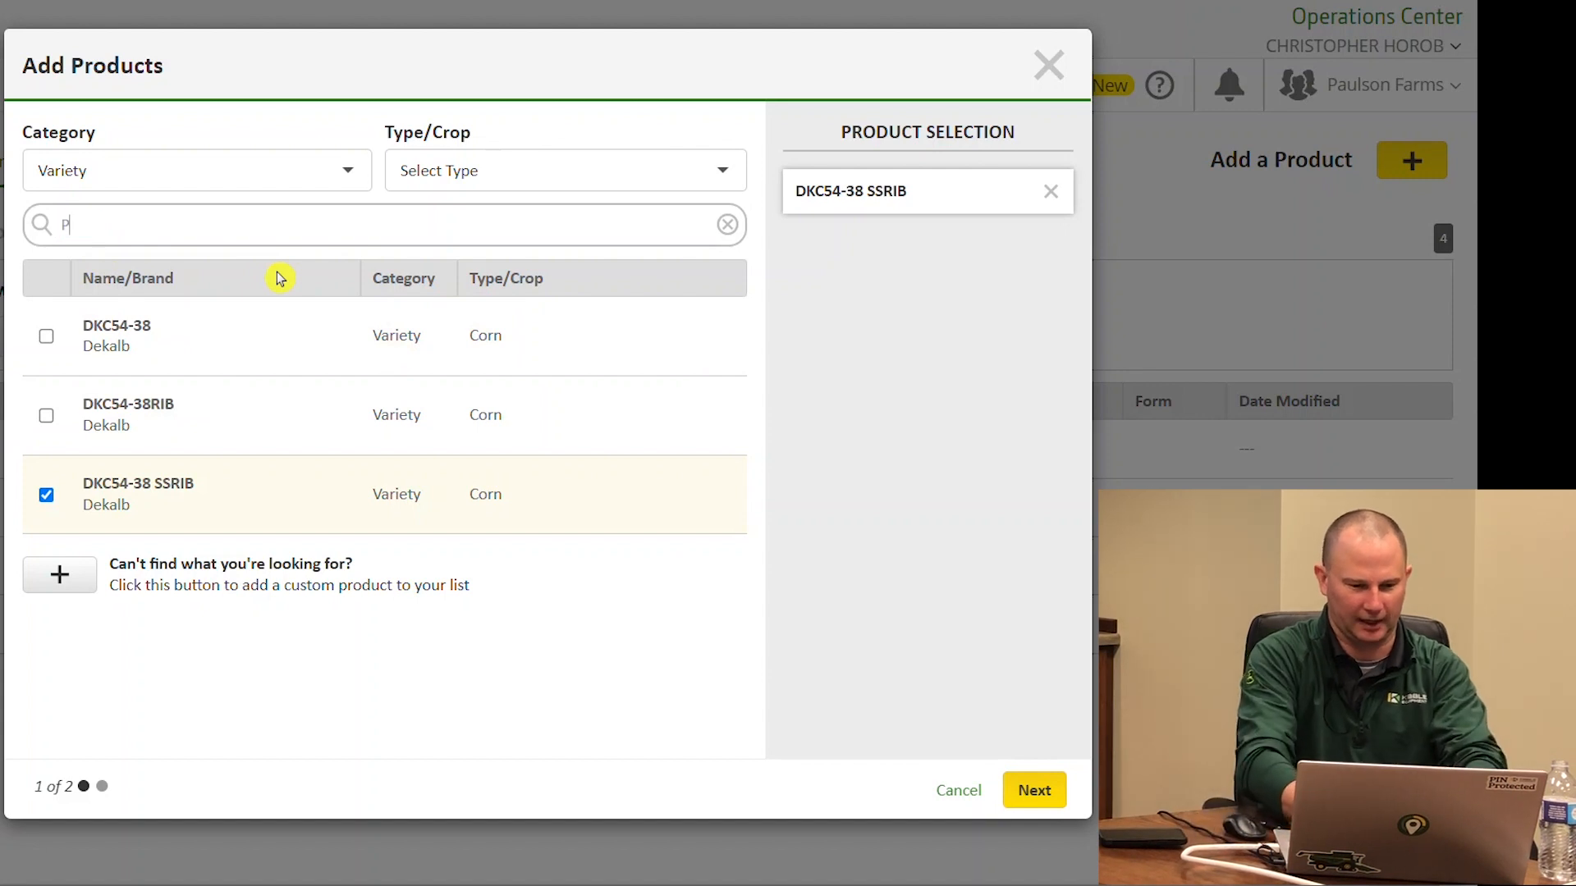
text(50)
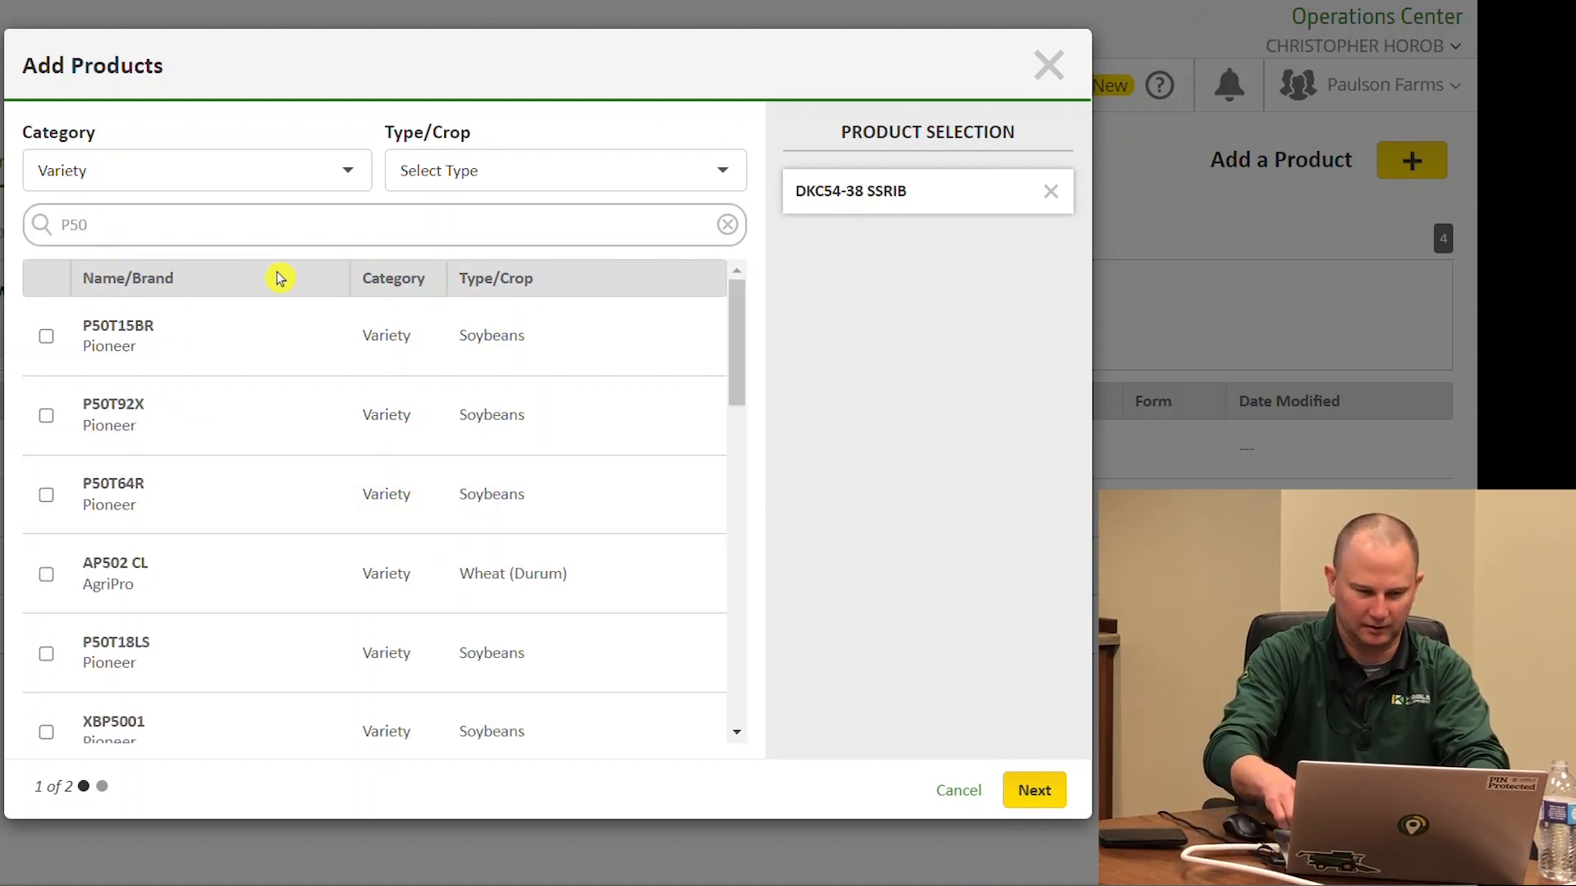
text(0)
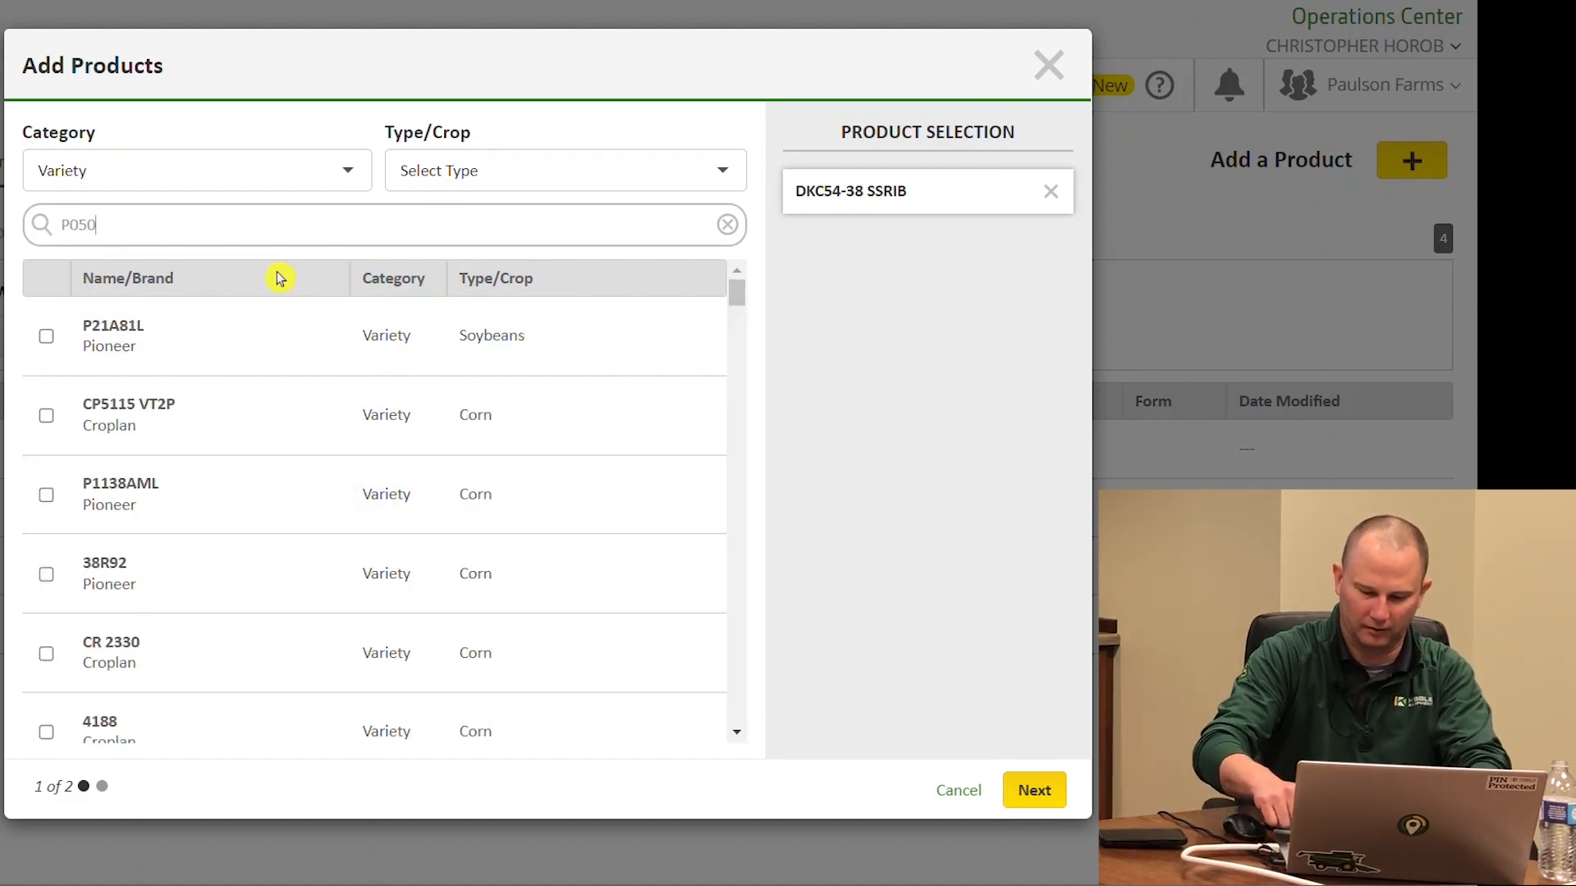
text(507)
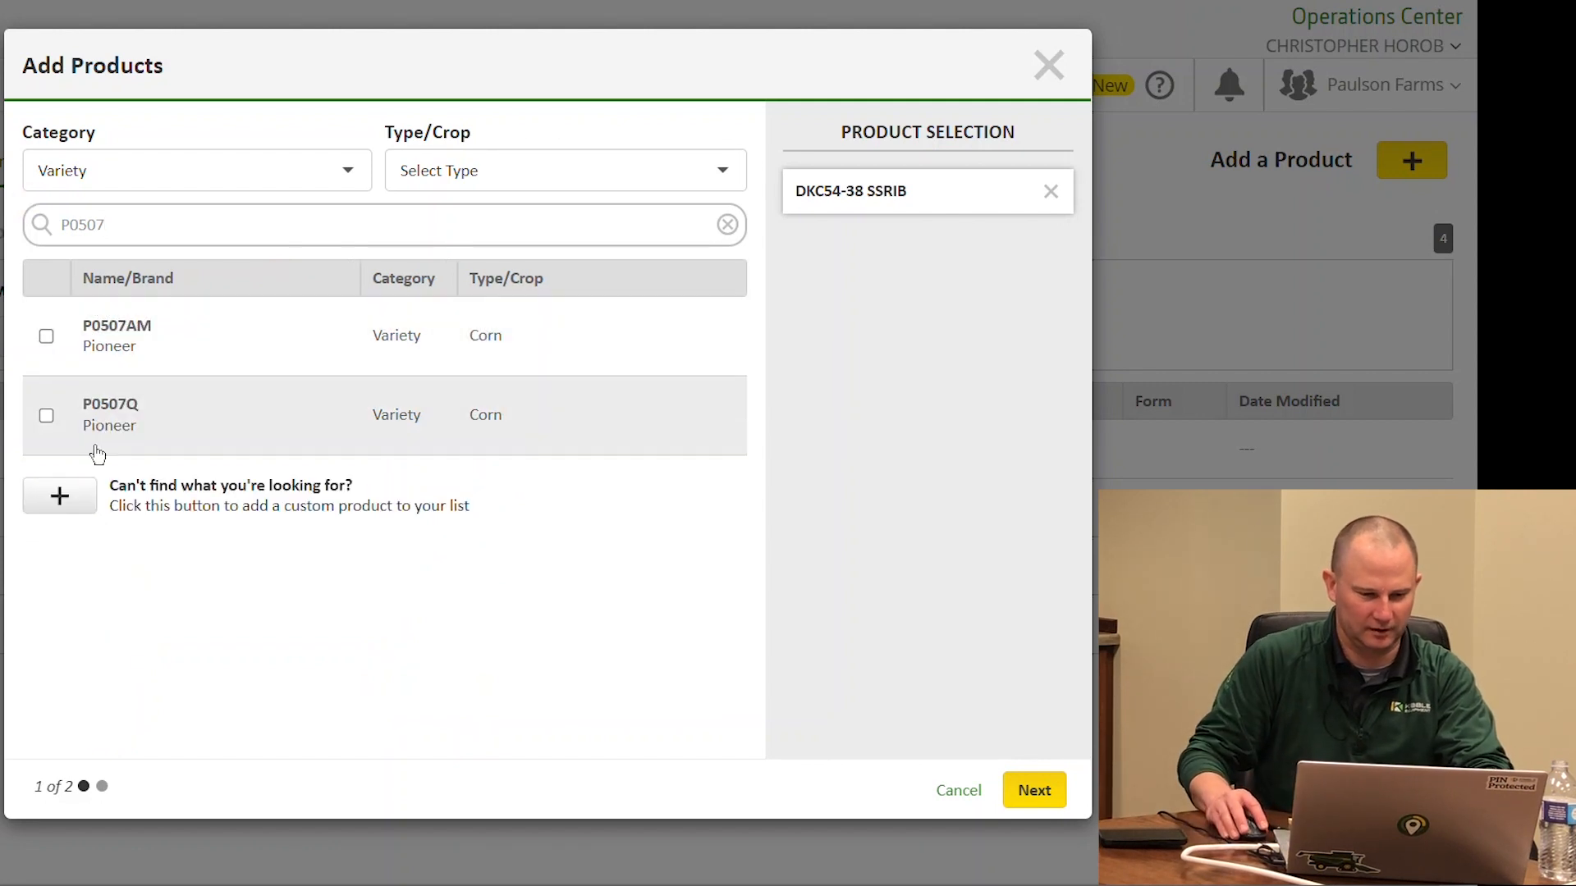
click(68, 429)
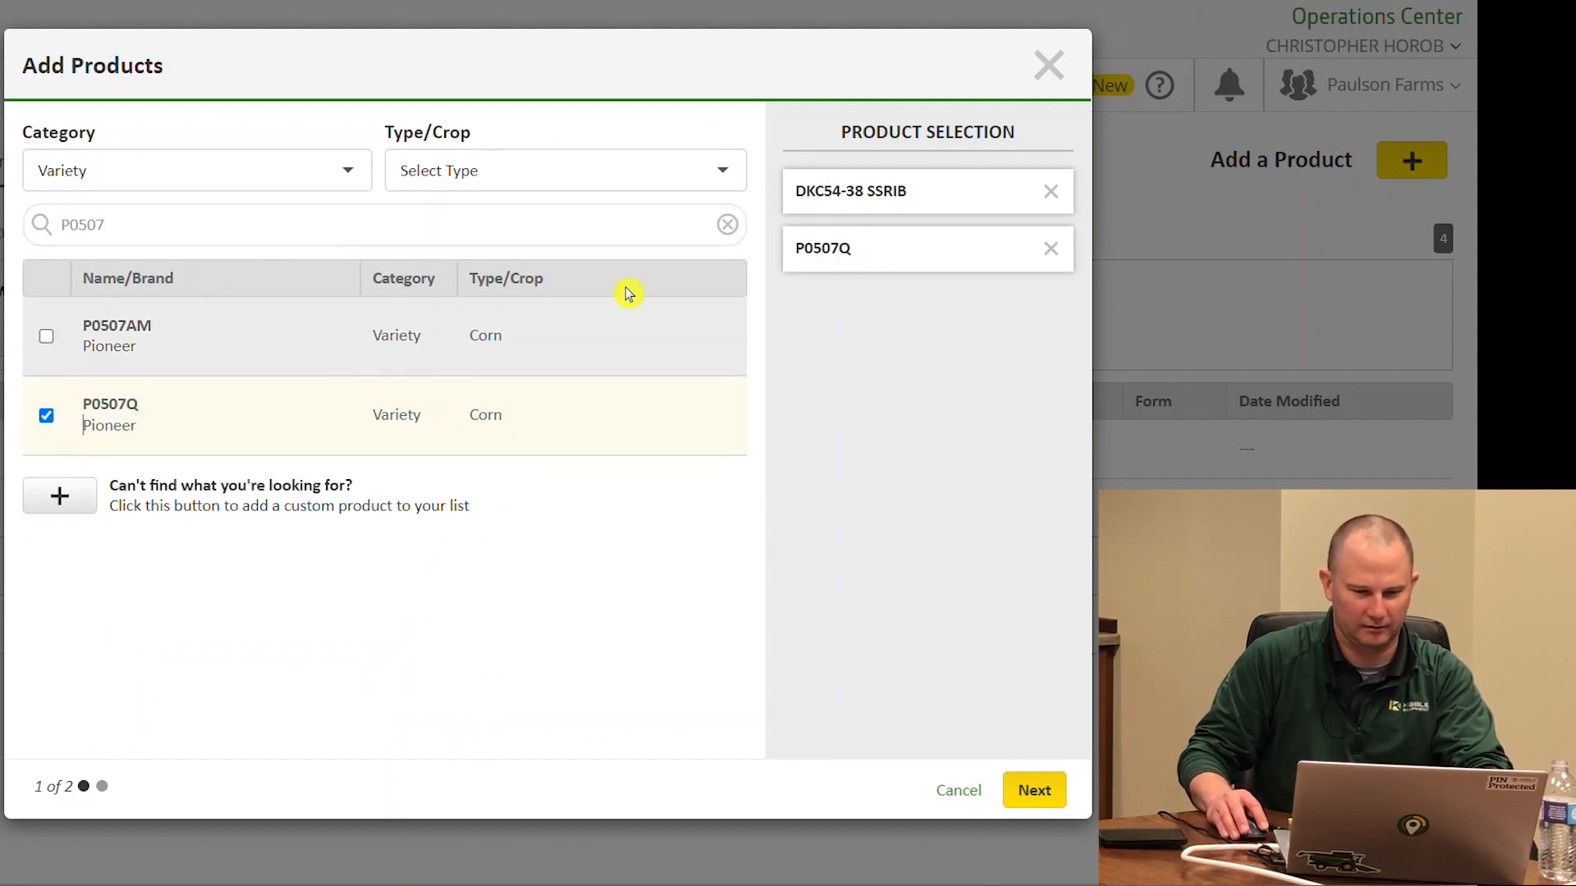
click(158, 227)
key(ctrl+a)
key(BackSpace)
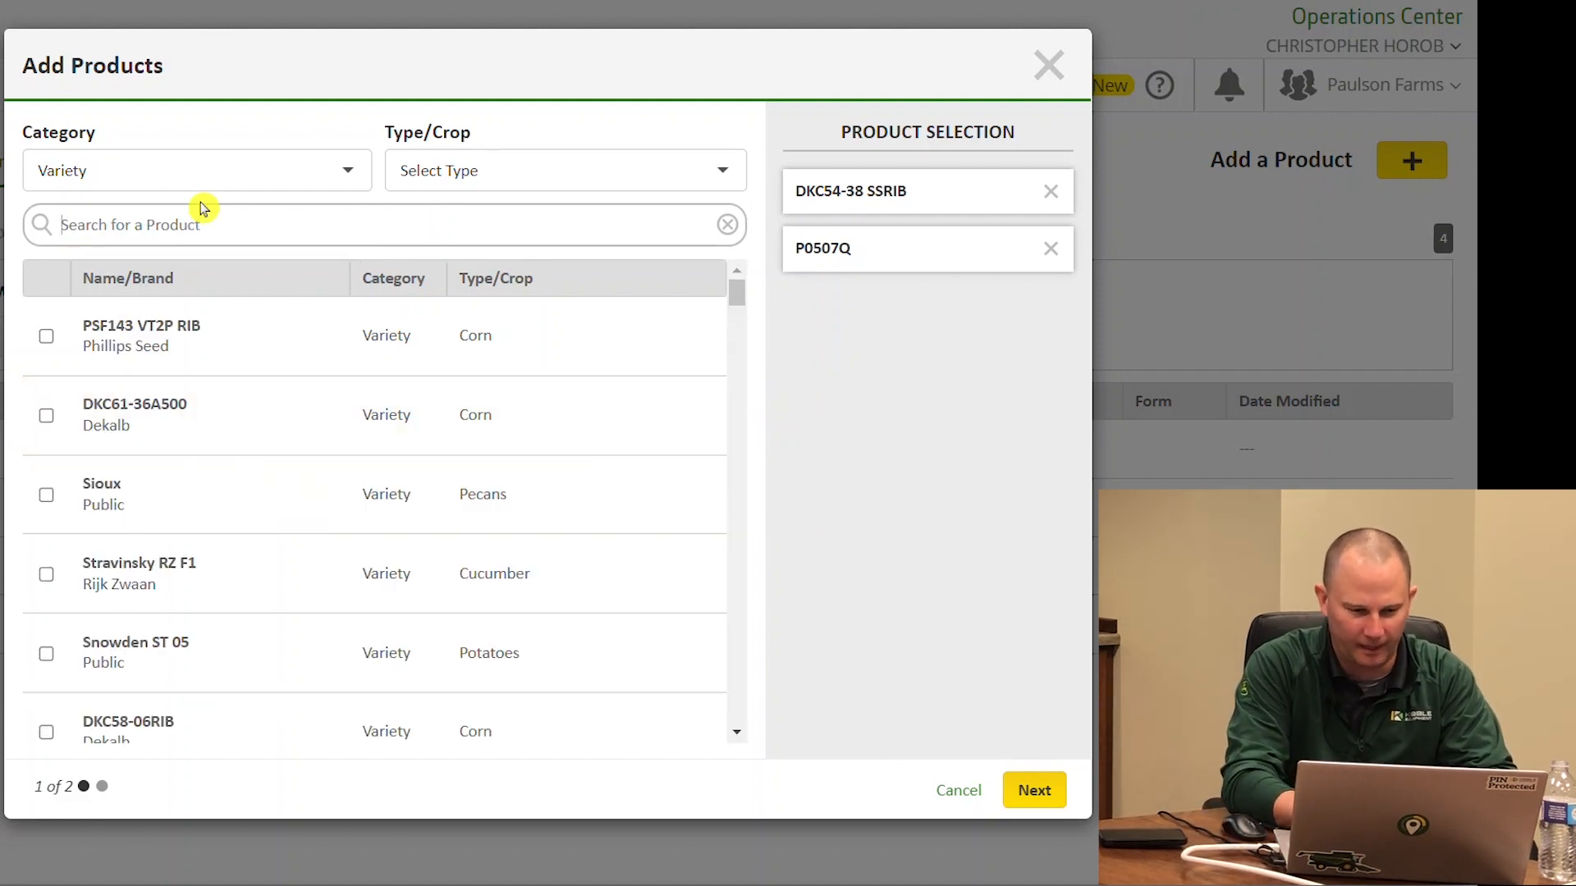
Switch the category to Chemical, search 'Lib' and check Liberty Herbicide
click(141, 168)
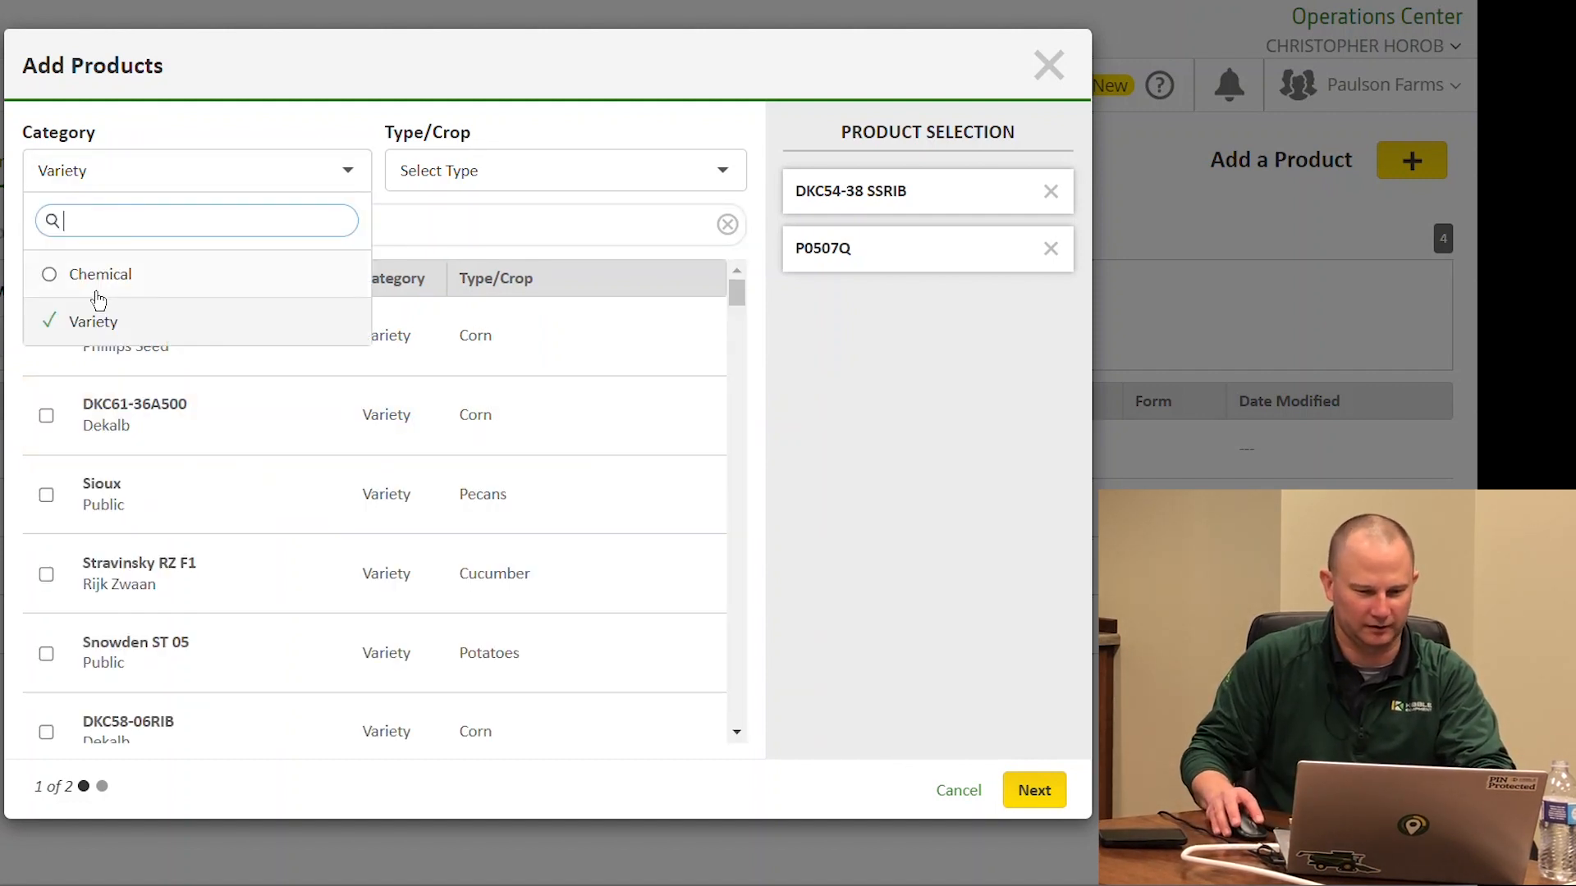
click(96, 277)
text(Liberty)
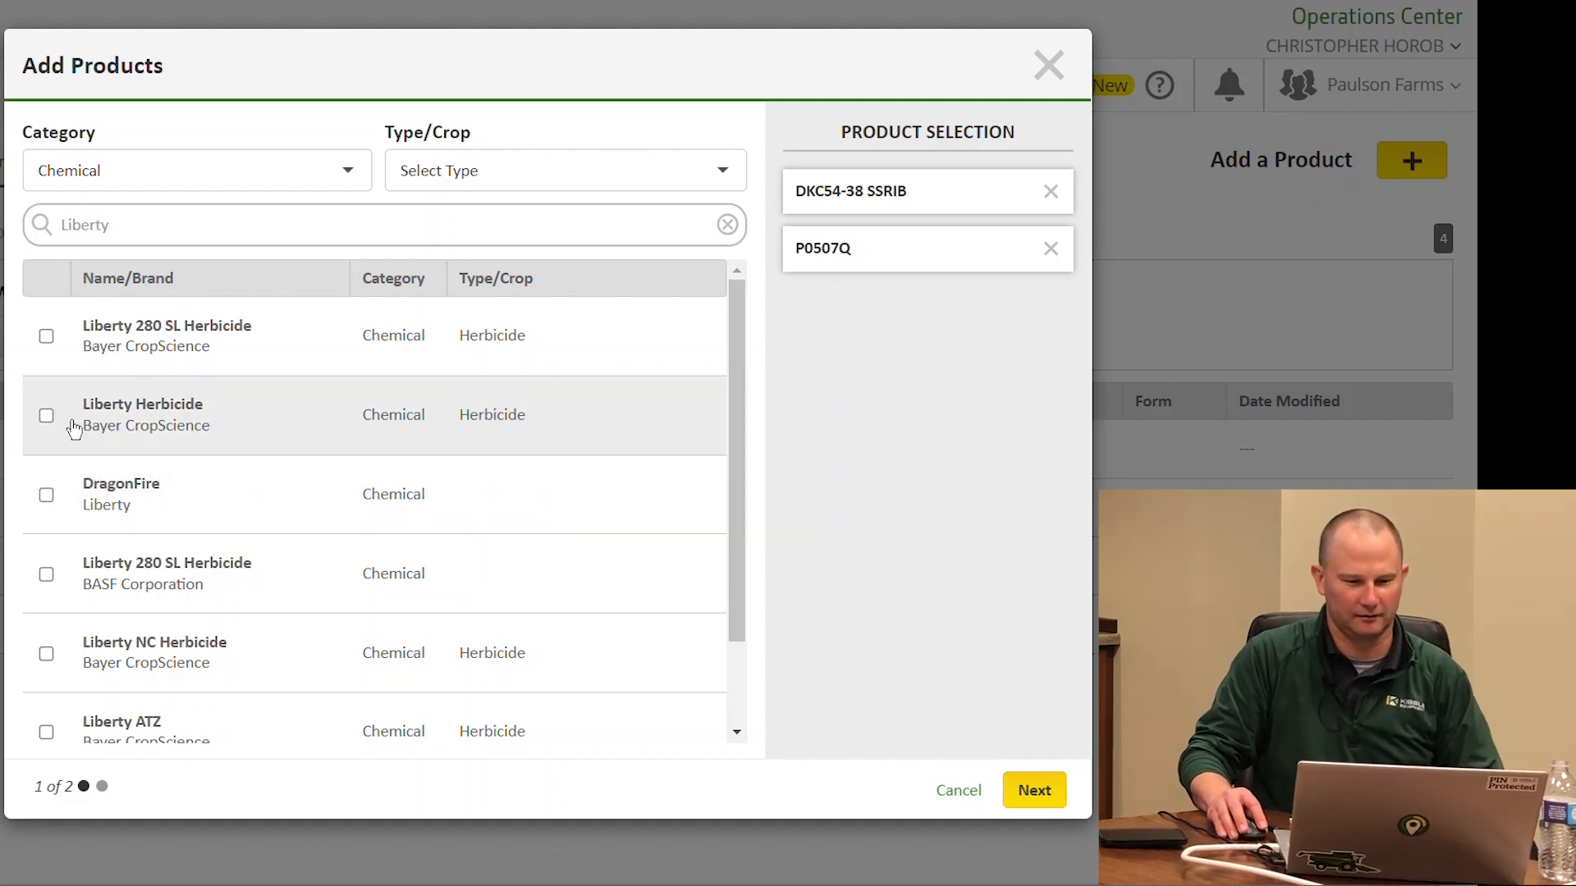
click(46, 415)
Search and check Engenia Herbicide and Enlist Duo, then go to the product details
double_click(222, 224)
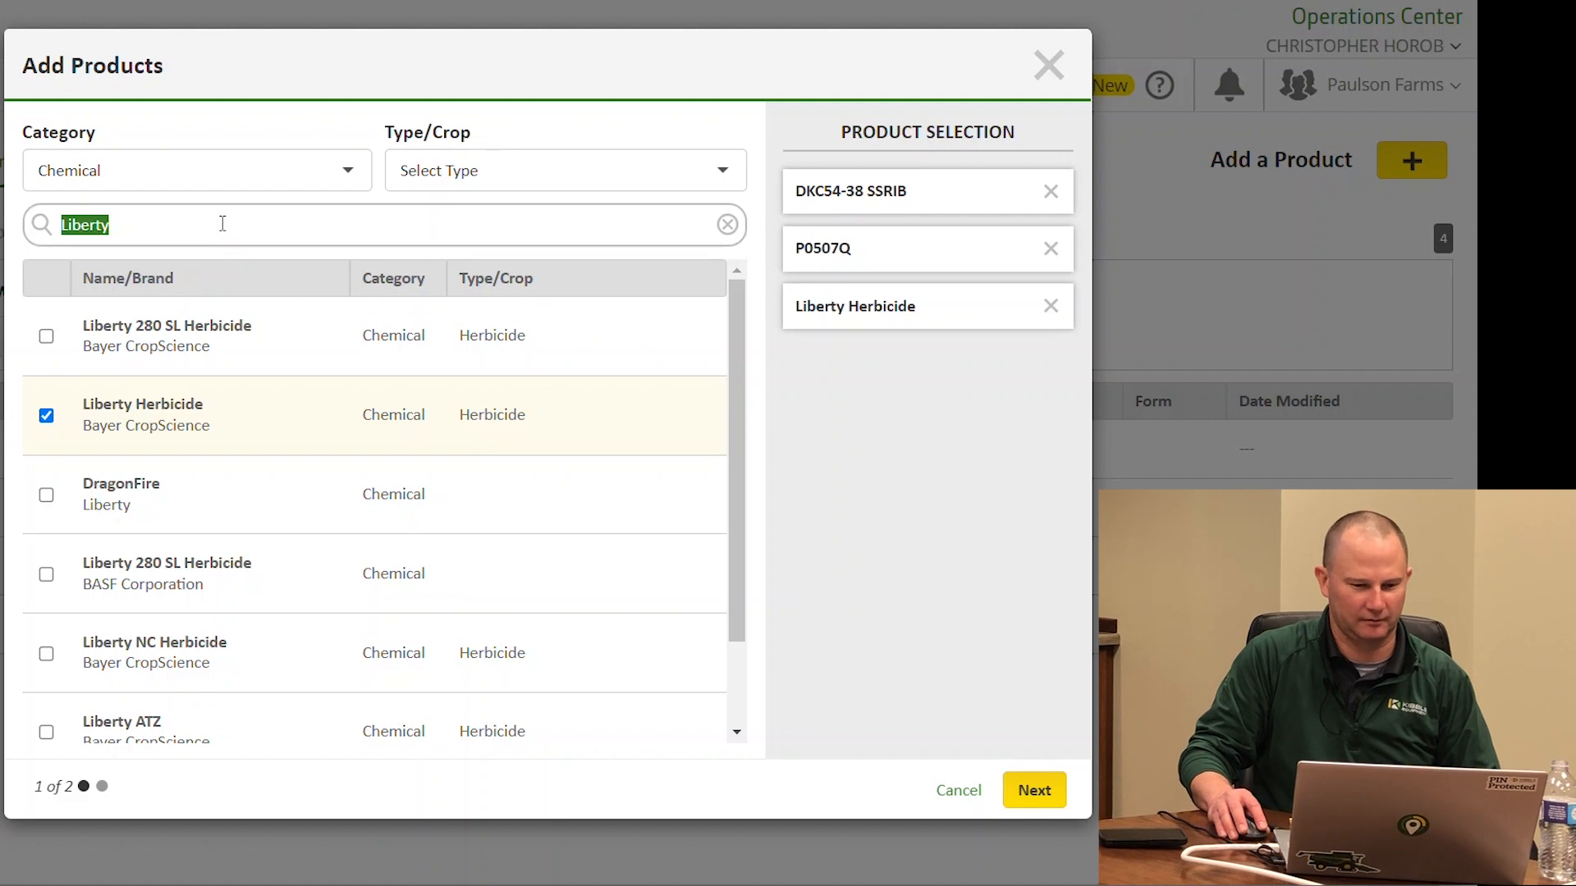
key(BackSpace)
text(ro)
key(BackSpace)
key(BackSpace)
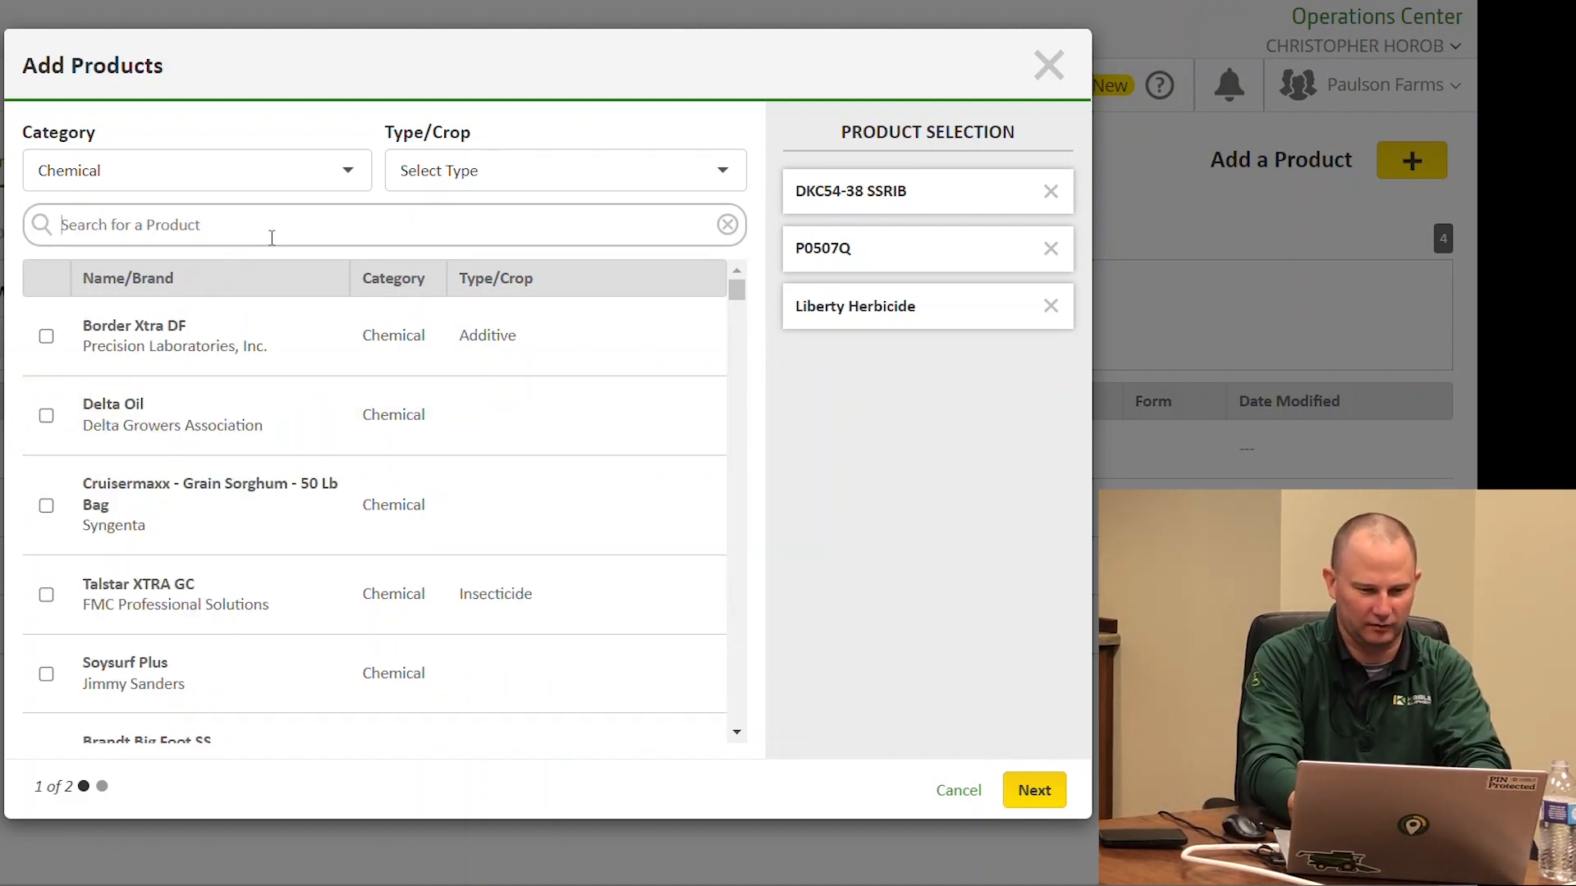
text(engenia)
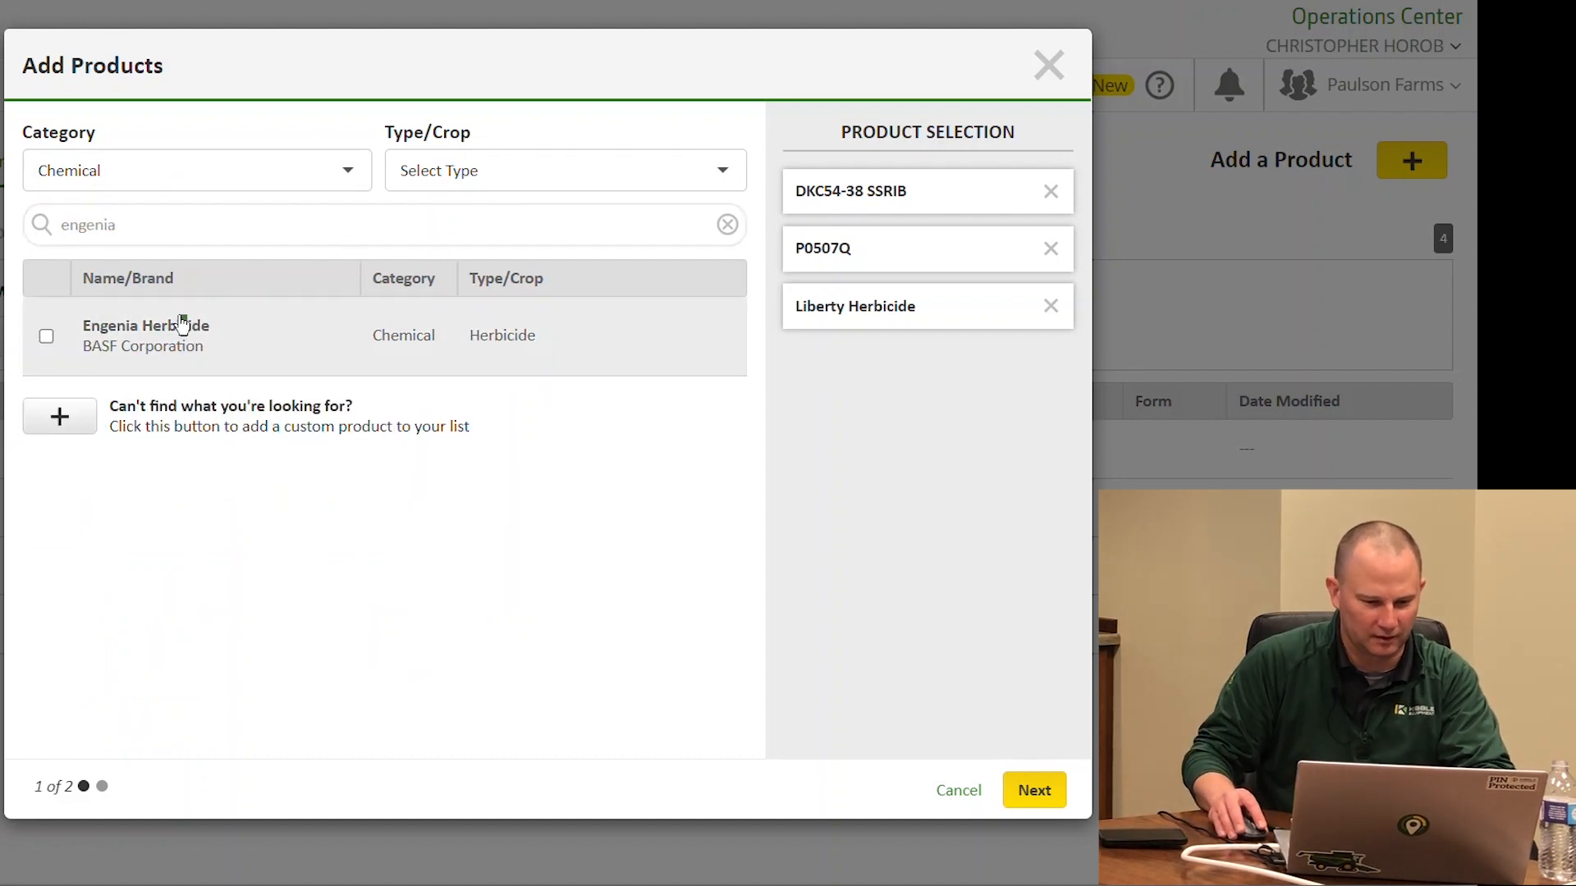
click(183, 326)
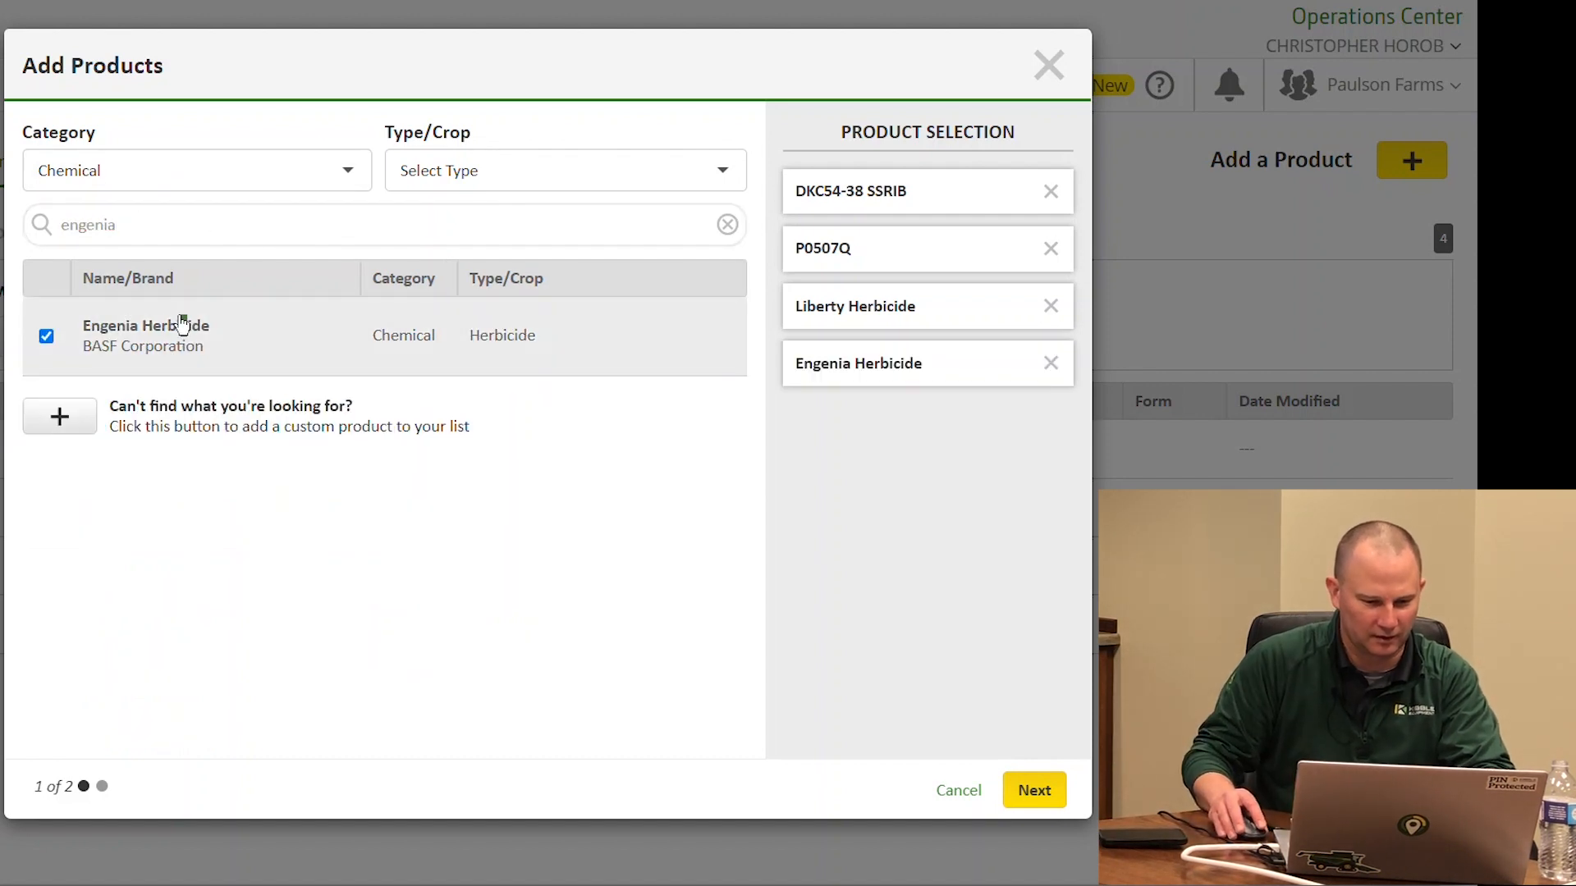
click(275, 220)
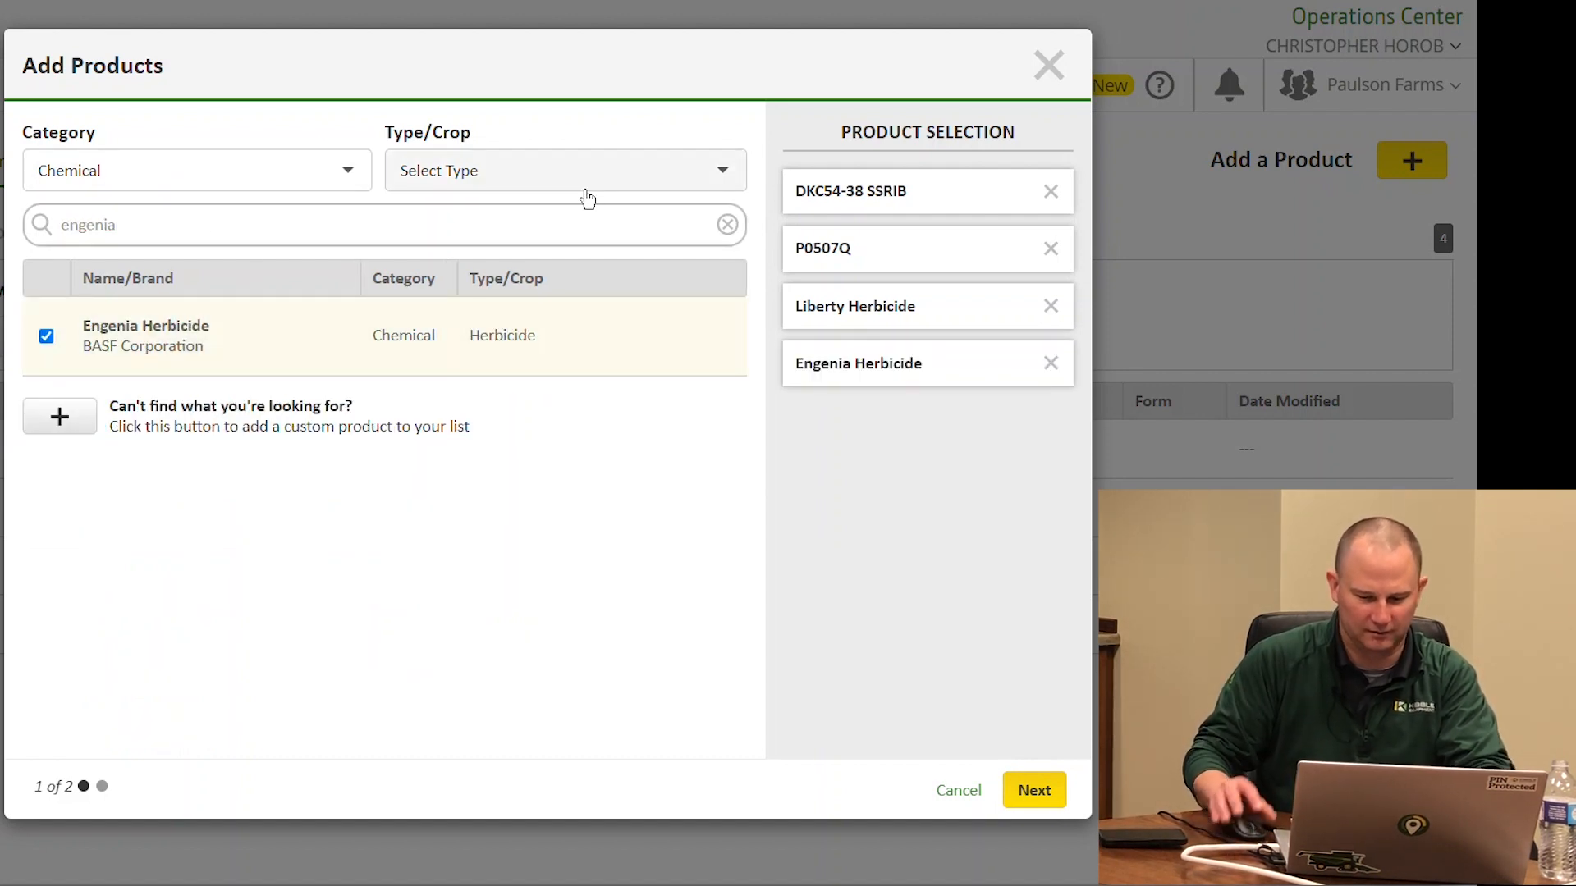
key(BackSpace)
key(BackSpace)
key(BackSpace)
key(BackSpace)
text(en)
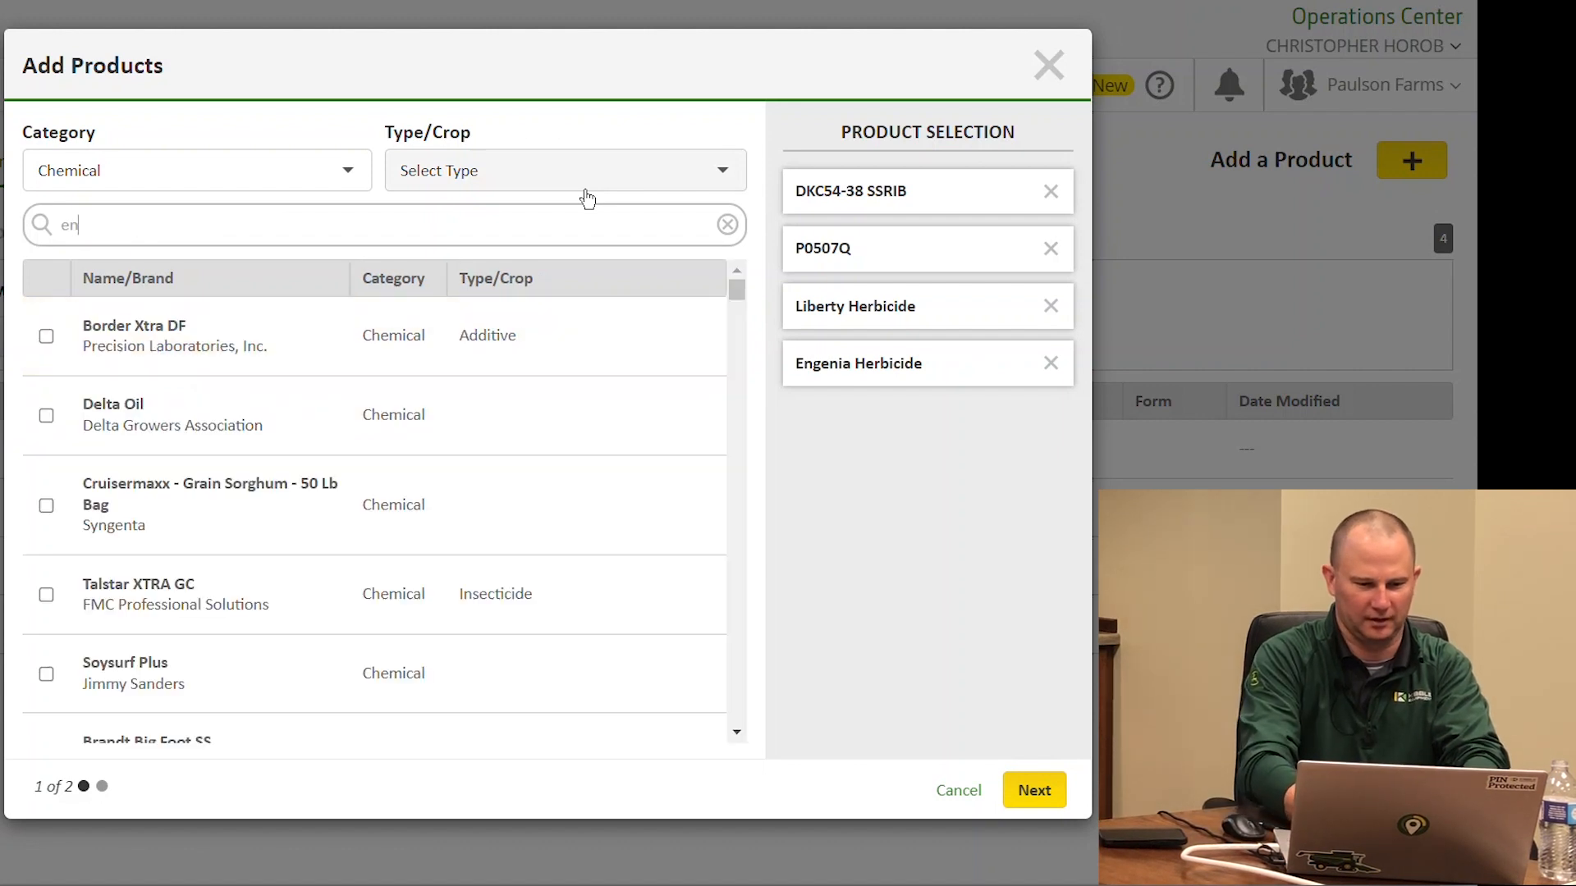
text(list)
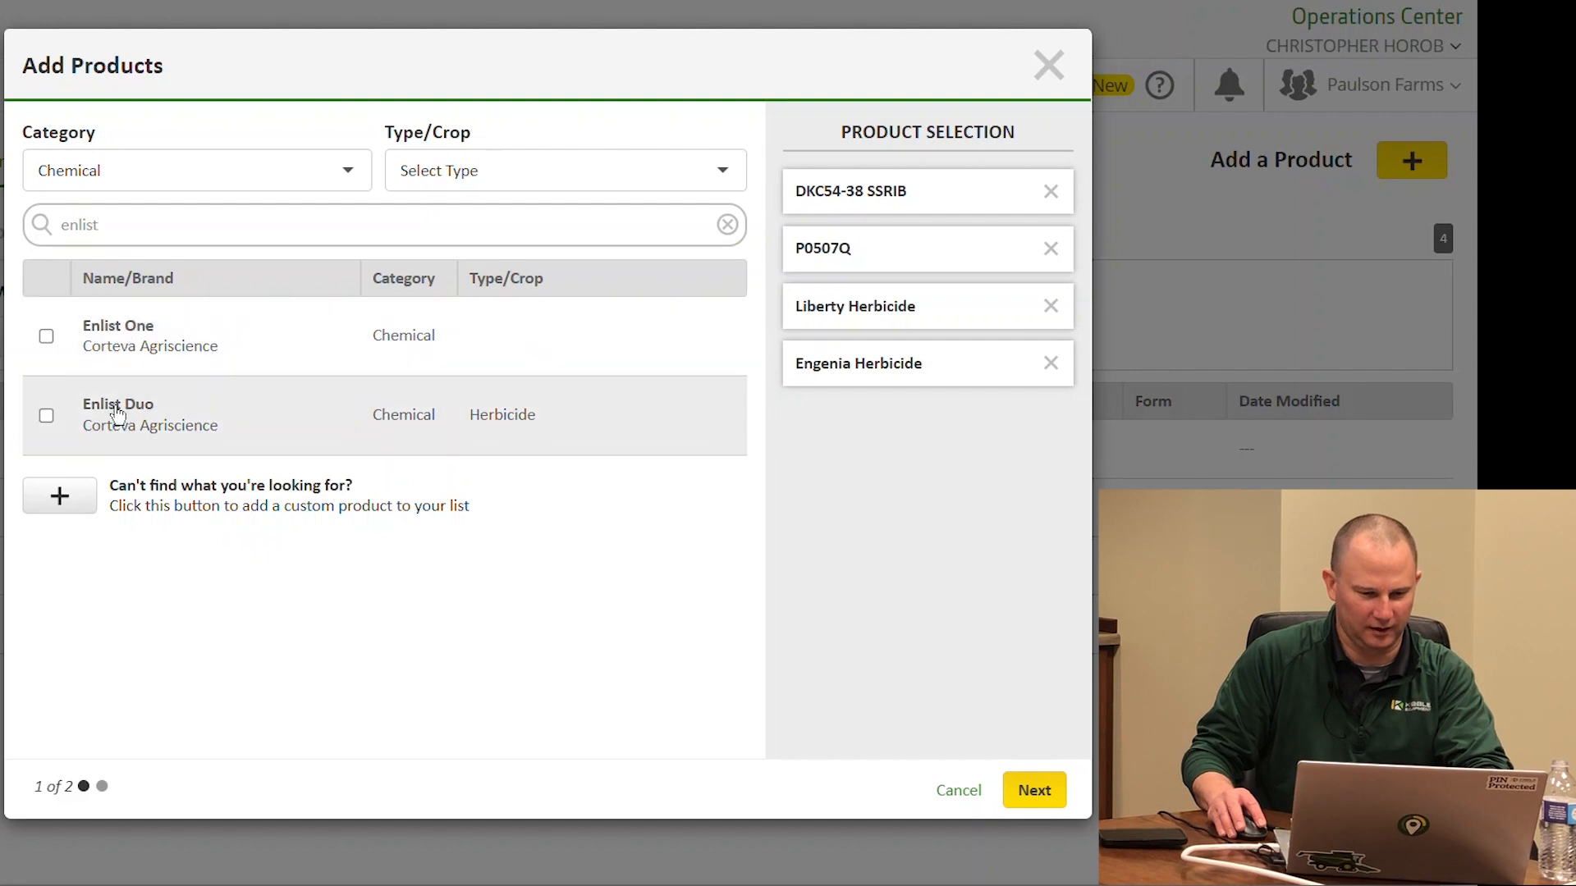
click(118, 414)
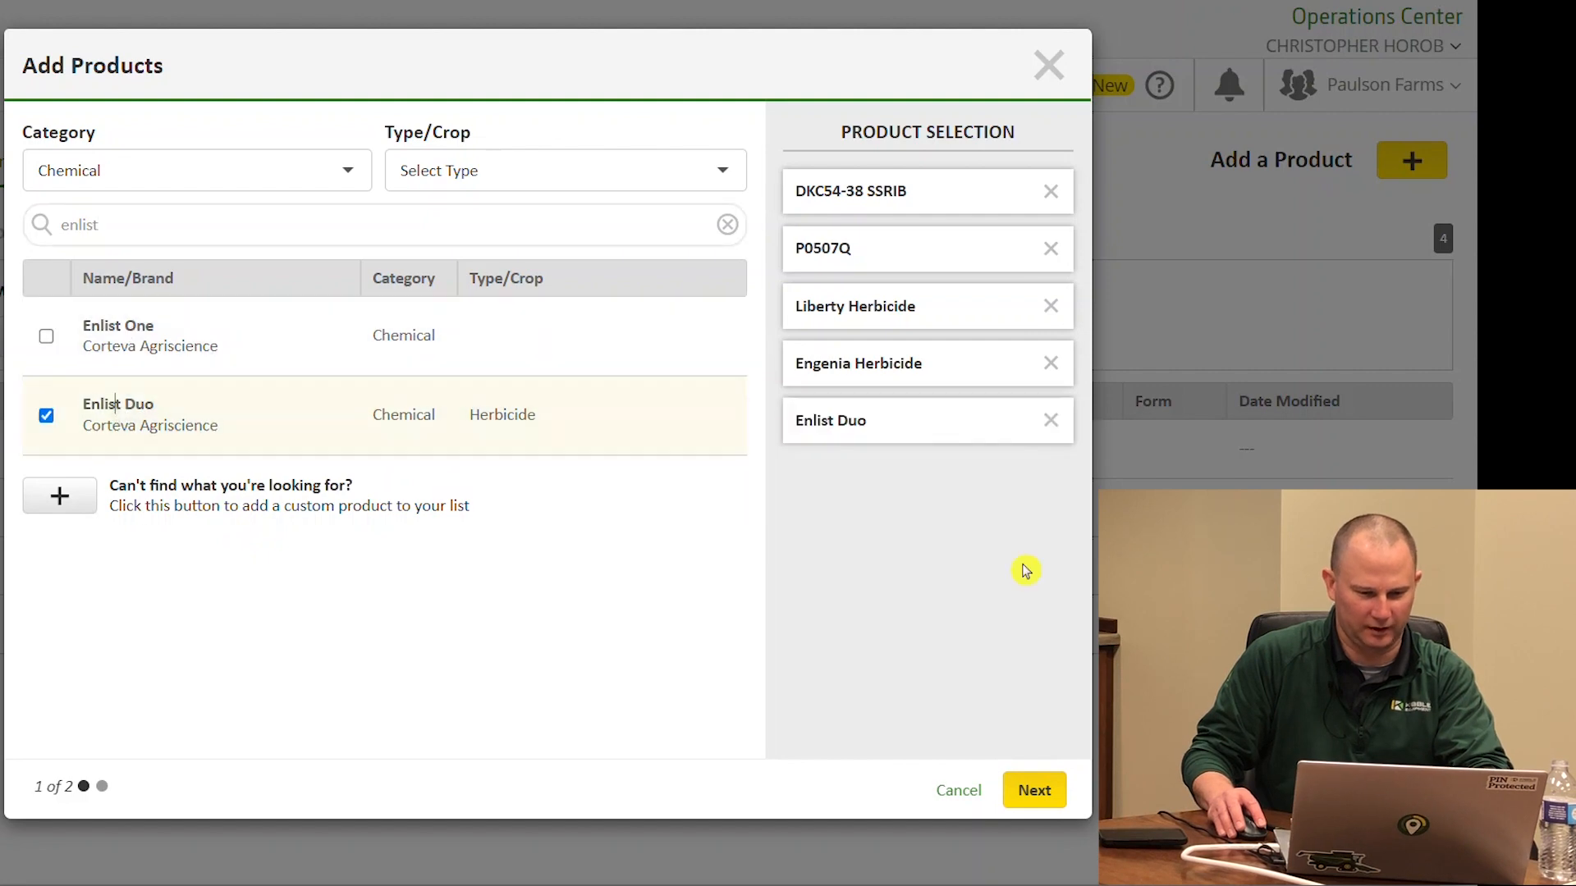
click(1034, 790)
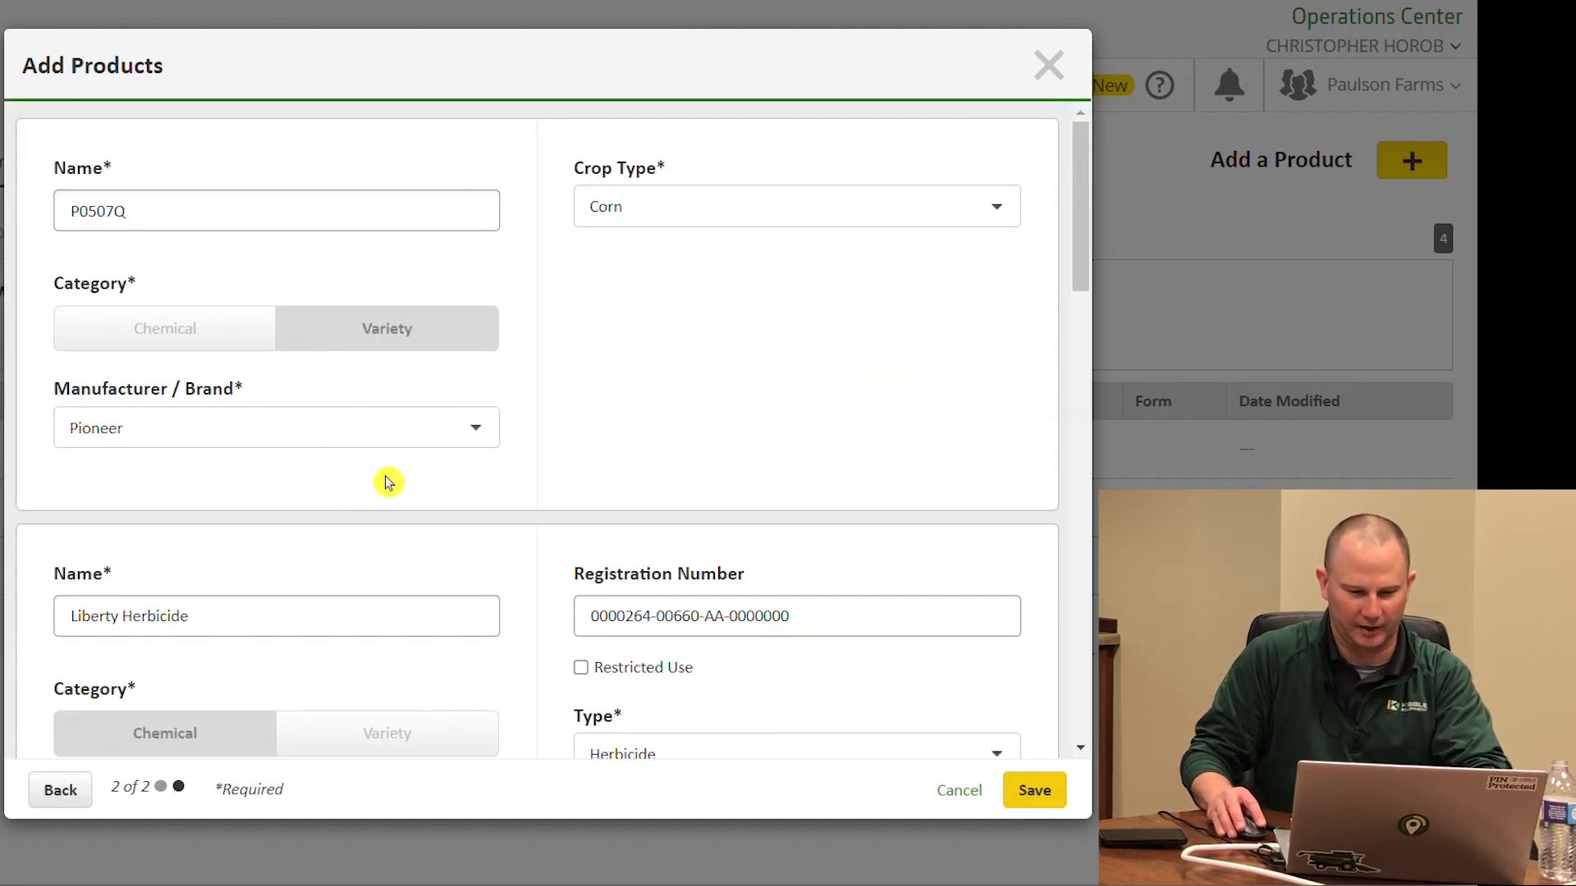
Review the detail forms for DKC54-38 SSRIB, P0507Q and the three herbicides, then save them
scroll(379, 492, down, 4)
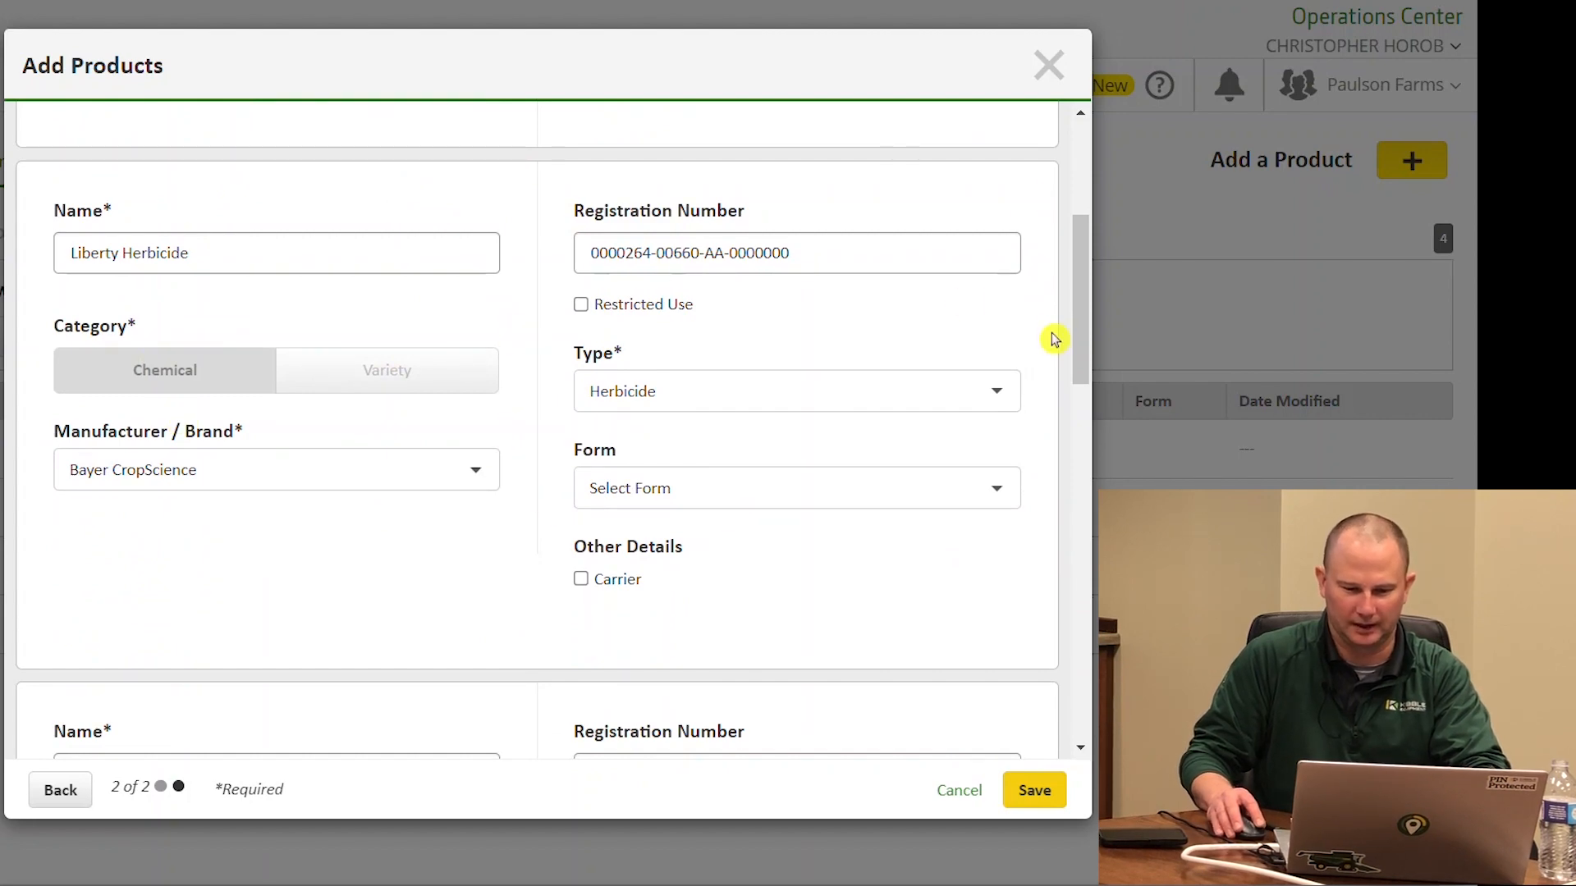
drag(1087, 318, 992, 686)
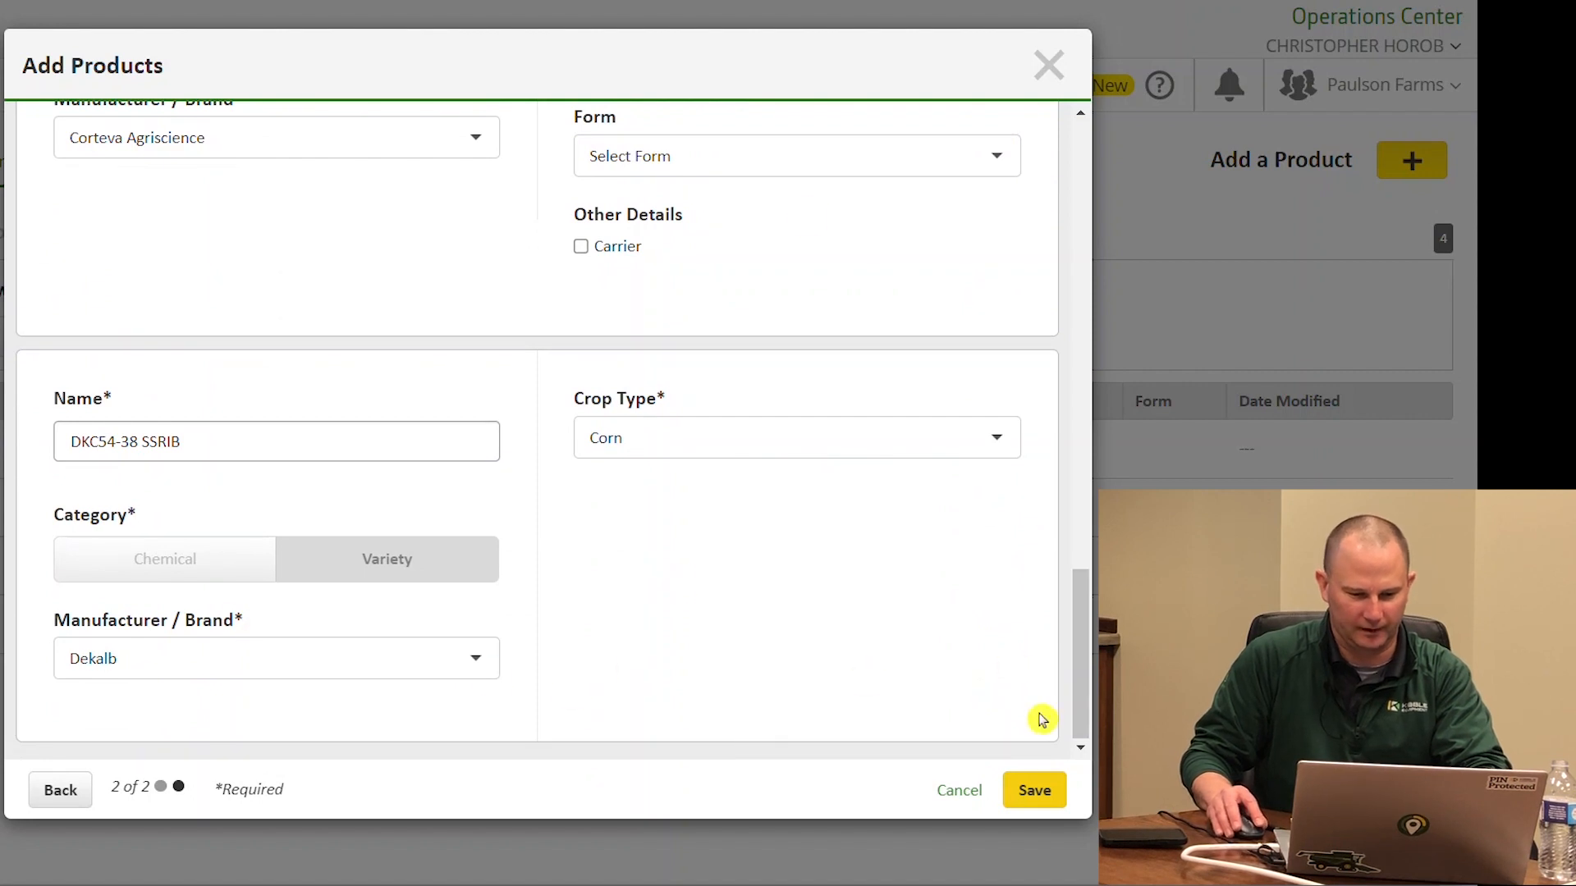
click(1036, 790)
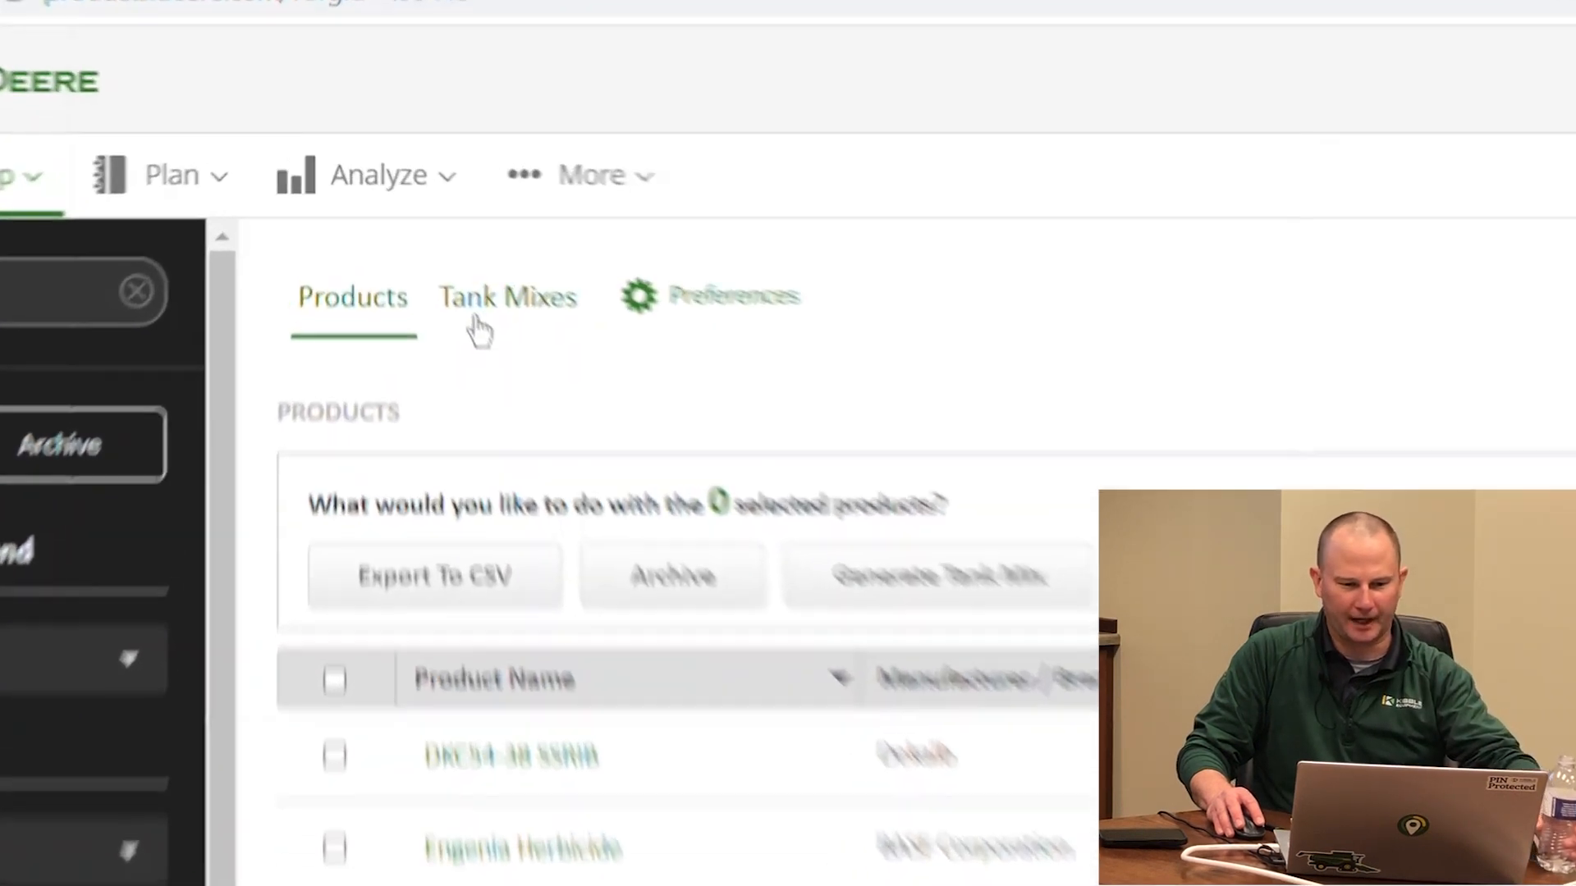
Switch to the empty Tank Mixes list and open the Add a Tank Mix dialog
click(480, 328)
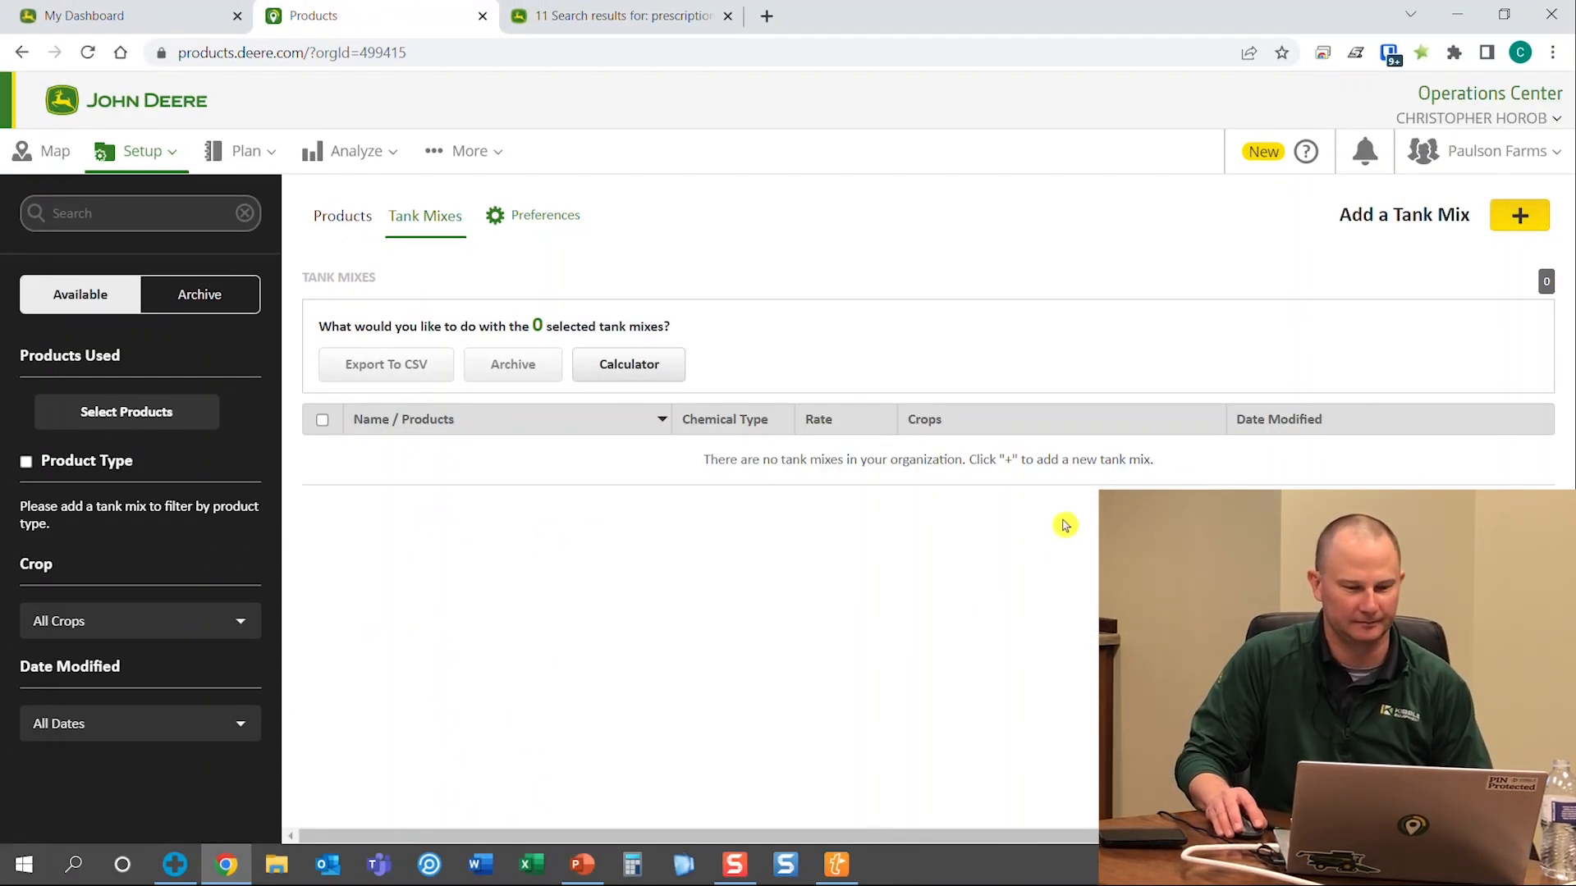
click(341, 230)
click(431, 210)
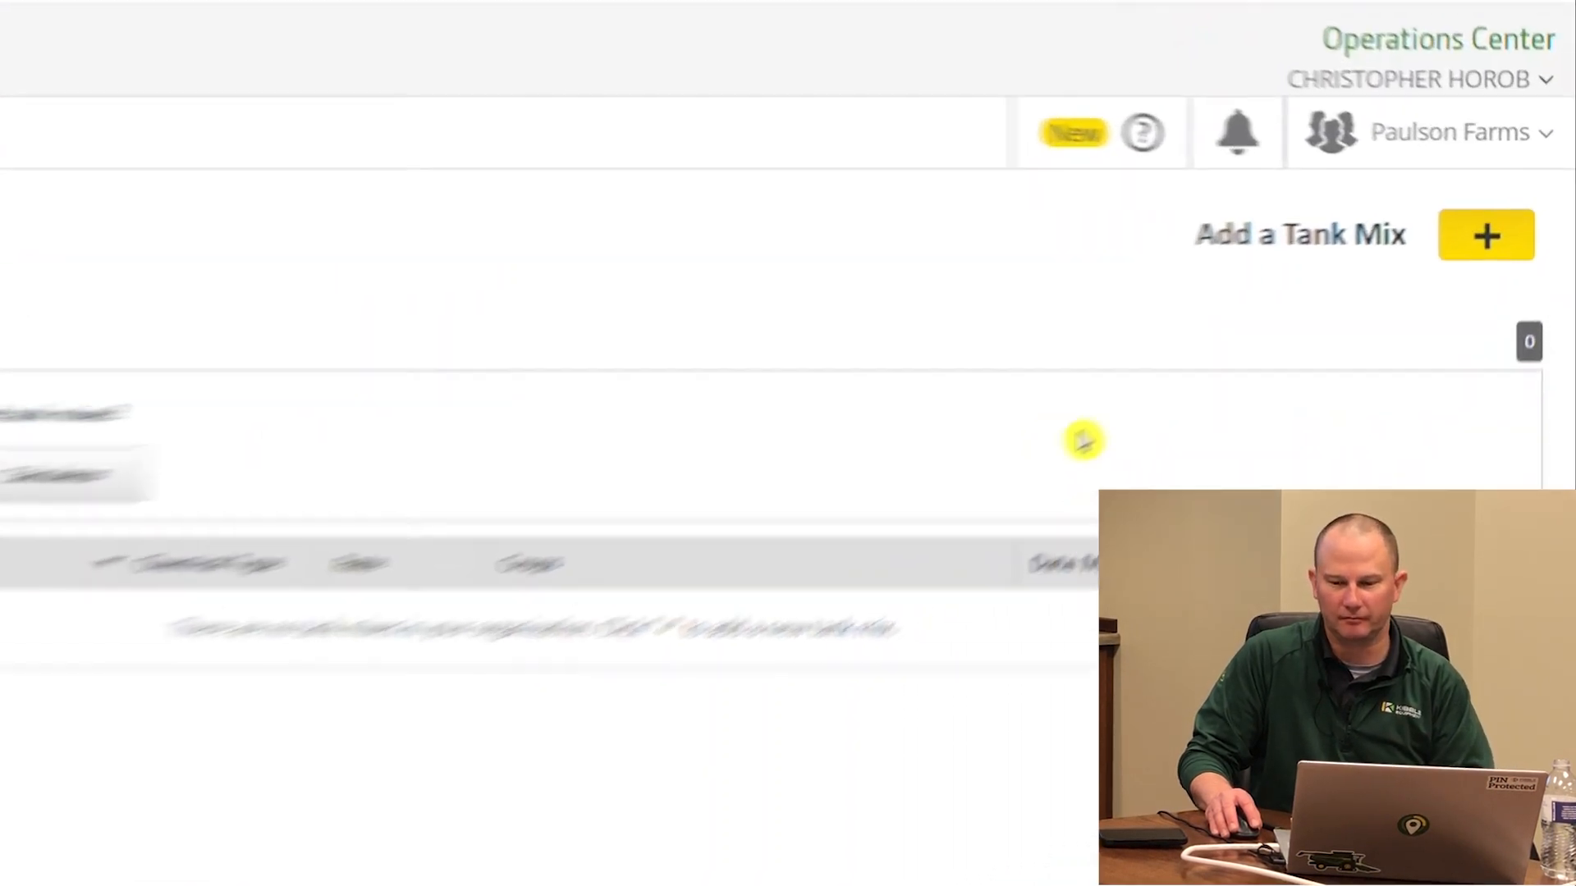
click(1432, 279)
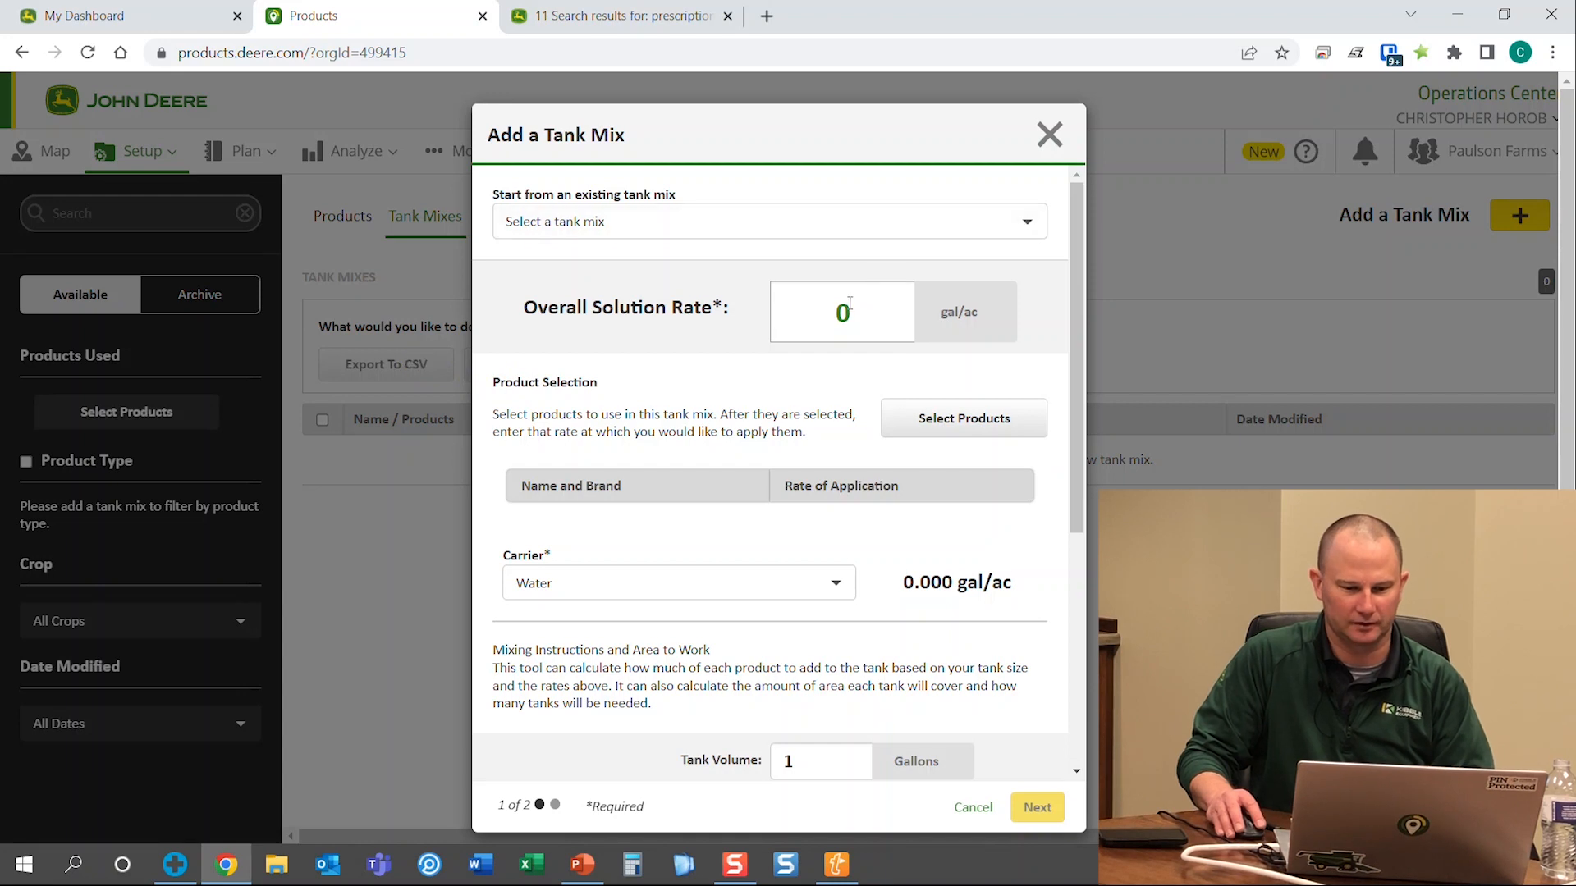
Set the overall solution rate to 20 and add Roundup Ultramax II, Liberty, Enlist Duo and Engenia
key(BackSpace)
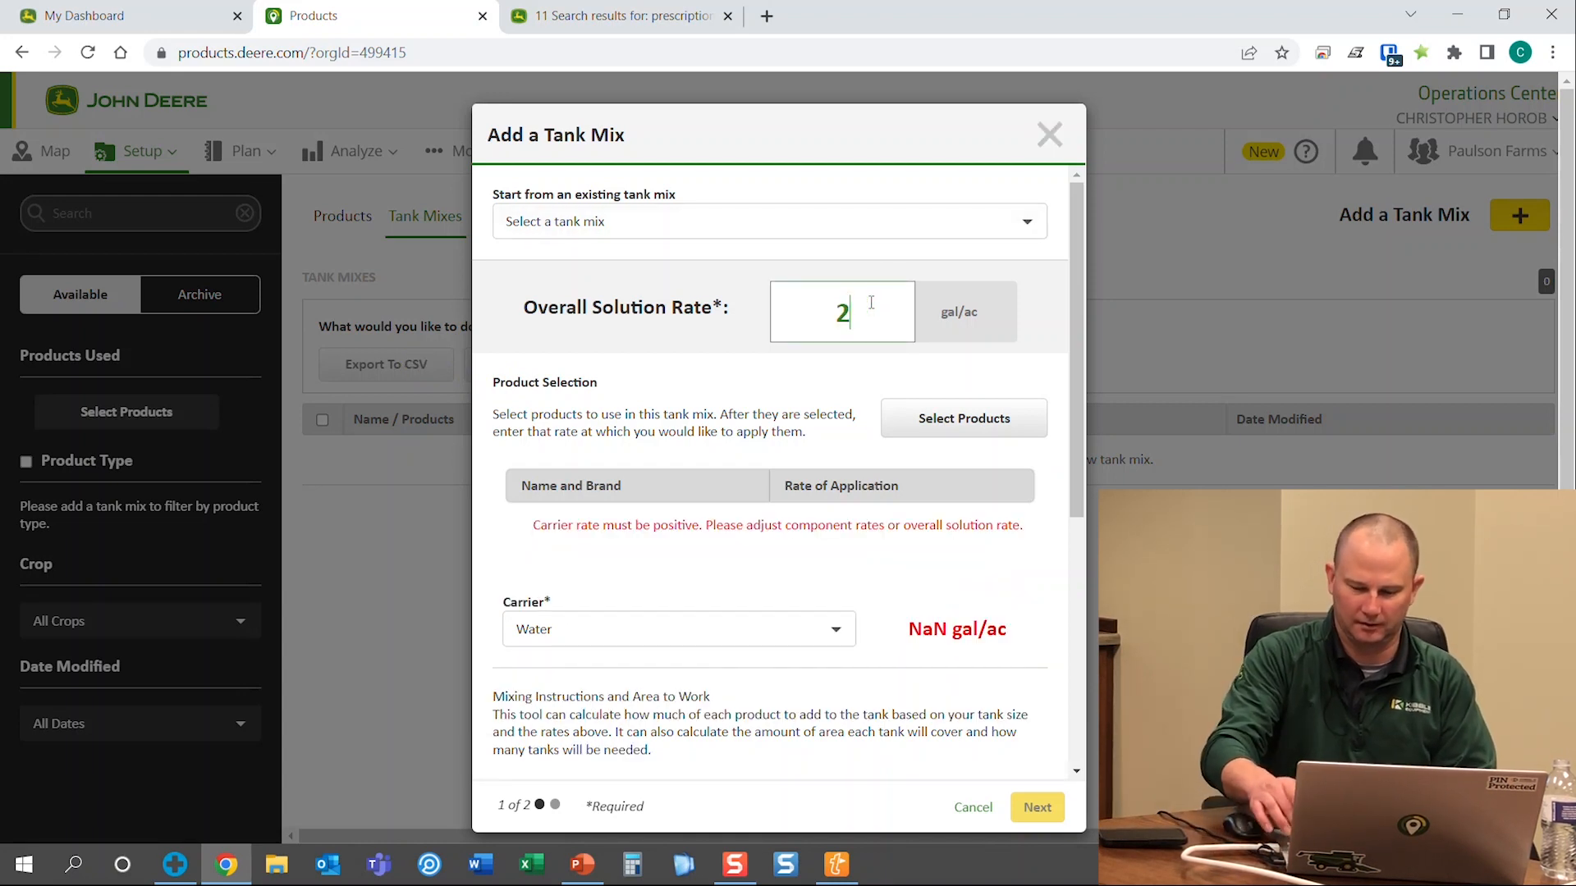
text(20)
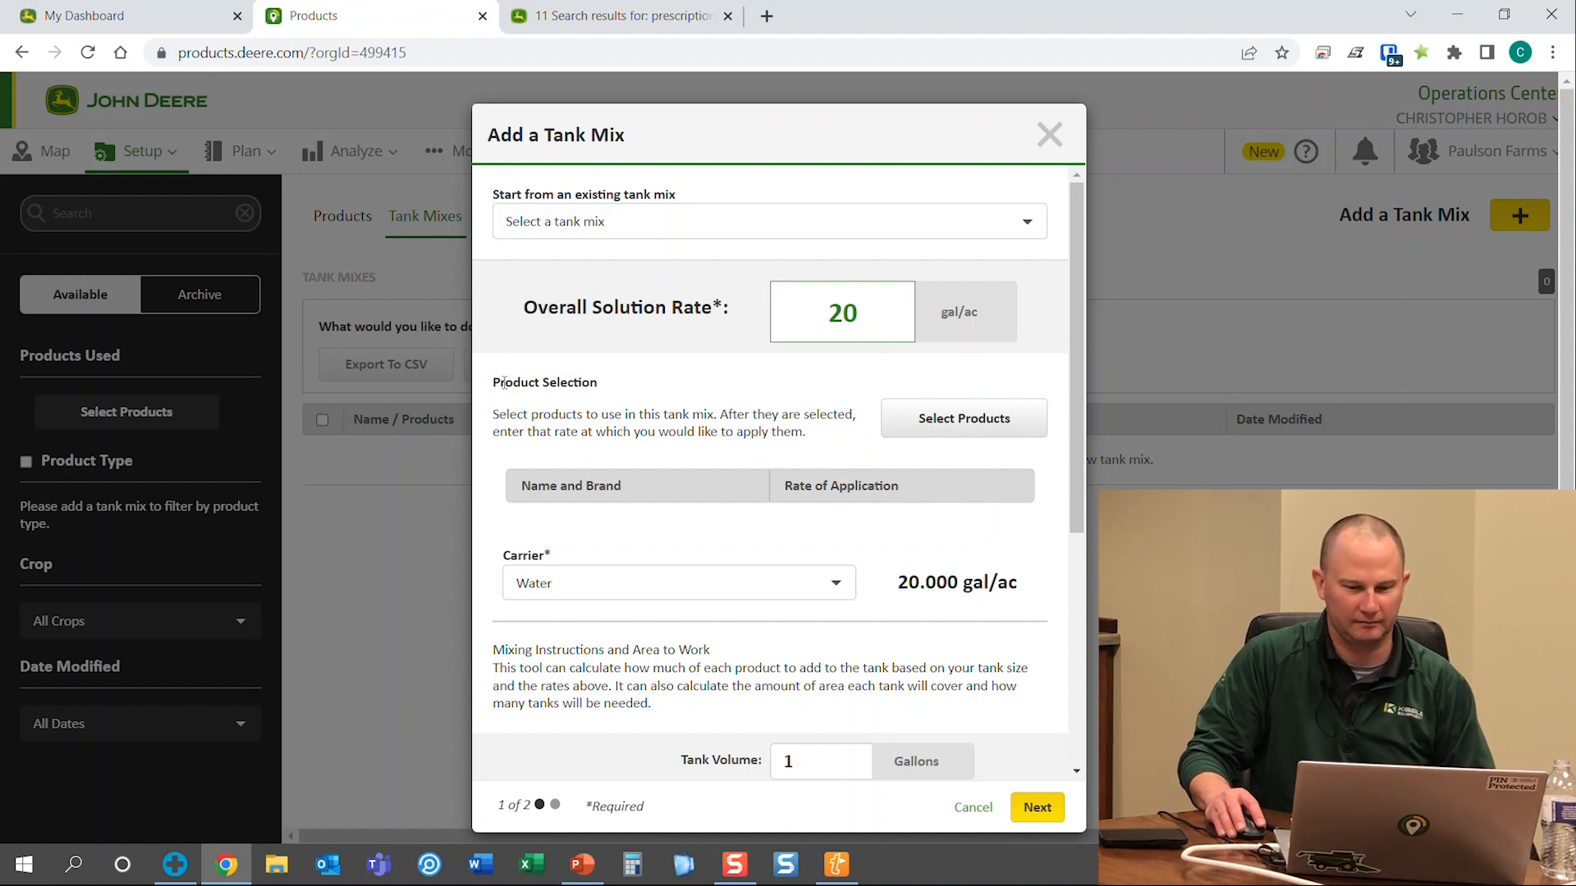
click(919, 420)
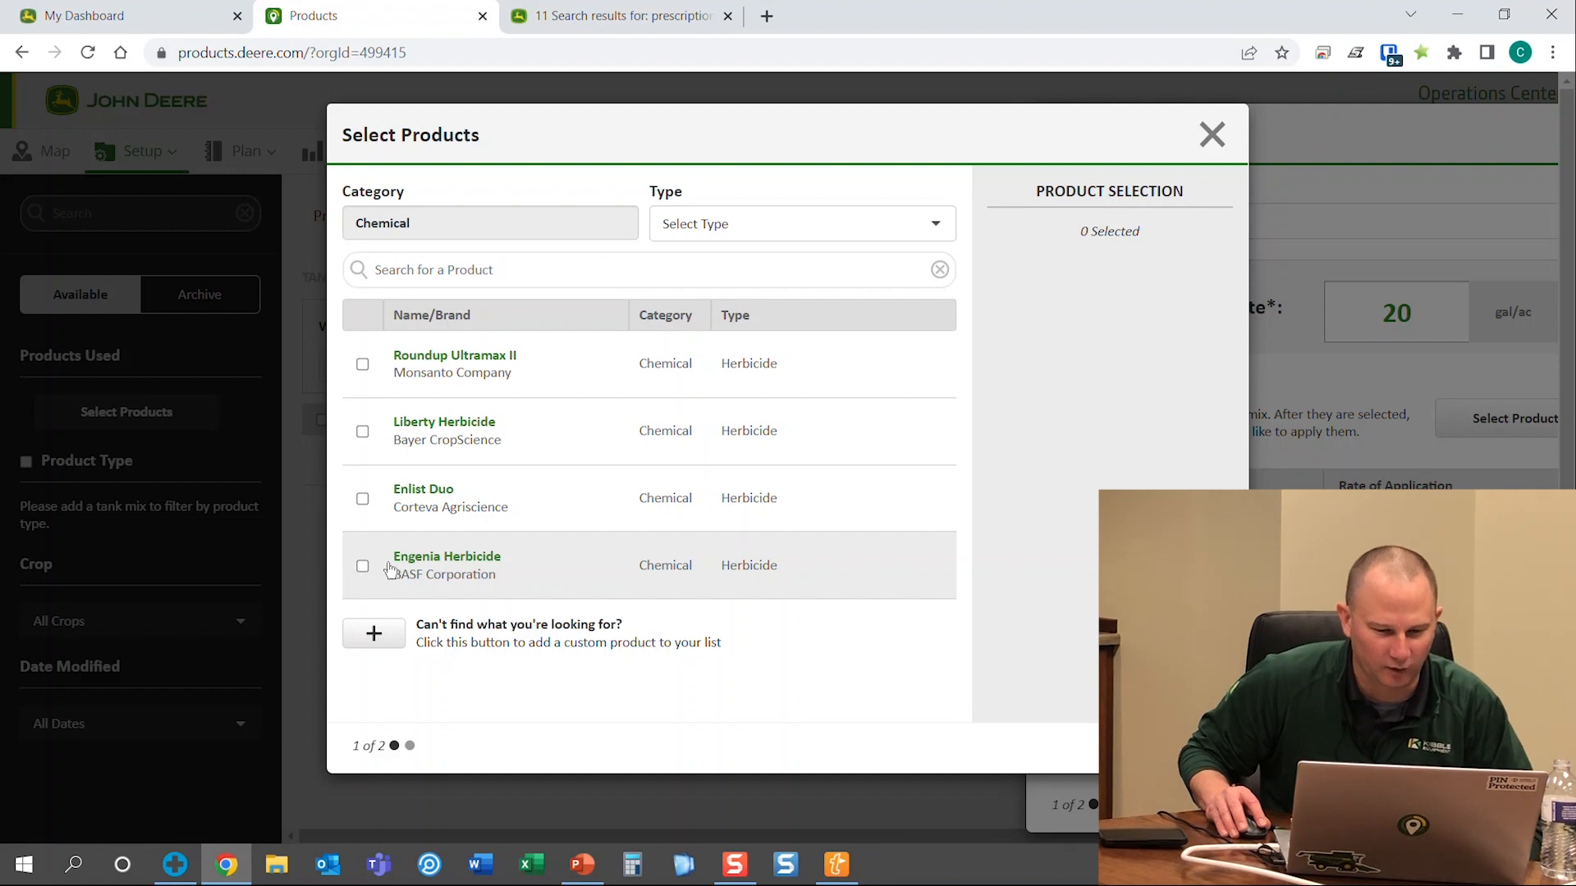
click(363, 363)
click(384, 429)
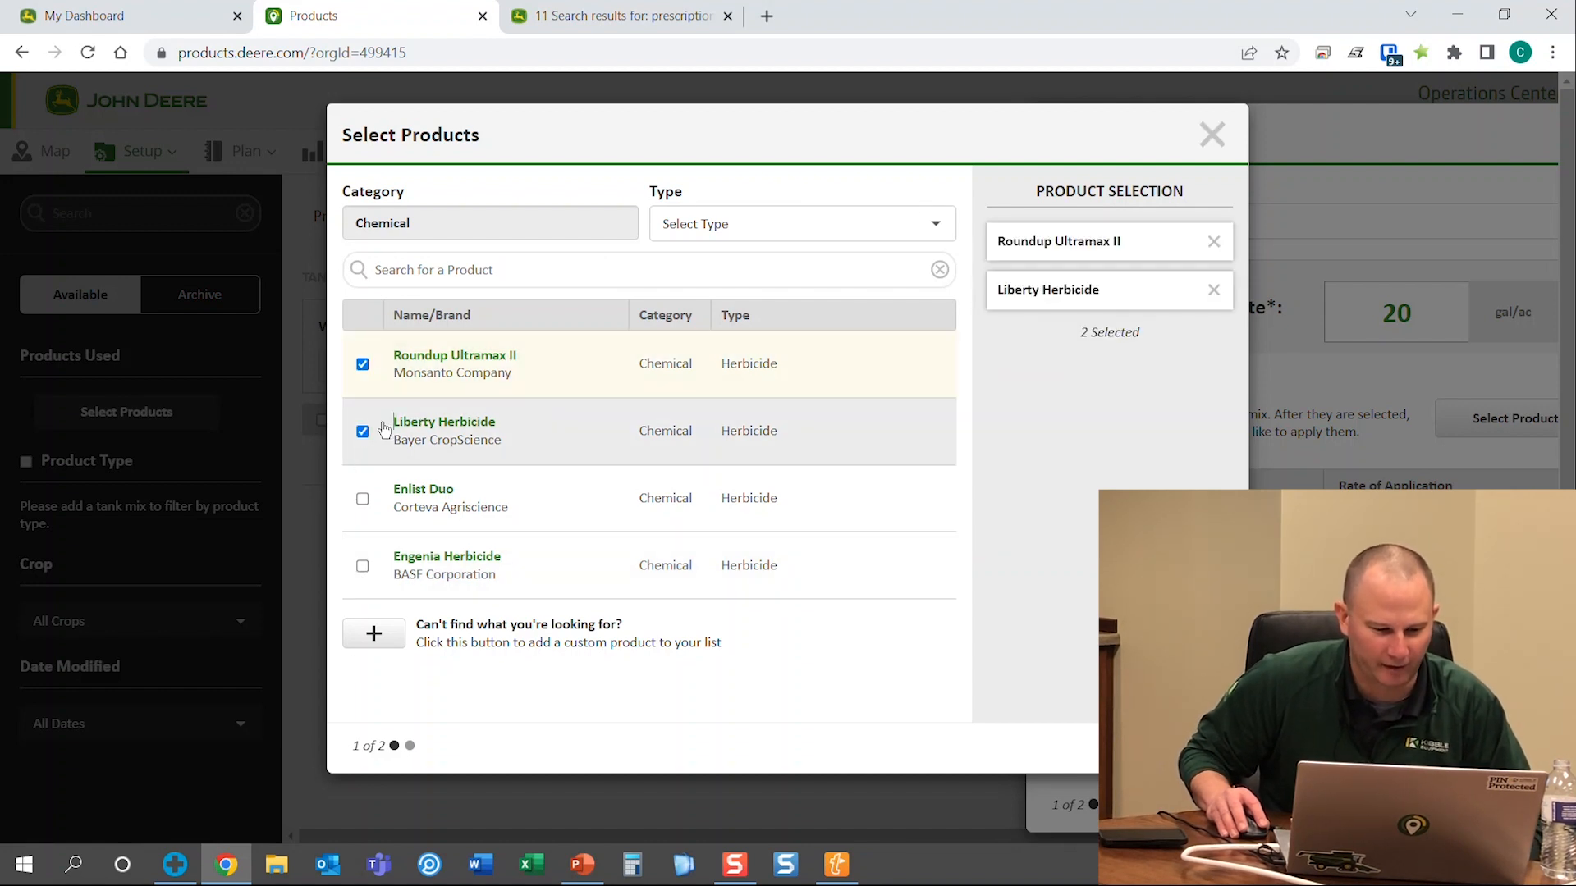
click(362, 498)
click(362, 568)
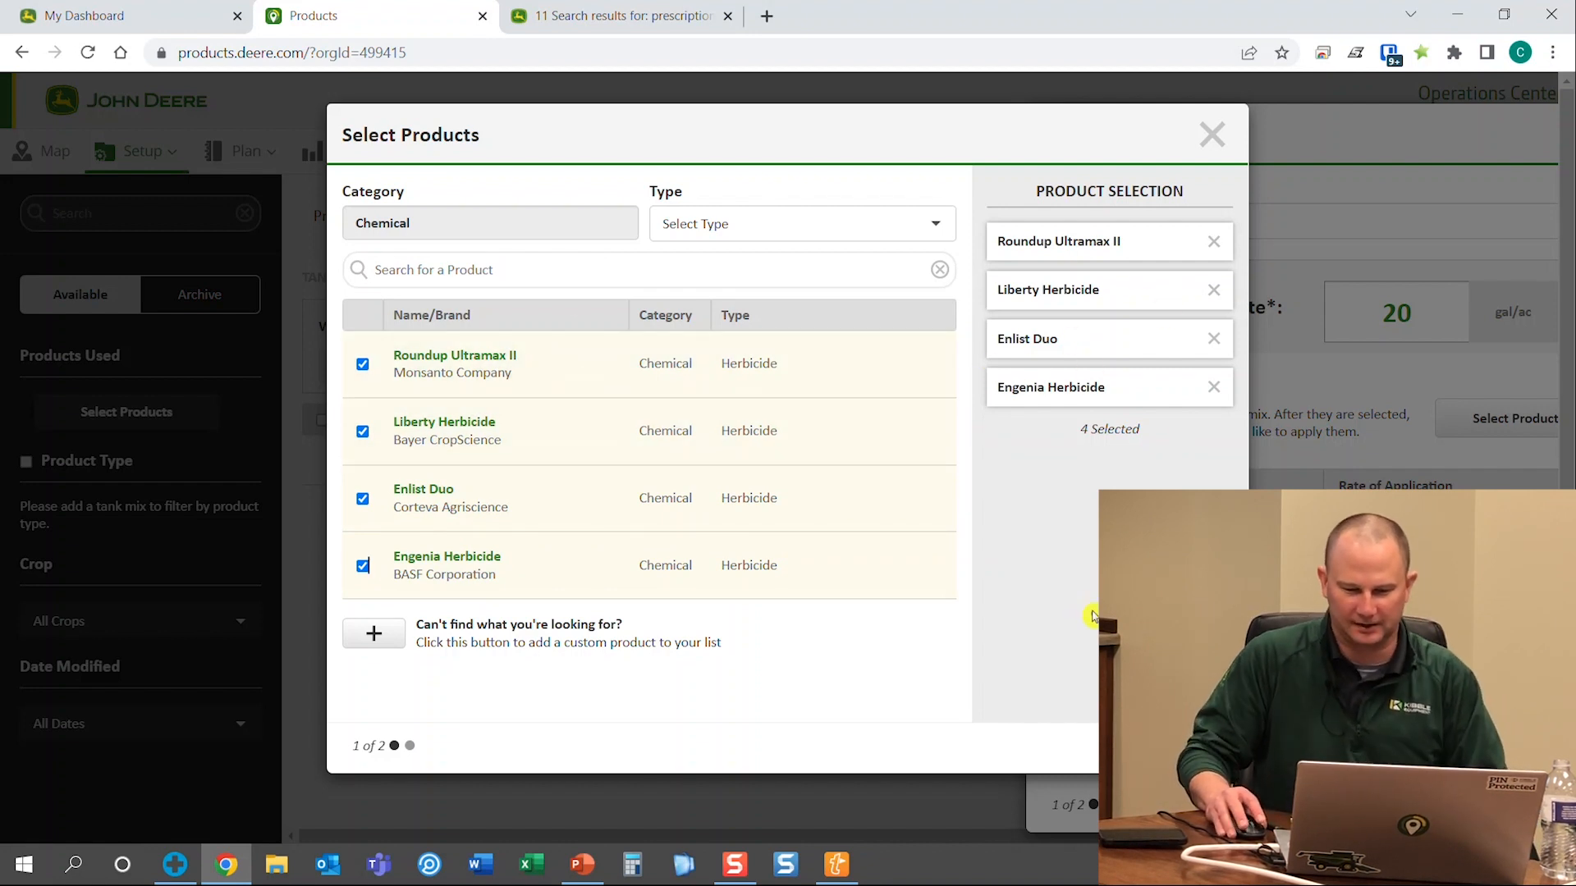
click(1200, 748)
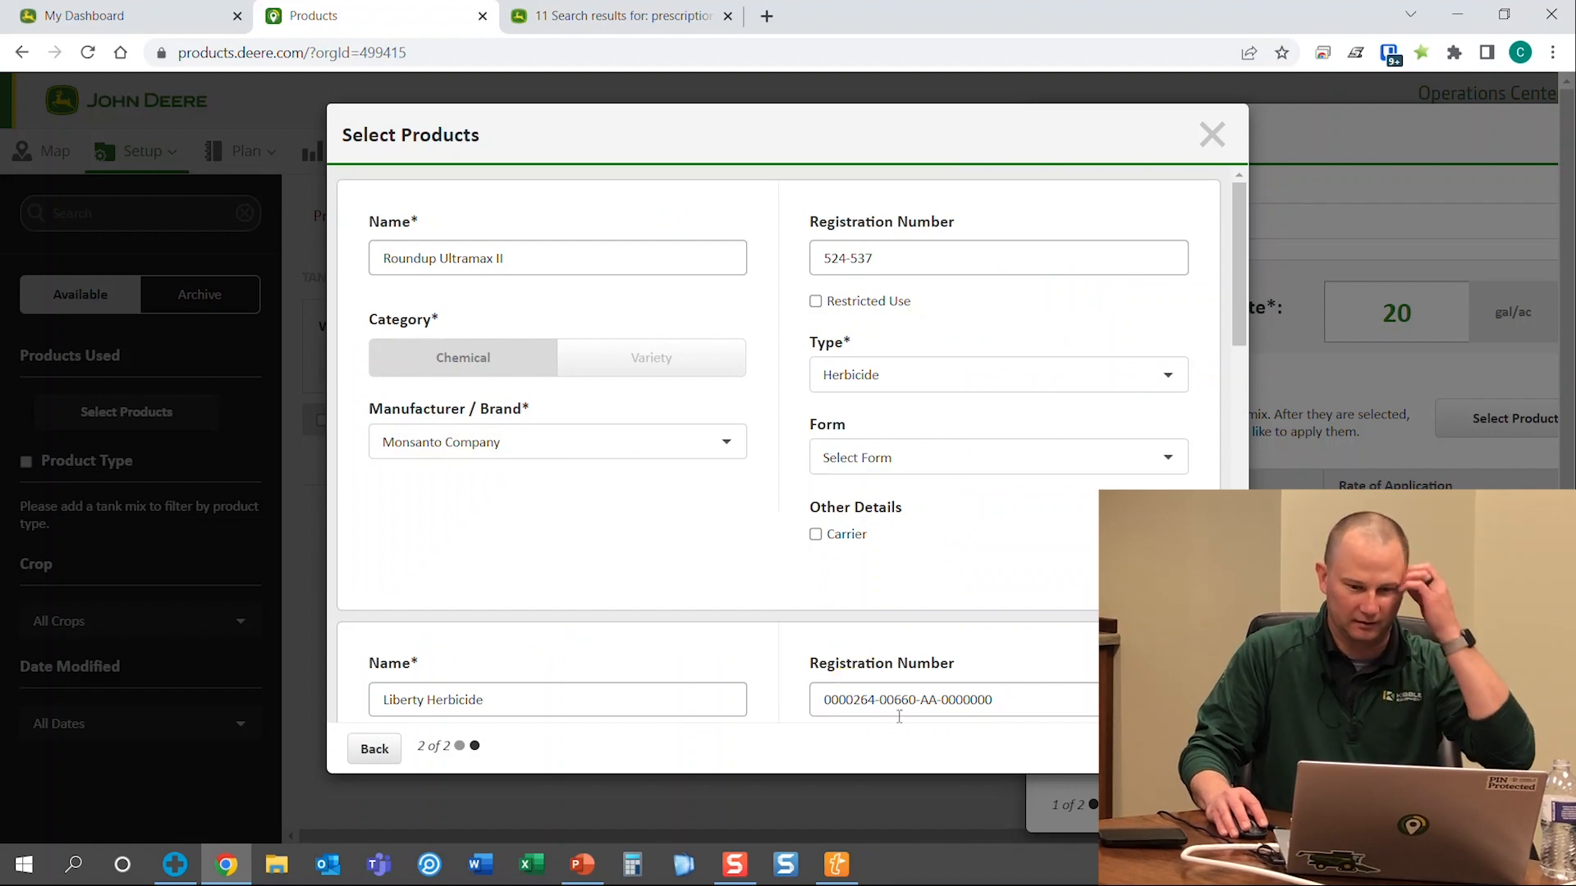
click(1201, 748)
Set Roundup Ultramax II's rate to 1 and Liberty Herbicide's rate to 2 floz/ac
scroll(636, 530, down, 2)
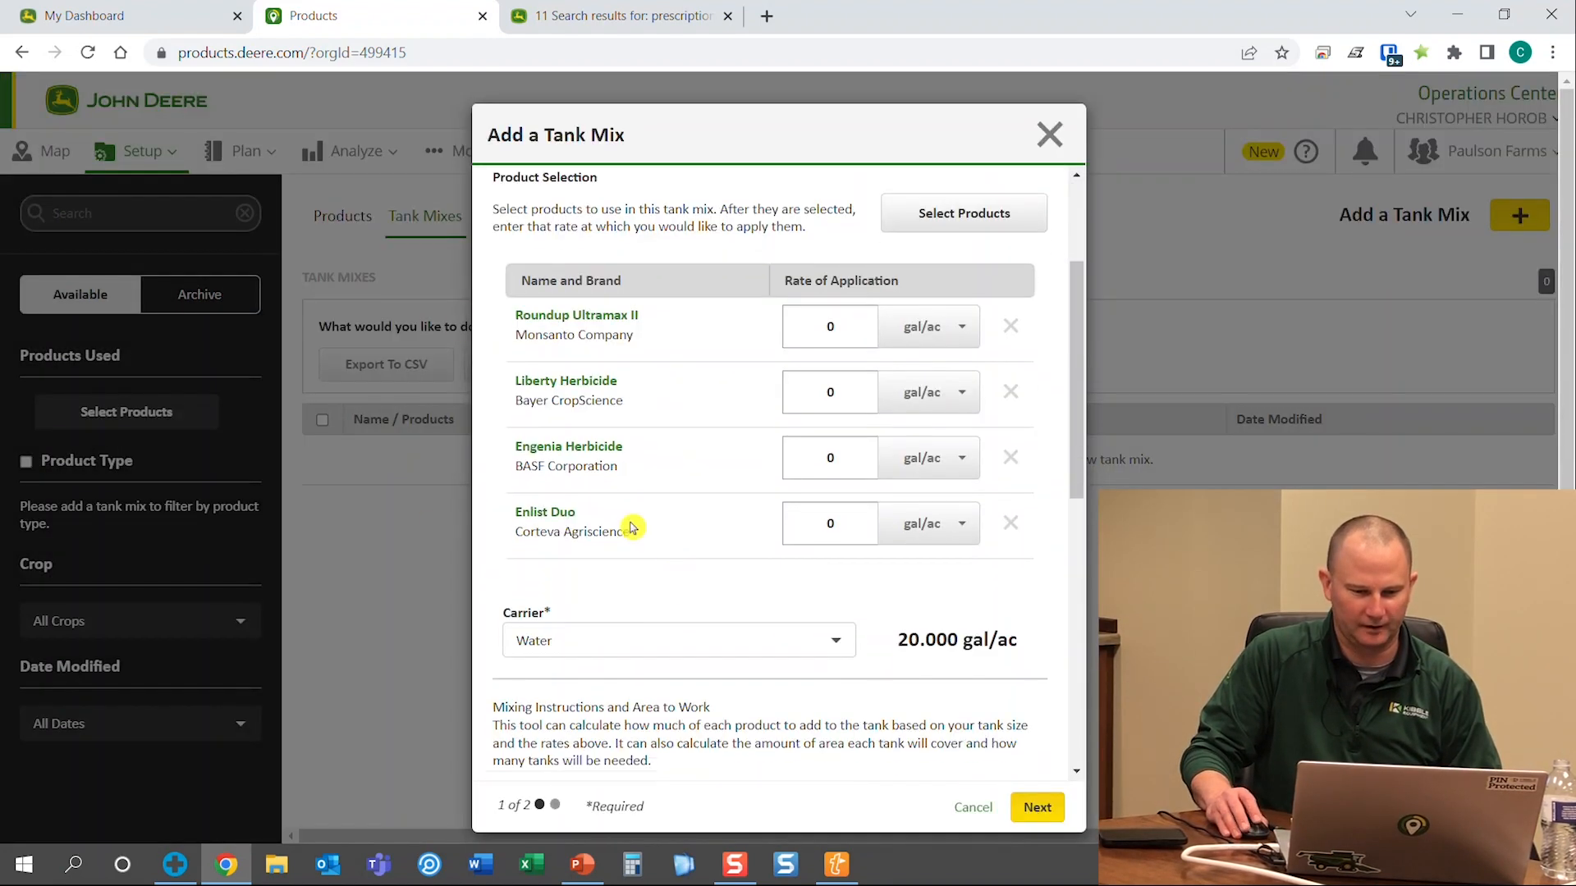
click(839, 337)
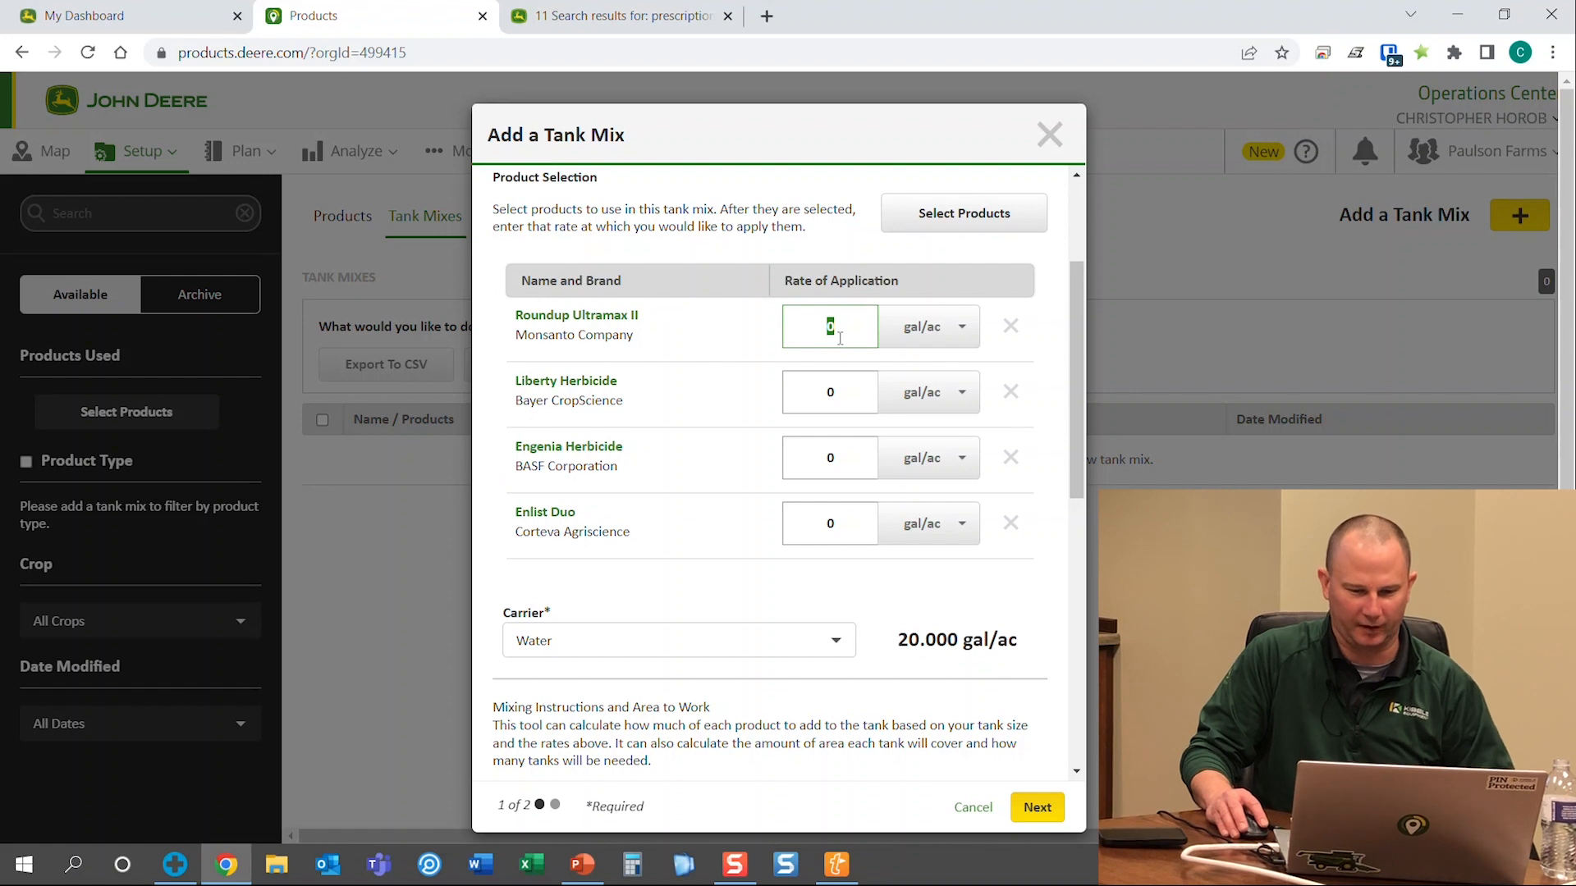
text(1)
click(853, 393)
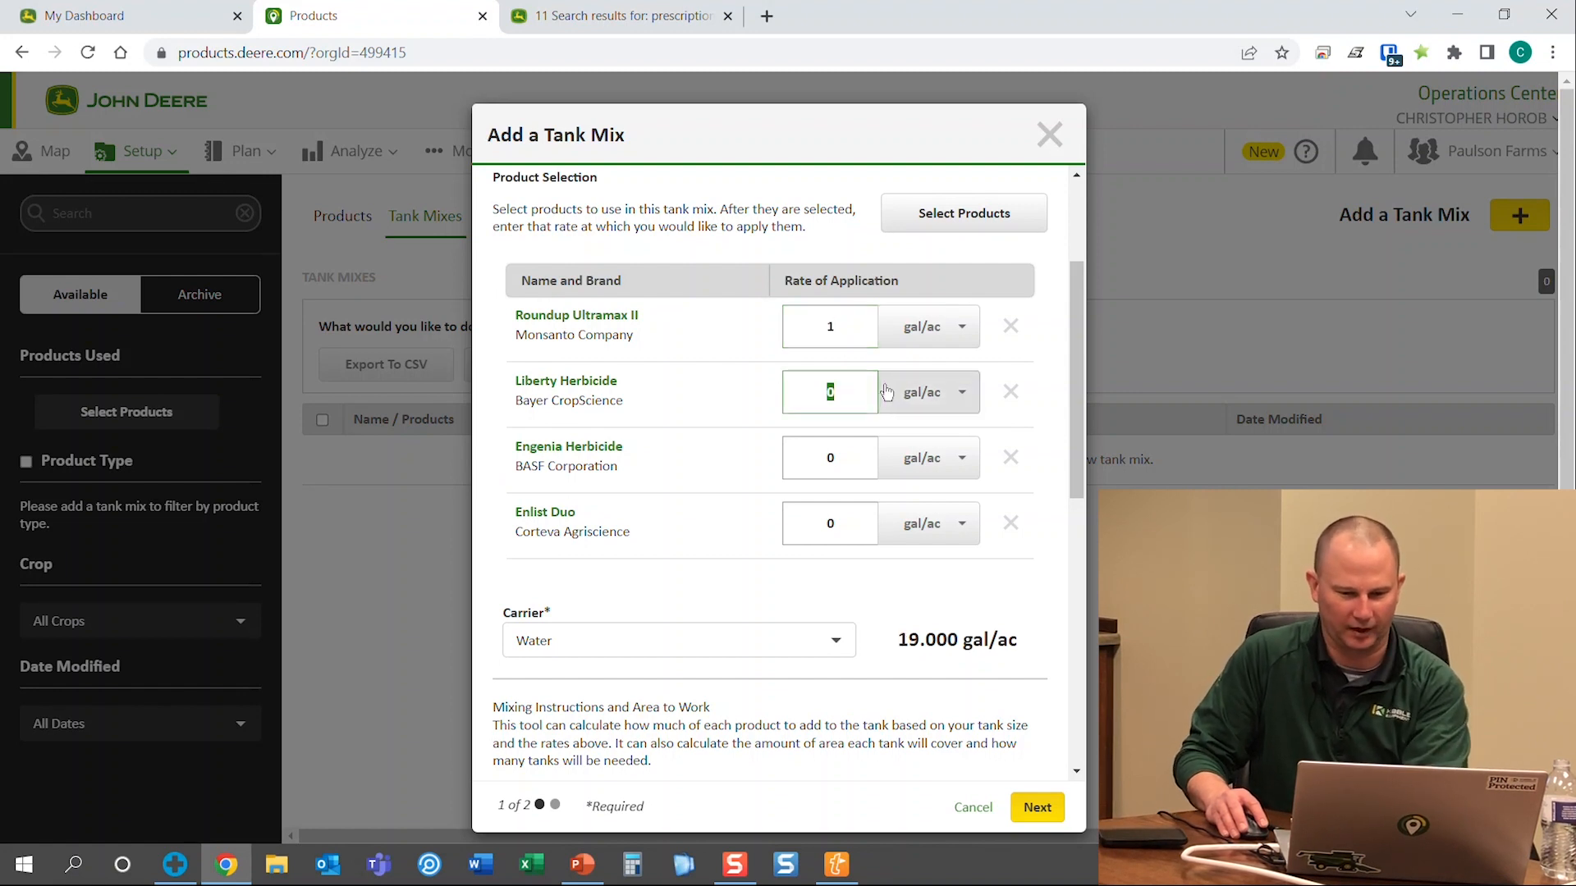
text(2)
click(895, 393)
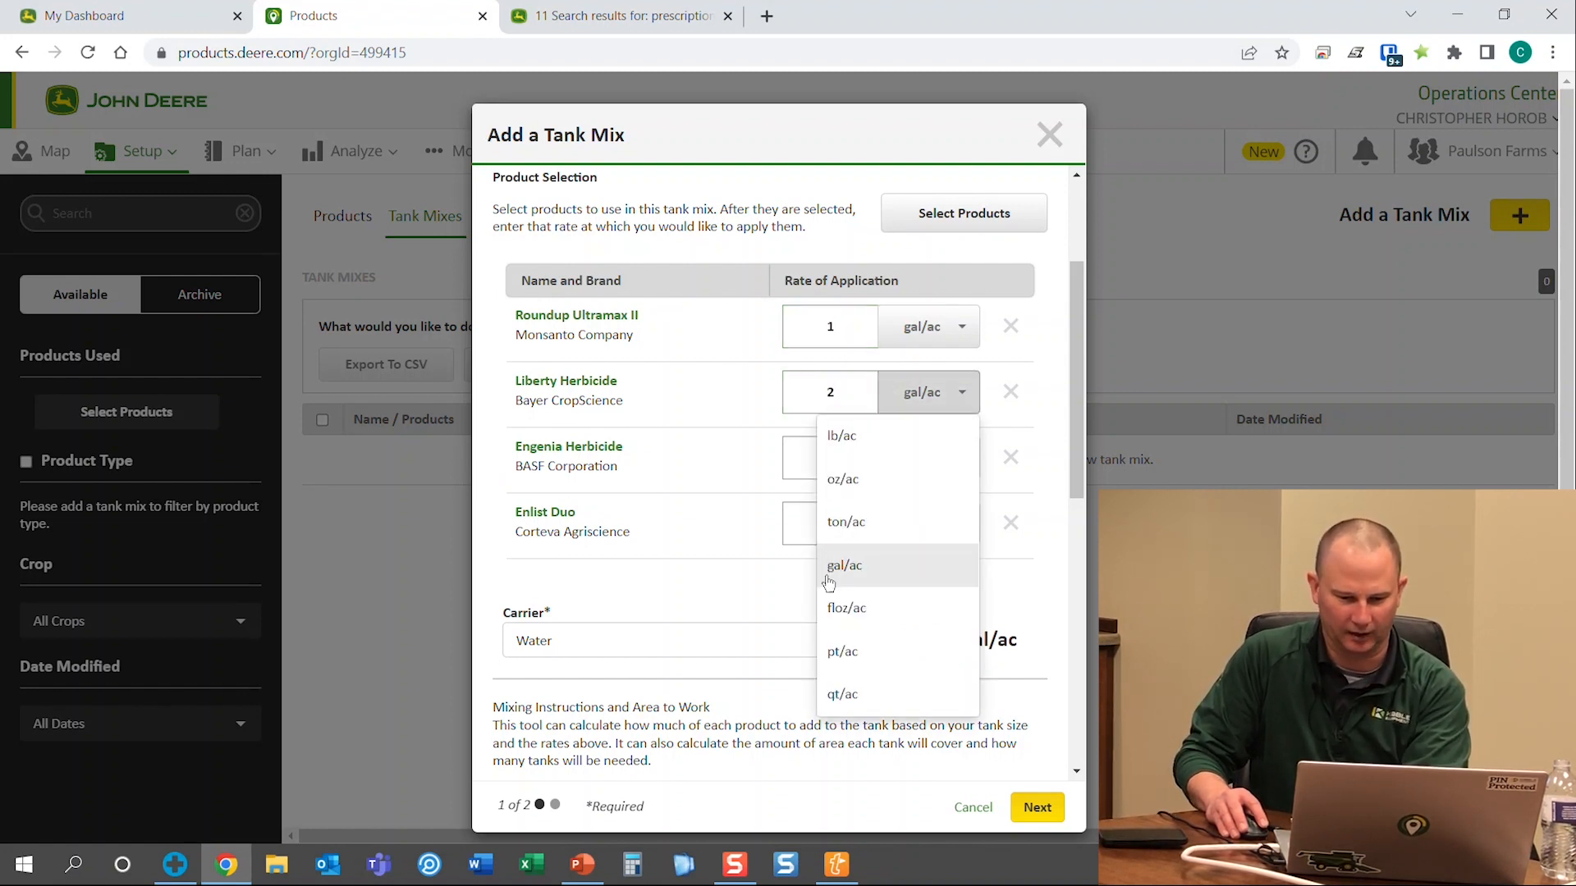
click(852, 607)
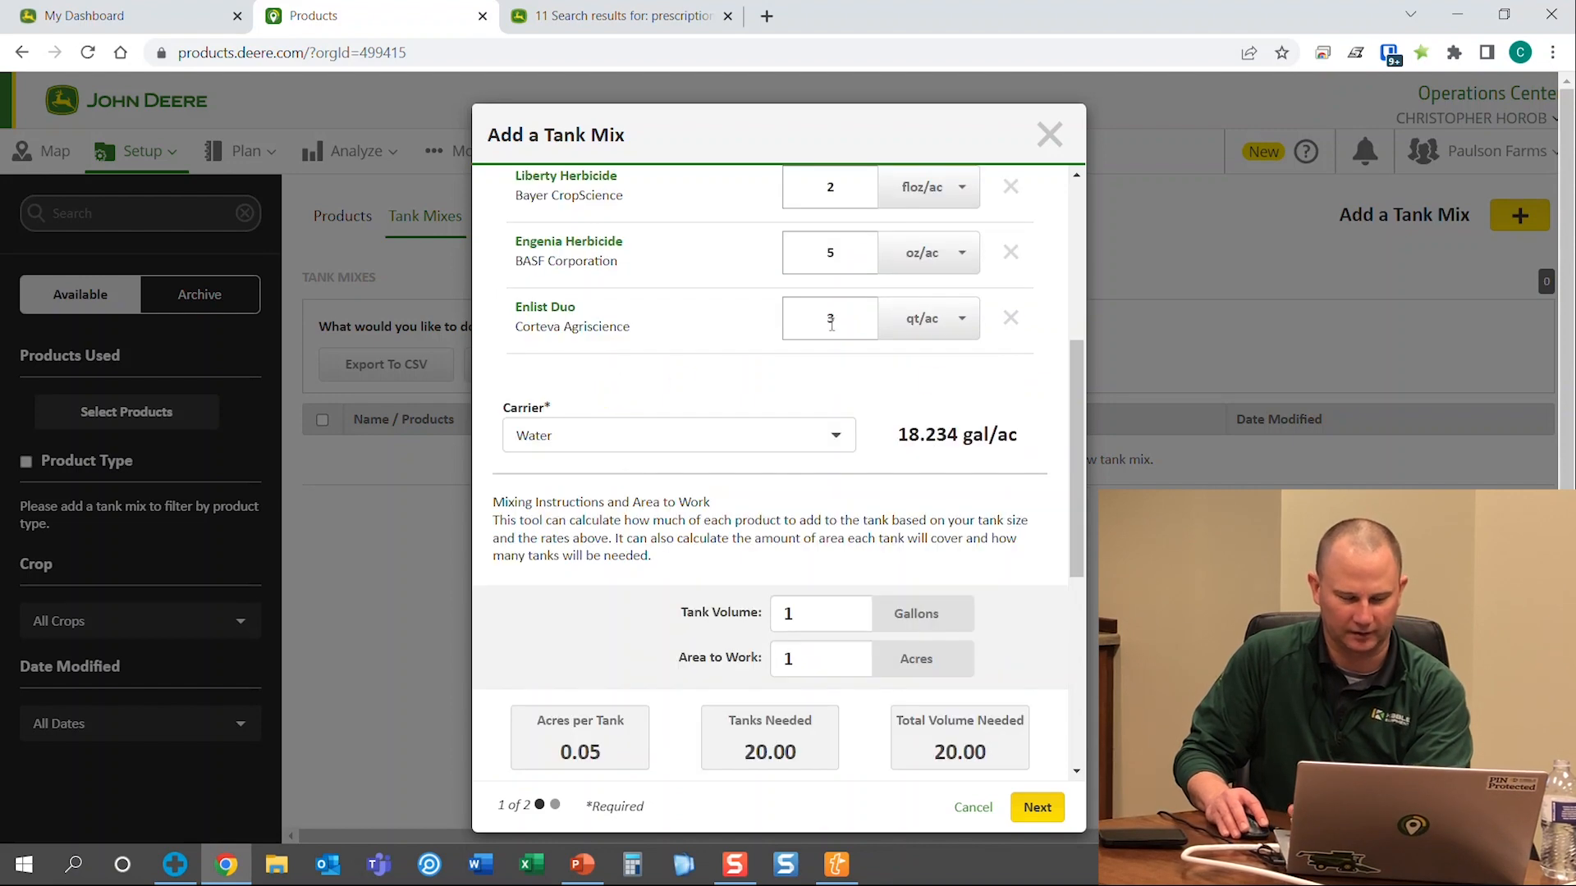
scroll(689, 468, up, 2)
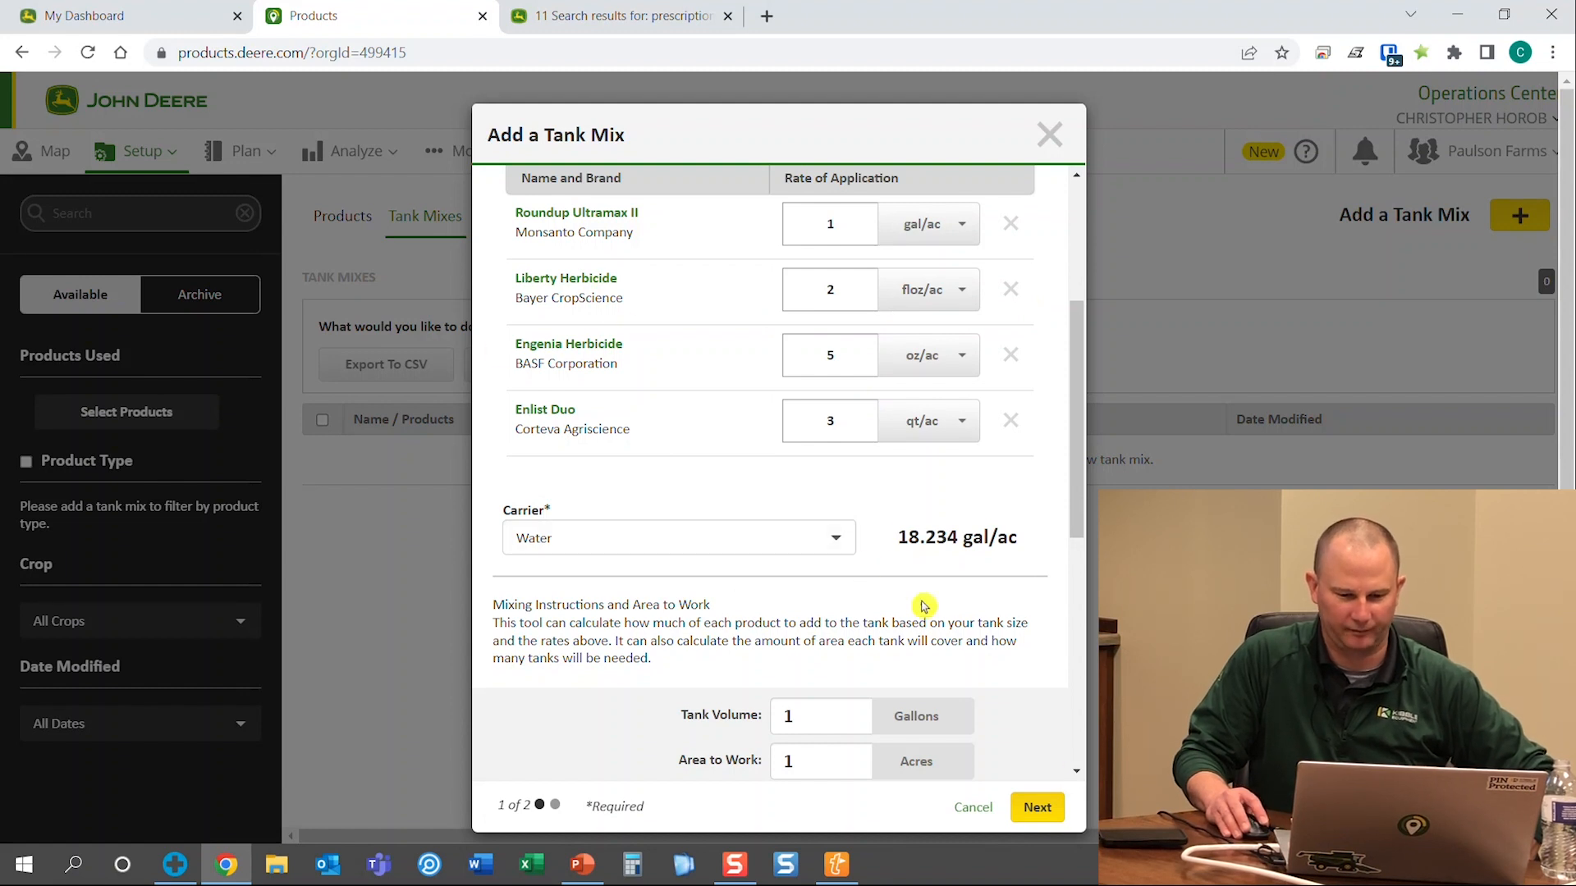
drag(1092, 513, 1022, 617)
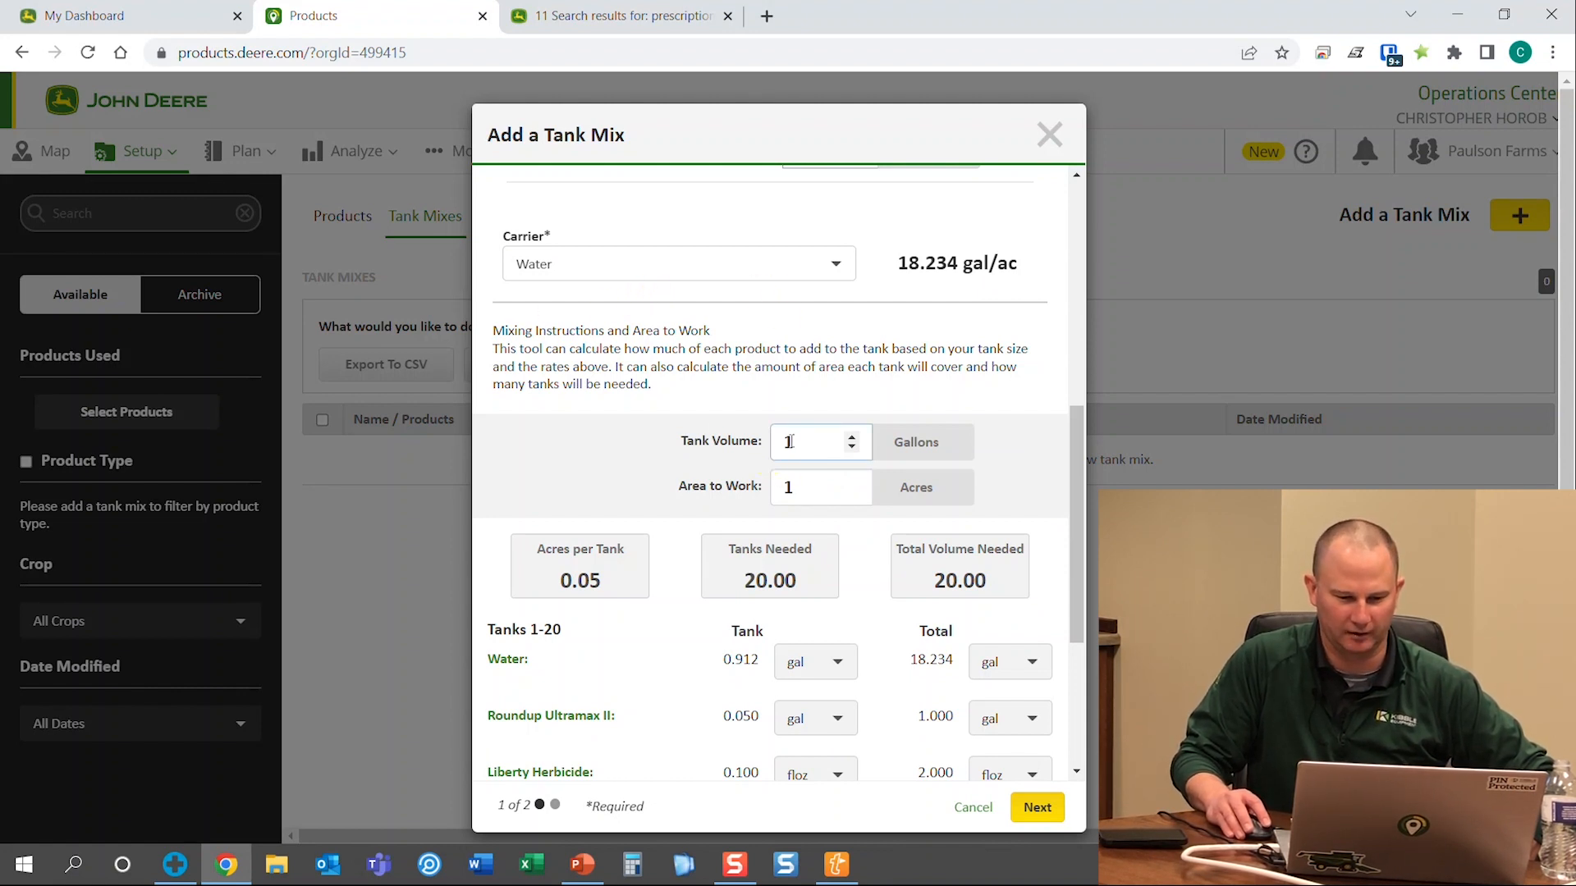
Set Tank Volume to 1200 gallons and Area to Work to 1000 acres
text(200)
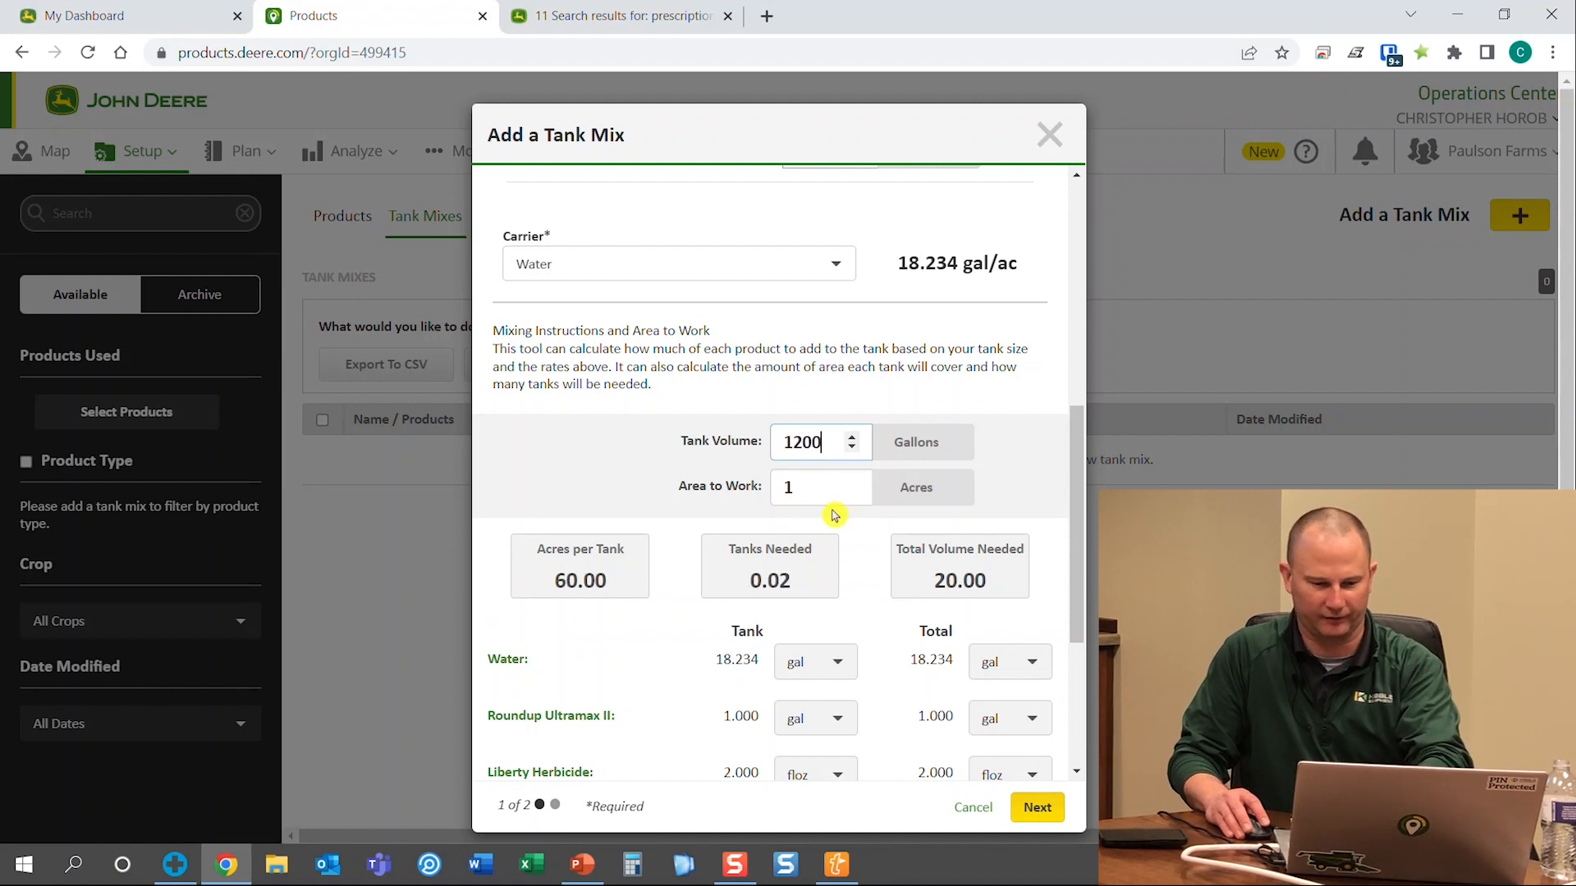
click(792, 487)
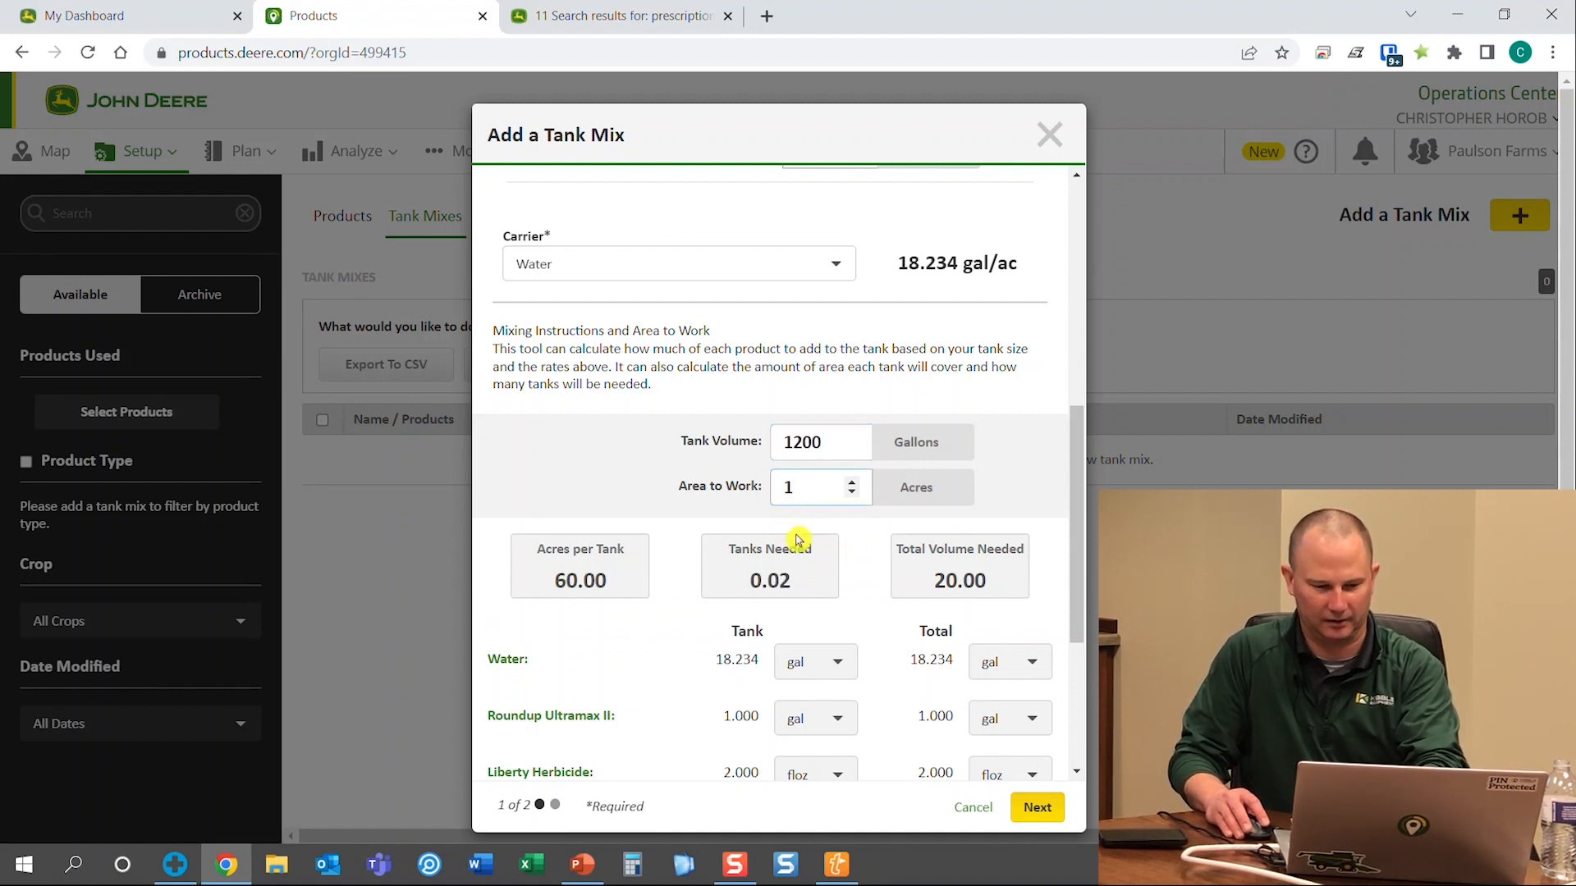
text(000)
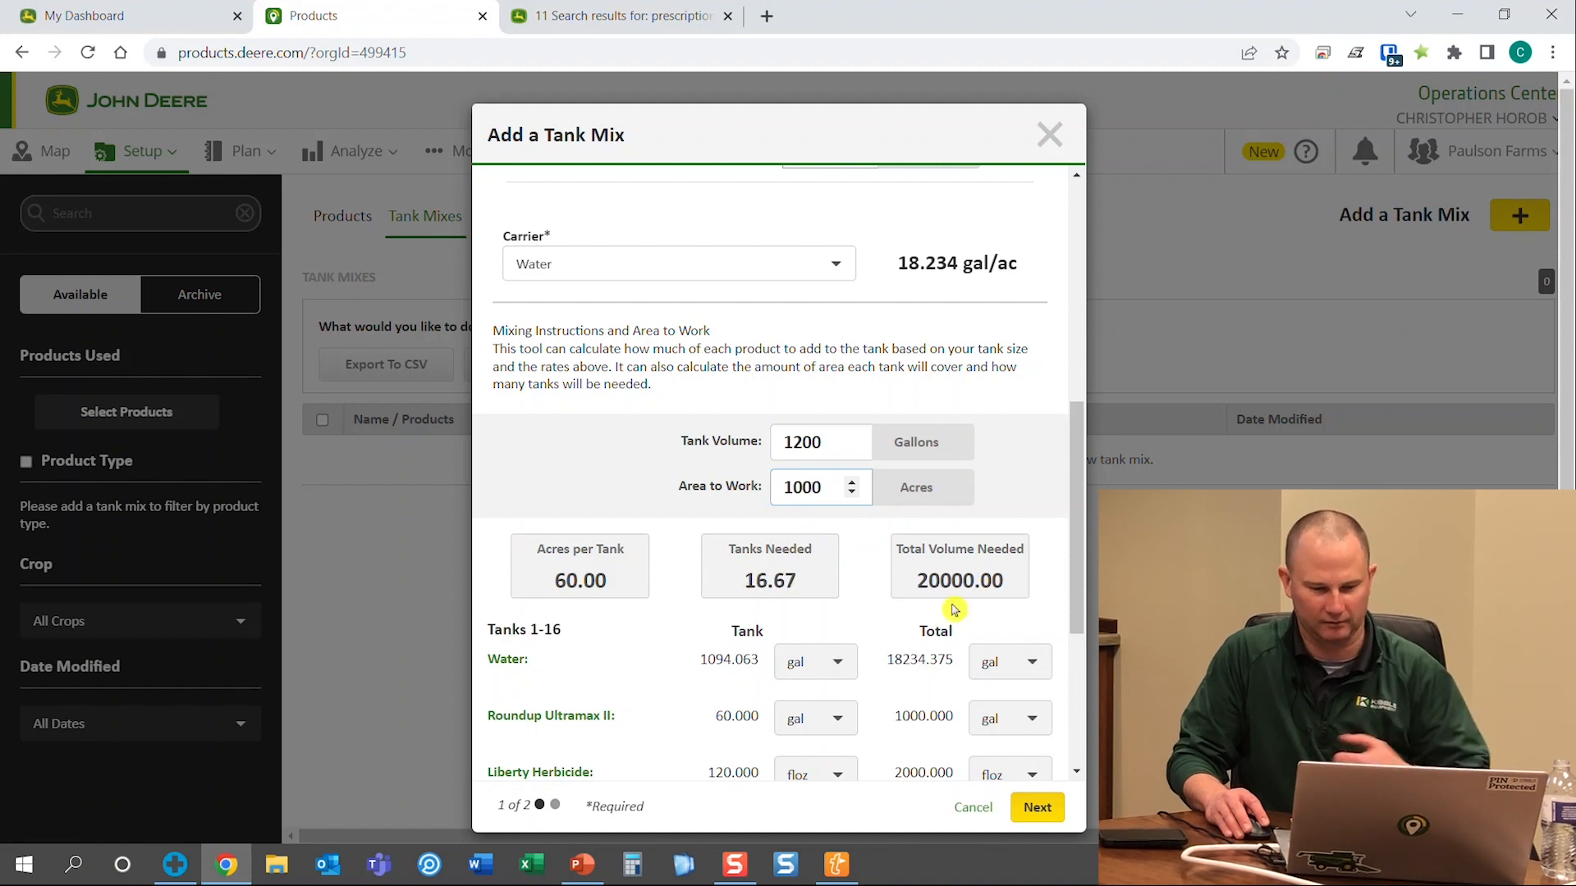
Review the 60 acres per tank and 16.67 tanks needed, then start a tank mix note
drag(1080, 587, 1070, 696)
drag(532, 353, 702, 358)
click(611, 348)
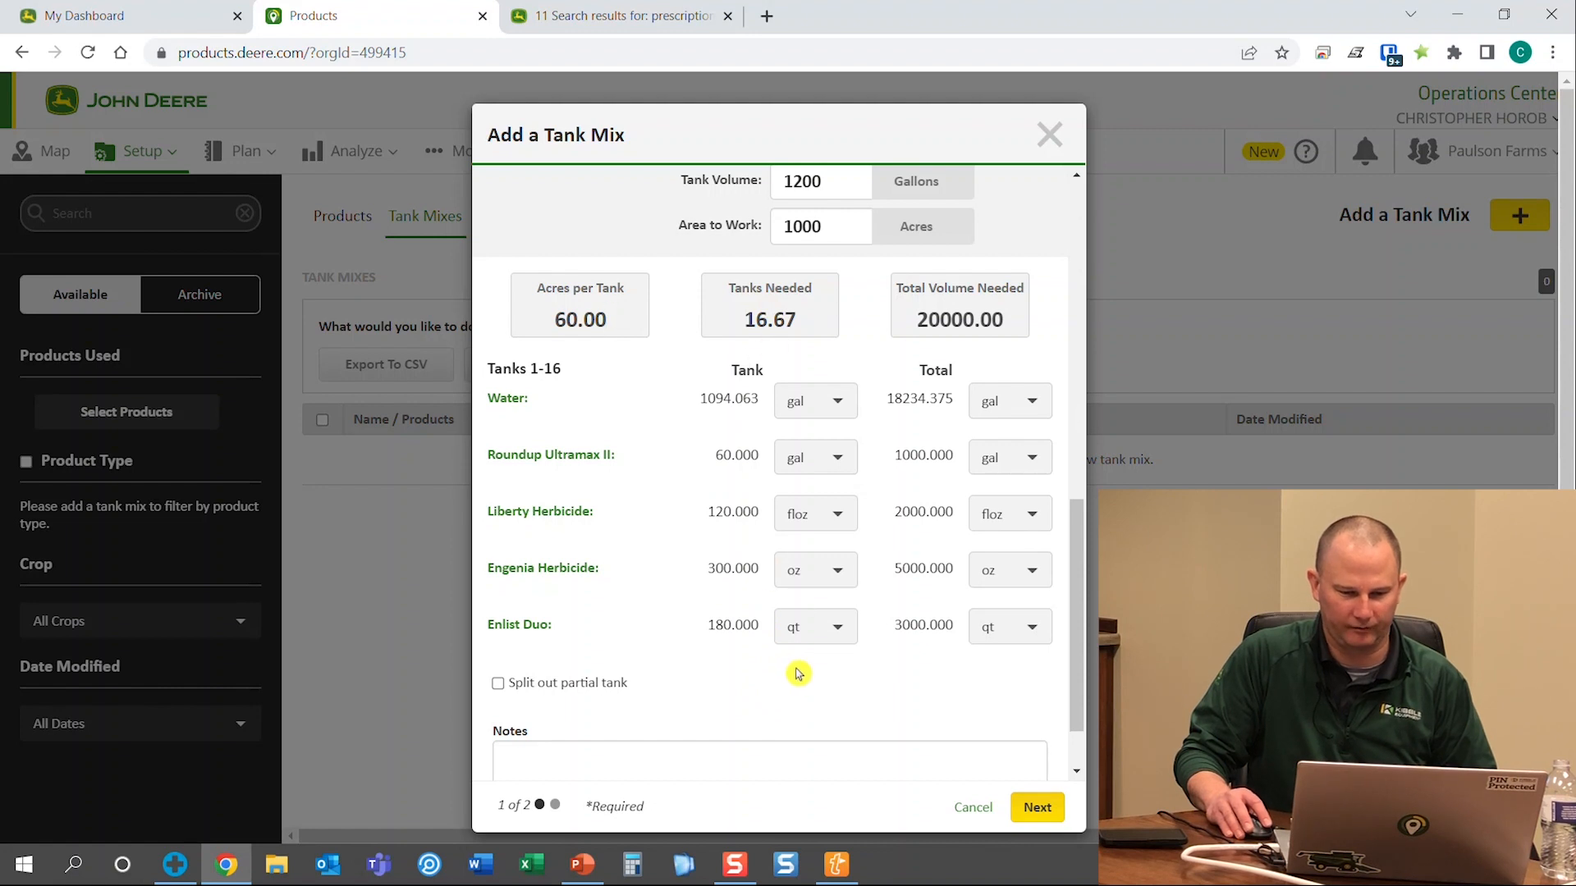
scroll(800, 669, down, 1)
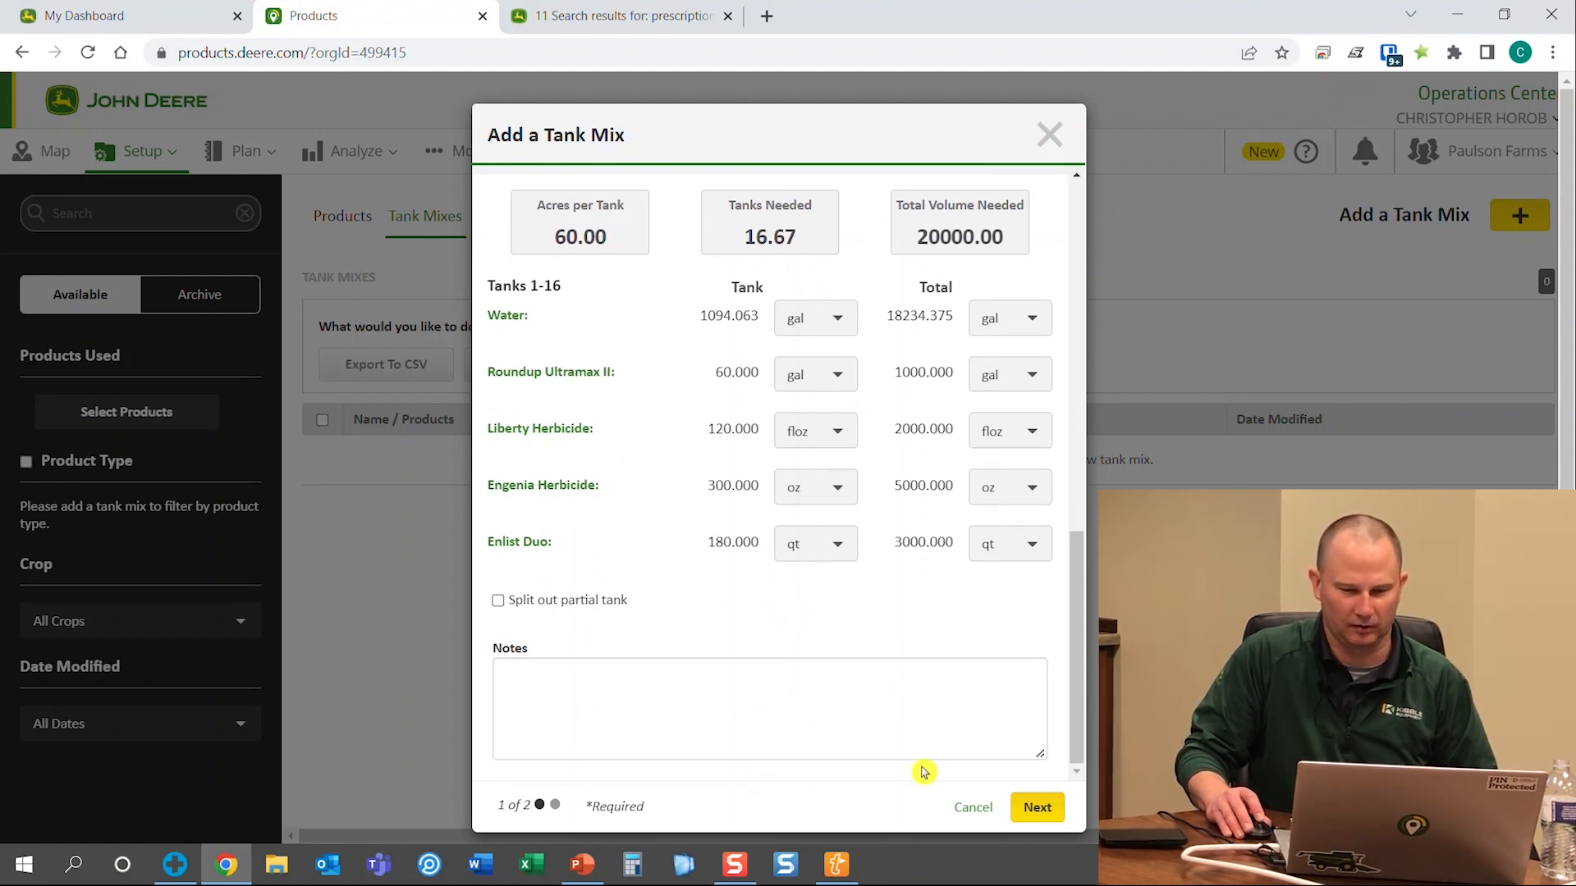
scroll(910, 765, up, 4)
scroll(968, 754, down, 4)
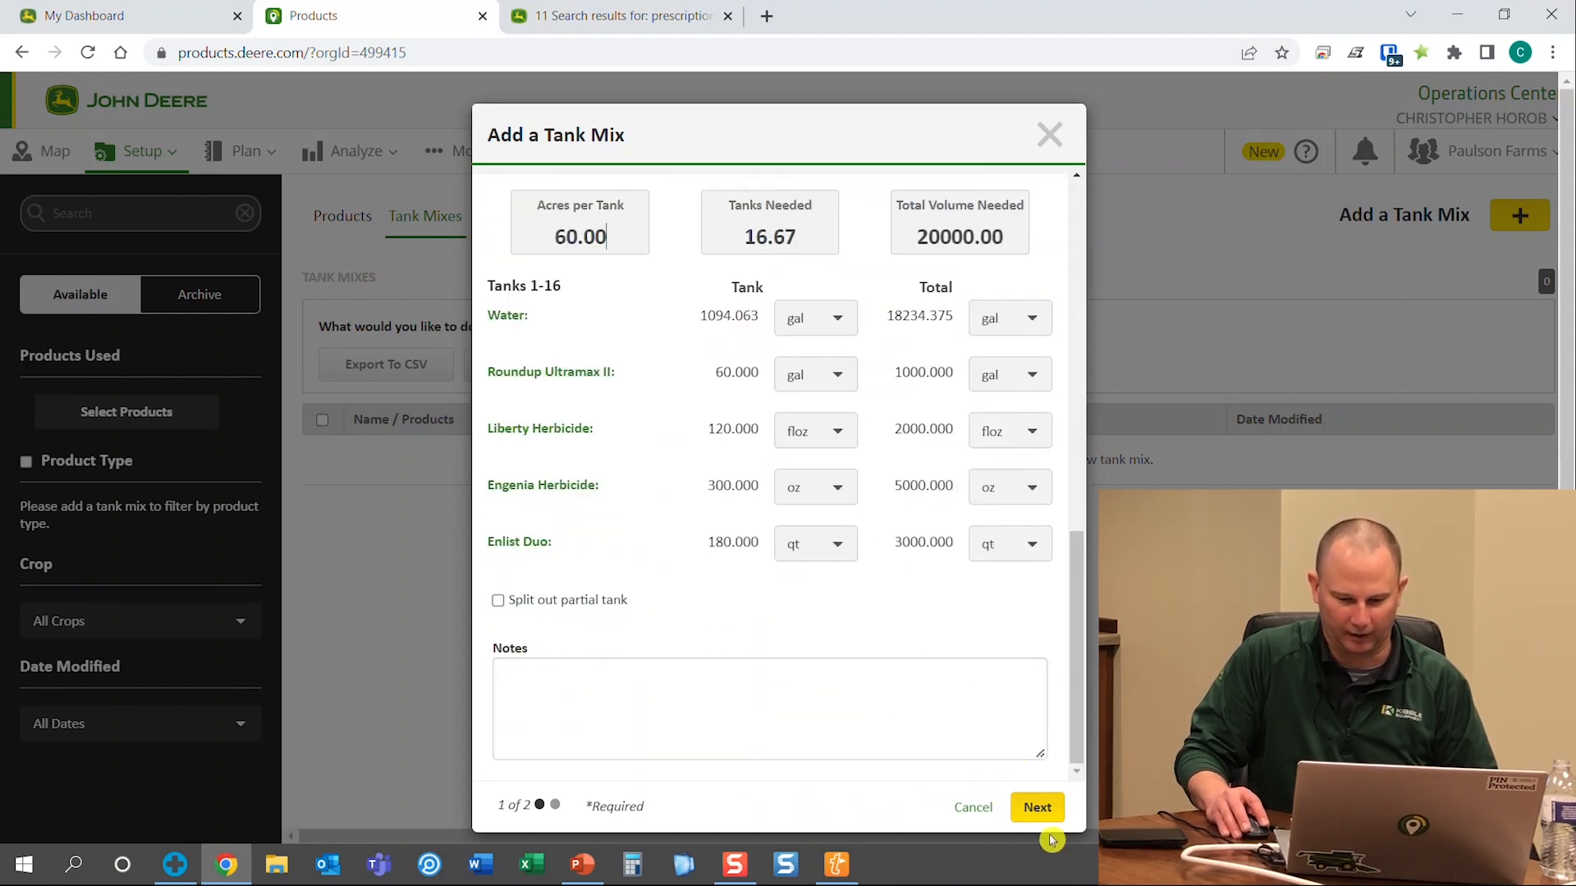
click(862, 741)
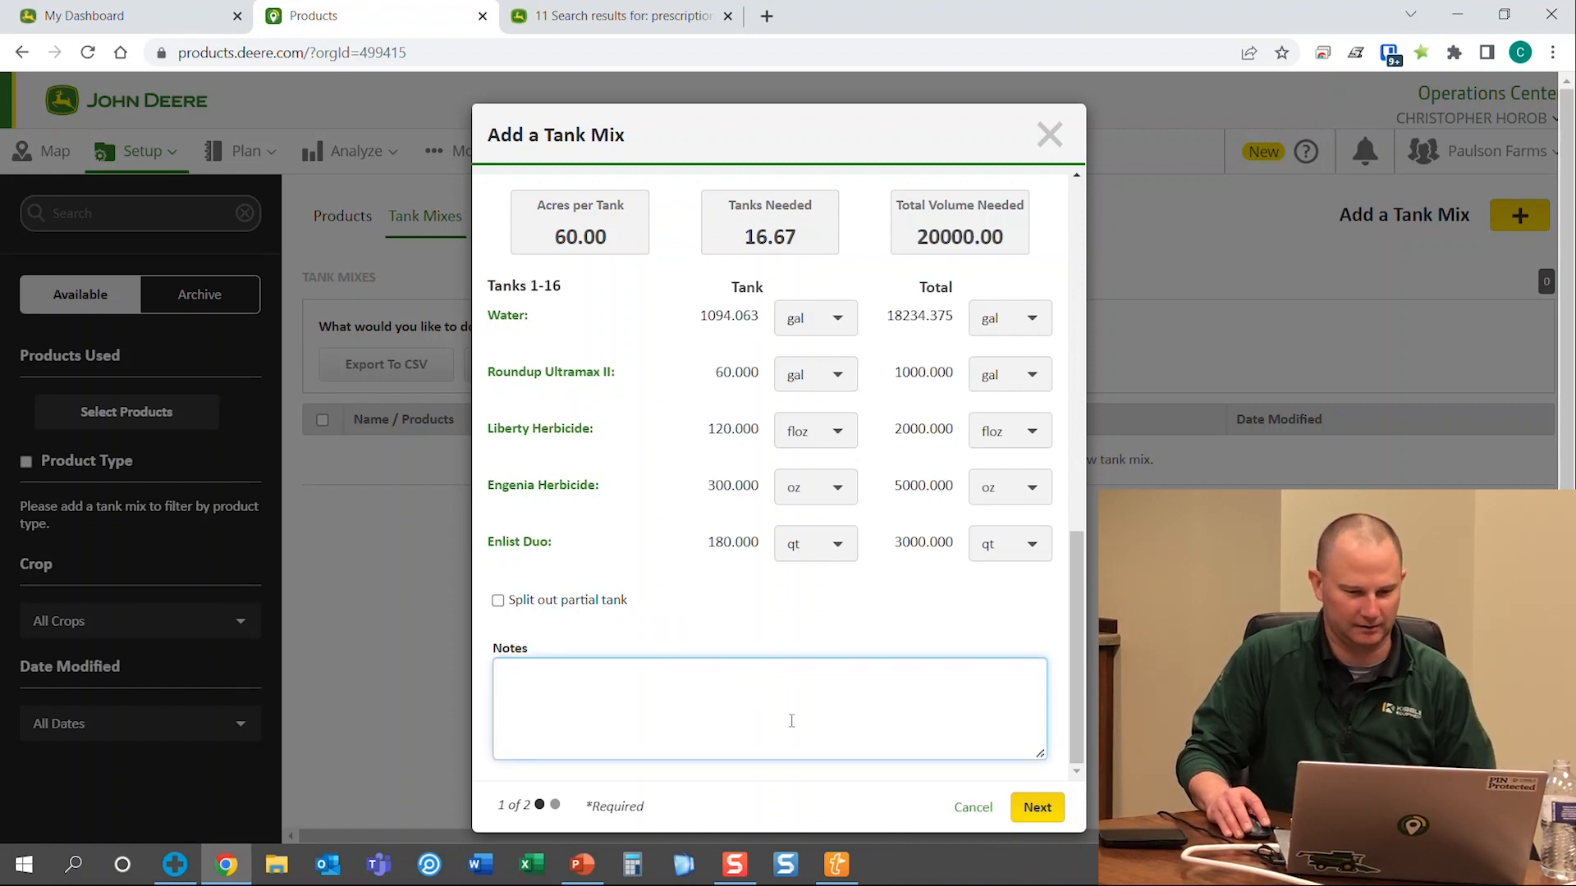
Name the new tank mix 'Test Mix' and save it to the Tank Mixes list
click(1042, 811)
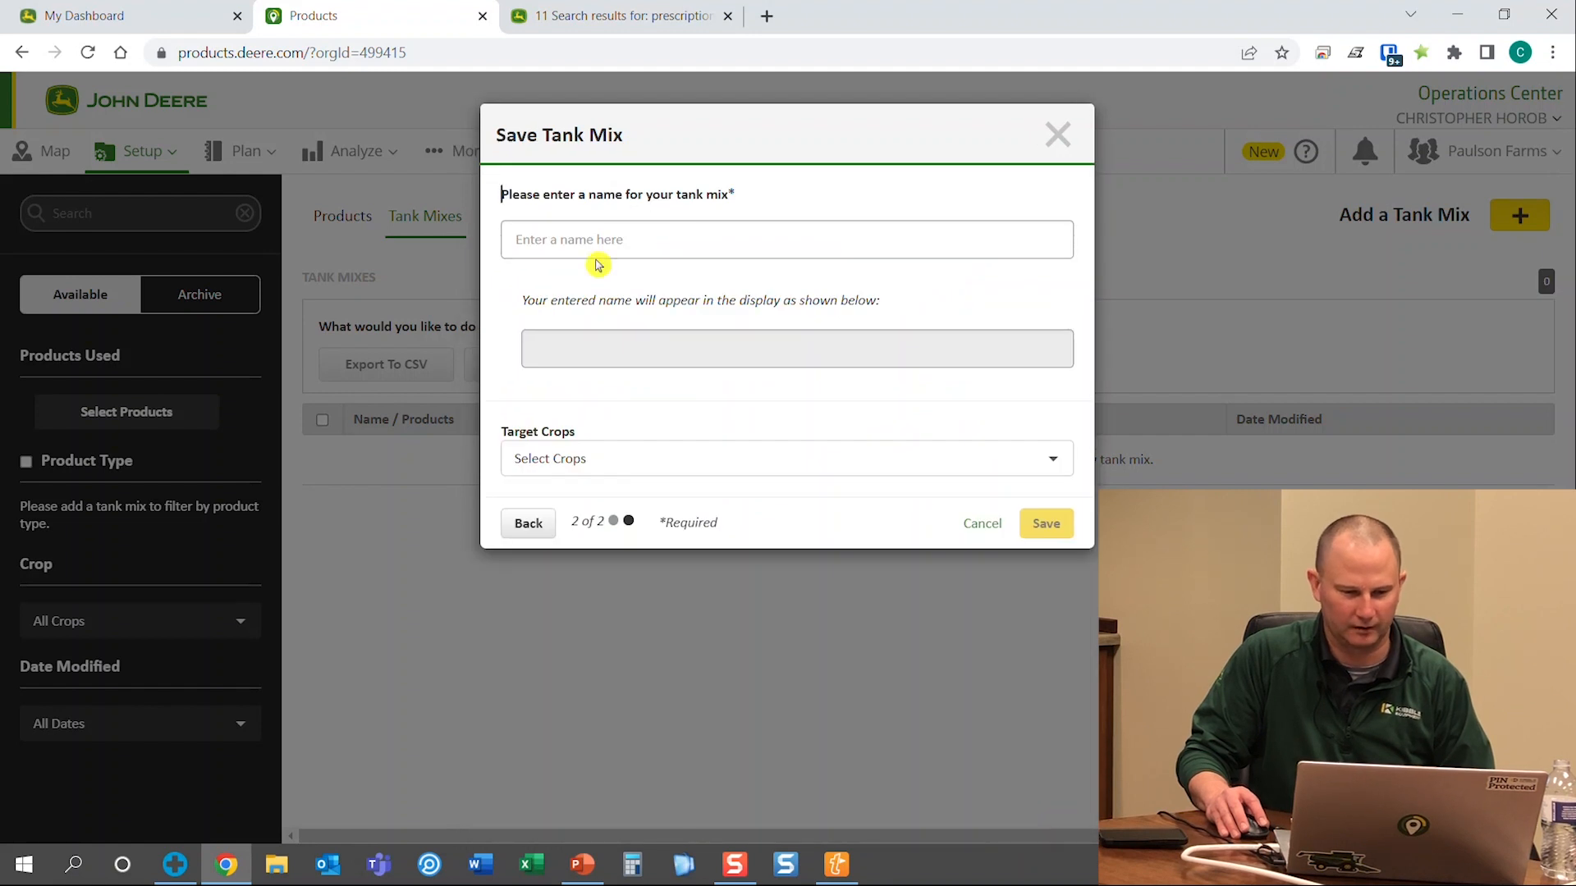
text(Test m)
key(BackSpace)
text(Mix)
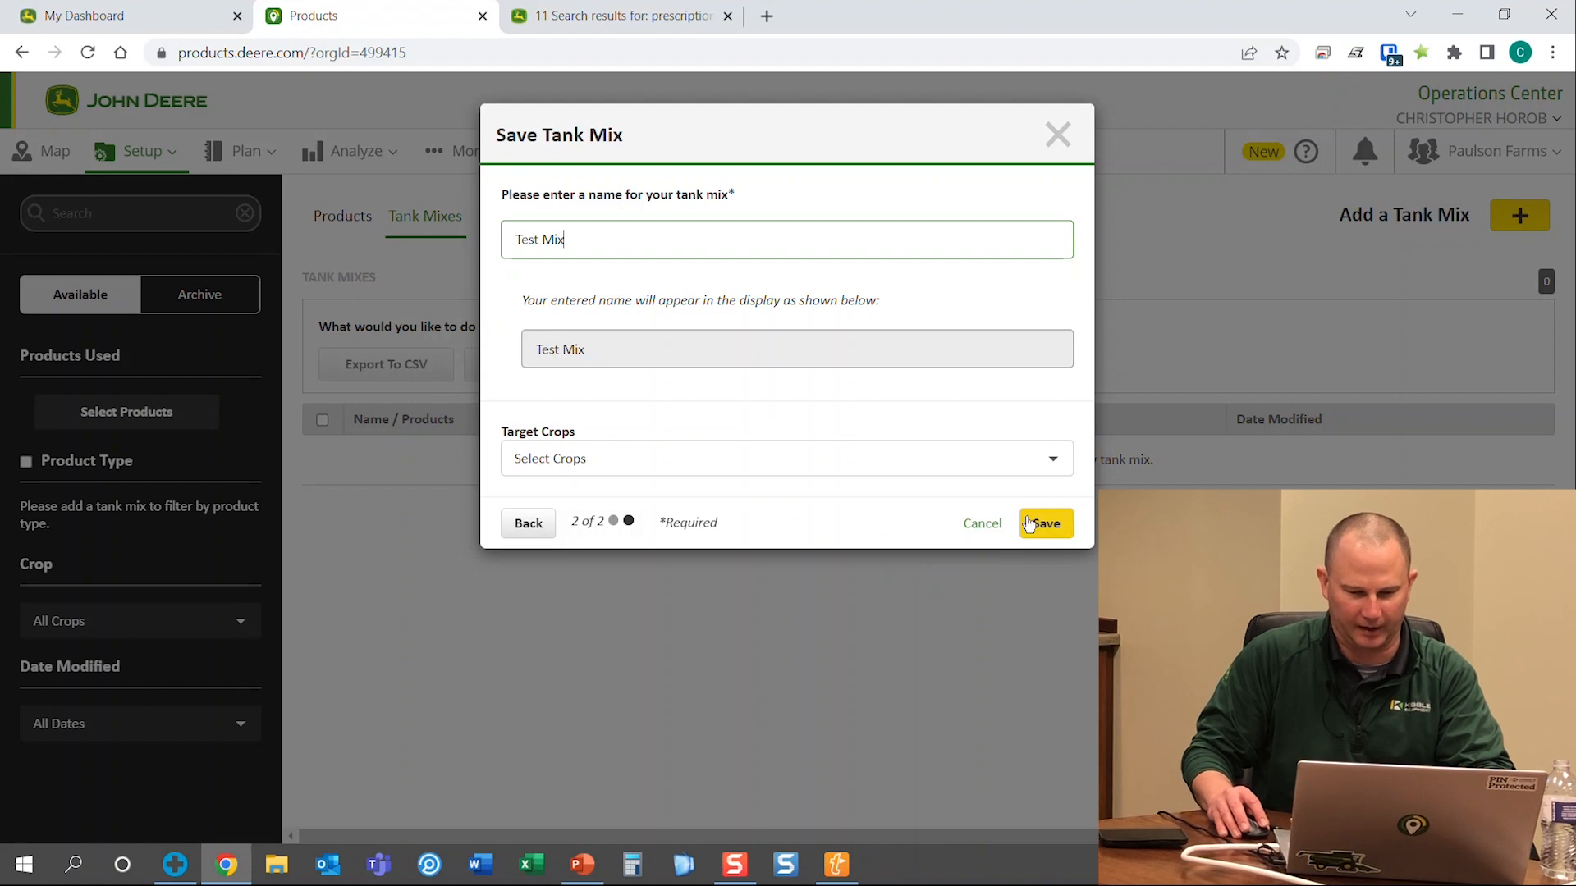
click(1058, 535)
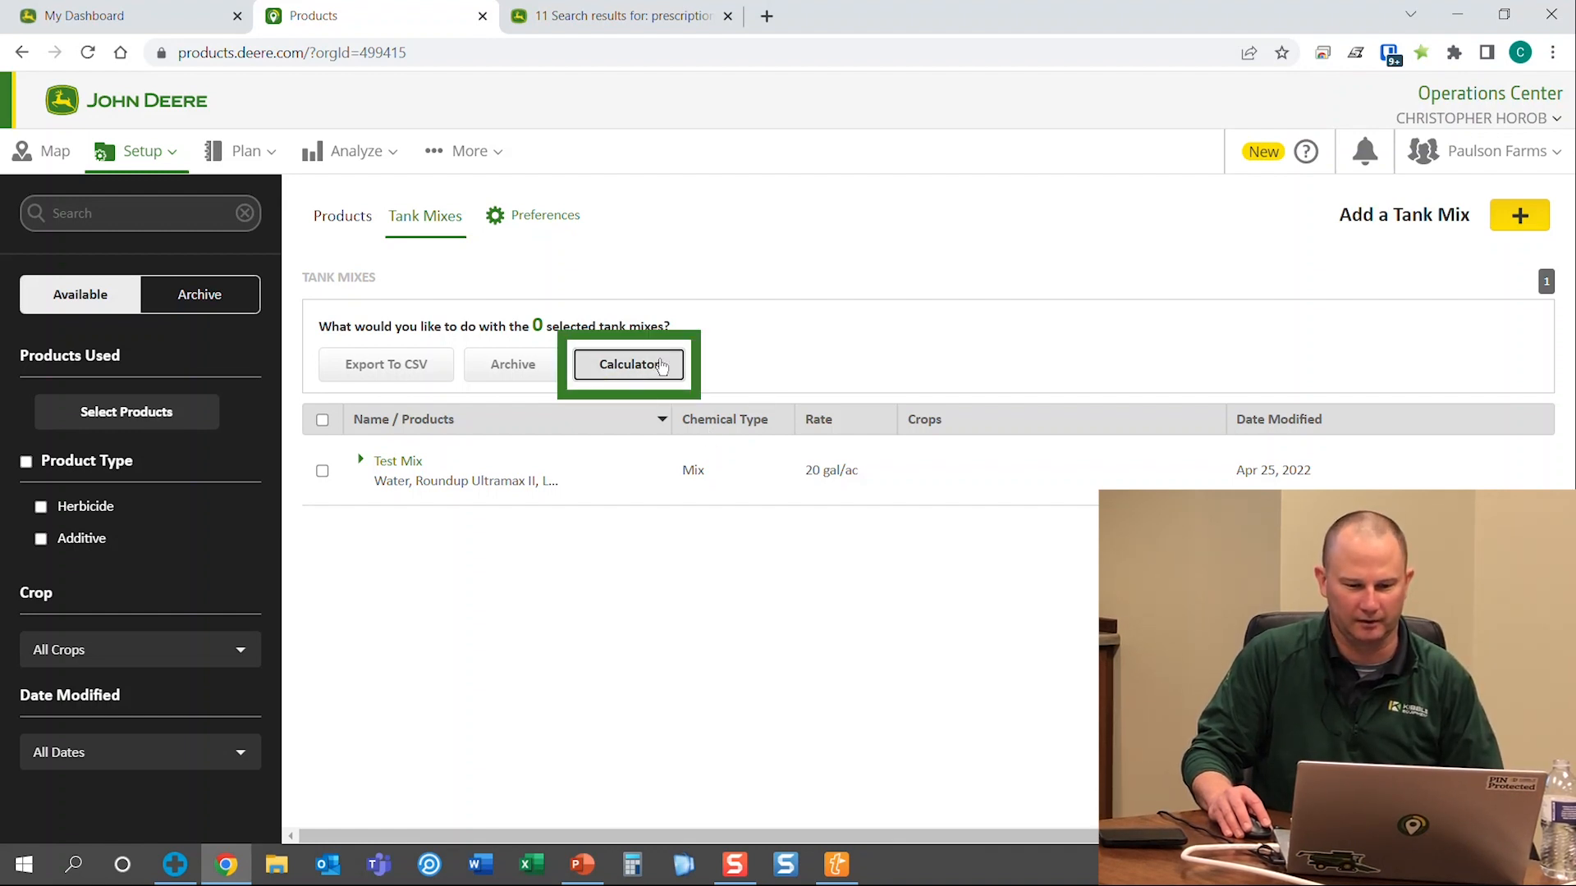
click(662, 366)
click(626, 230)
click(591, 324)
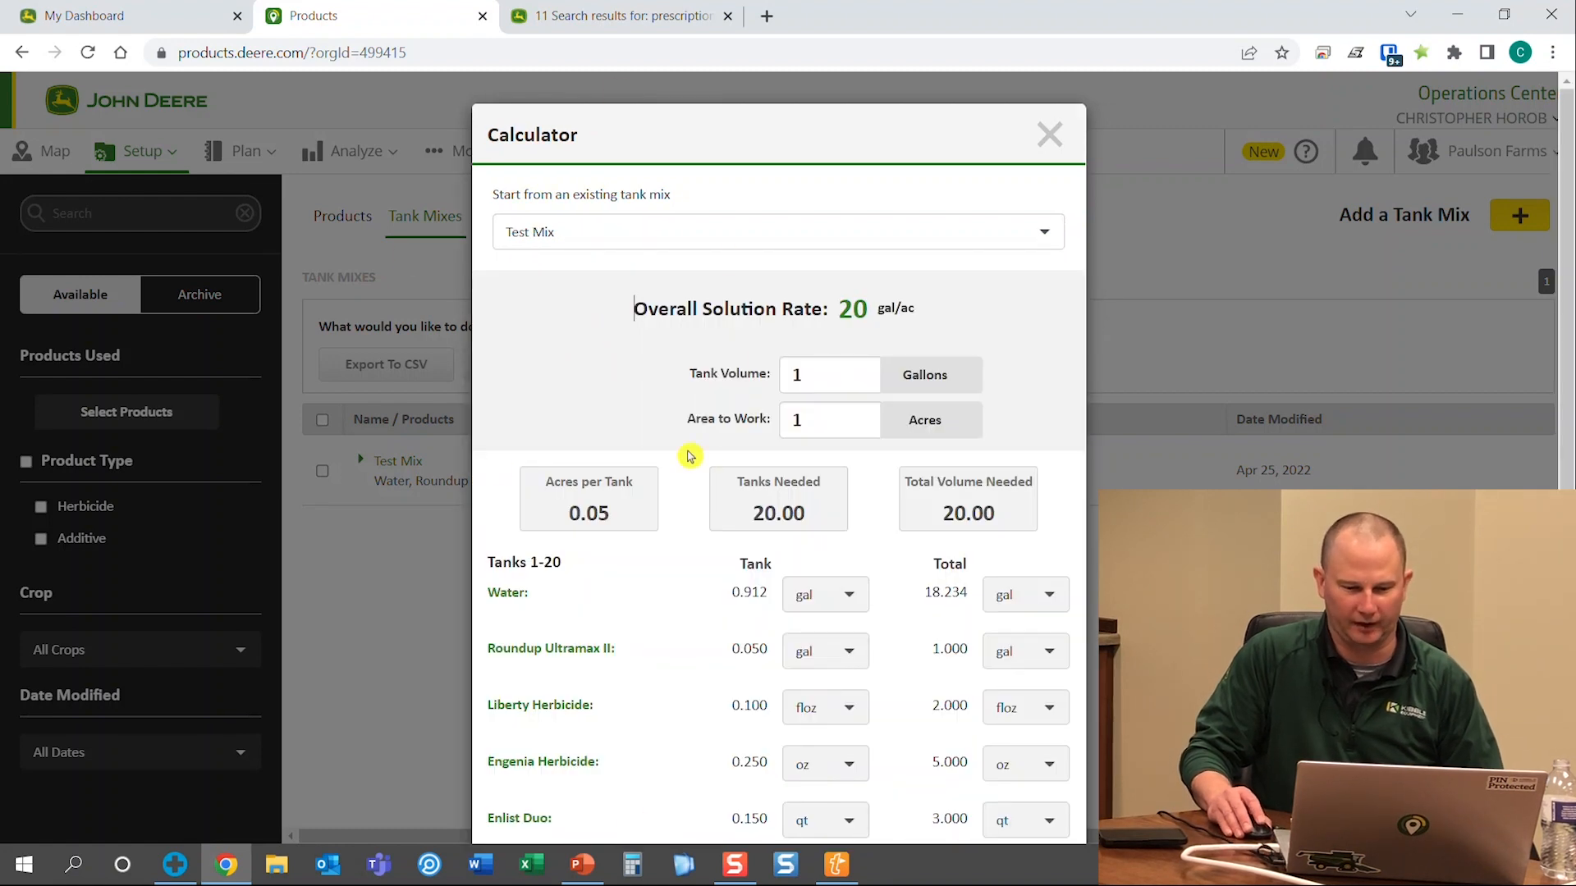
scroll(689, 457, down, 2)
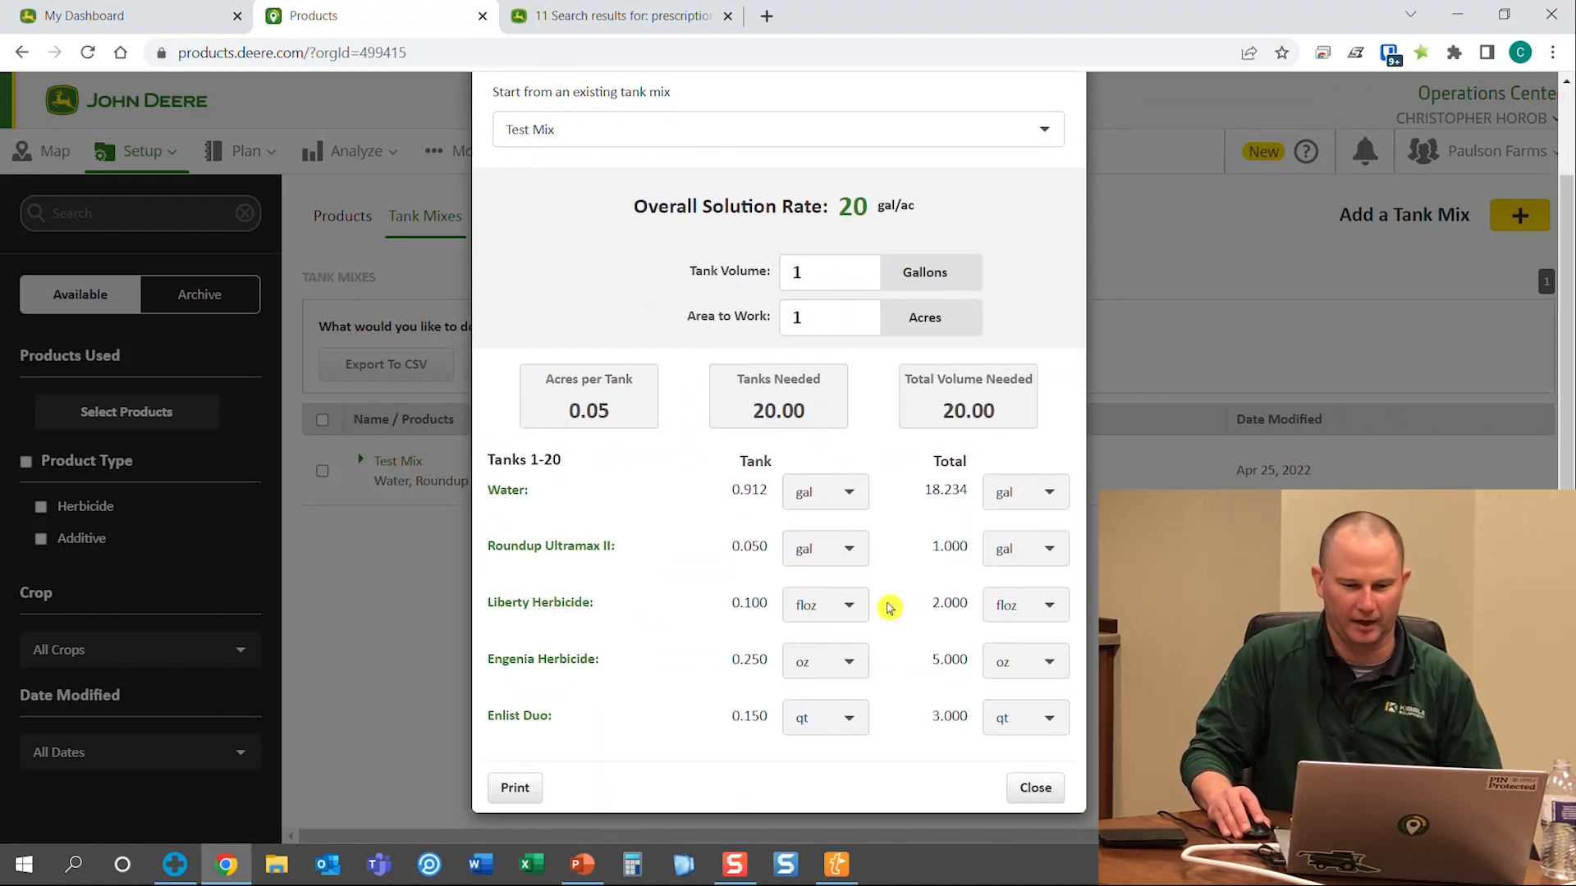
scroll(936, 566, up, 2)
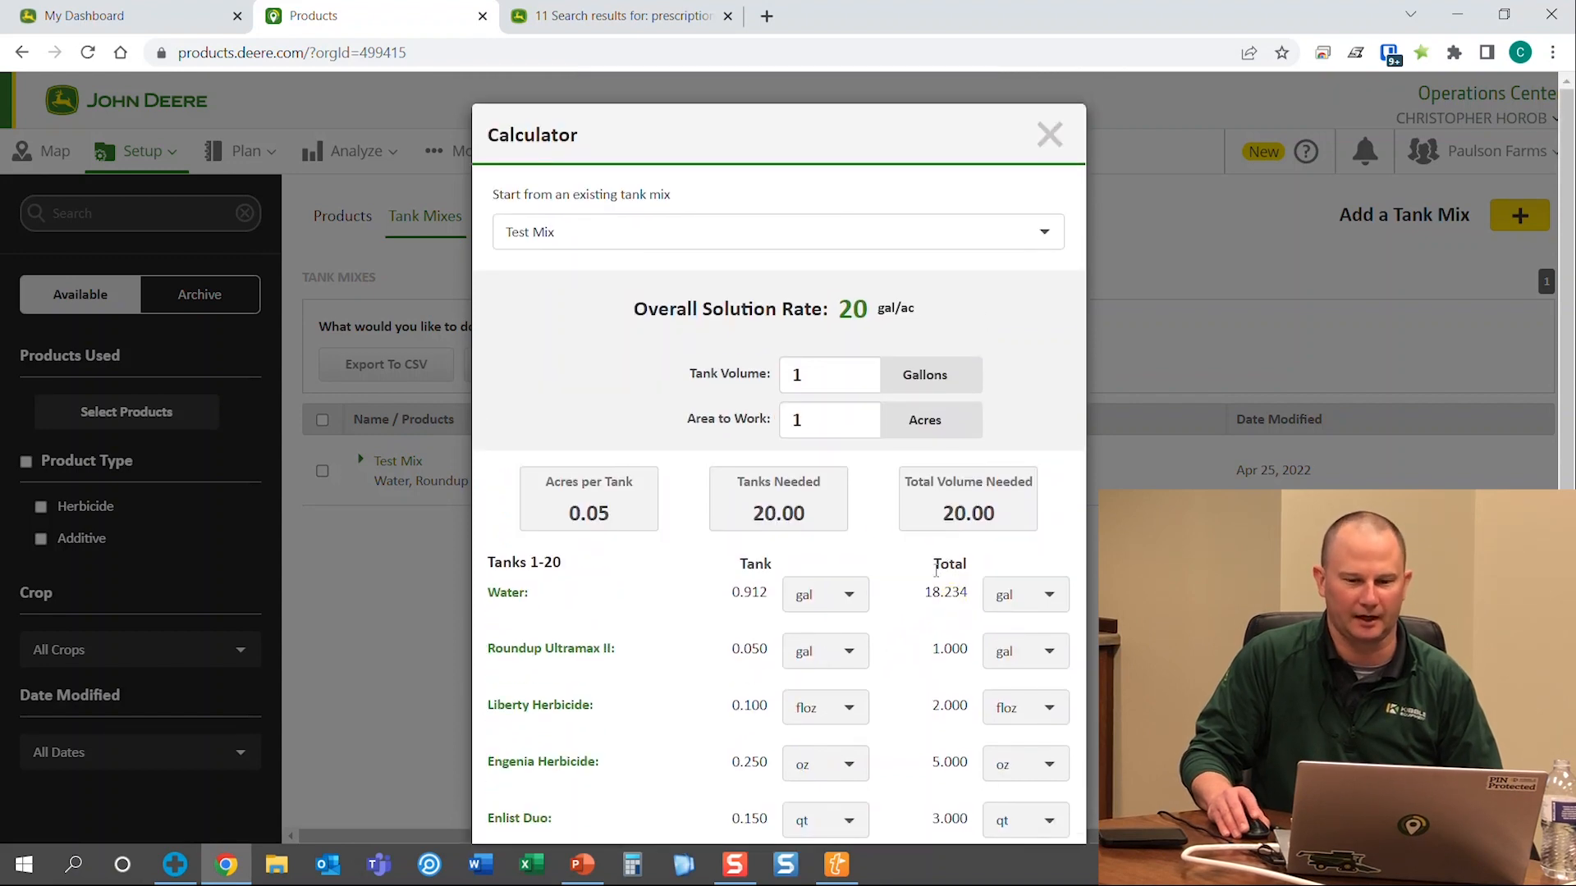
click(1049, 135)
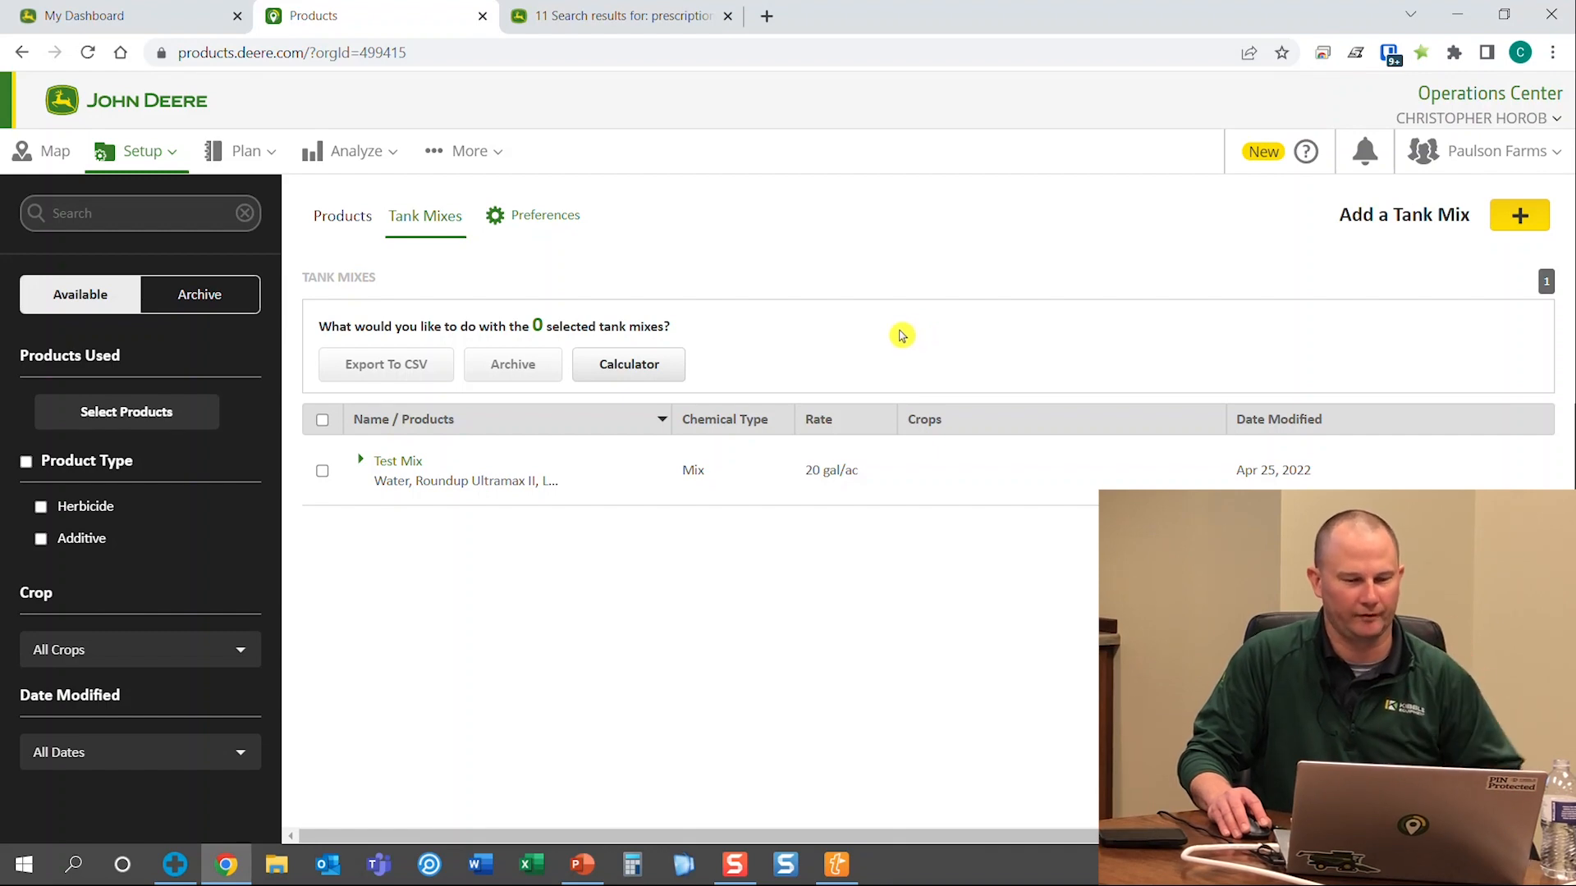
Launch the Setup File Creator from the Setup menu, where the existing test.zip is listed
click(123, 169)
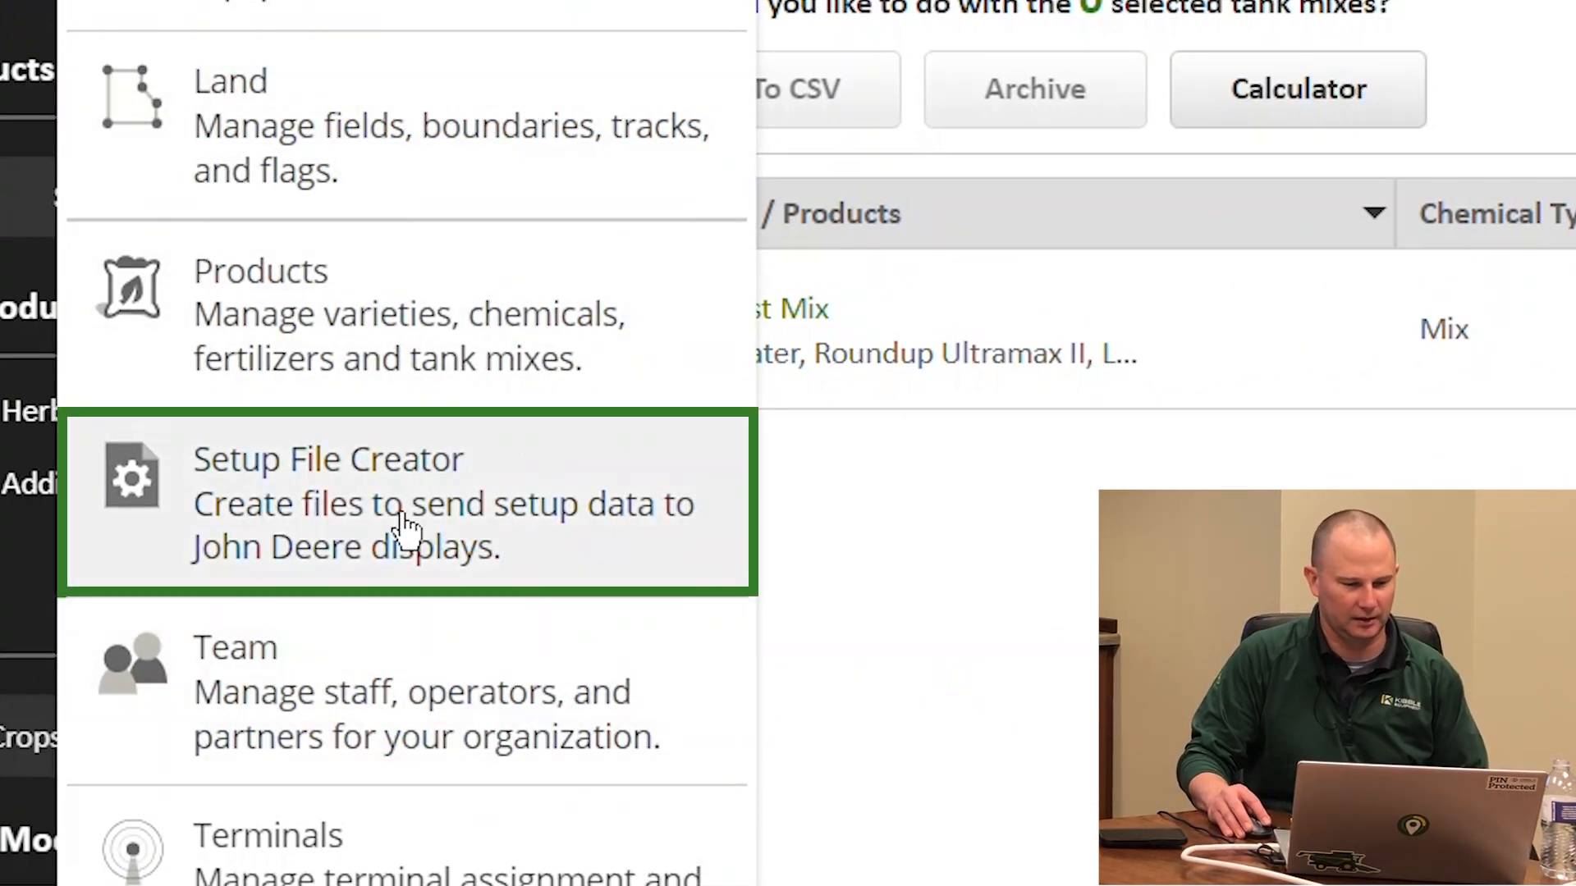
click(392, 455)
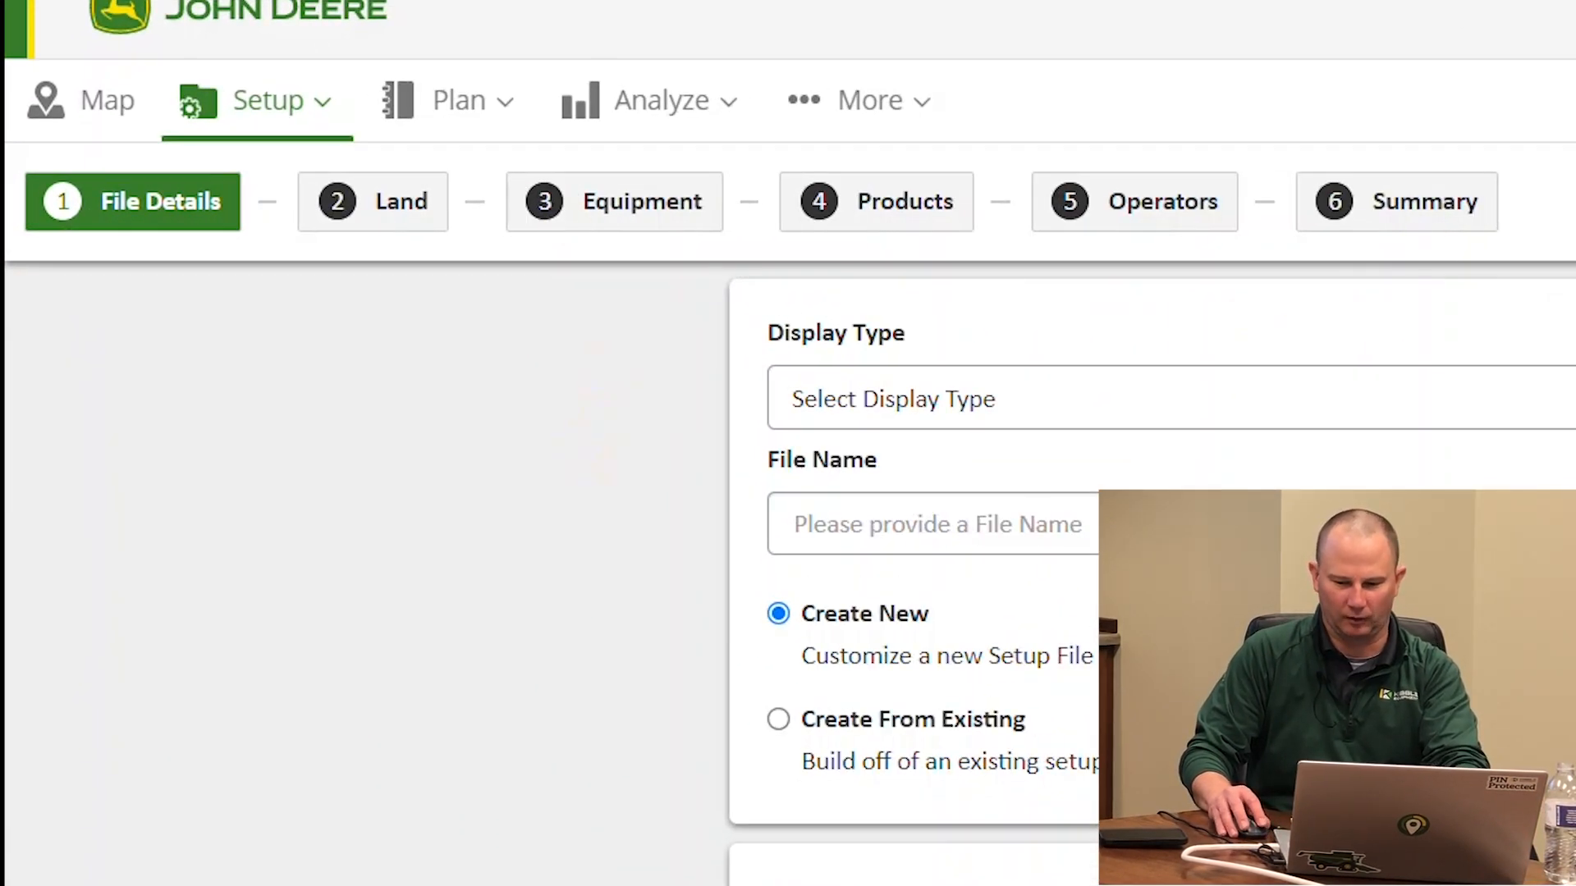
Choose the GreenStar 3 2630 display type, name the file Test 2022, and advance to Land
click(943, 396)
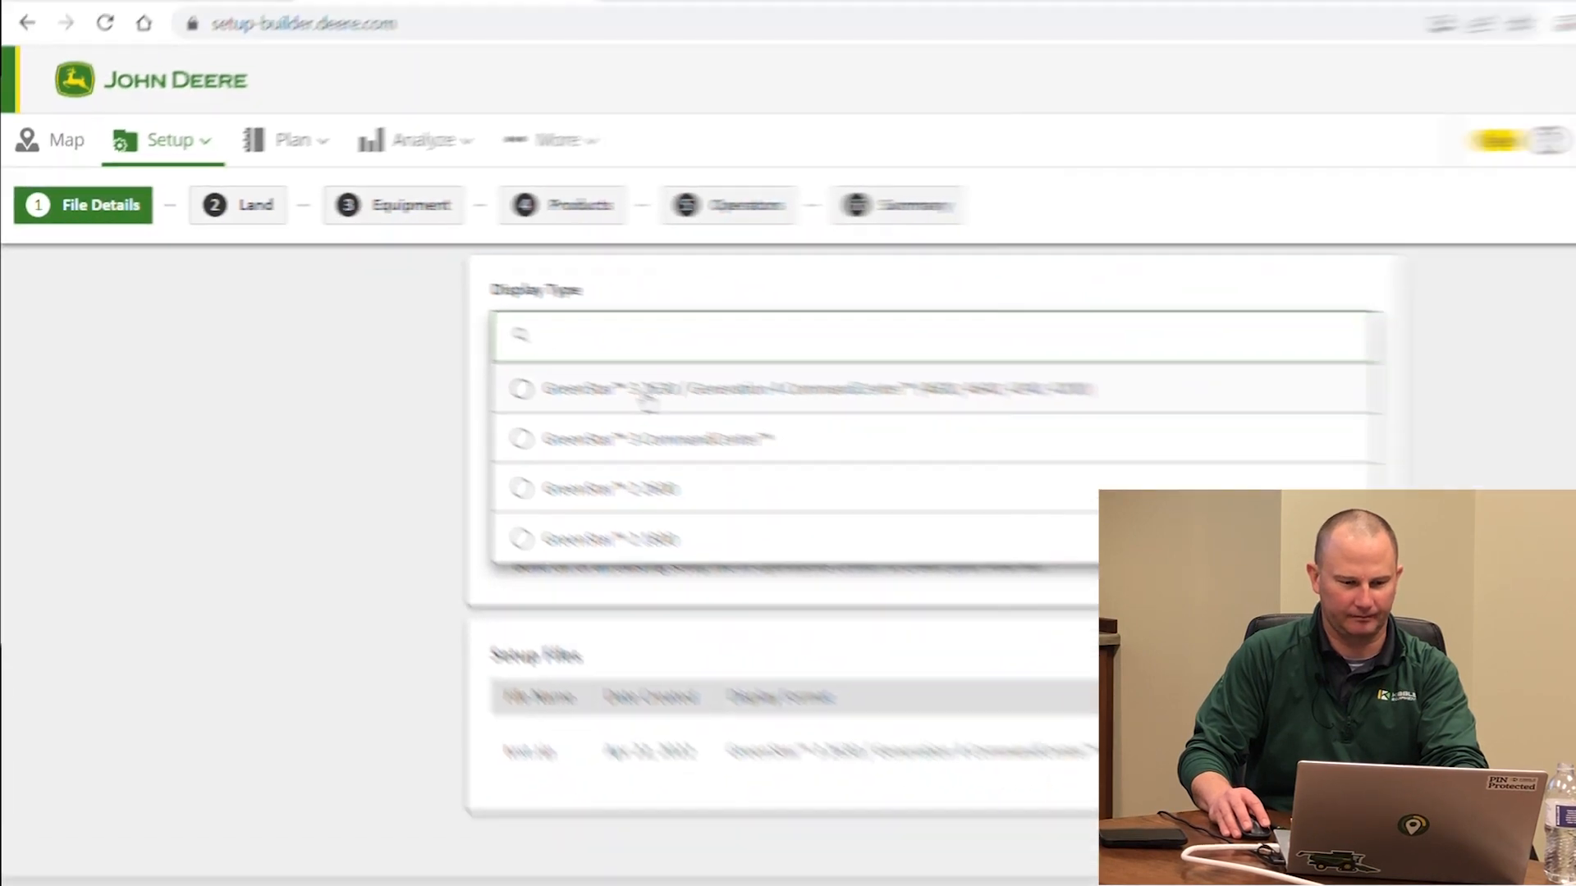
click(1032, 493)
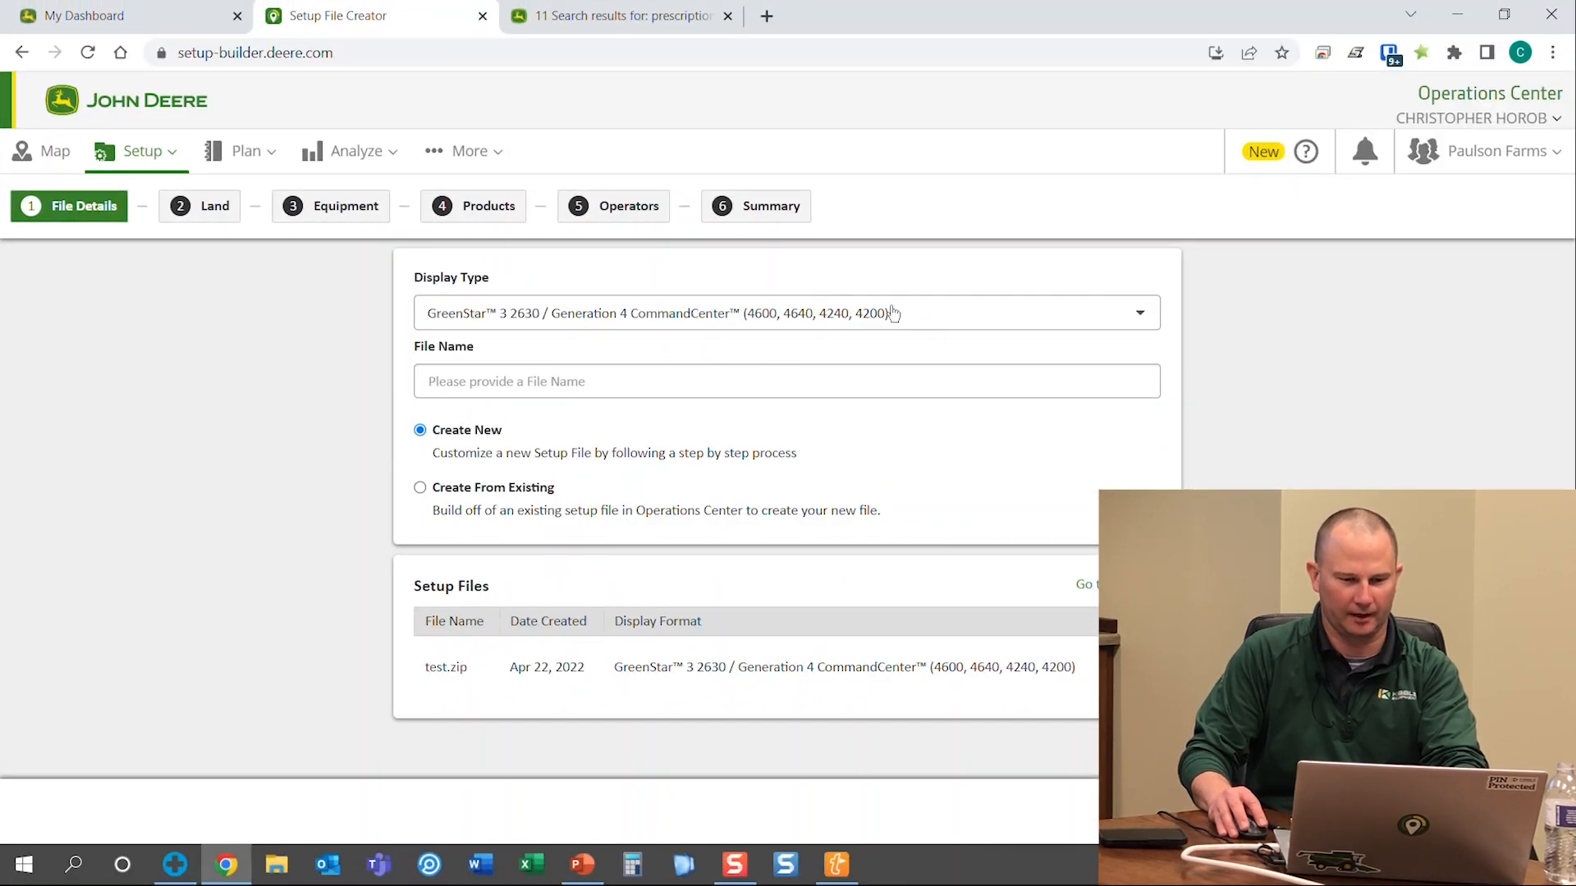
click(649, 304)
click(624, 292)
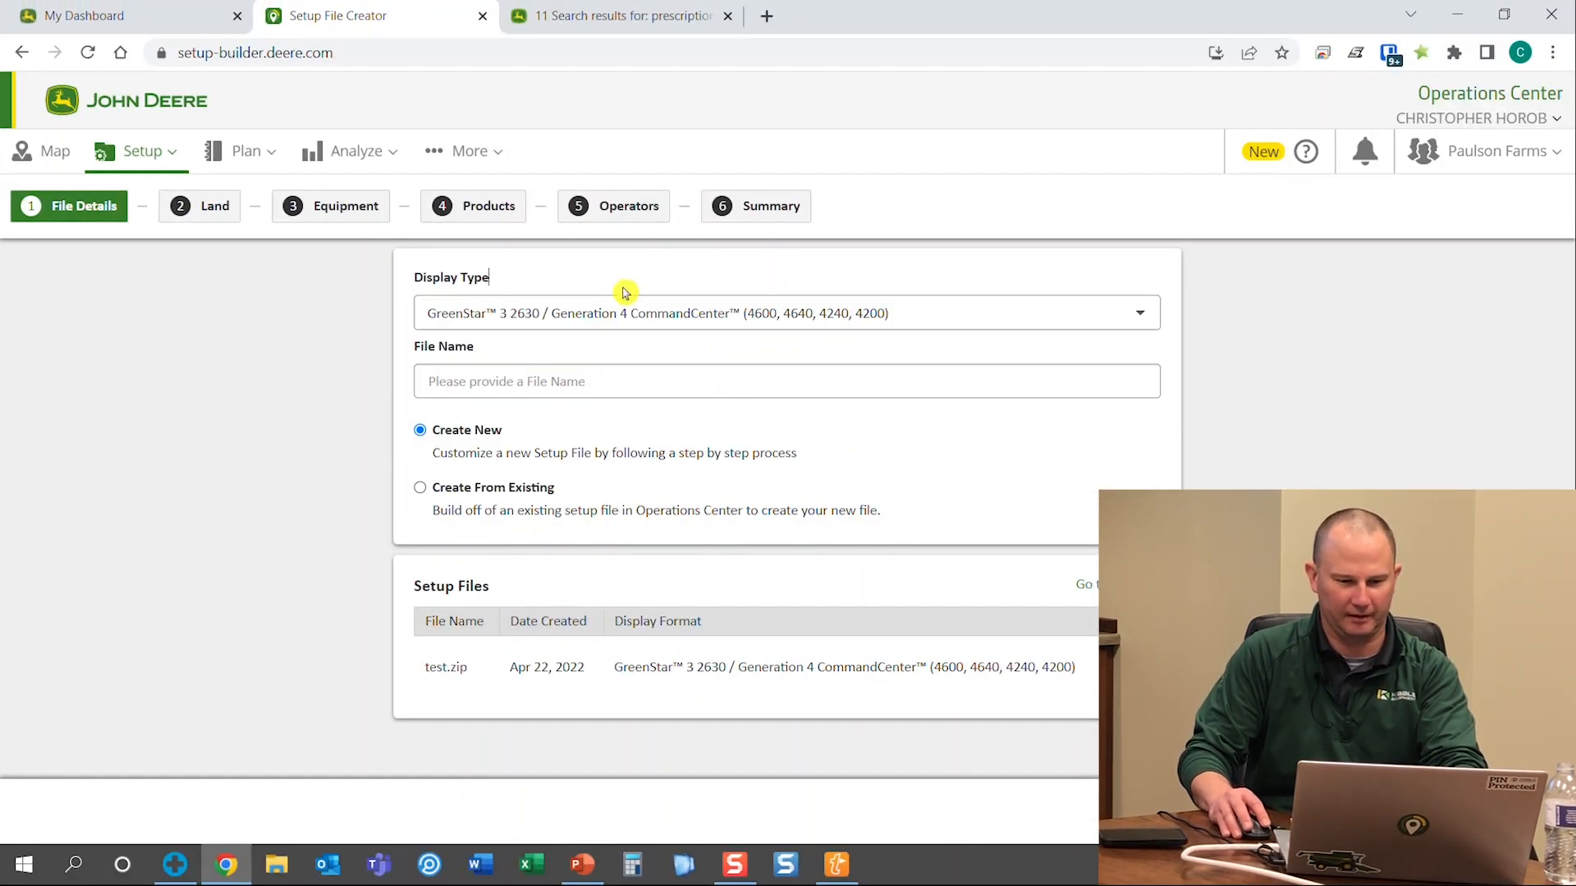
text(Test 2022)
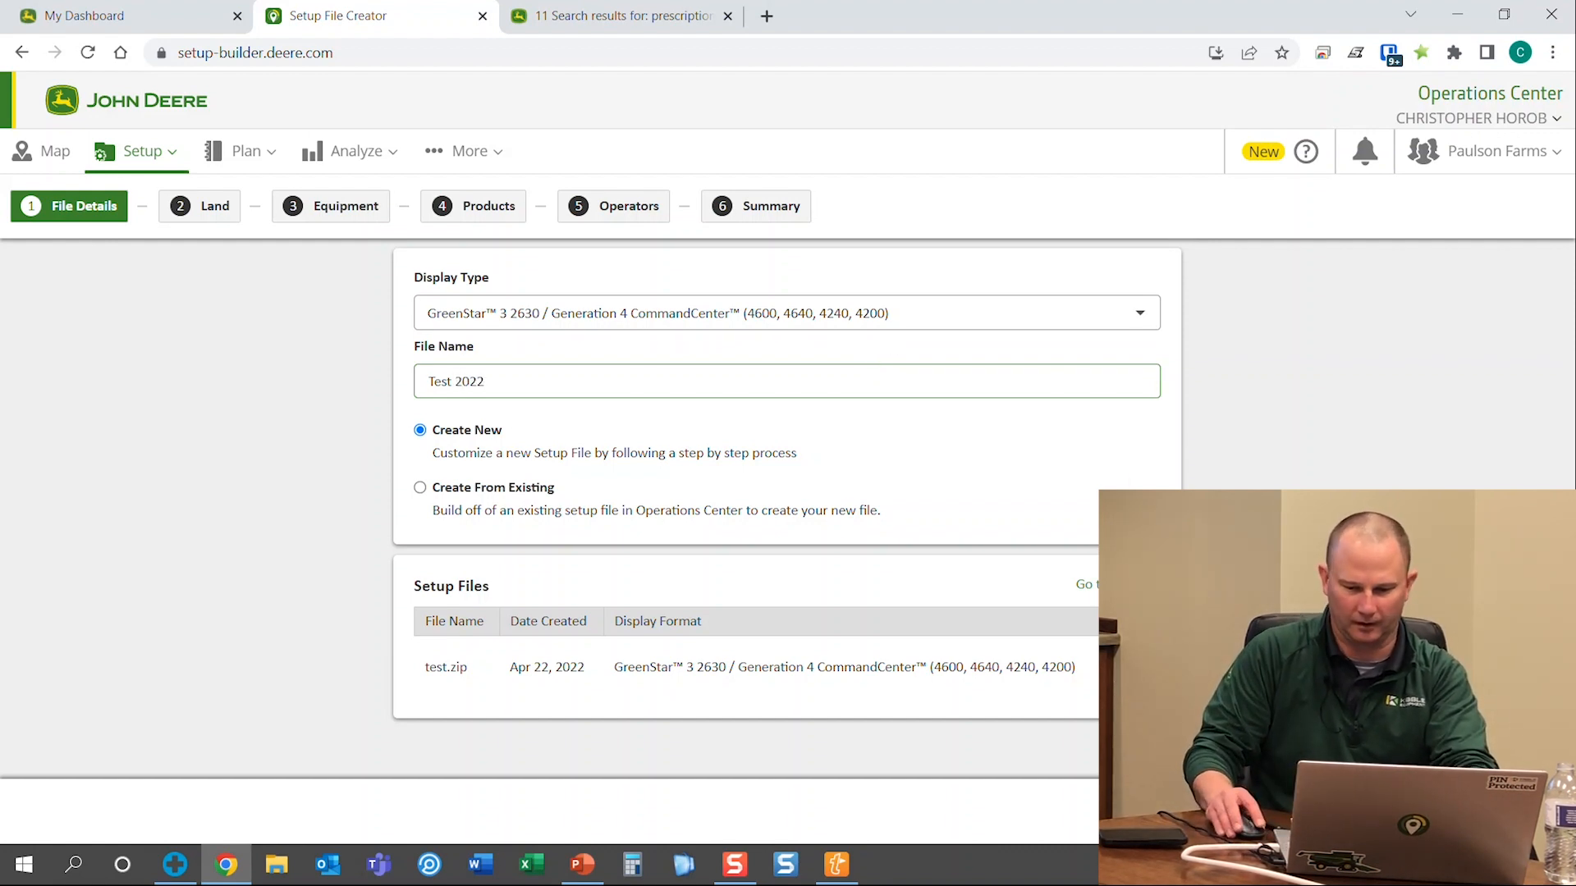
click(1538, 812)
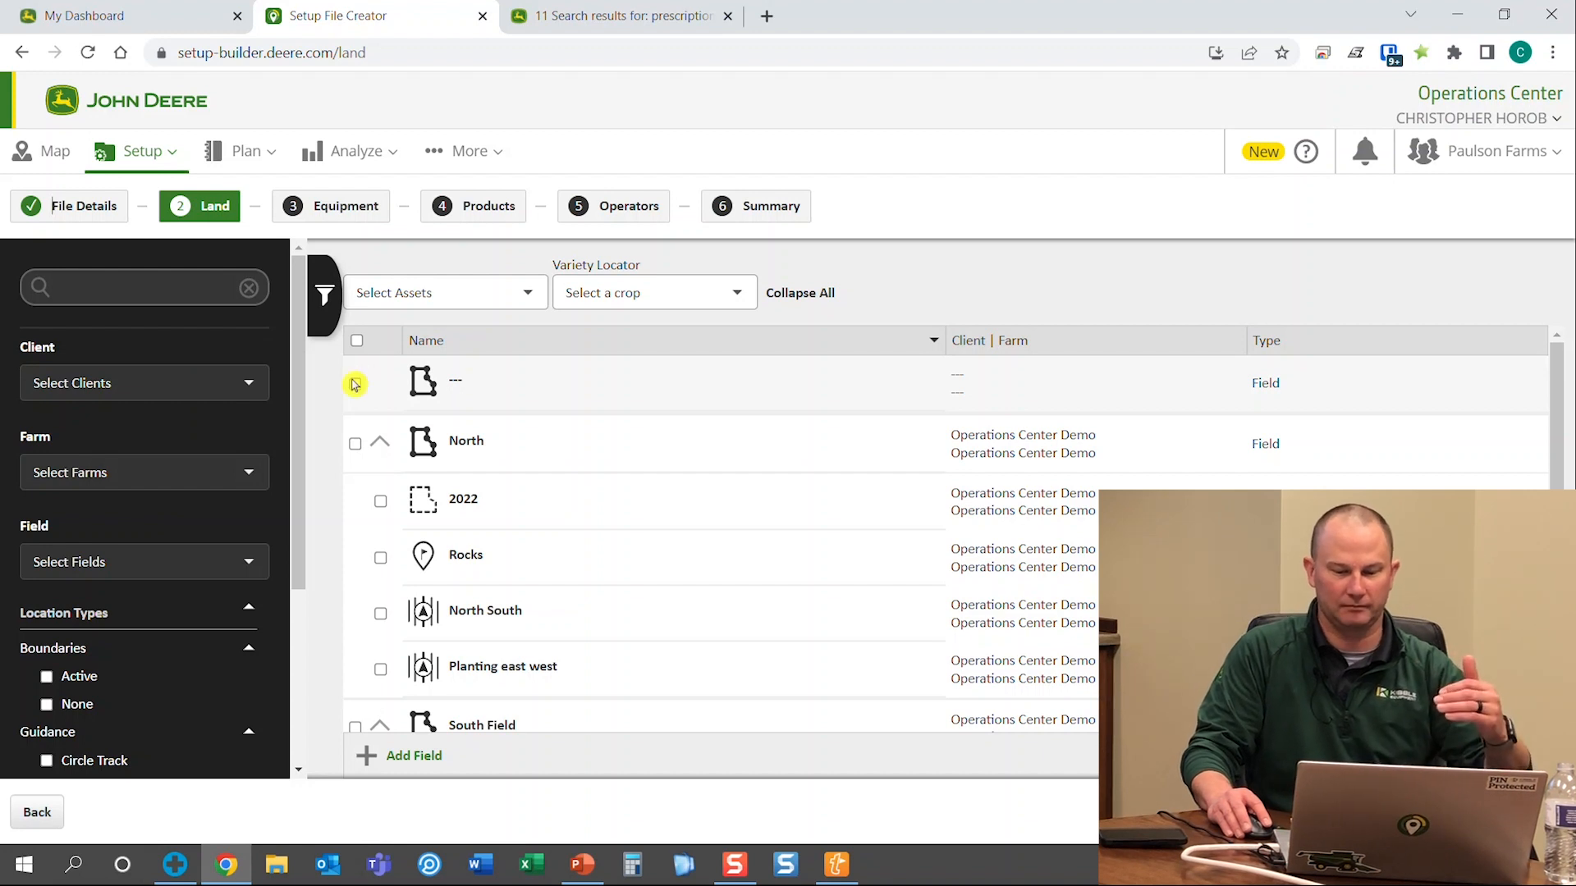
Select all land items, including fields, boundaries, guidance lines and flags, then continue to Equipment
click(356, 342)
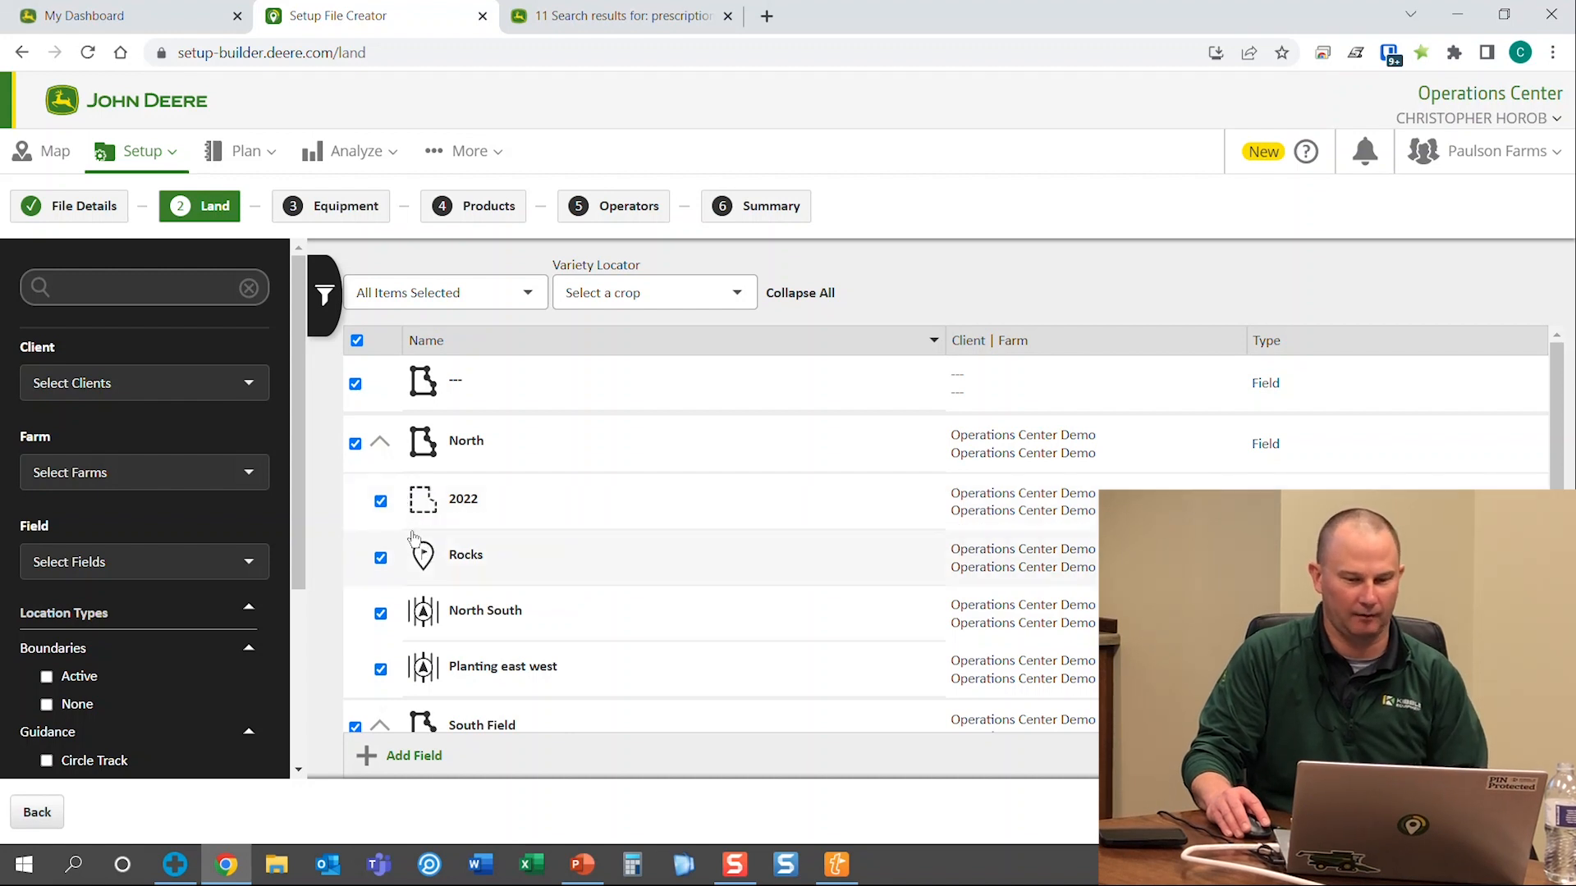
click(355, 444)
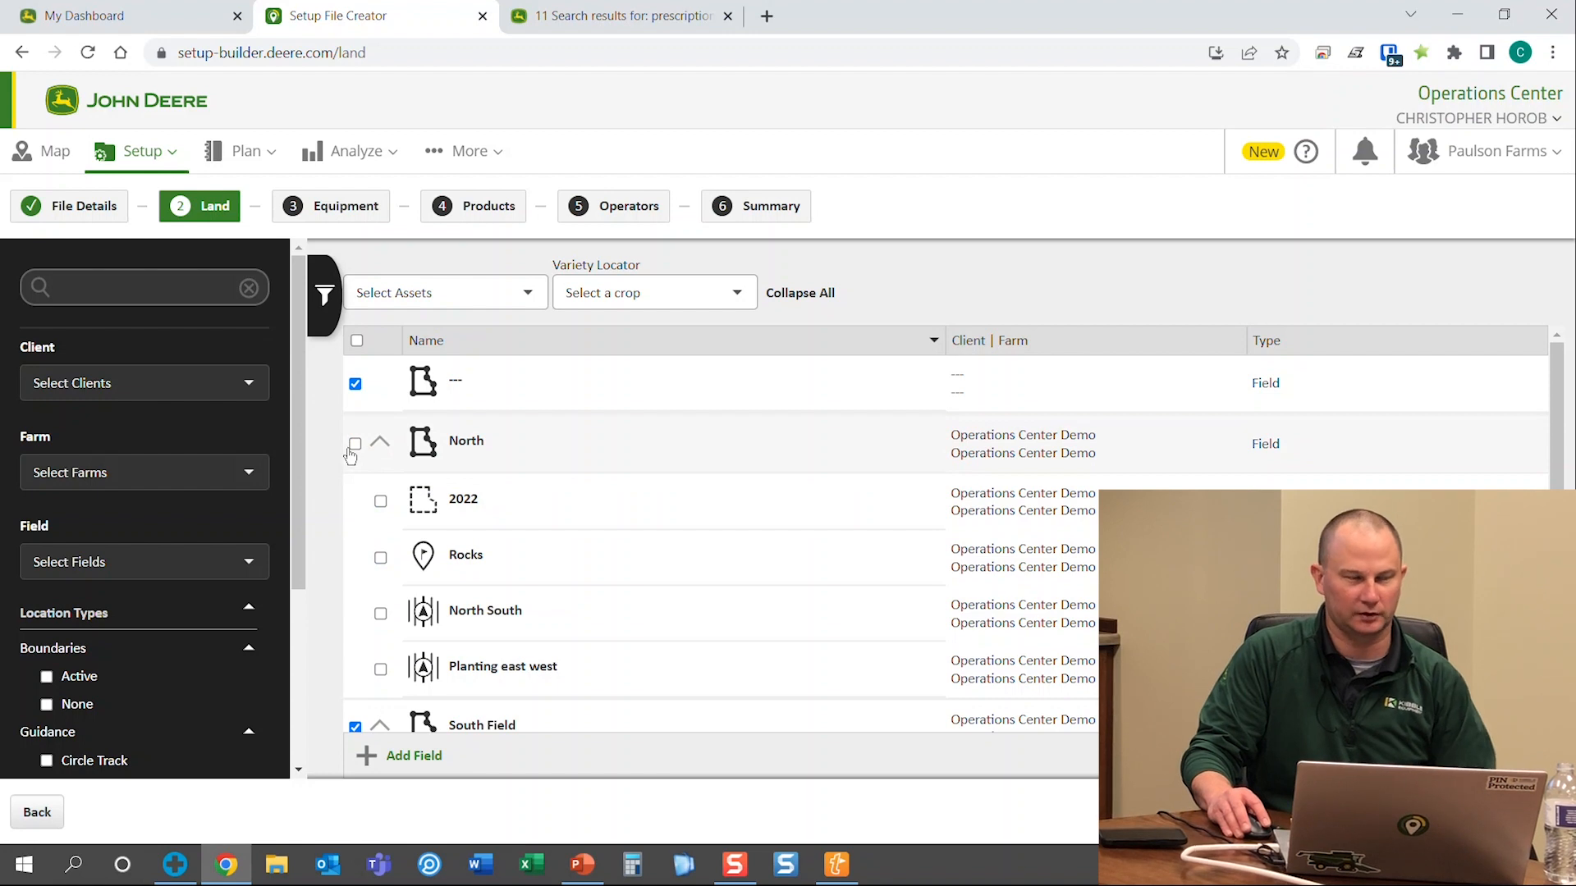
scroll(413, 534, down, 5)
scroll(413, 533, up, 6)
click(356, 342)
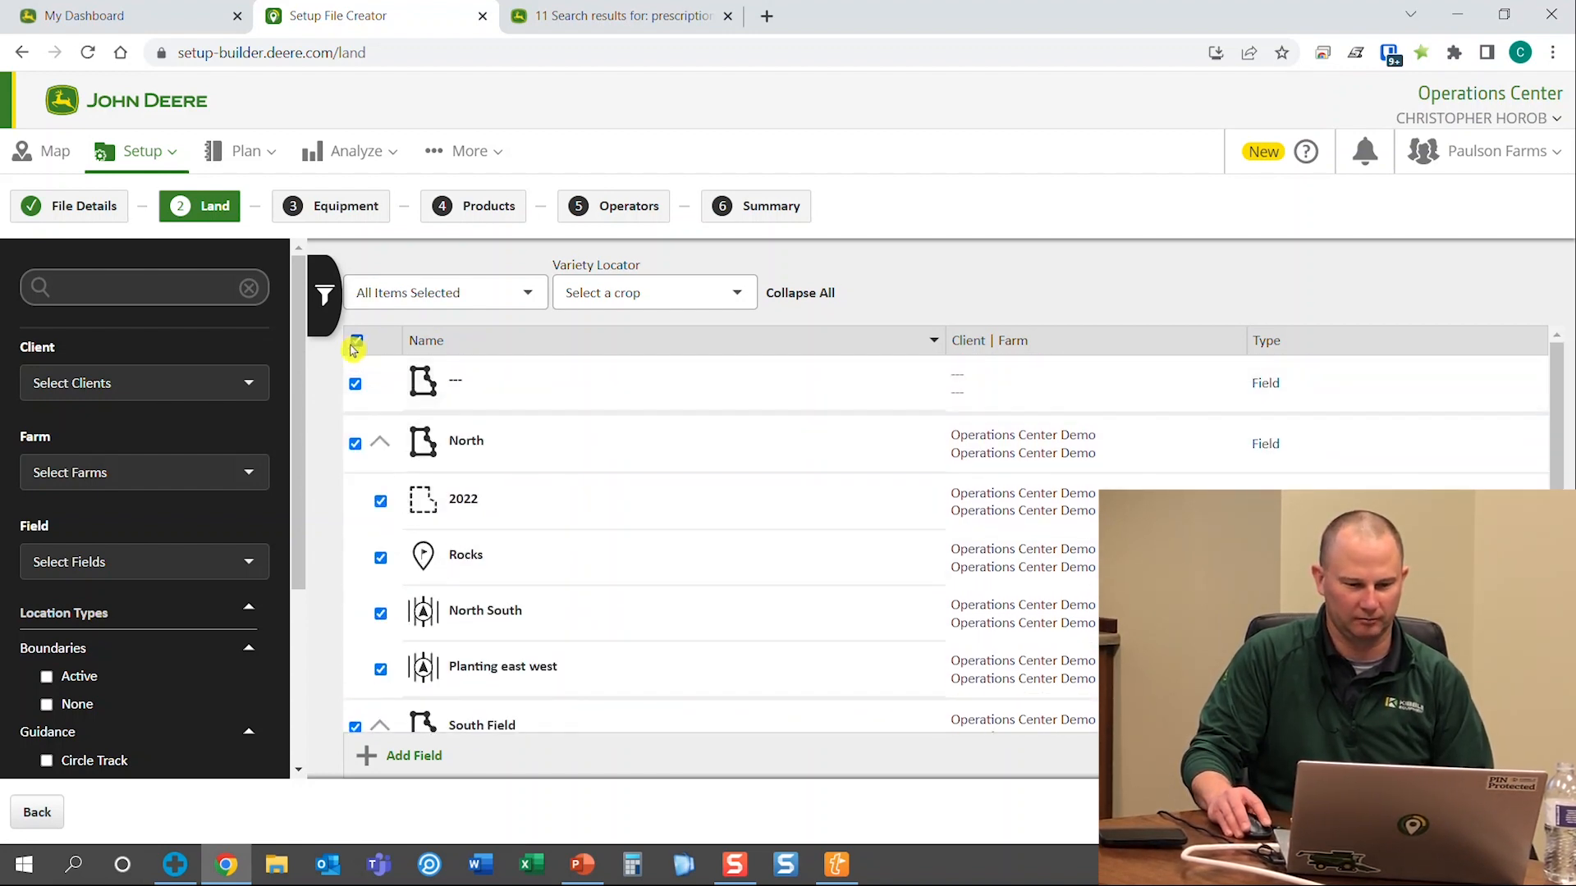
click(1536, 813)
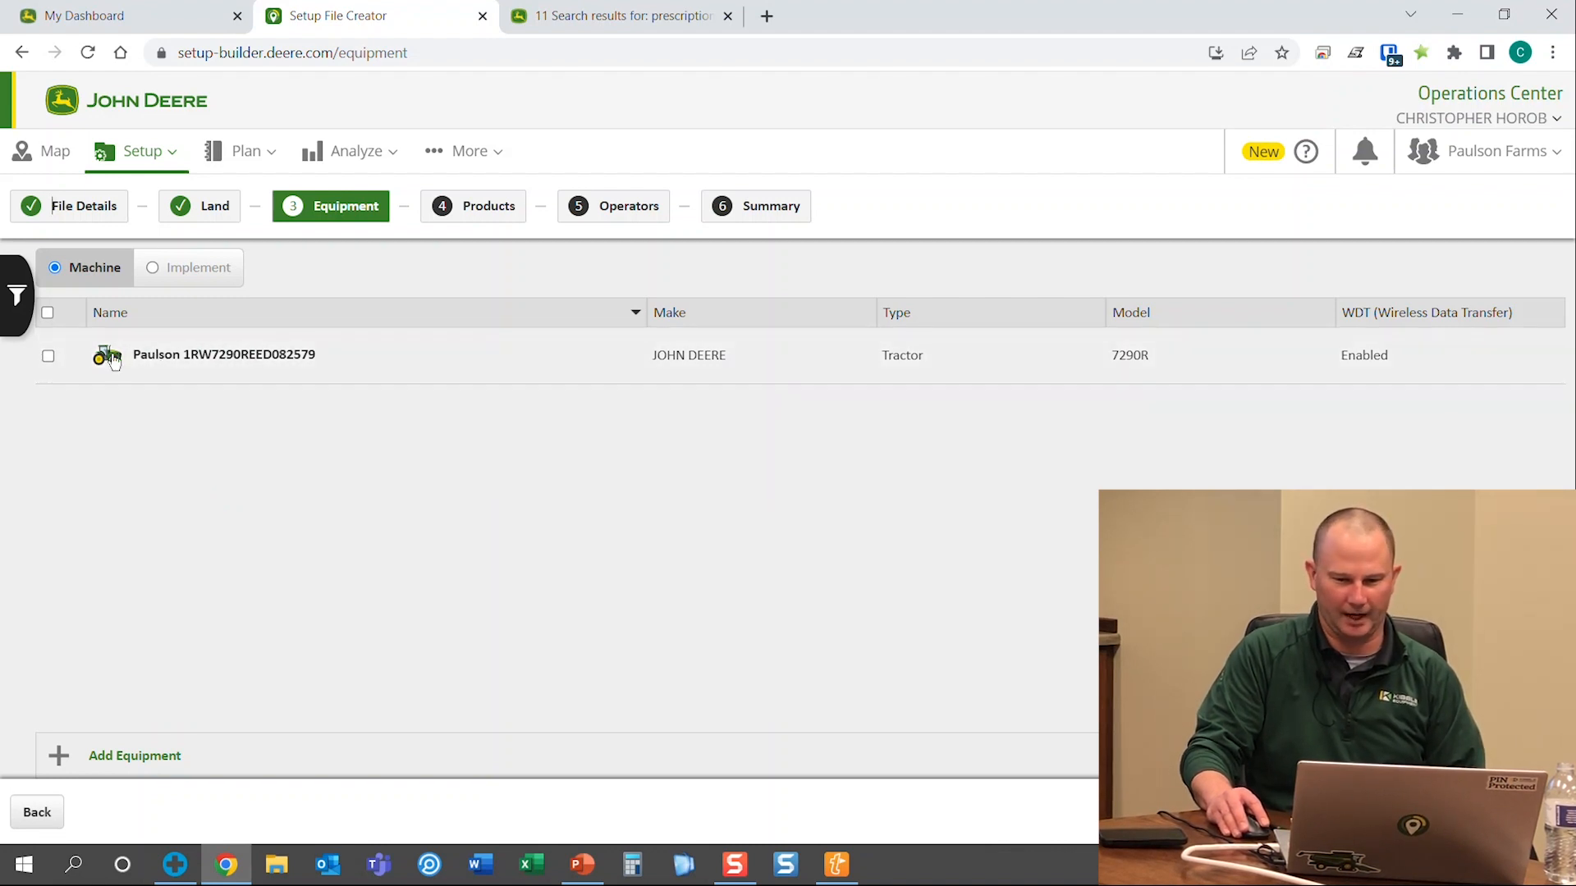
Include the 7290R tractor and 1765NT planter, closing the Add Equipment form without adding anything
click(47, 355)
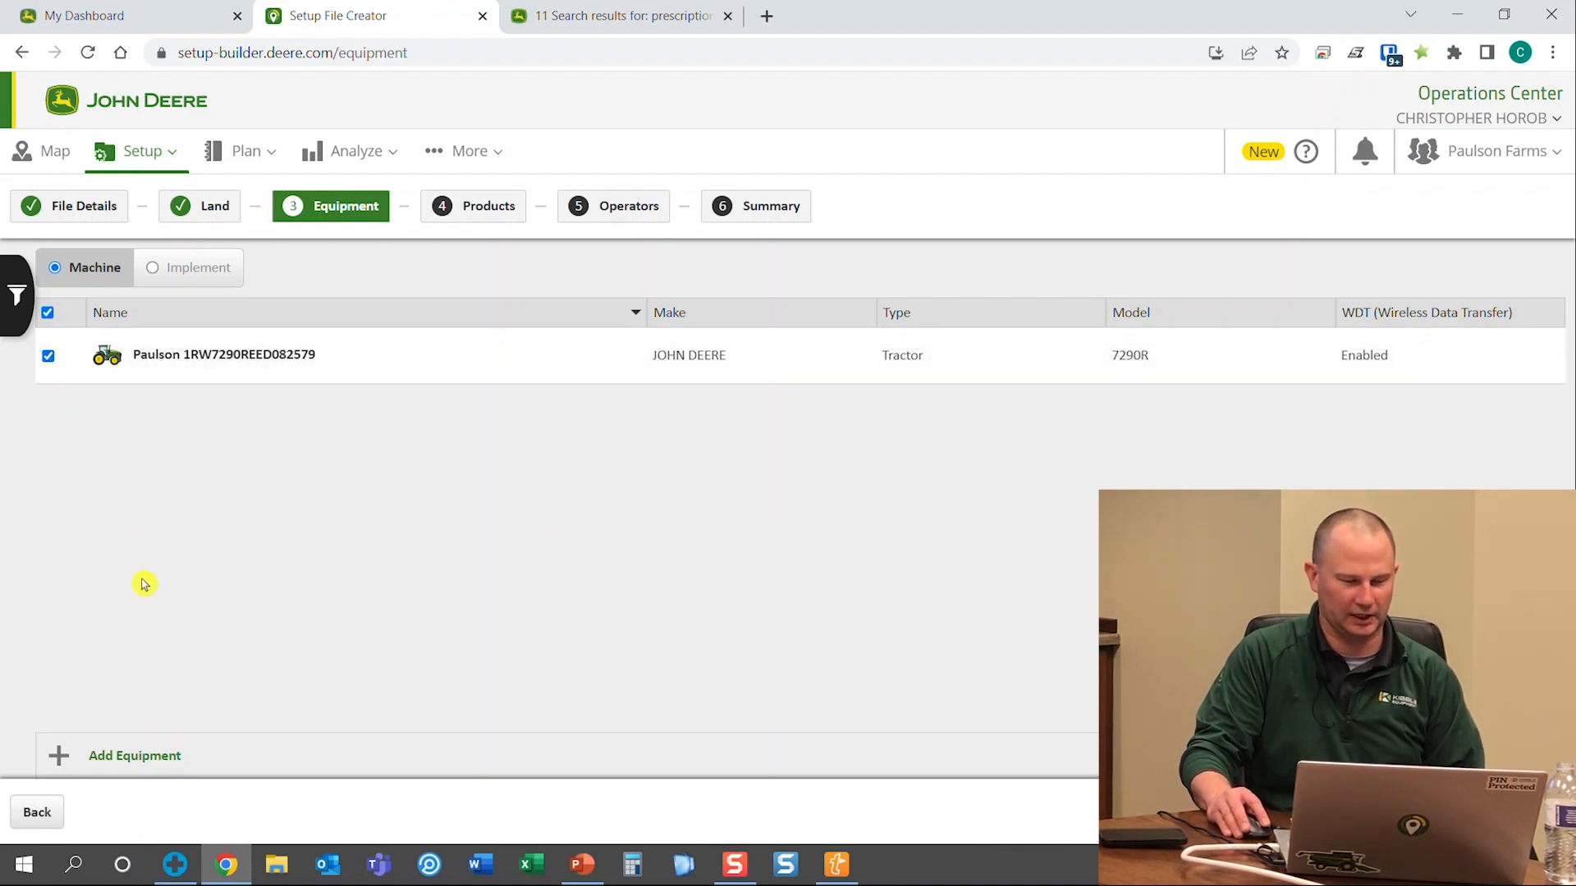
click(188, 264)
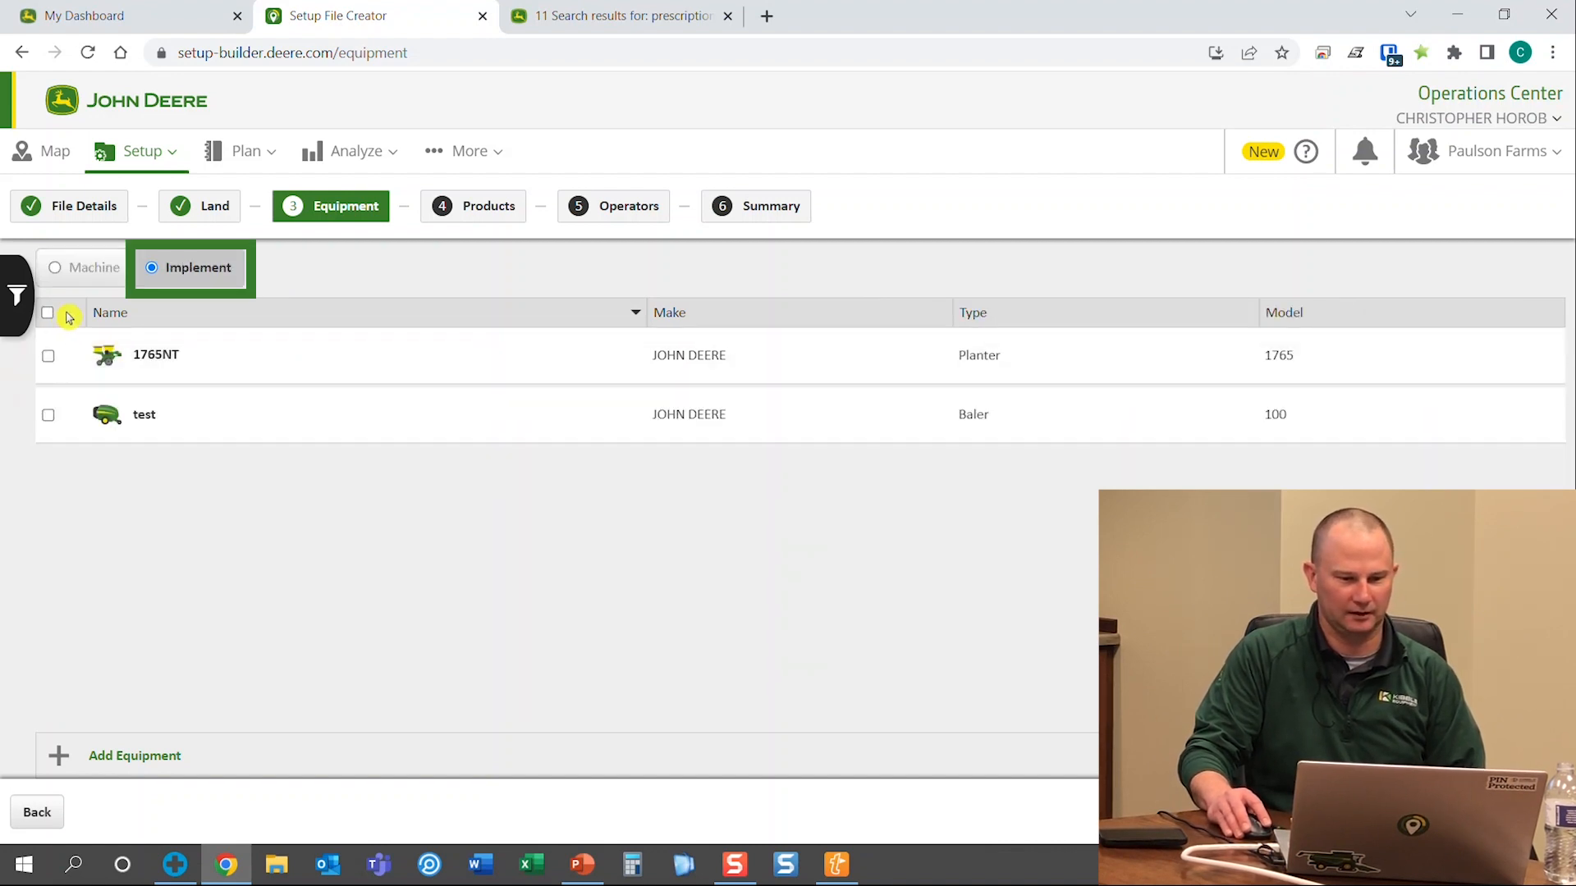
click(47, 356)
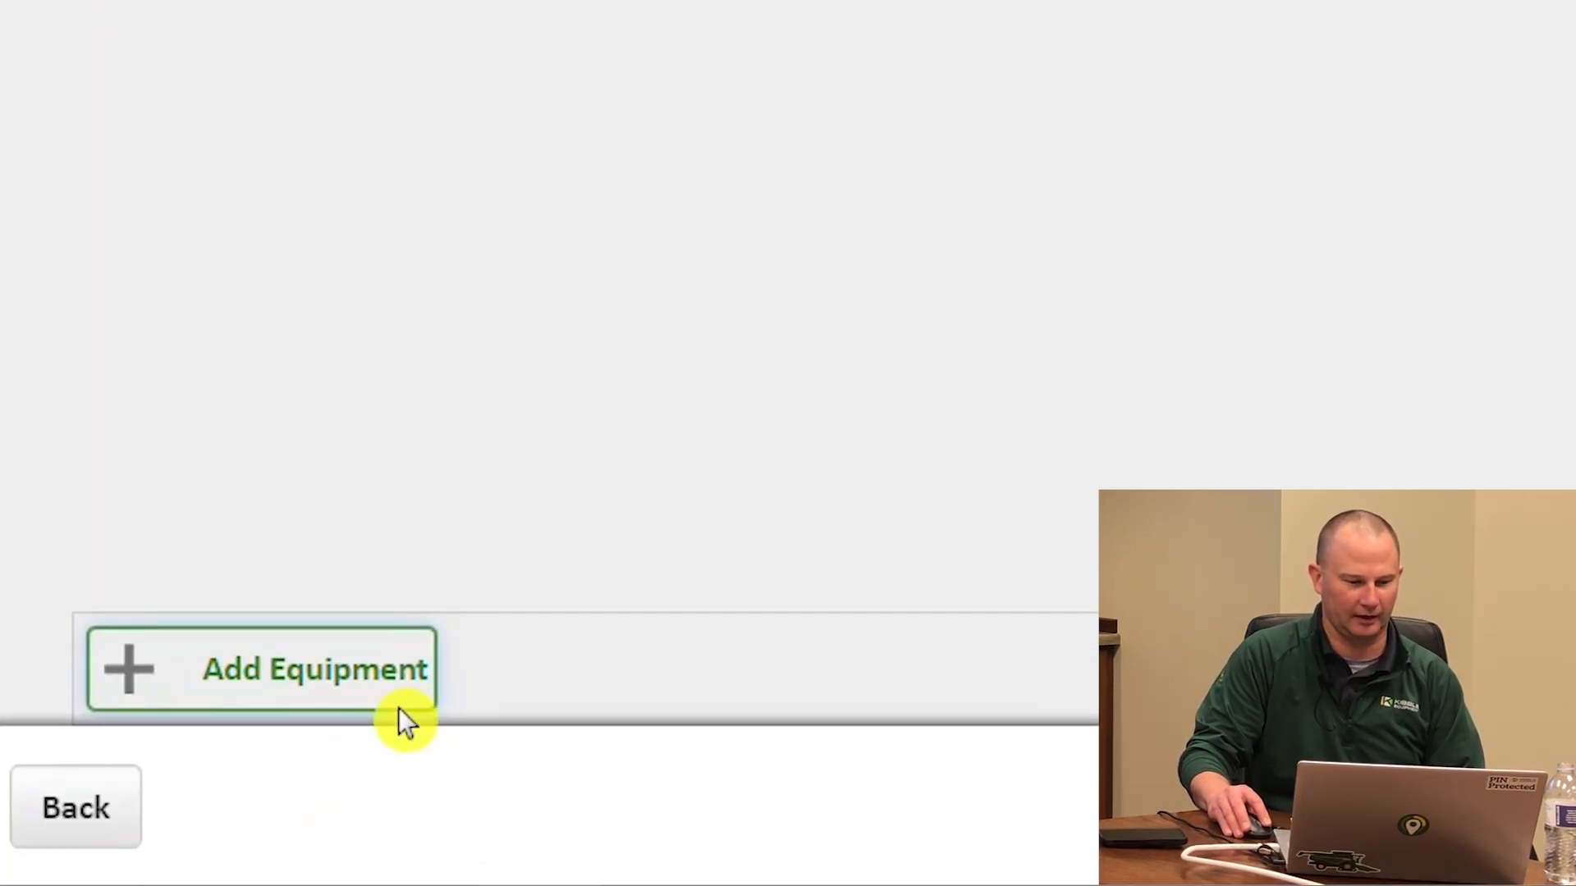
click(176, 755)
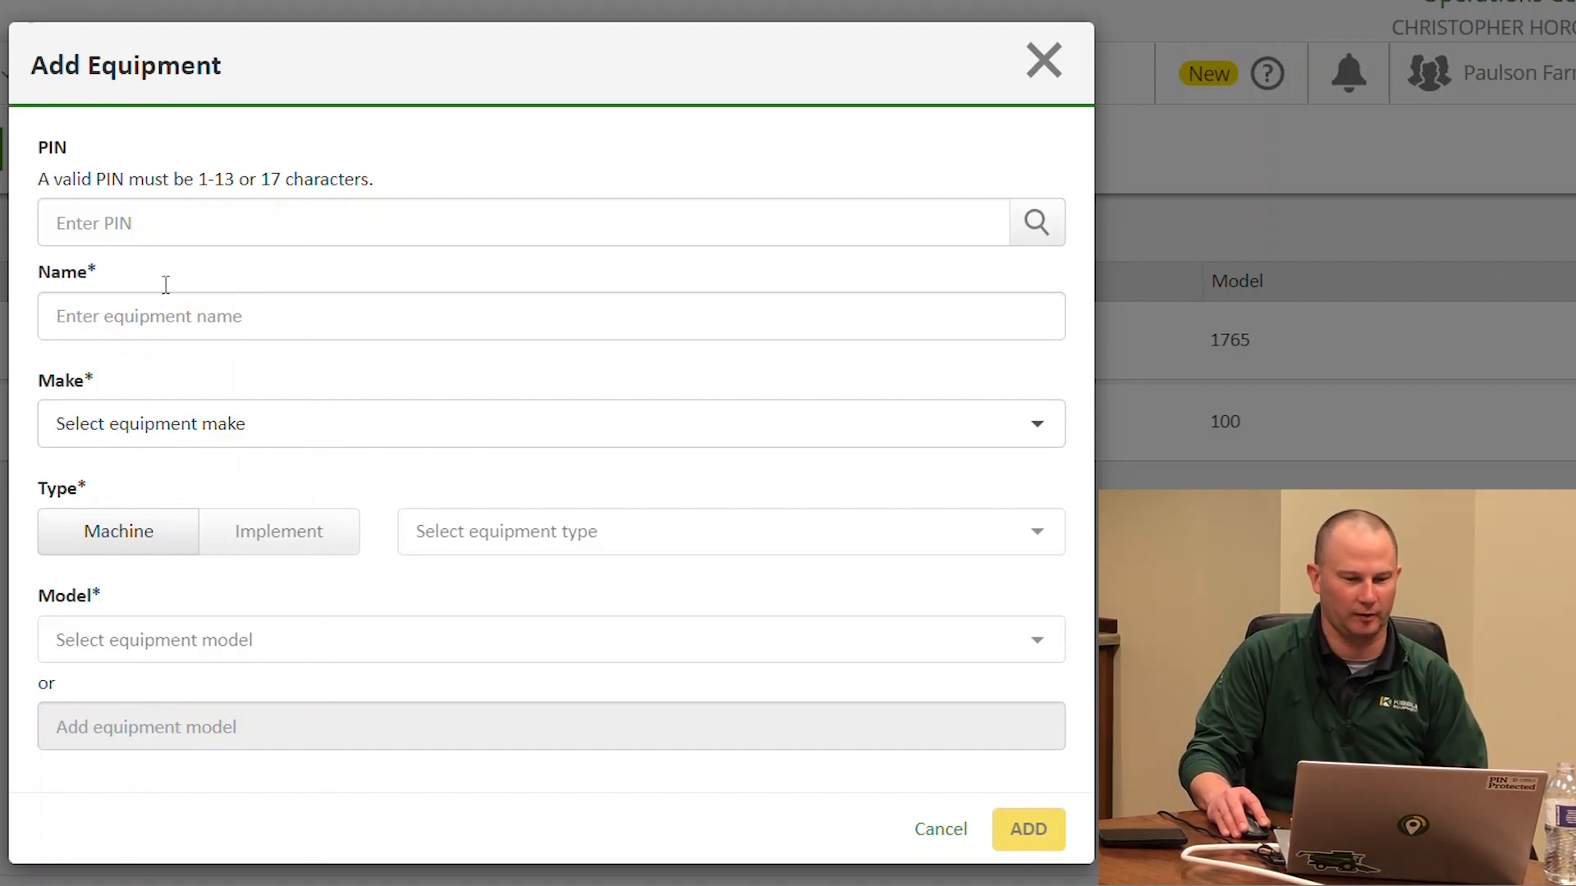
click(1046, 62)
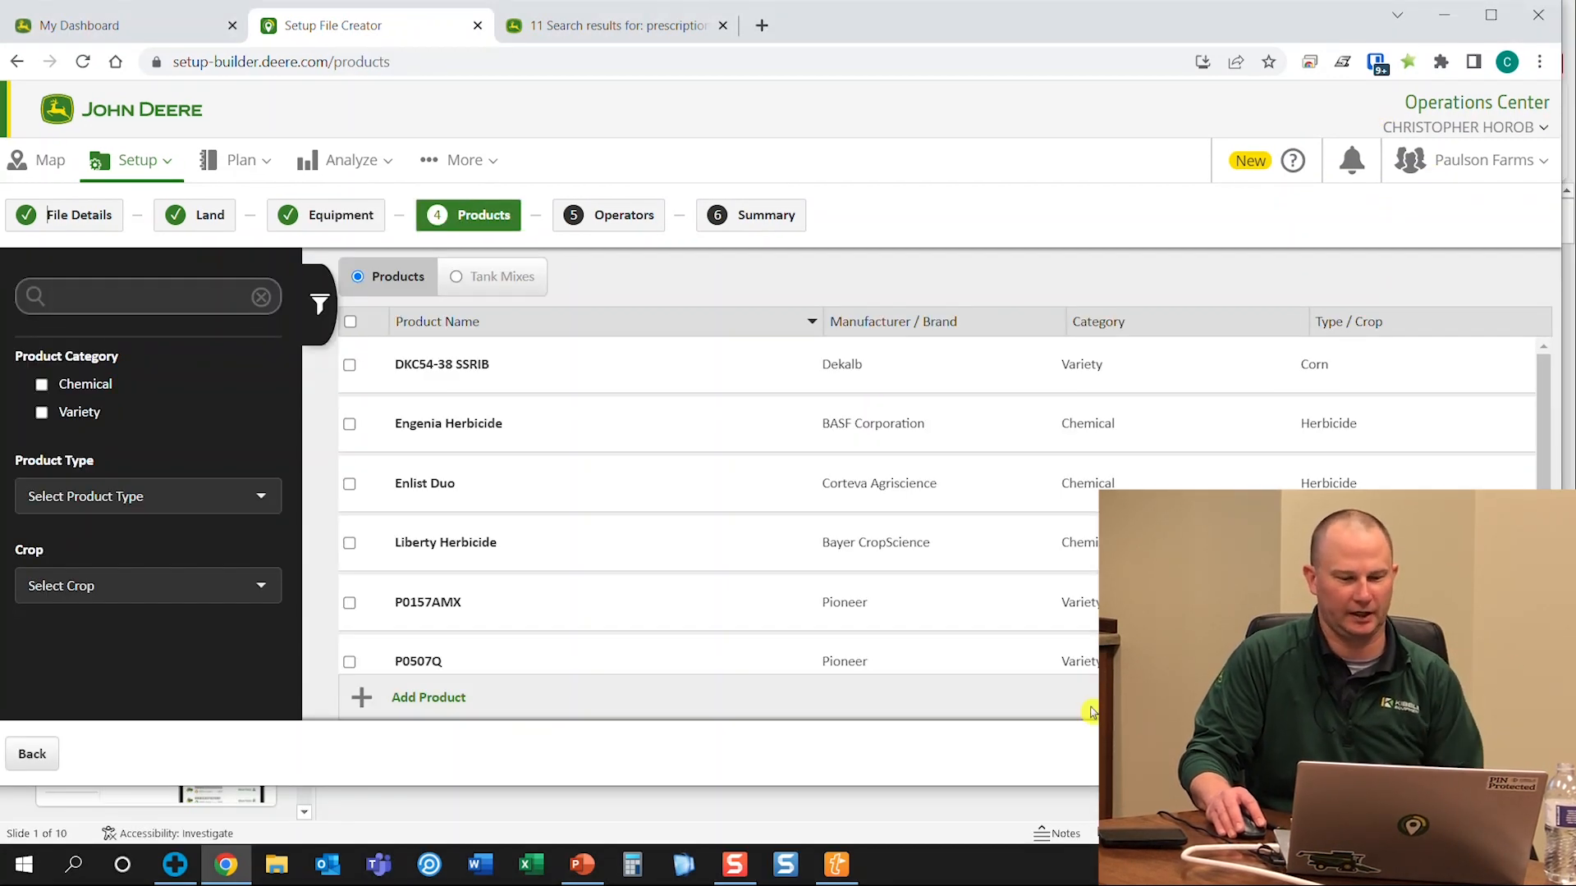
Select all products, confirm Test Mix is checked under Tank Mixes, and continue to Operators
click(350, 322)
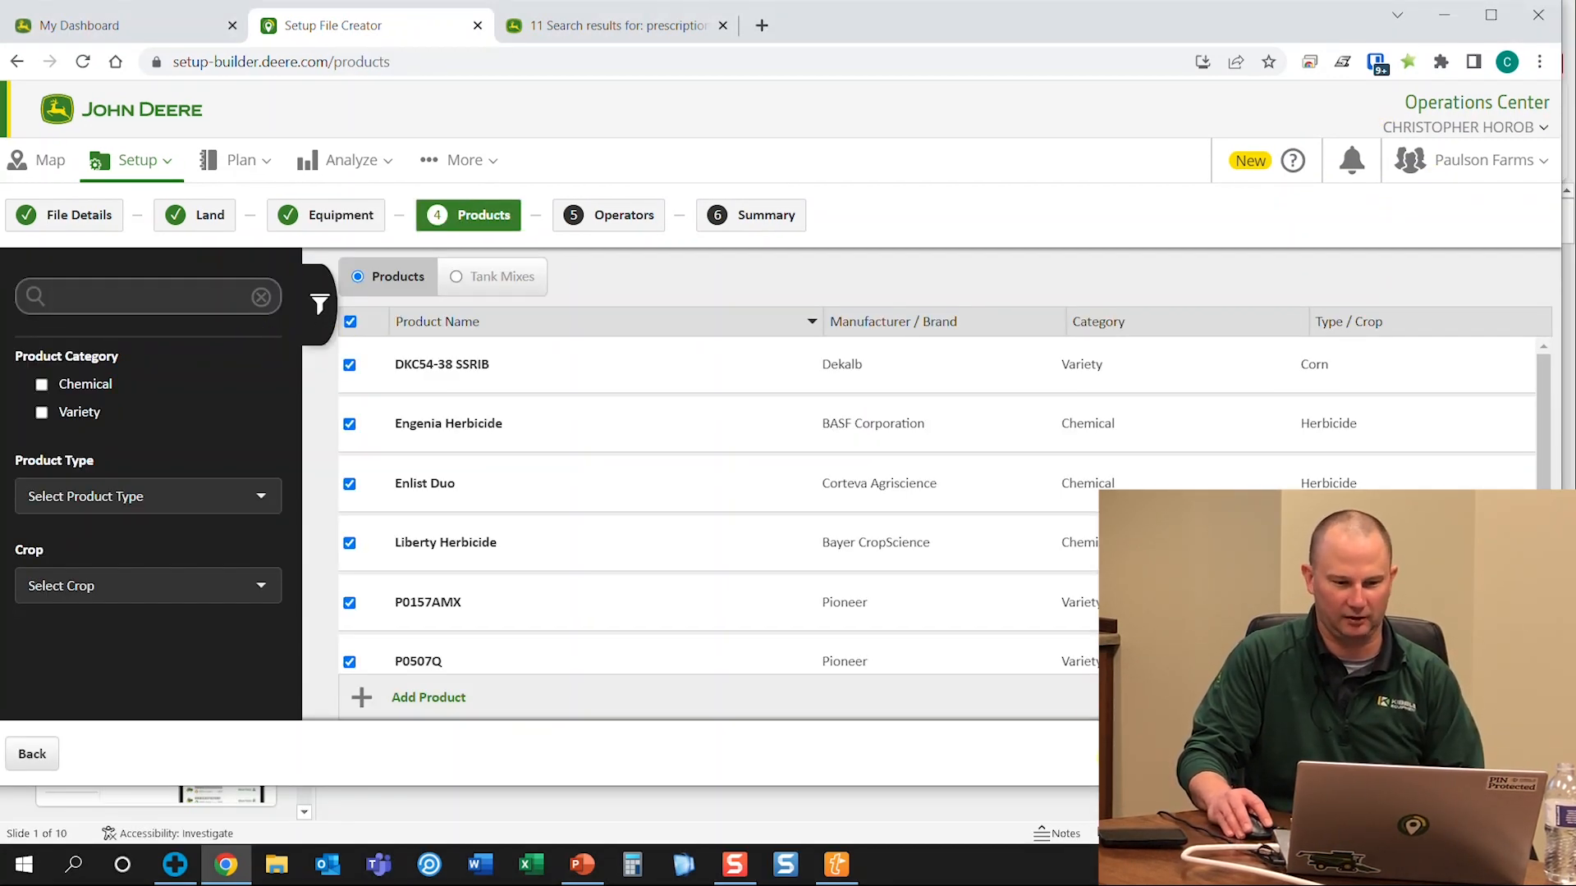
scroll(657, 427, down, 2)
scroll(669, 425, up, 2)
scroll(575, 465, down, 3)
scroll(563, 499, up, 3)
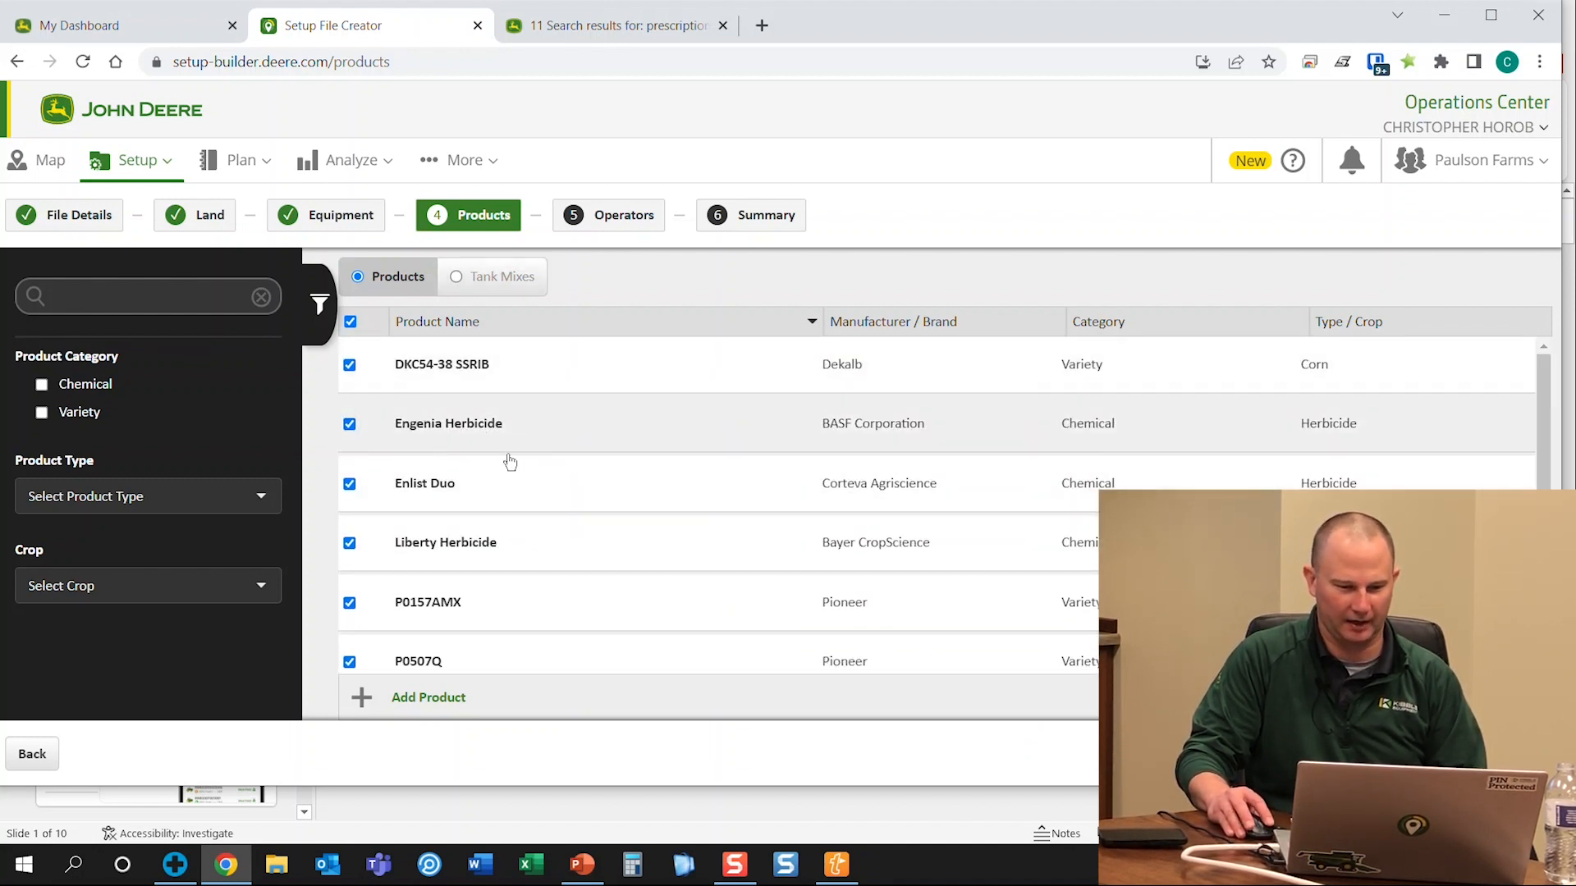
click(480, 287)
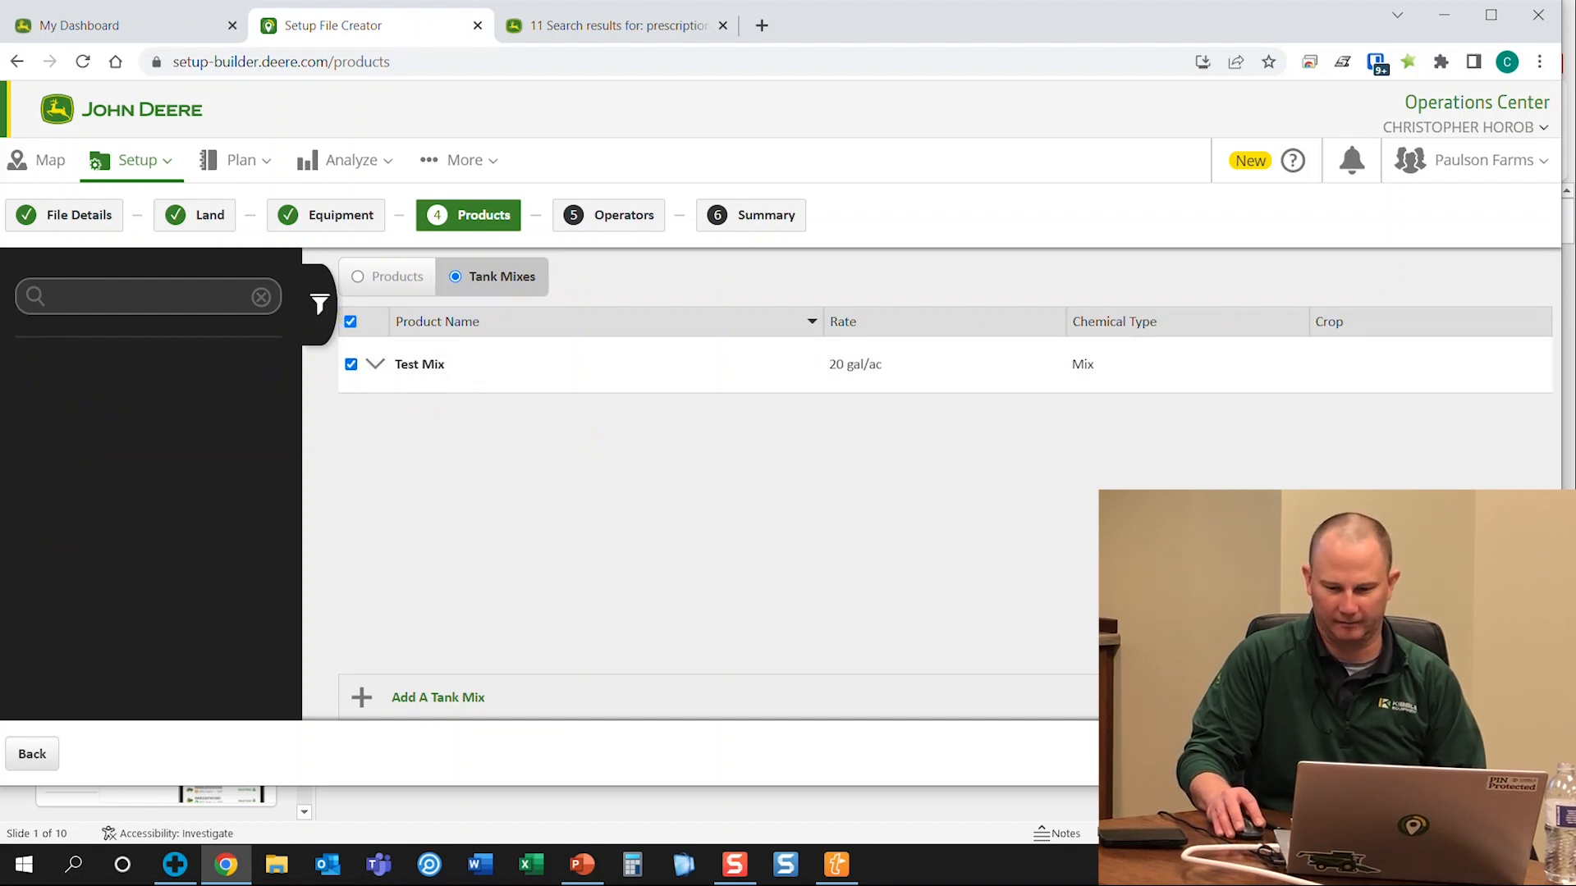
click(1528, 754)
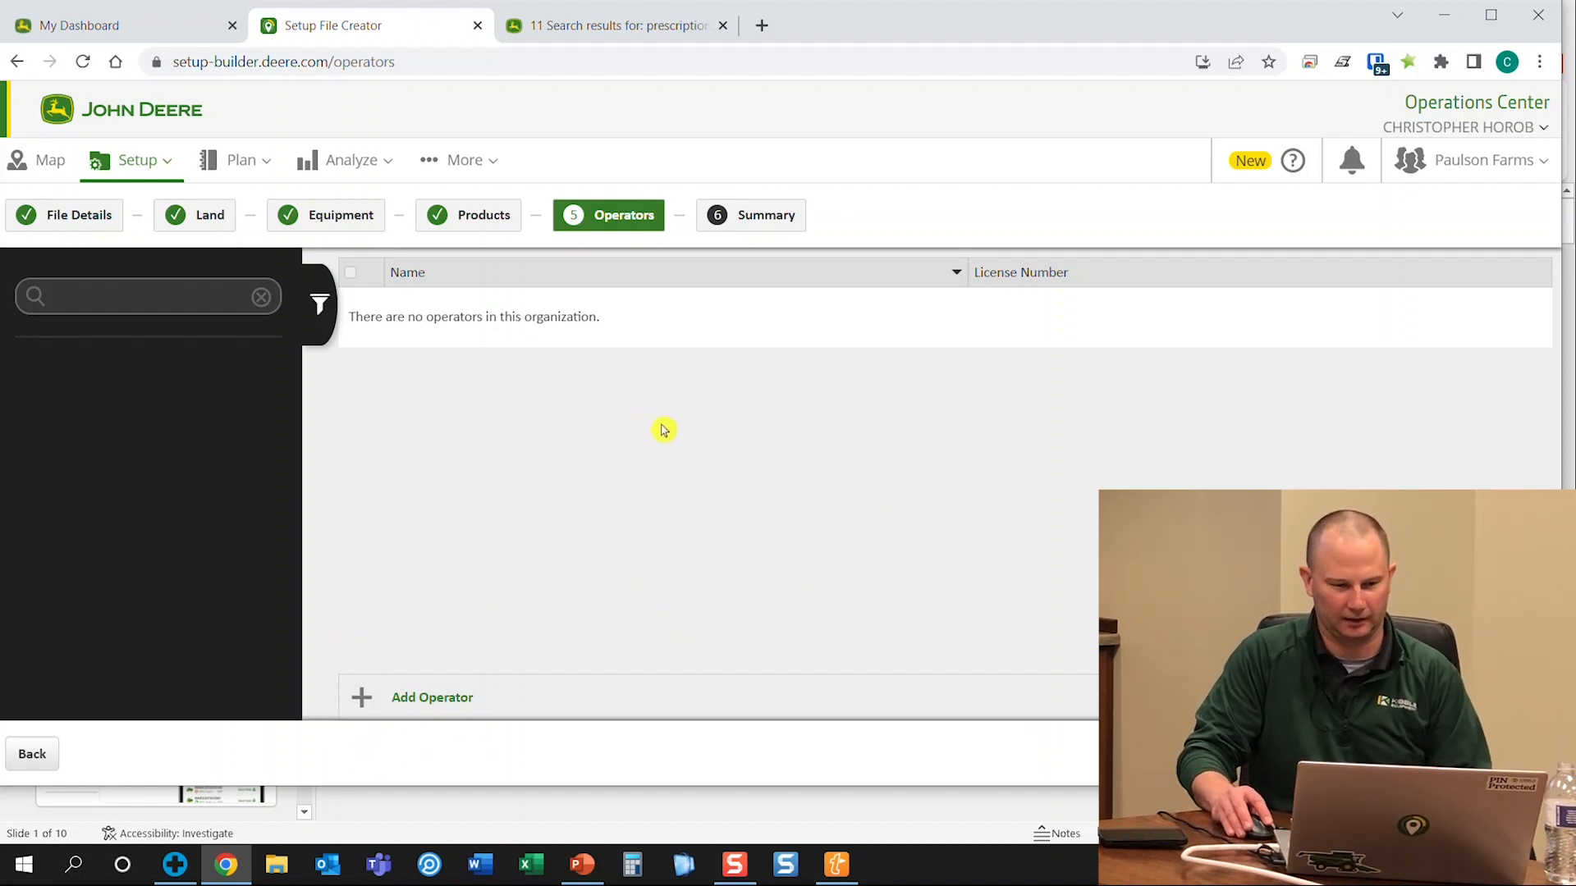
Advance to the Summary, review it, and begin creating the setup file
click(1528, 753)
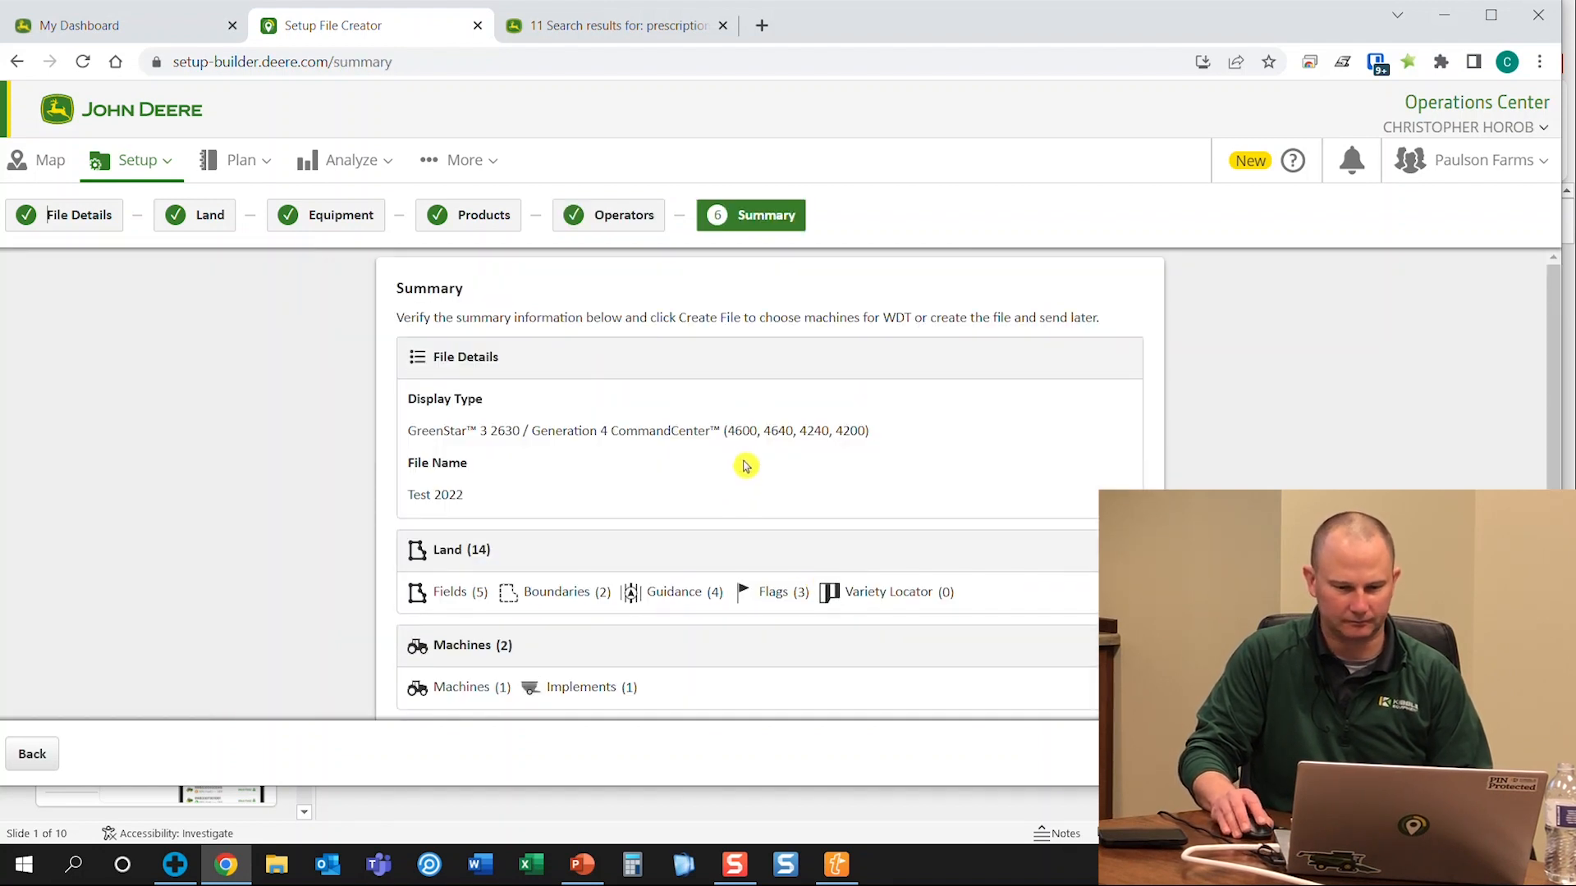
scroll(745, 466, down, 2)
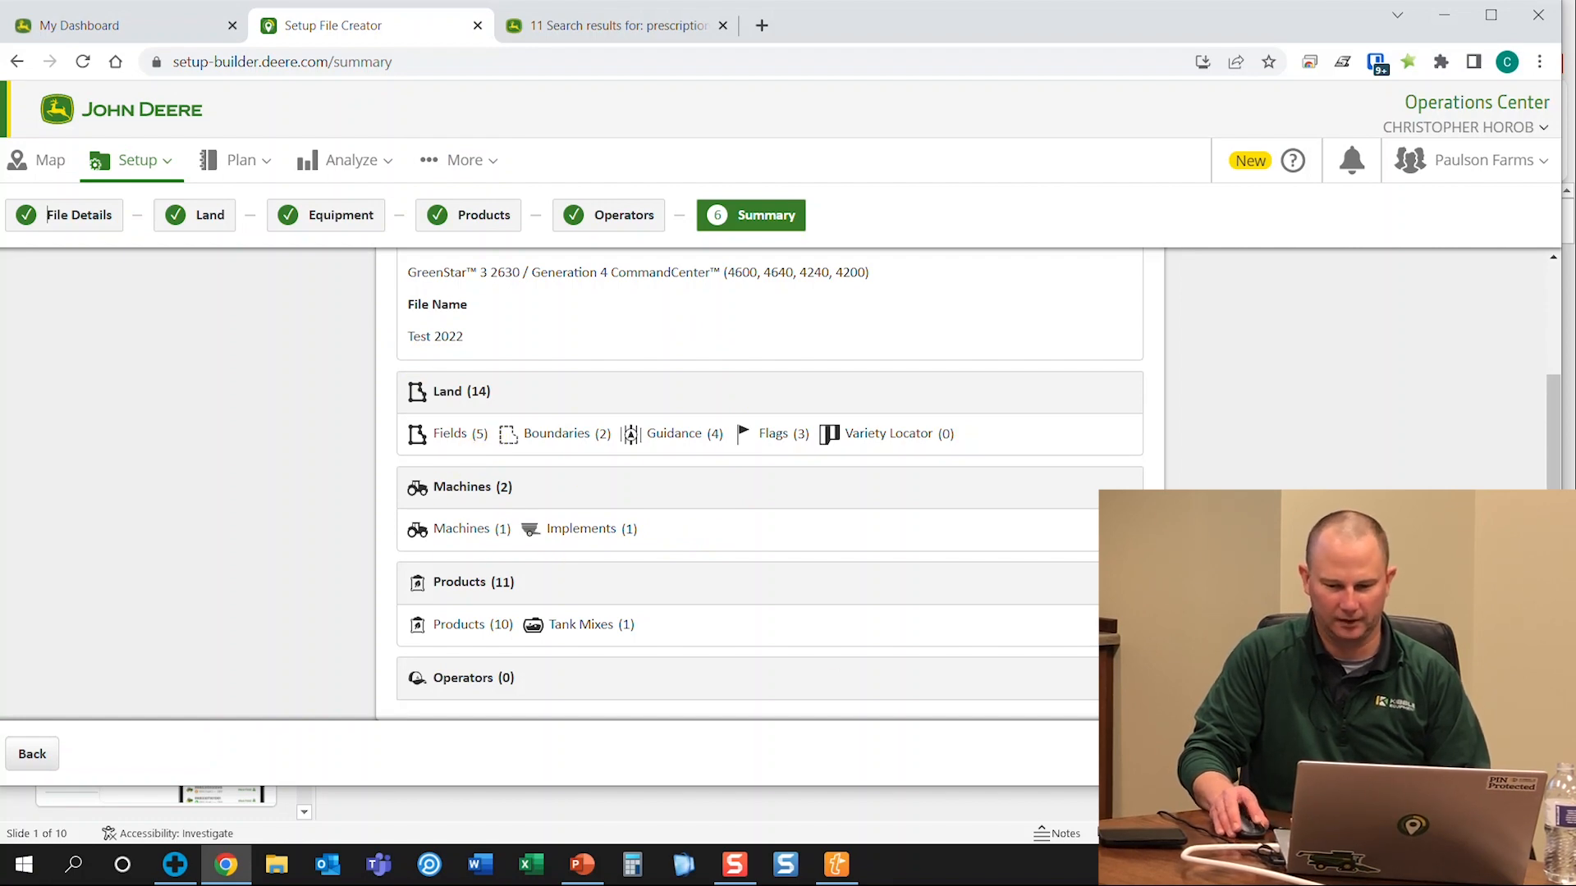
click(1518, 753)
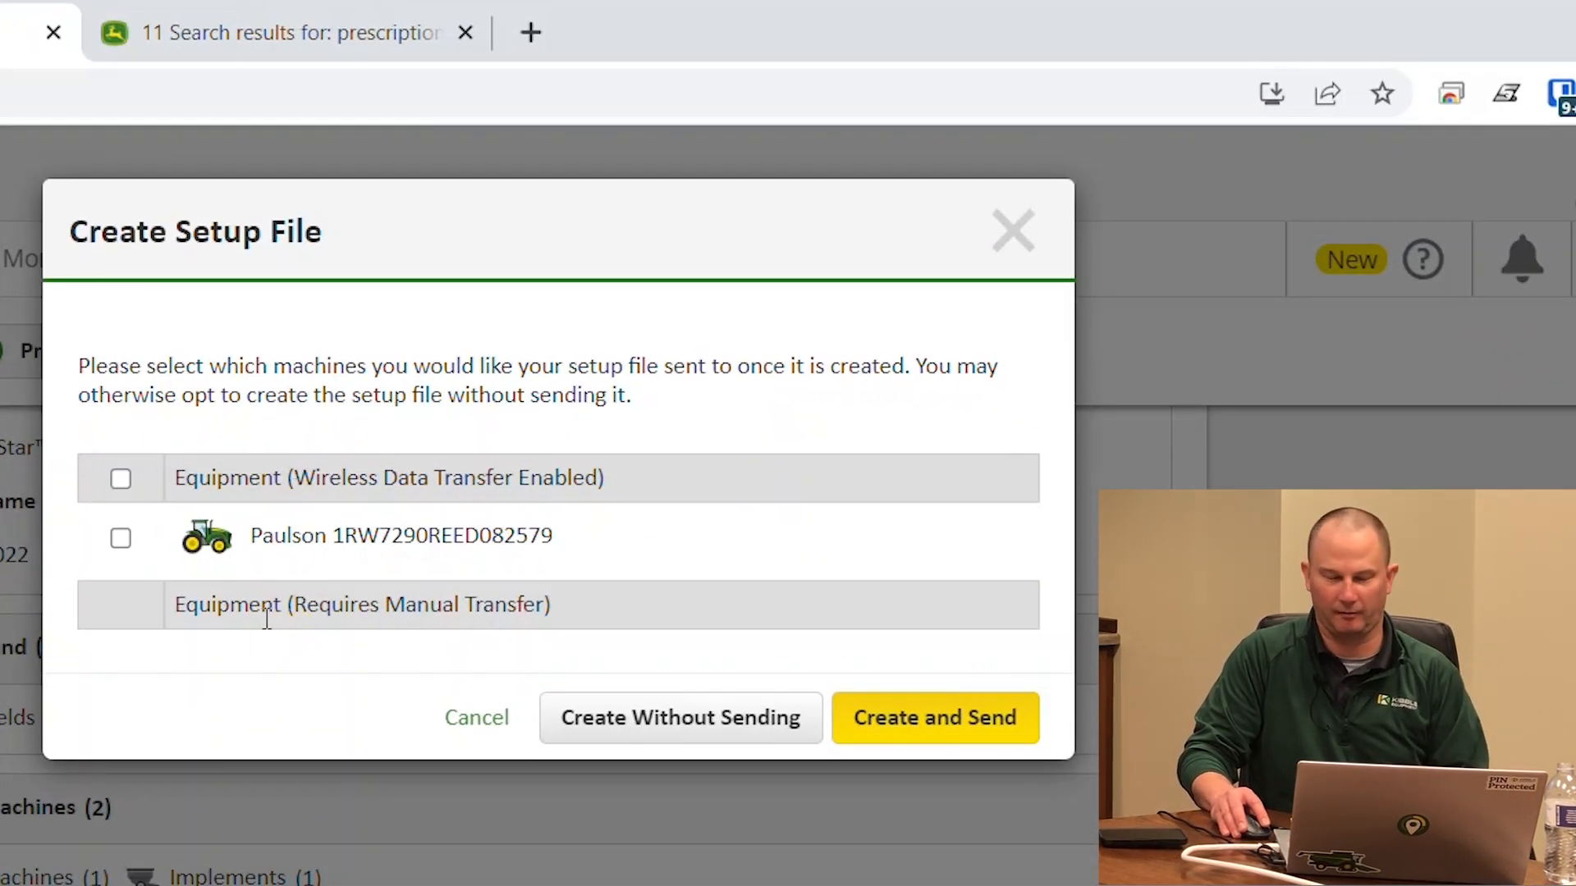
Tick the WDT tractor, create Test 2022 without sending it, then pick Work Planner from Plan
click(123, 539)
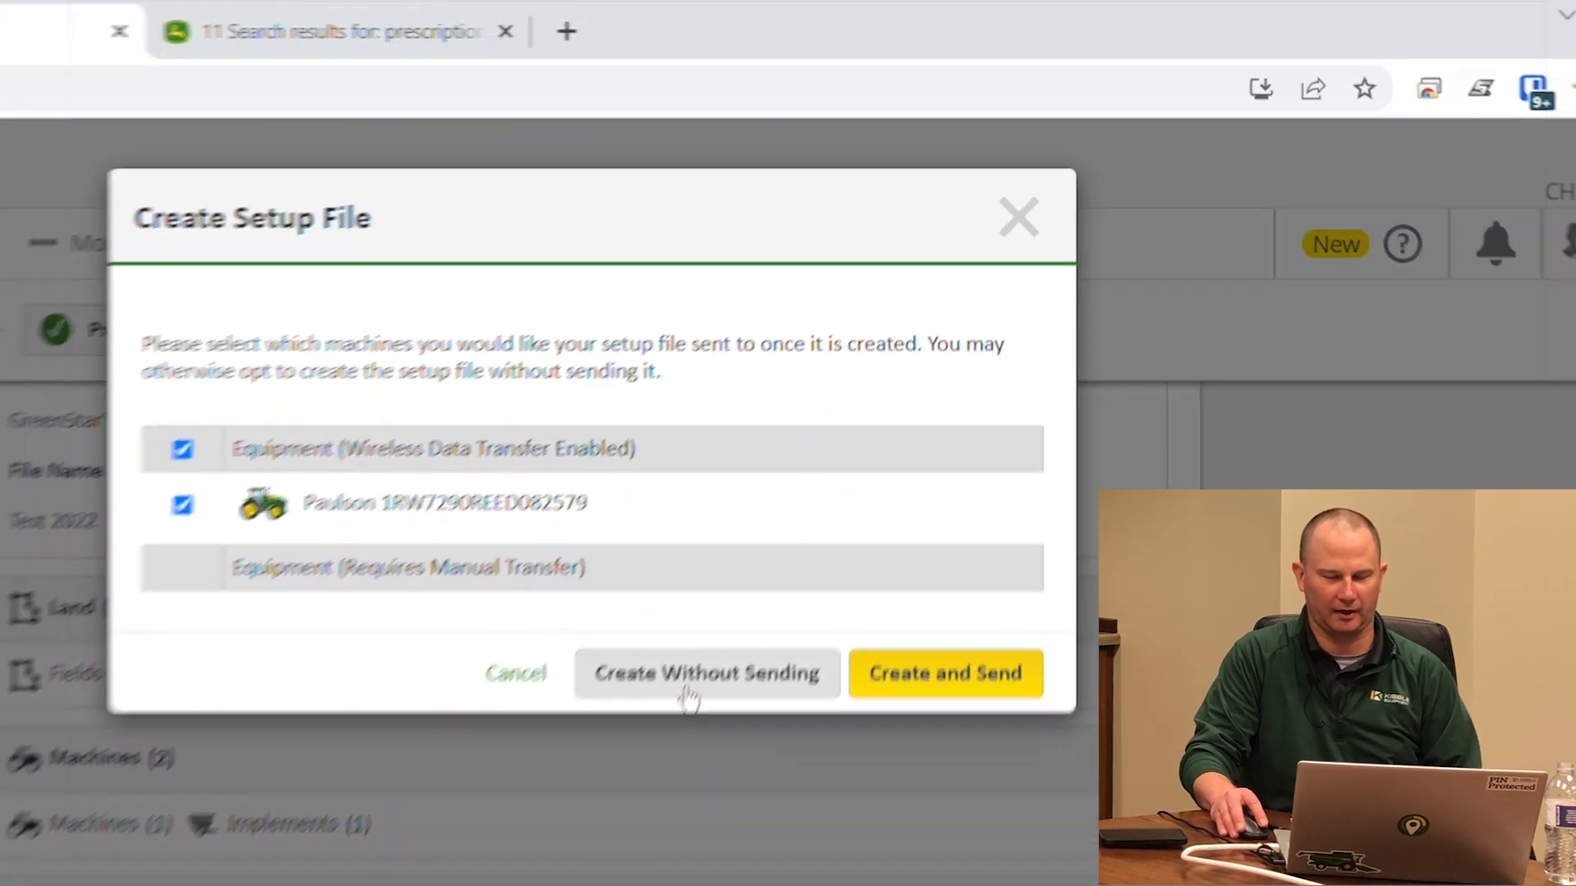
click(680, 717)
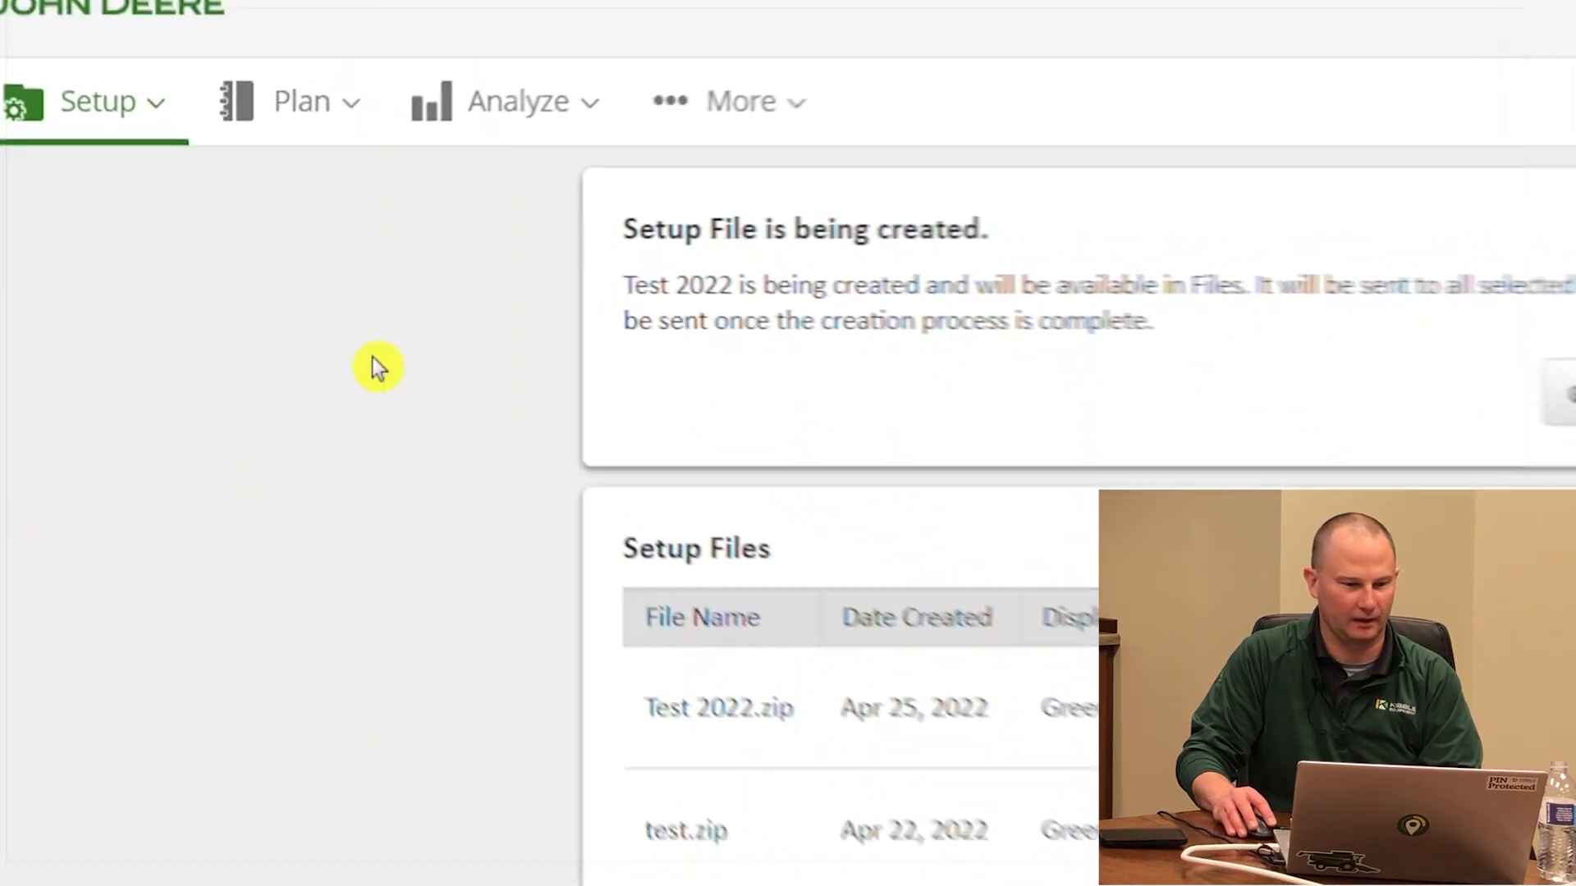
click(353, 136)
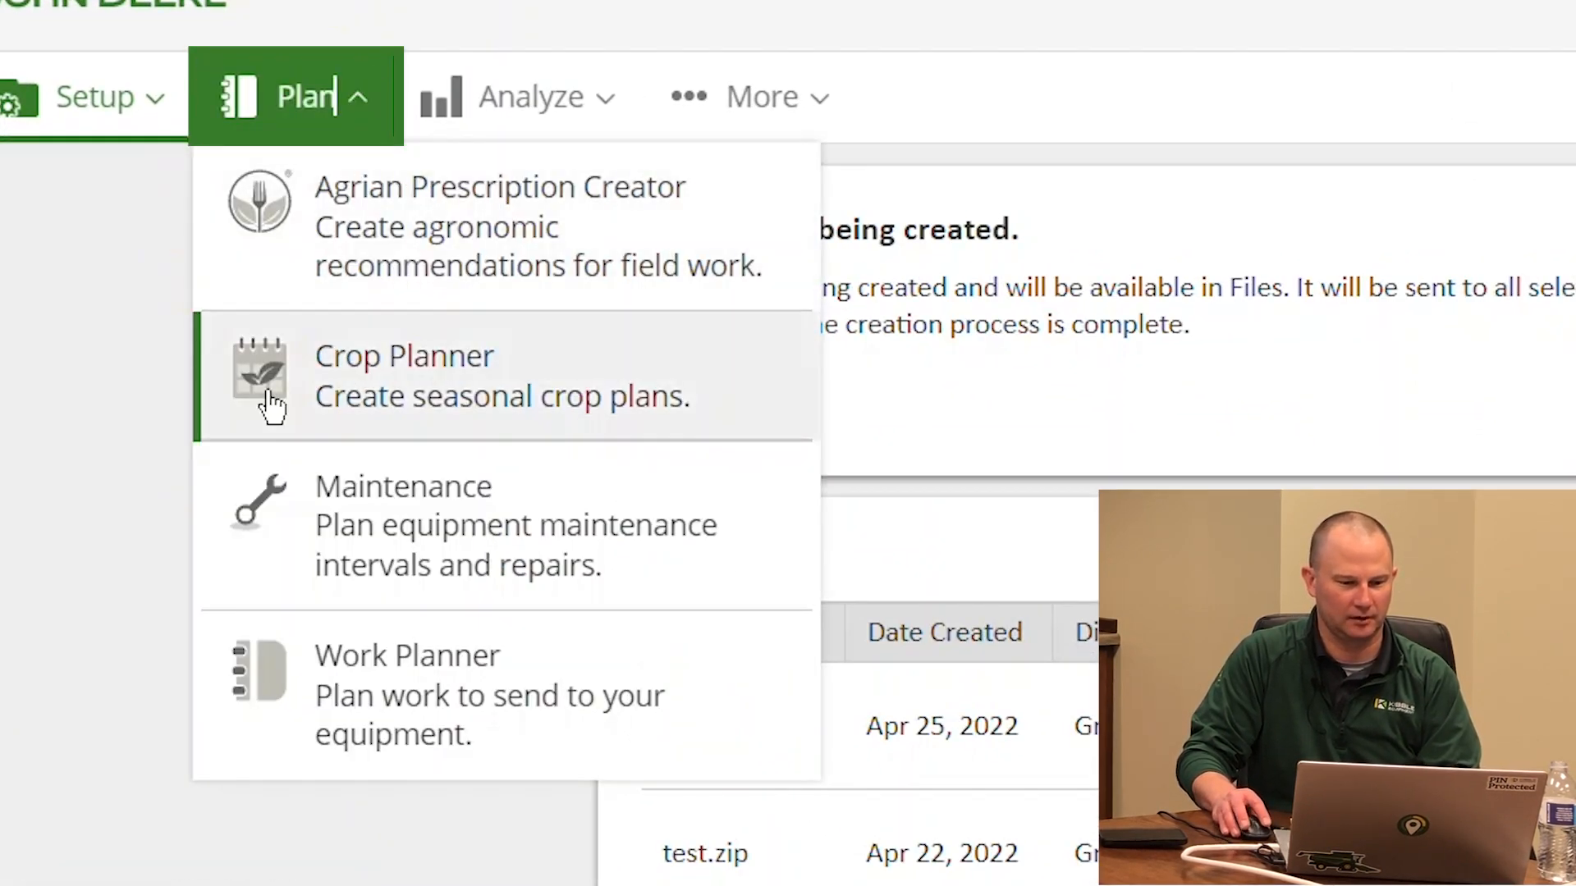
click(416, 647)
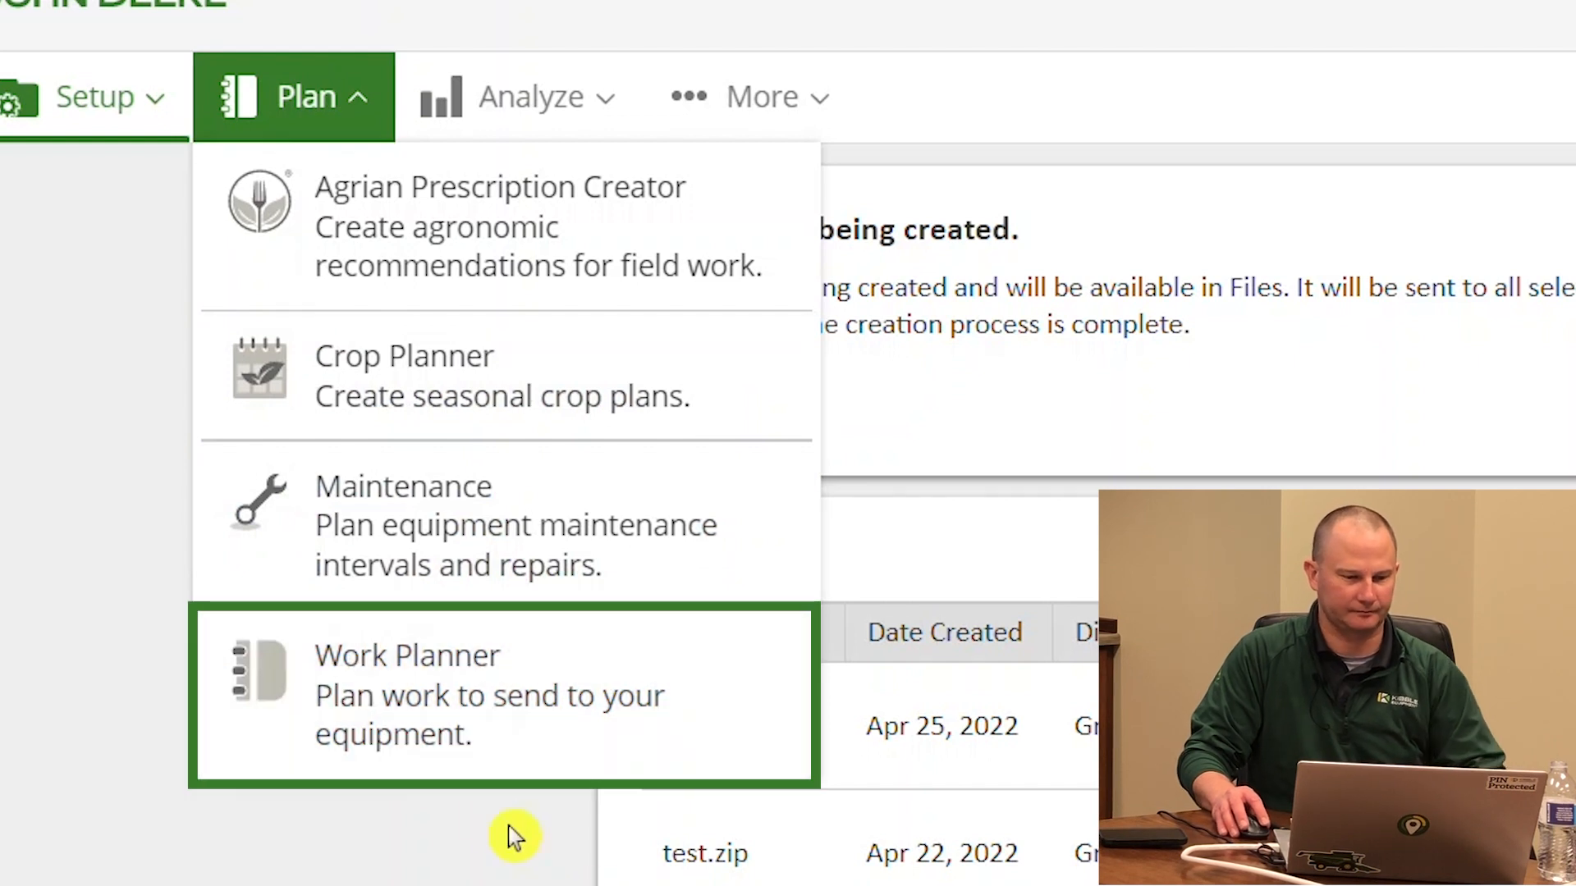
Open Work Planner for 2022 and start a new seeding plan from the Seeding tab
click(435, 755)
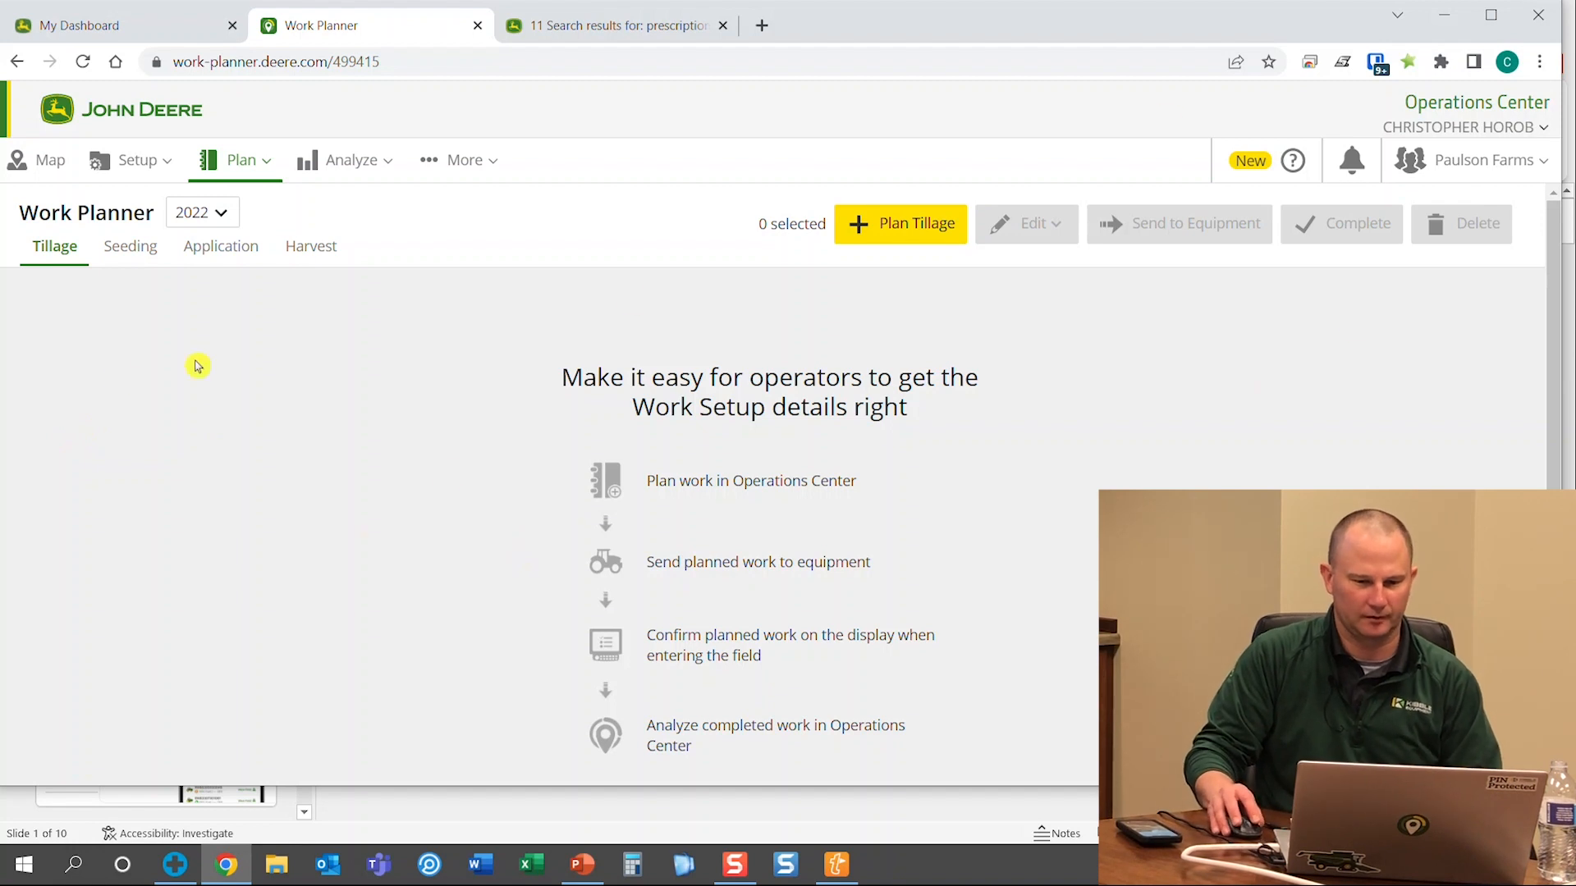
click(191, 218)
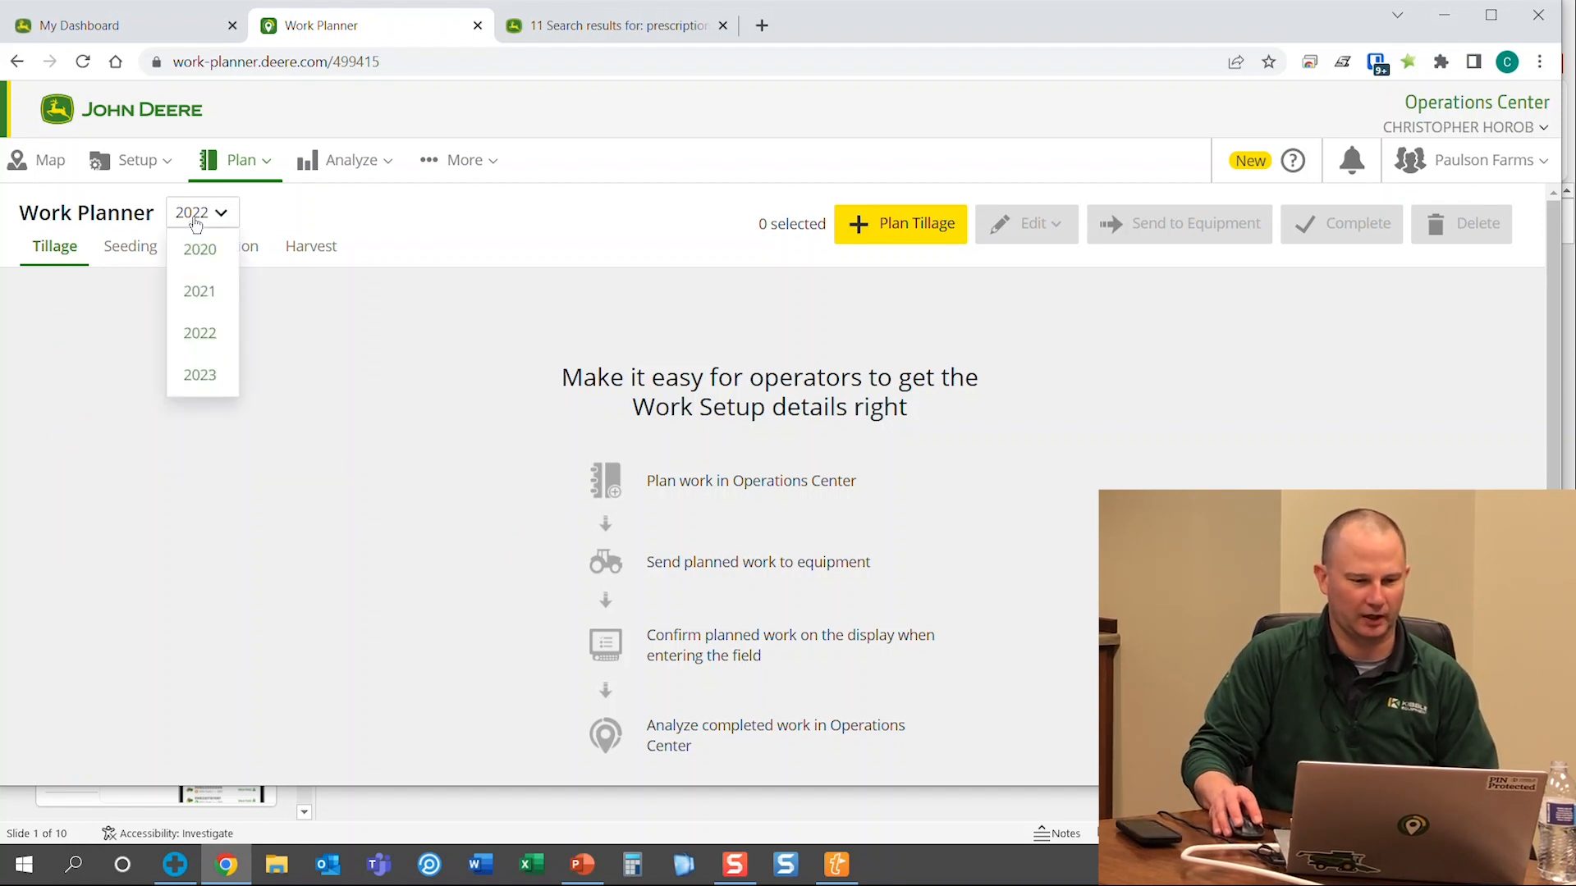
click(136, 248)
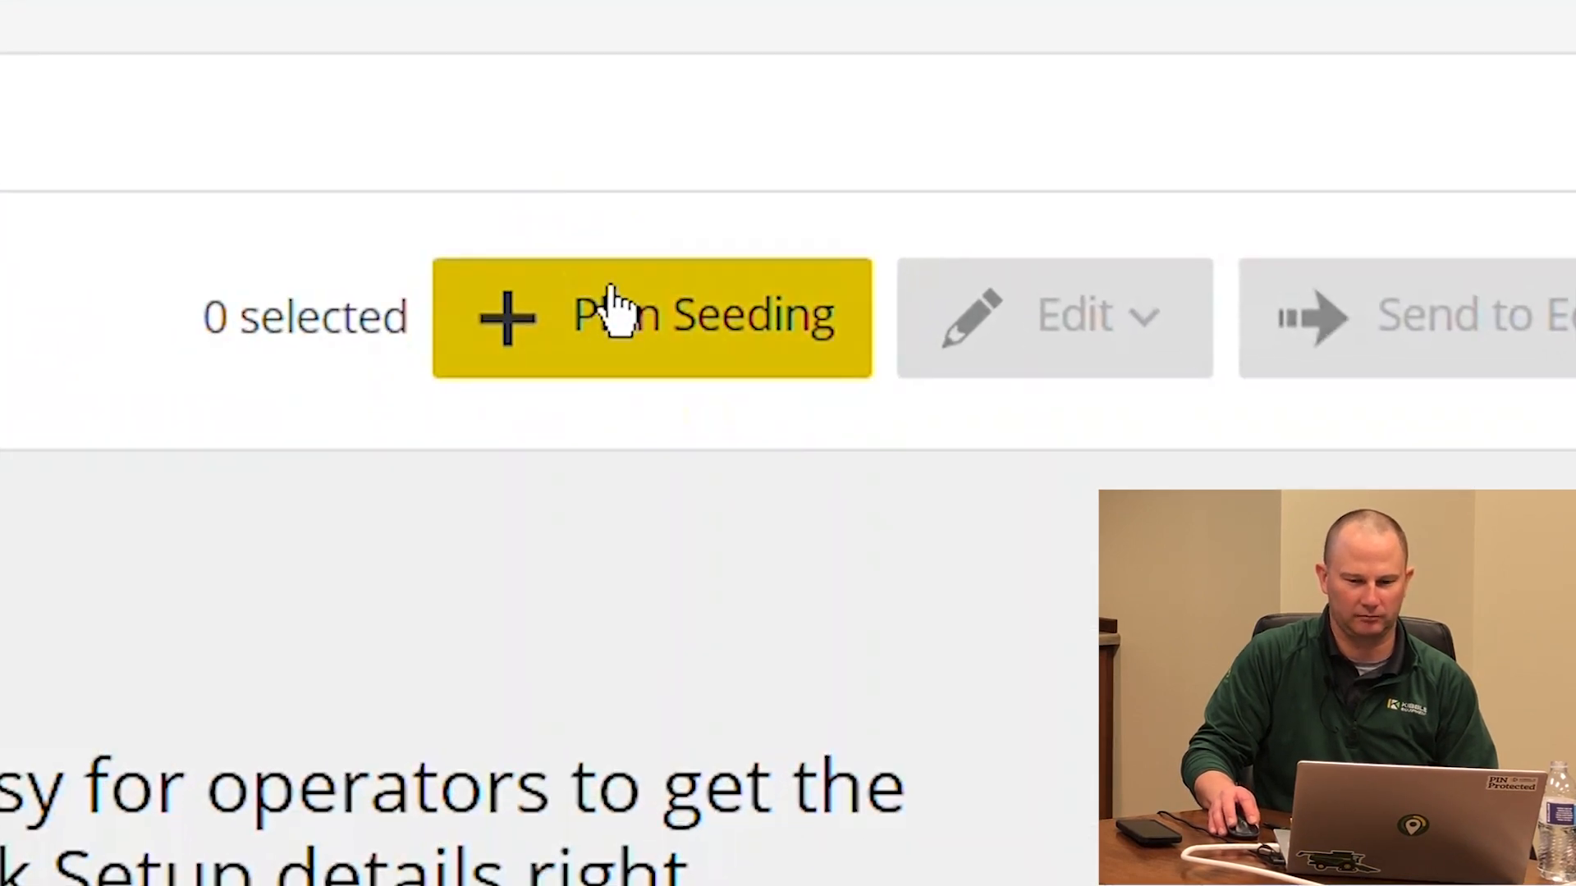
click(611, 321)
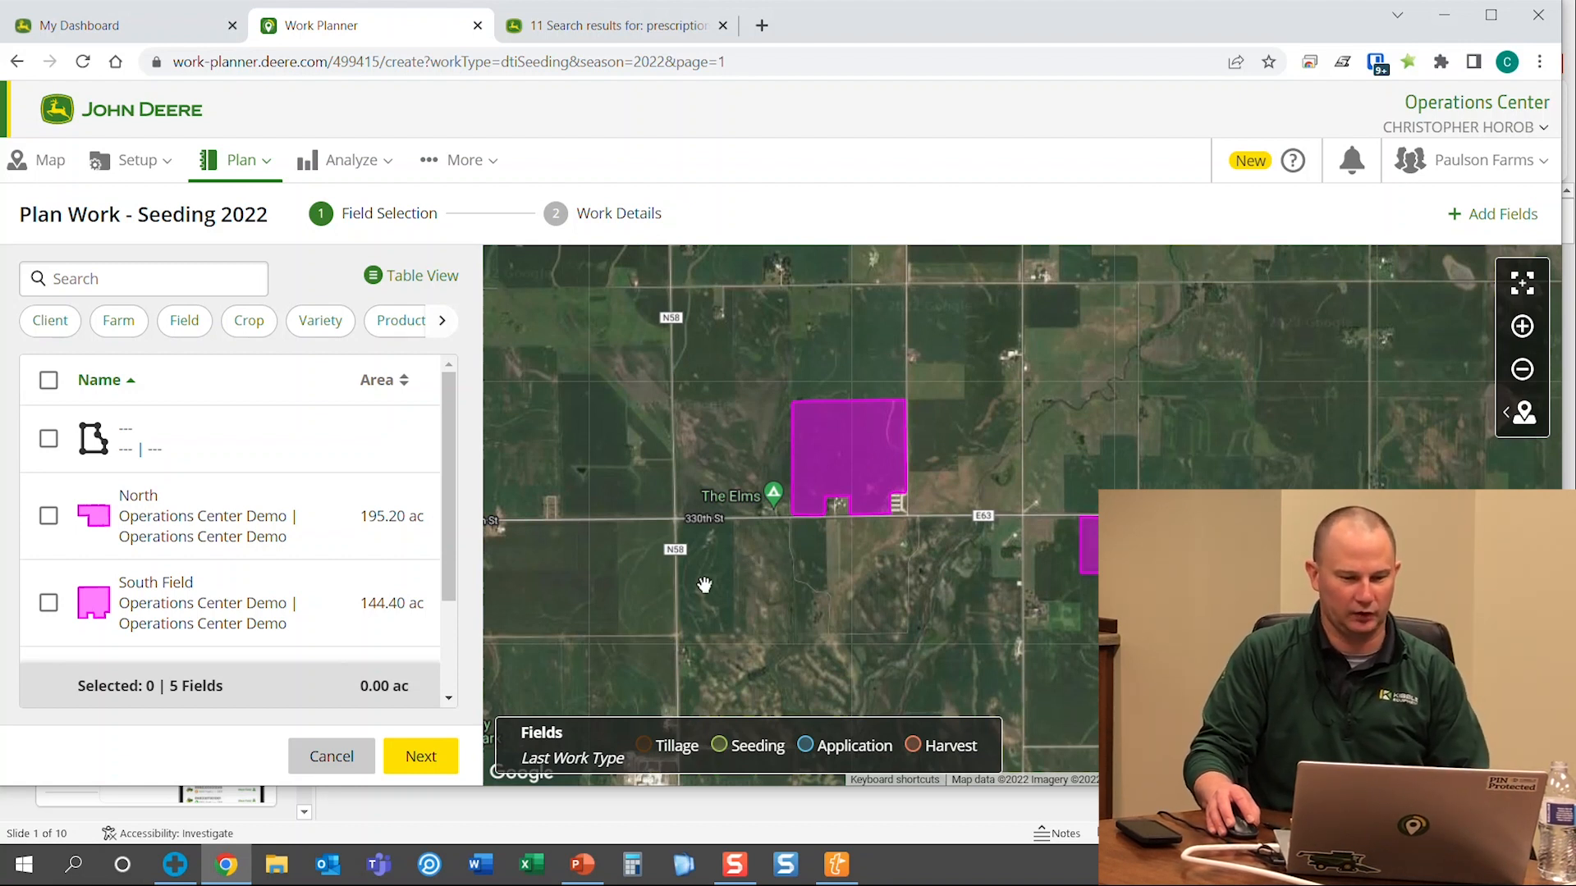
Select only South Field (144.40 ac), leaving North unchecked, and proceed to Work Details
click(1173, 562)
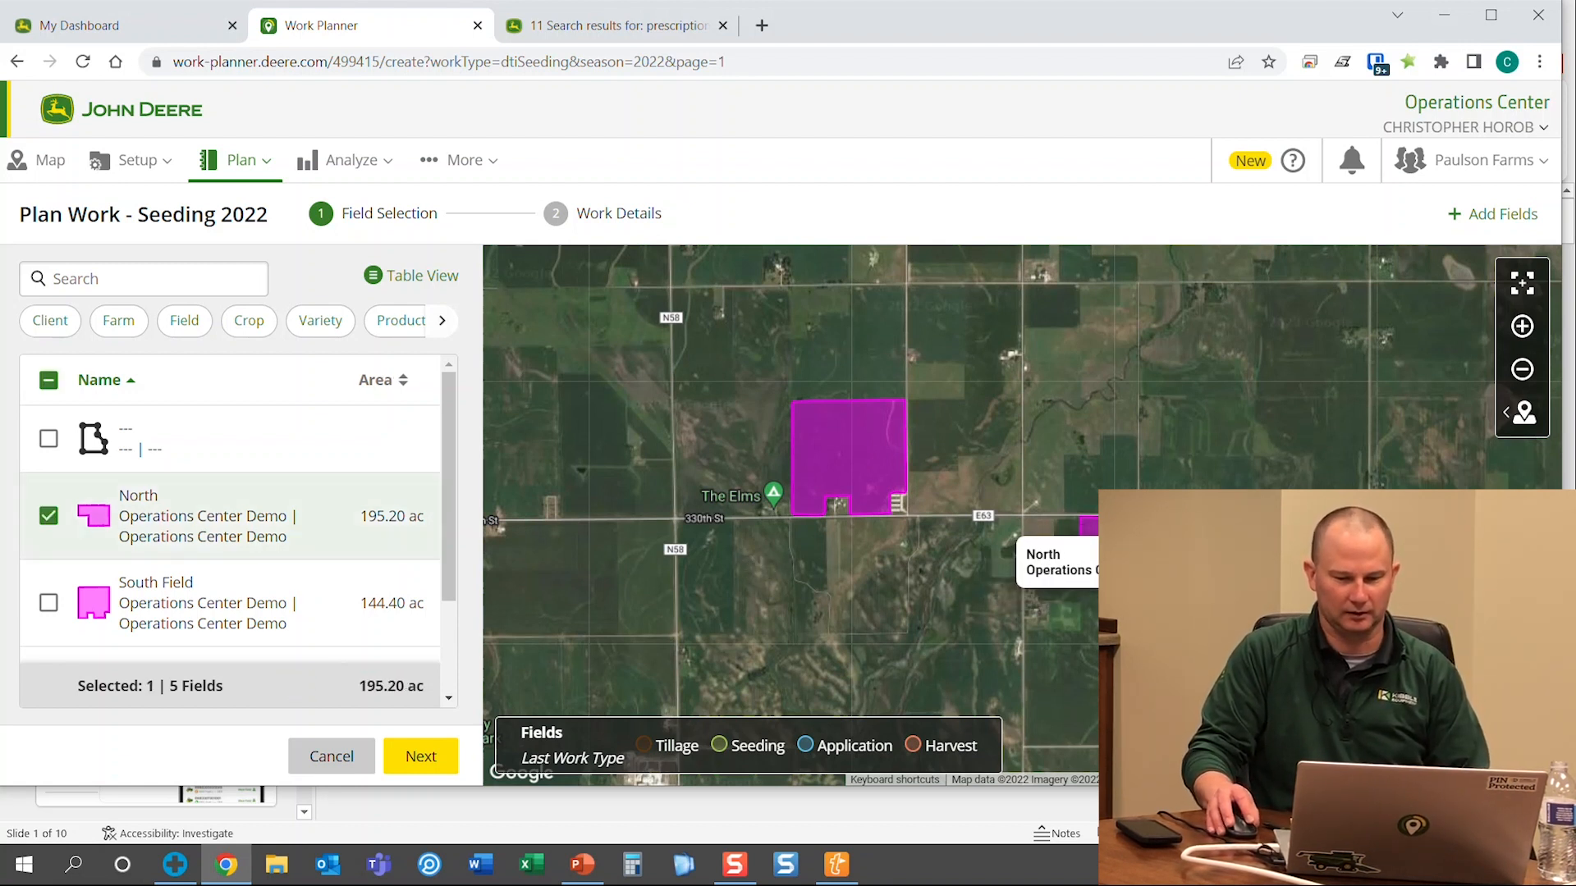
click(1173, 562)
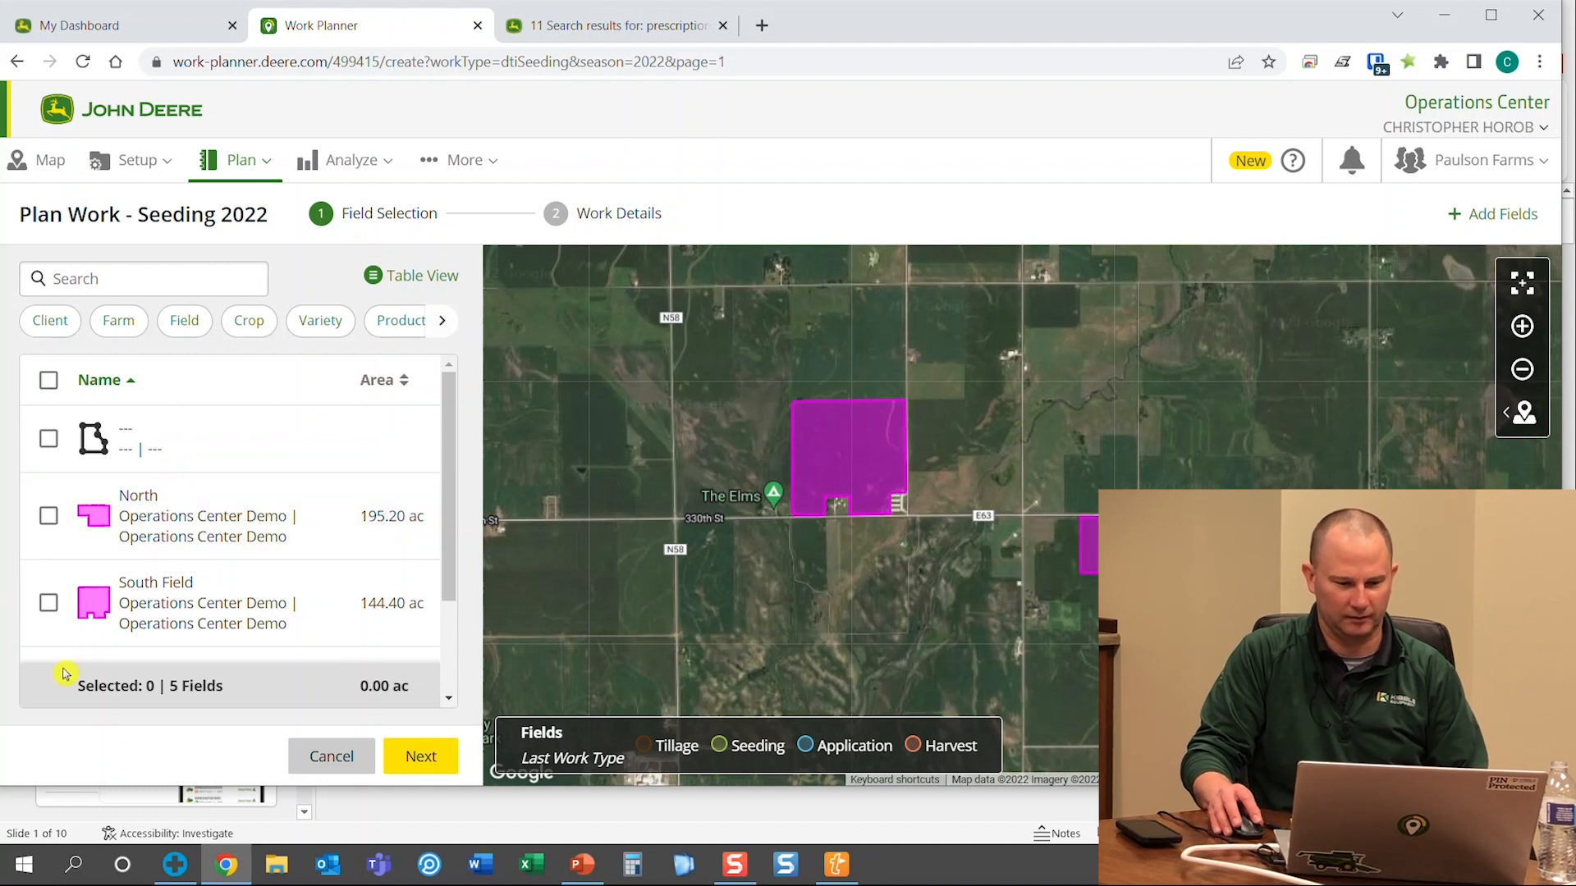
click(48, 603)
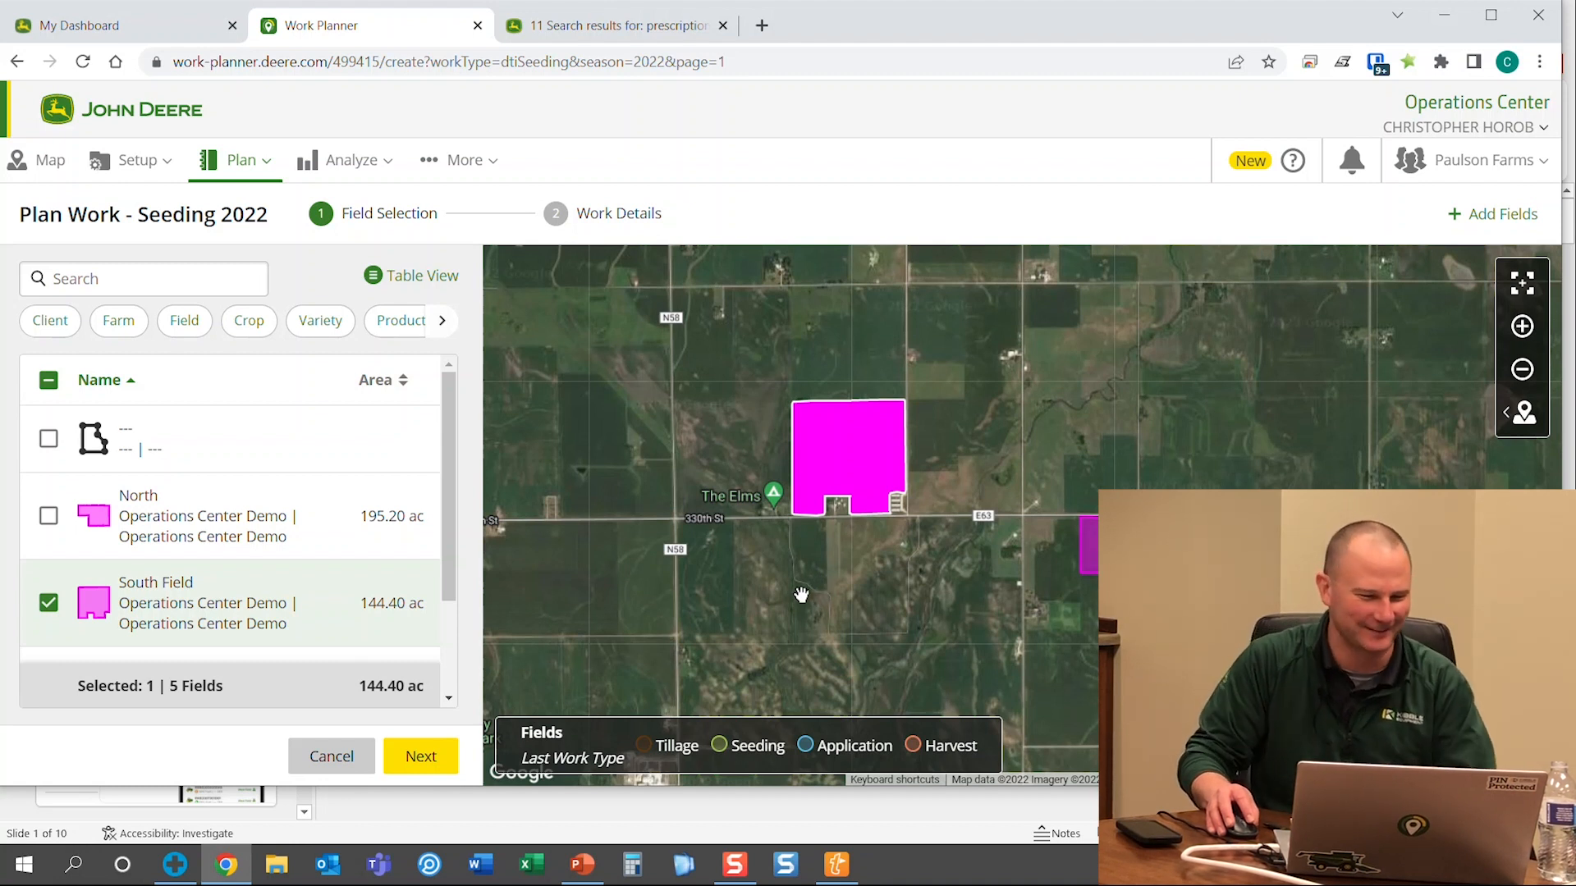
click(420, 756)
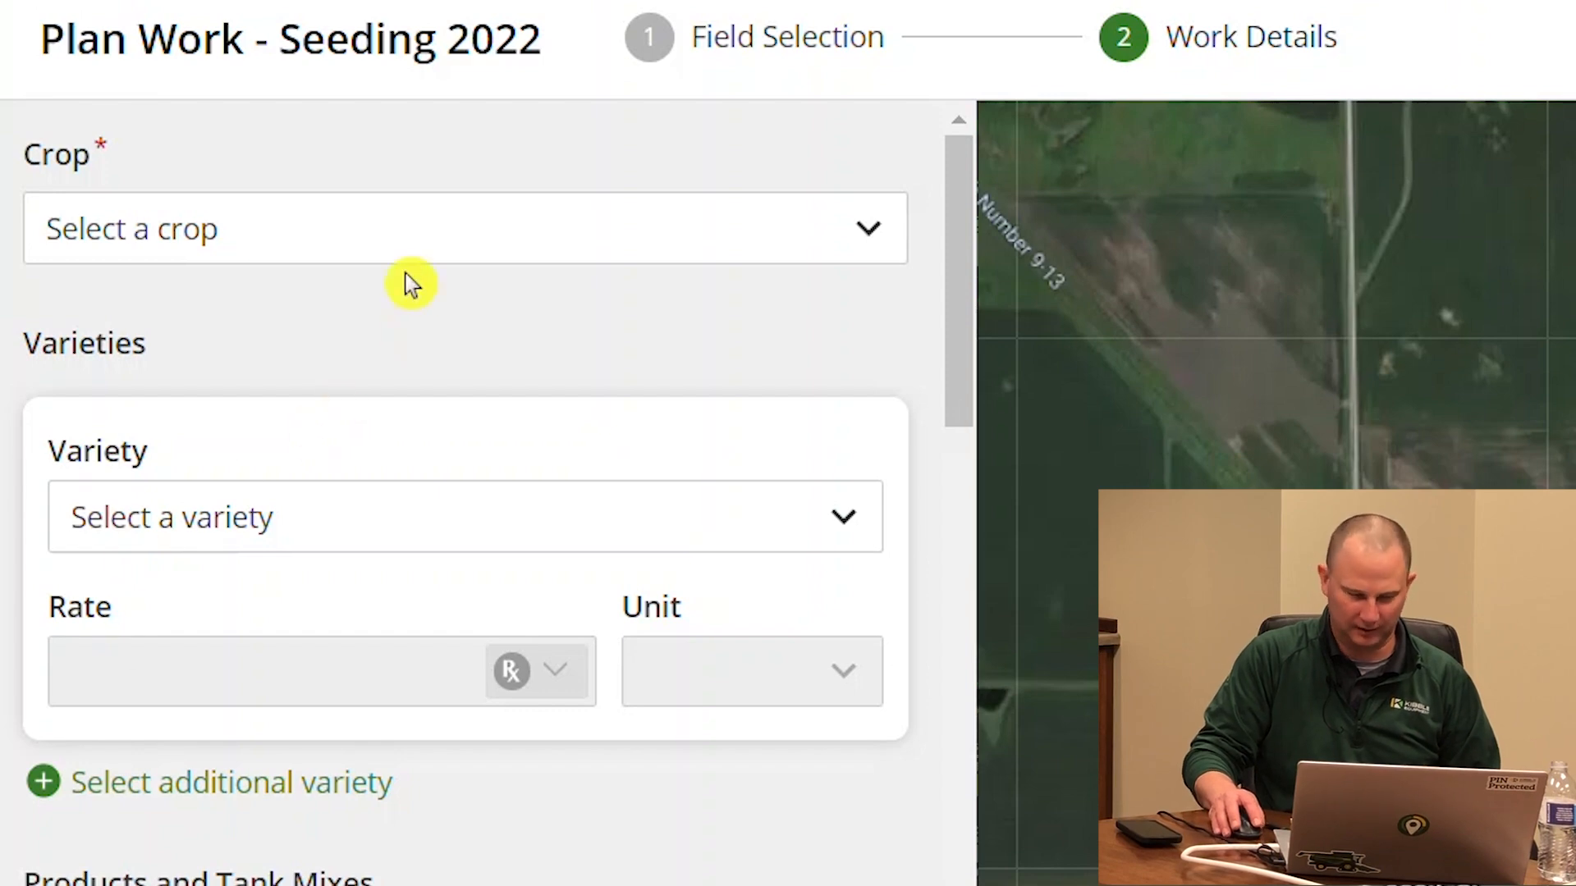
Set the crop to Corn with seed variety P0507Q
click(379, 253)
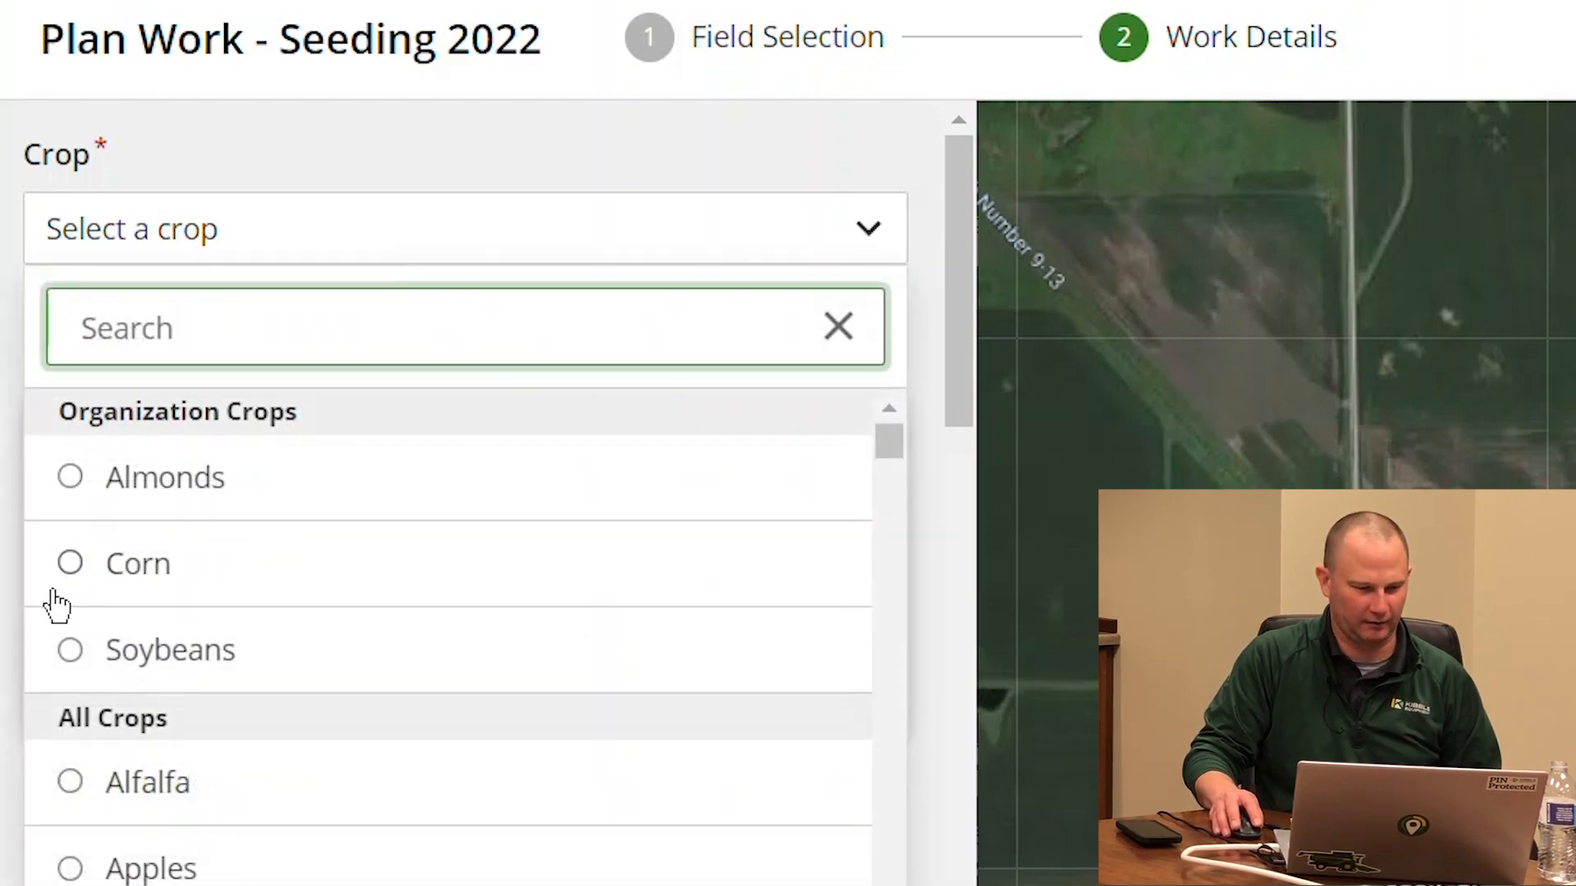
click(72, 563)
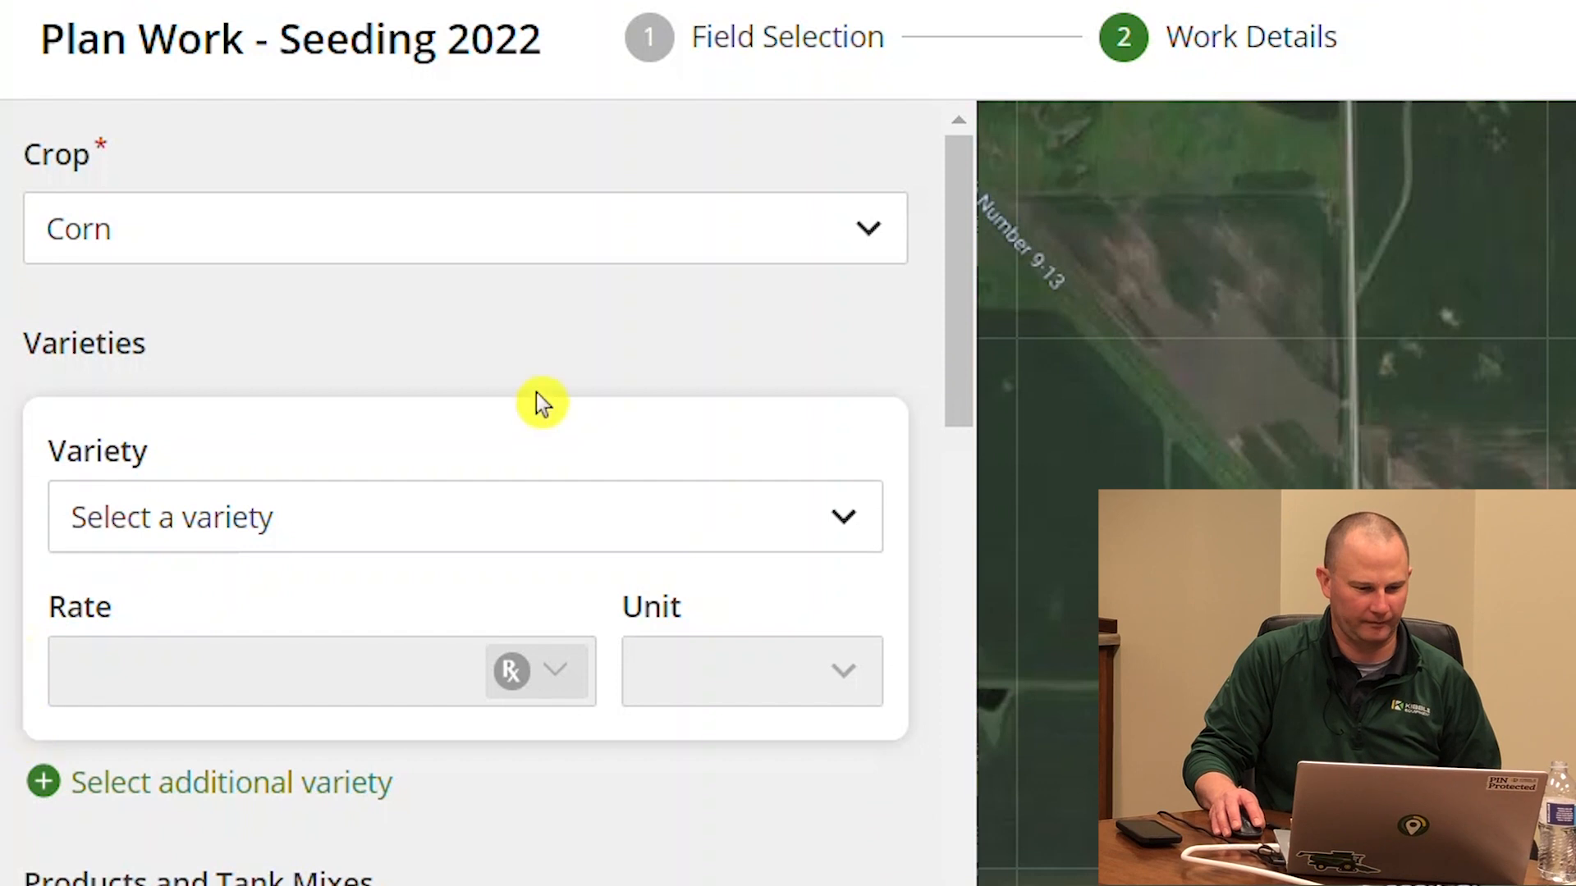
click(478, 529)
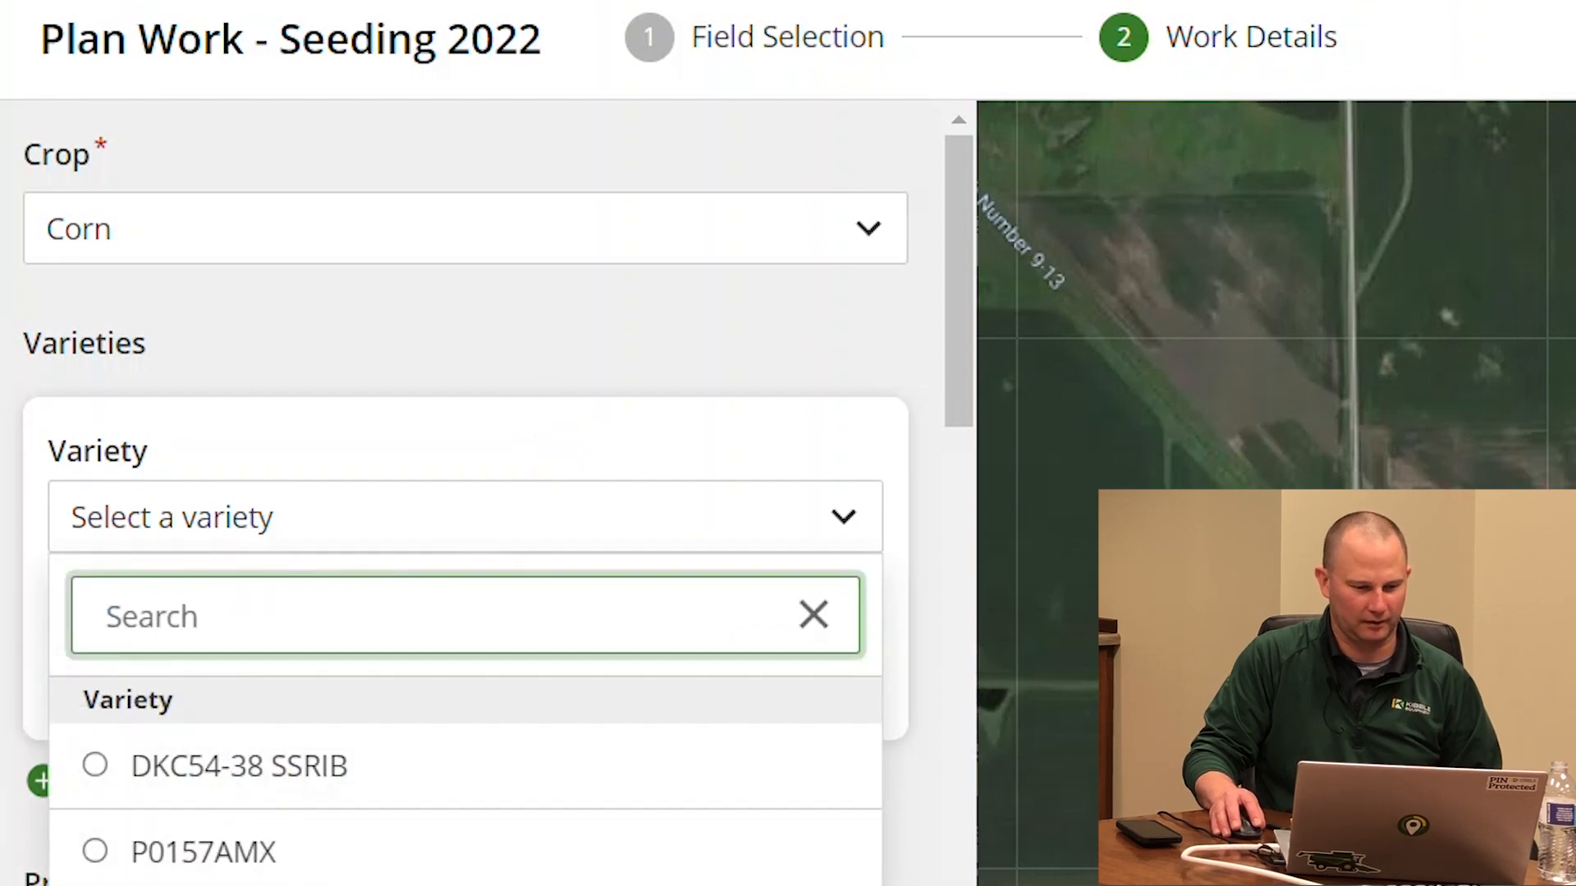
click(95, 883)
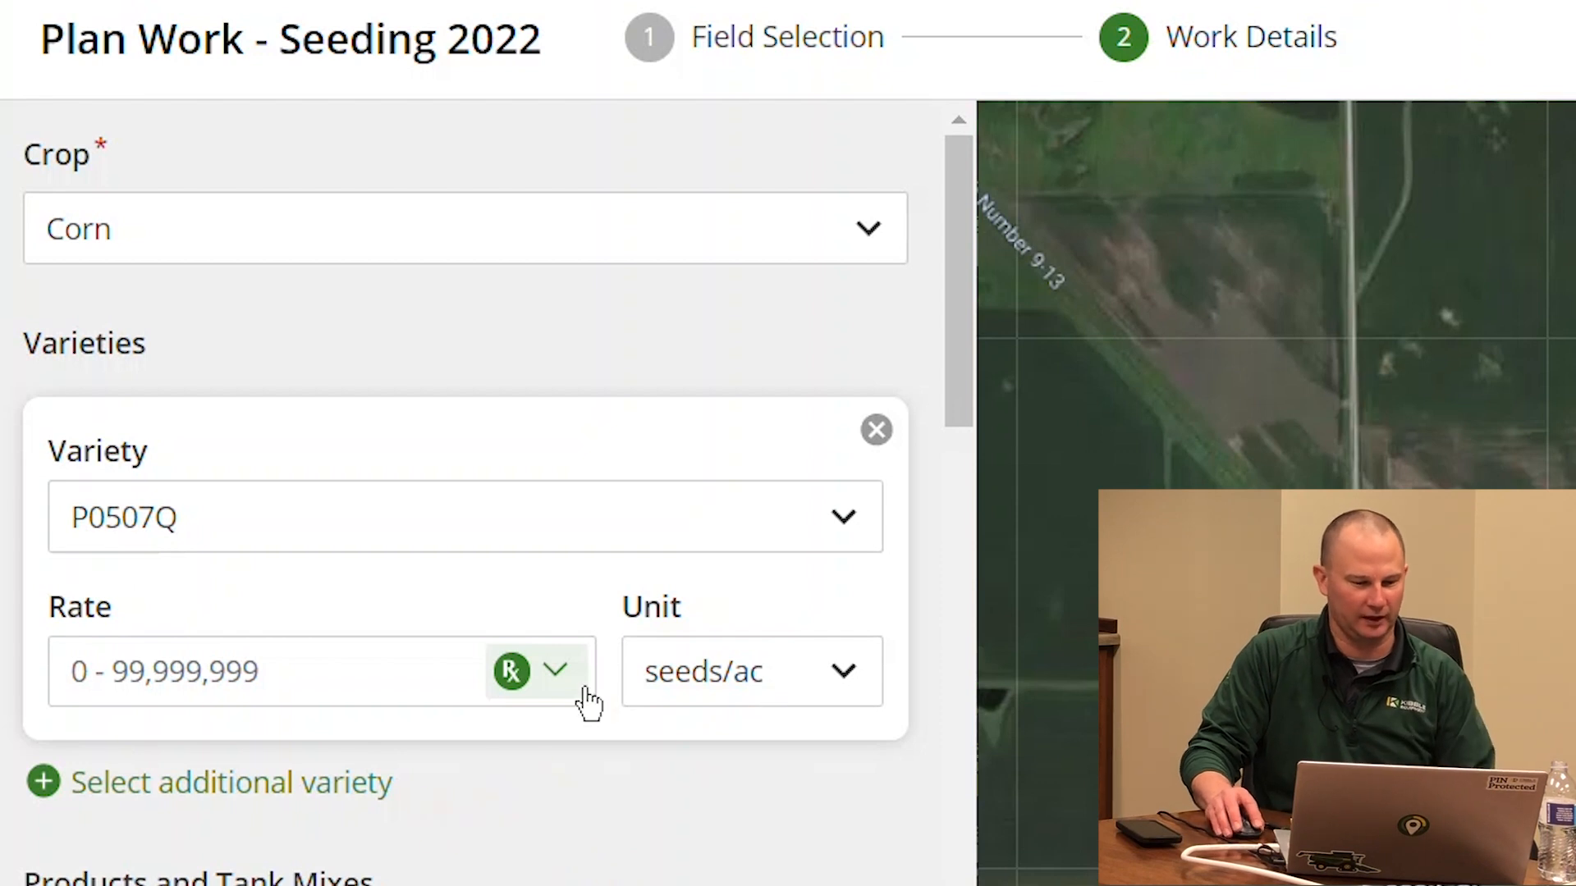
Use the Operations Center Demo prescription as the seeding rate
click(532, 684)
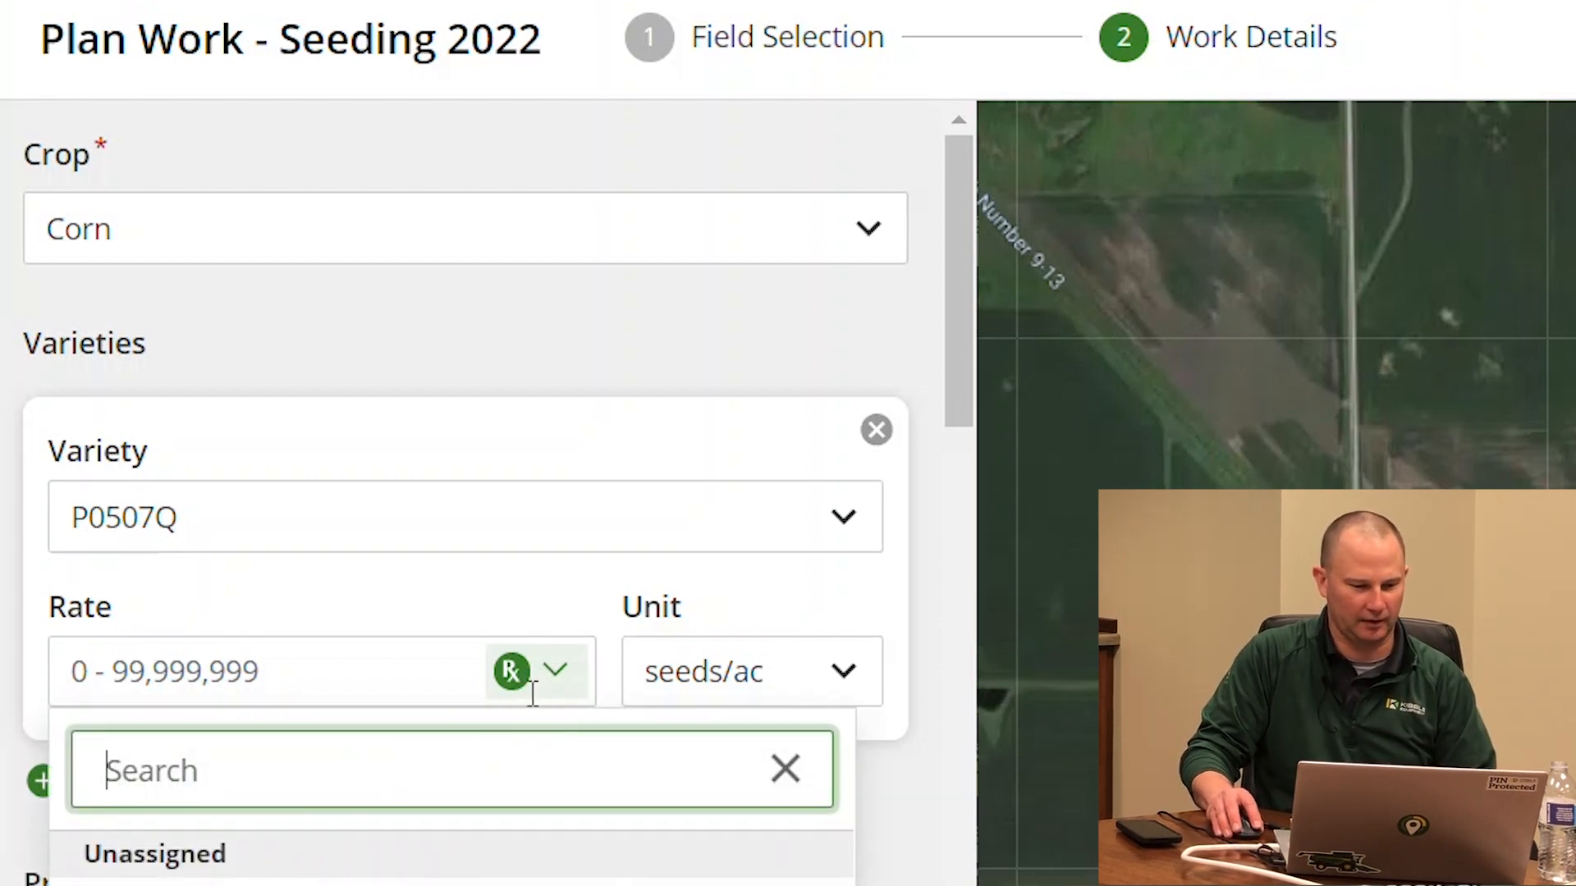
click(584, 584)
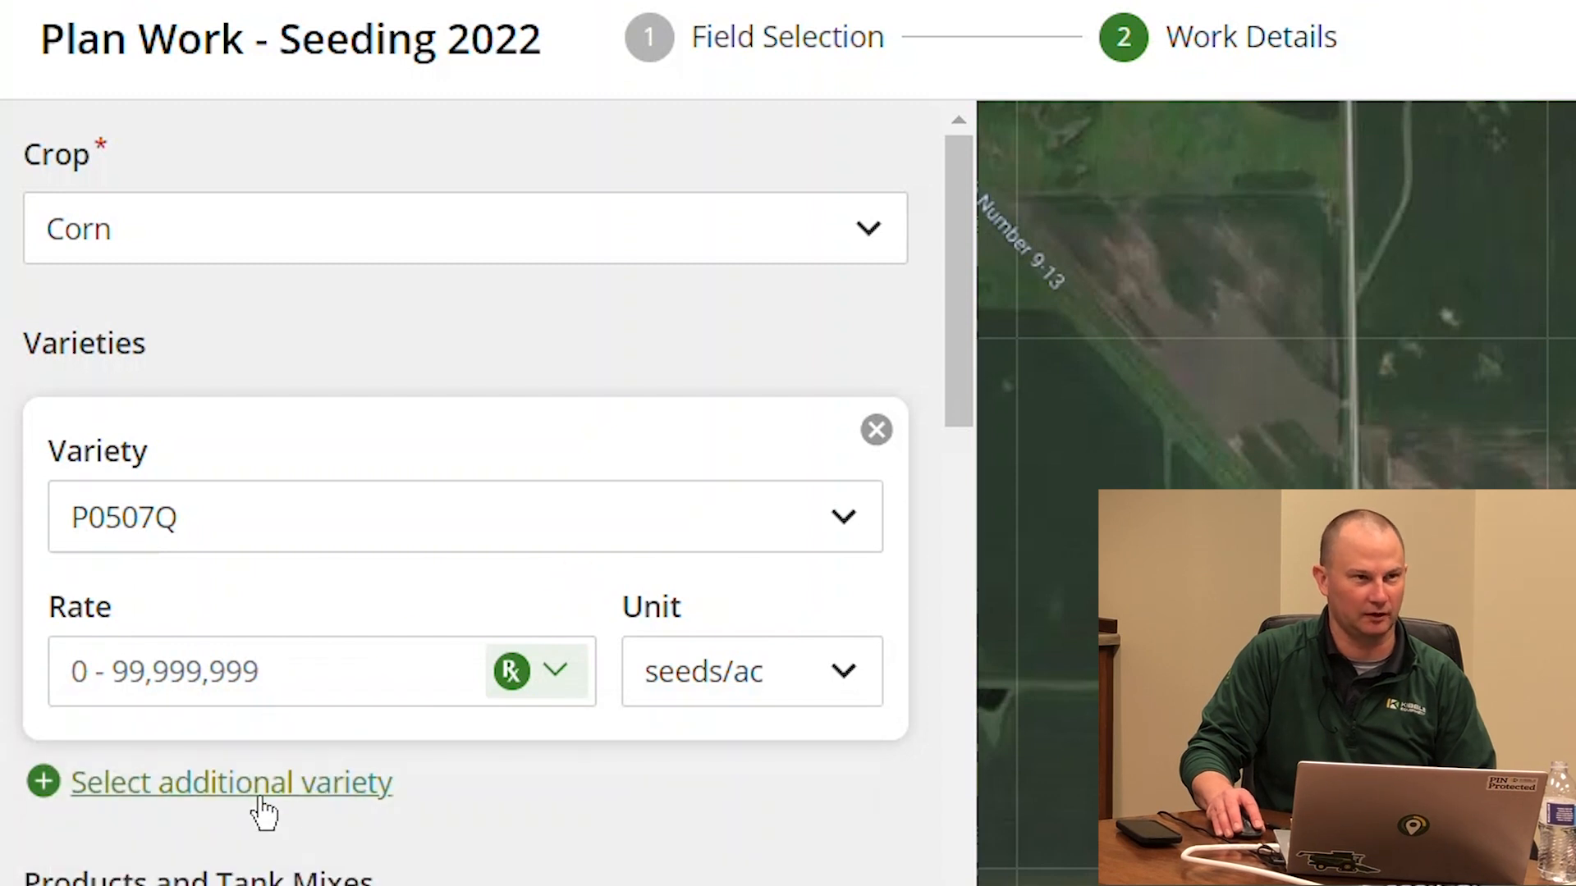
click(228, 685)
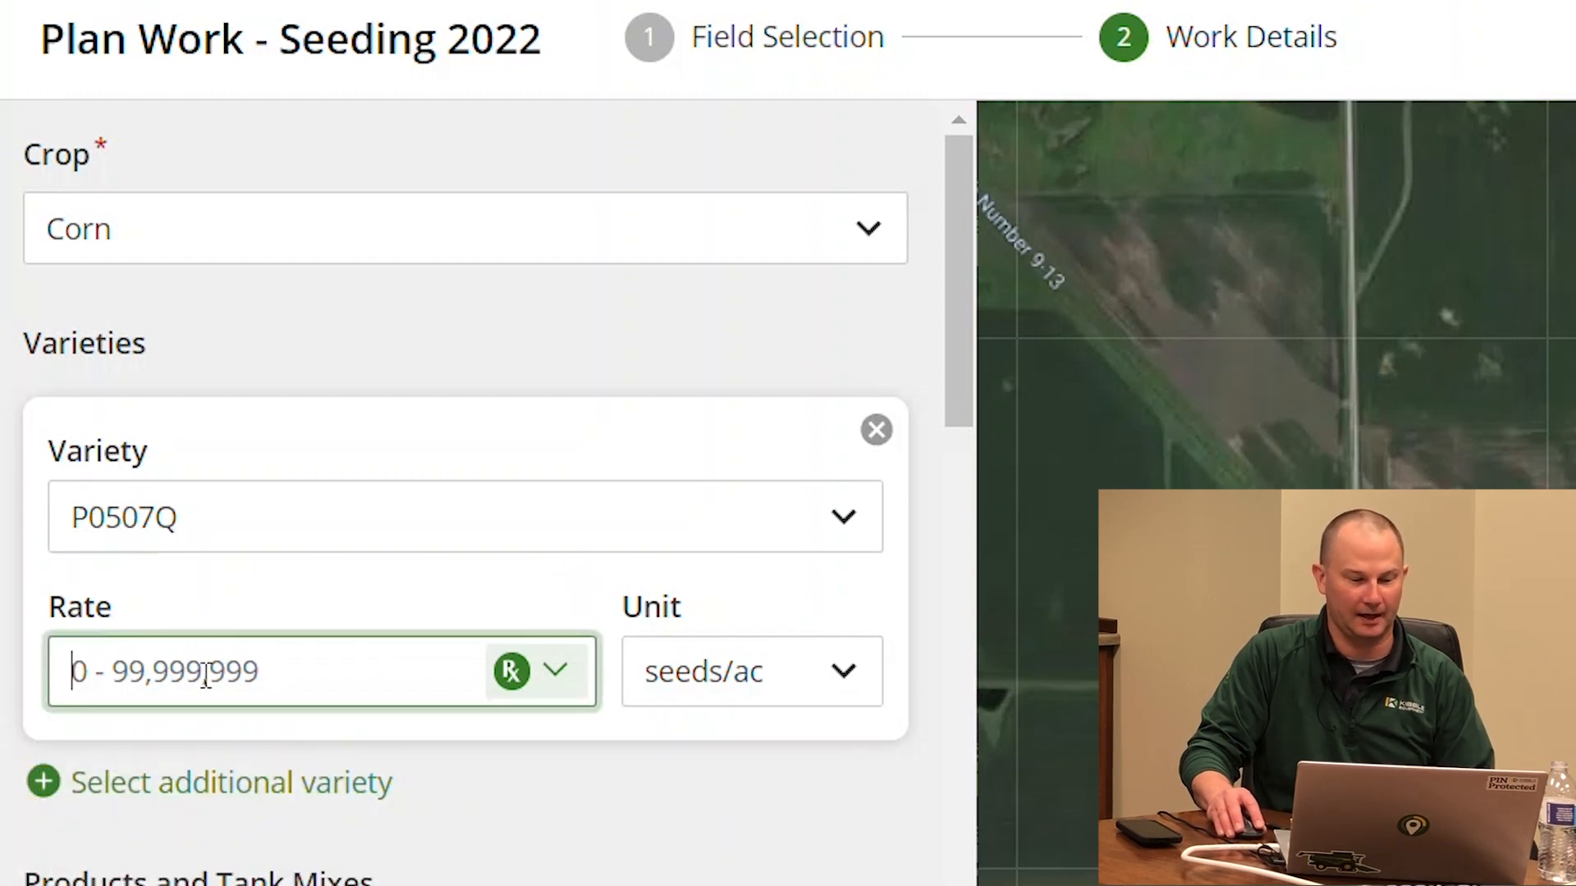
click(530, 685)
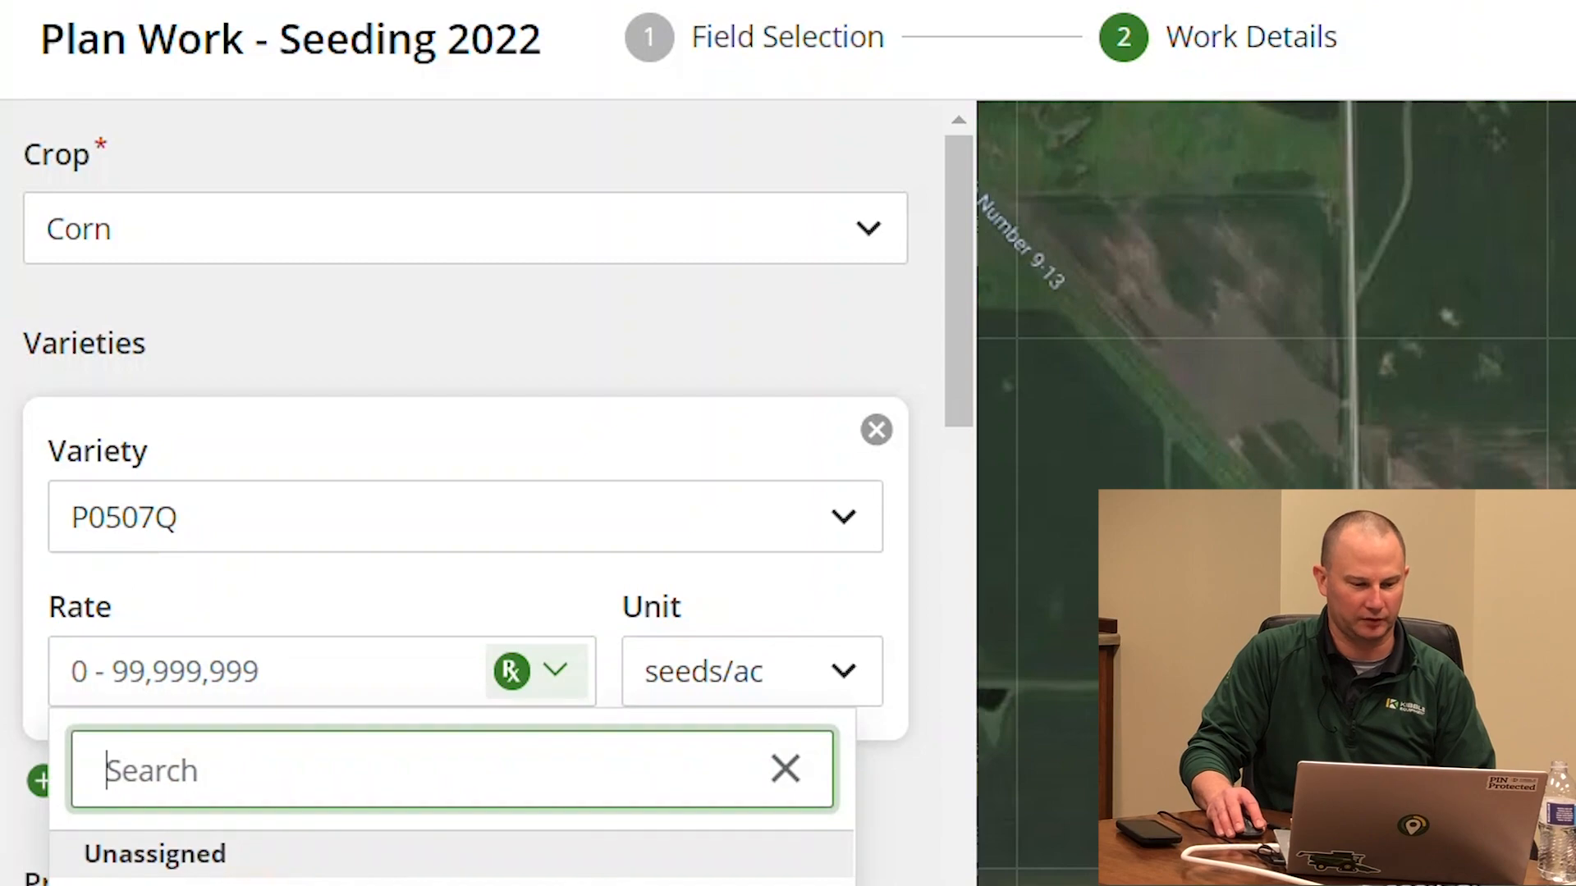
click(193, 870)
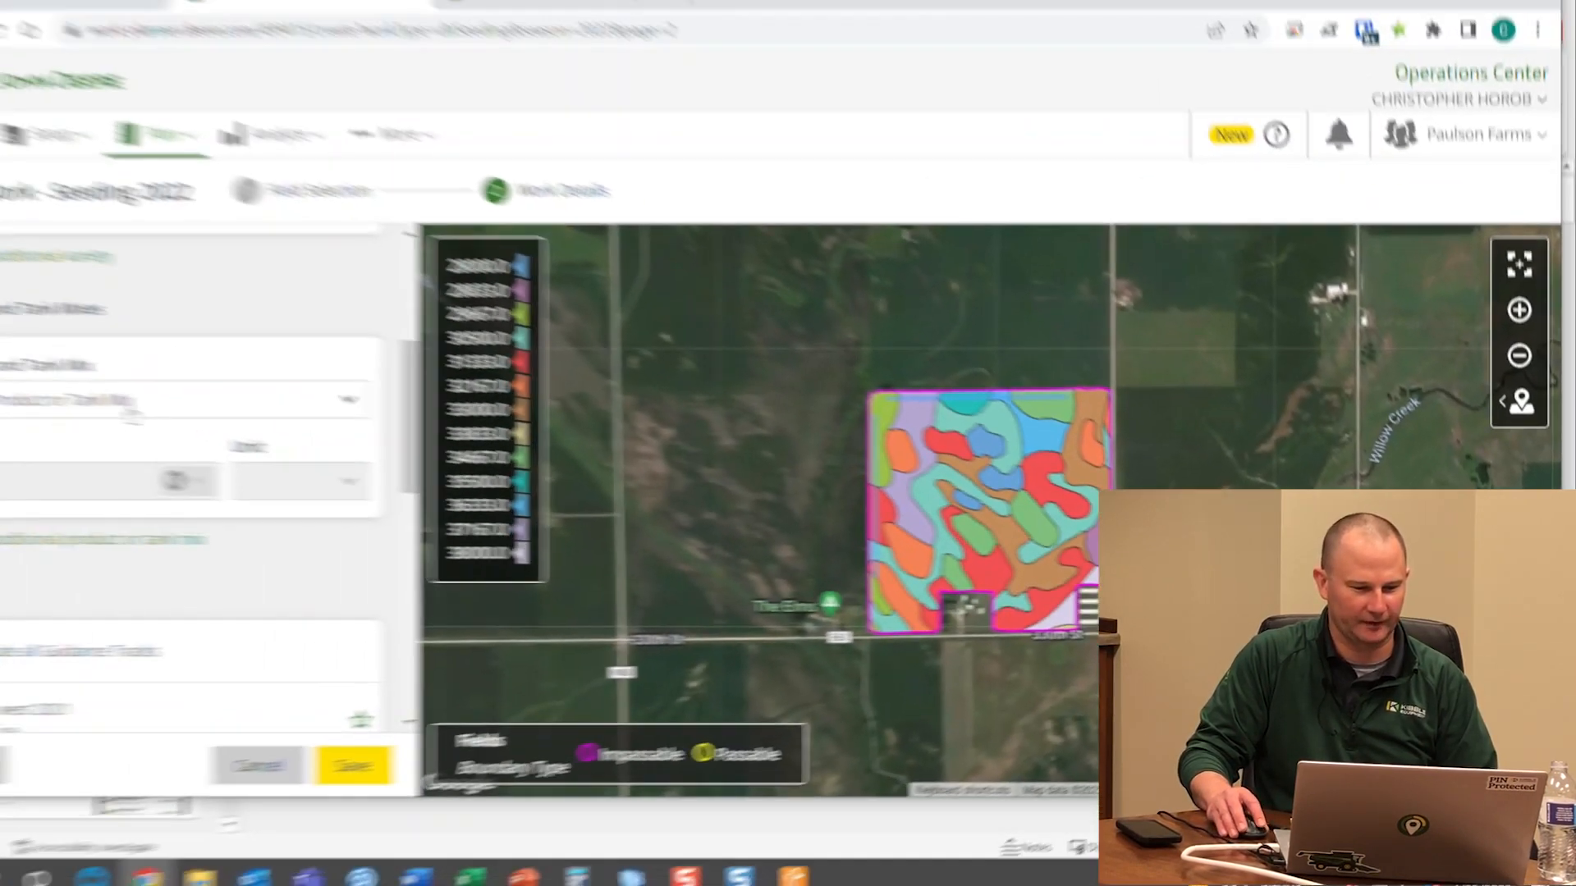
click(207, 413)
click(261, 358)
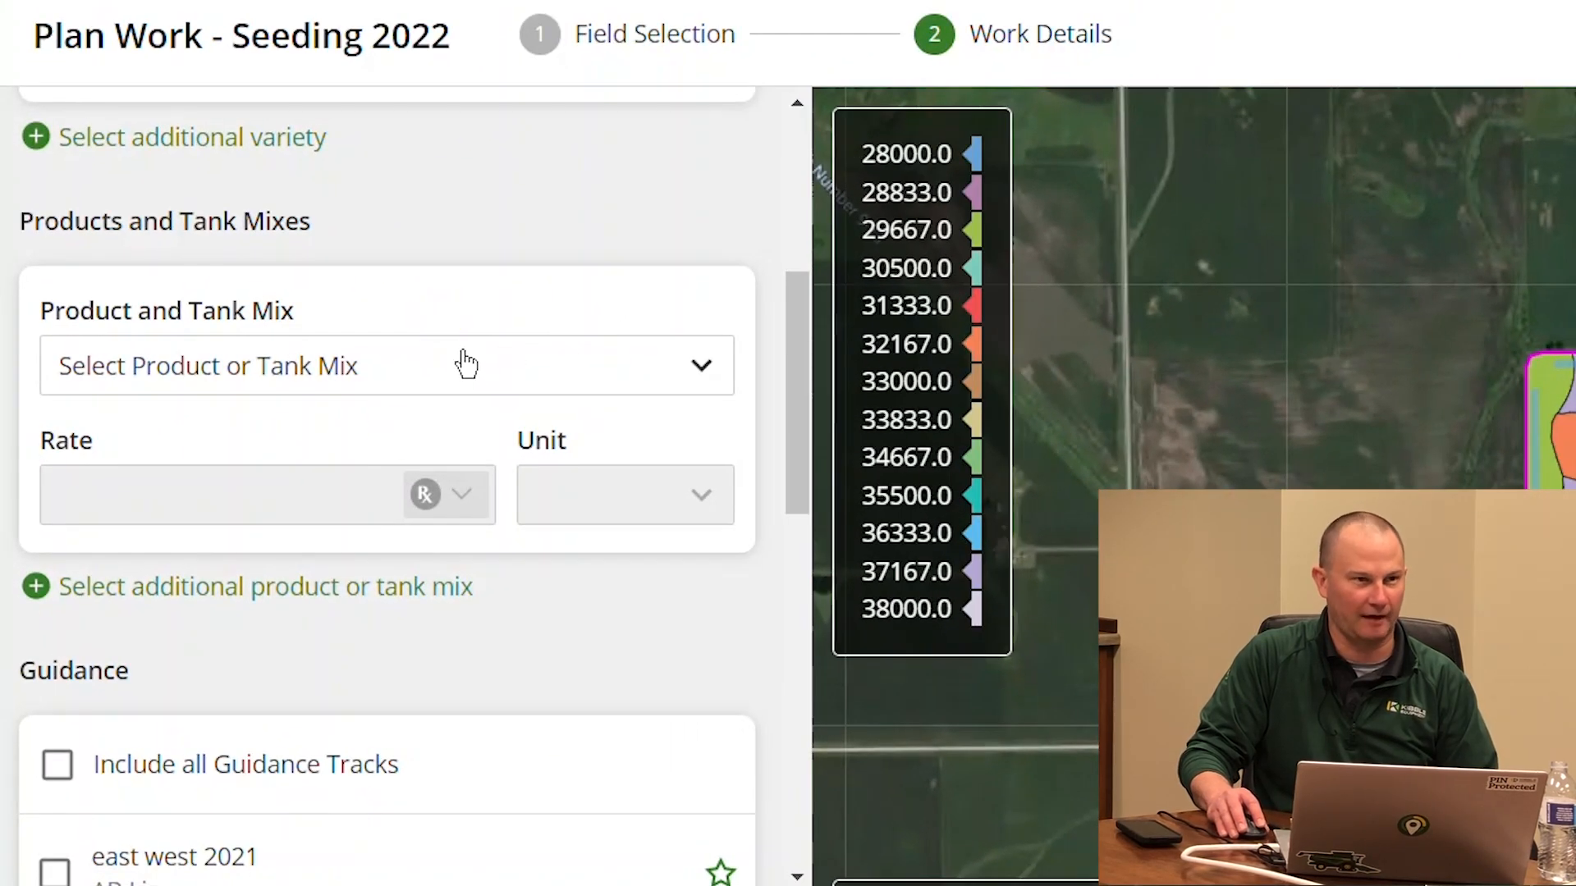
Include all guidance tracks in the seeding plan
click(460, 367)
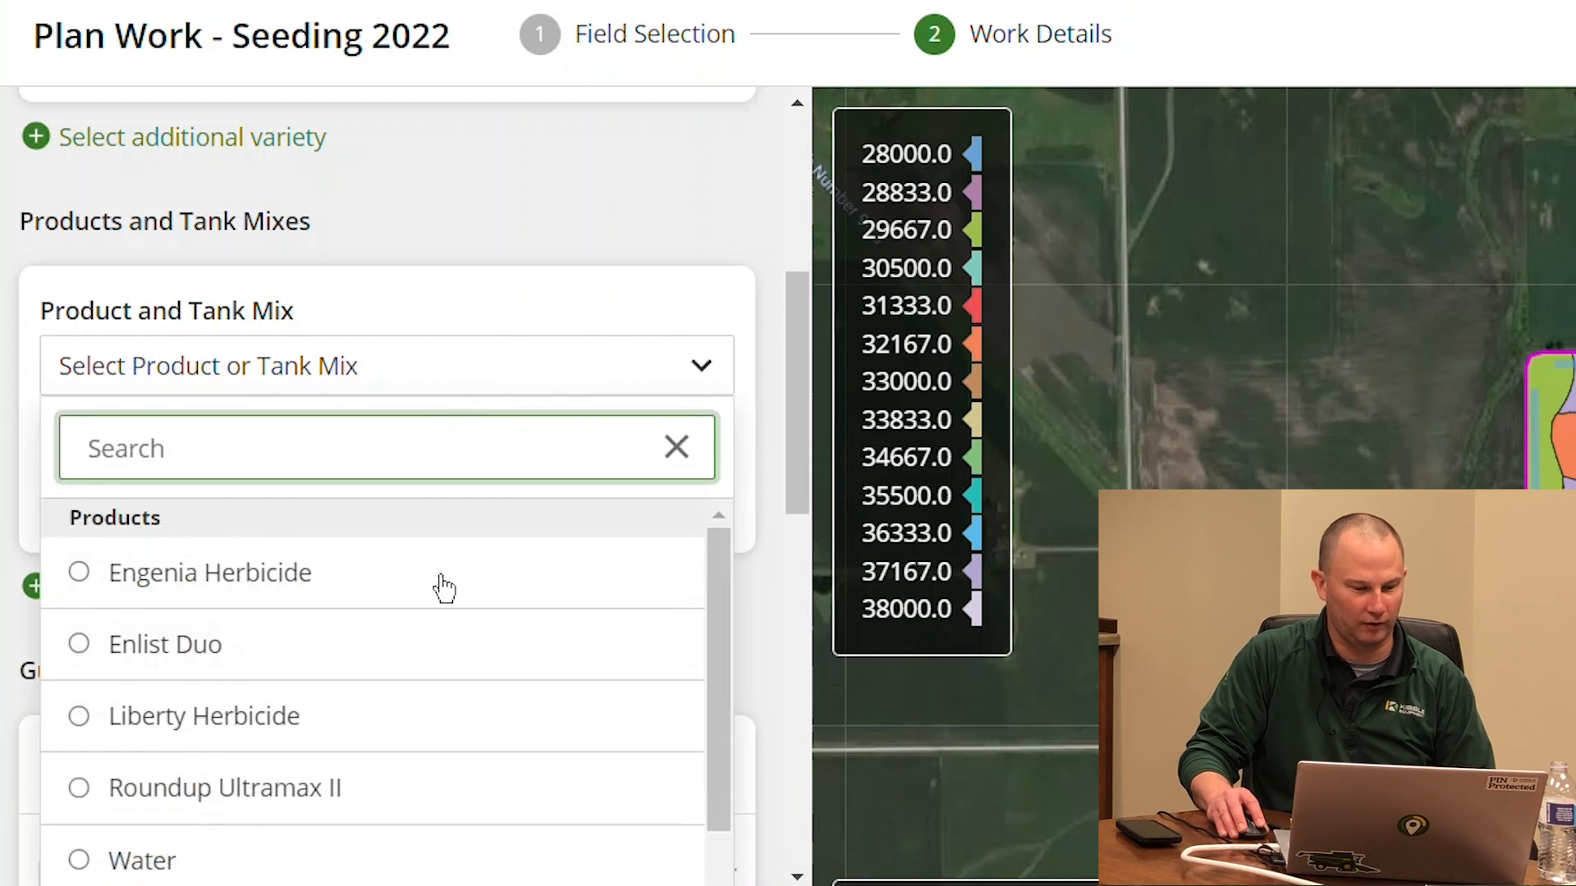
click(560, 246)
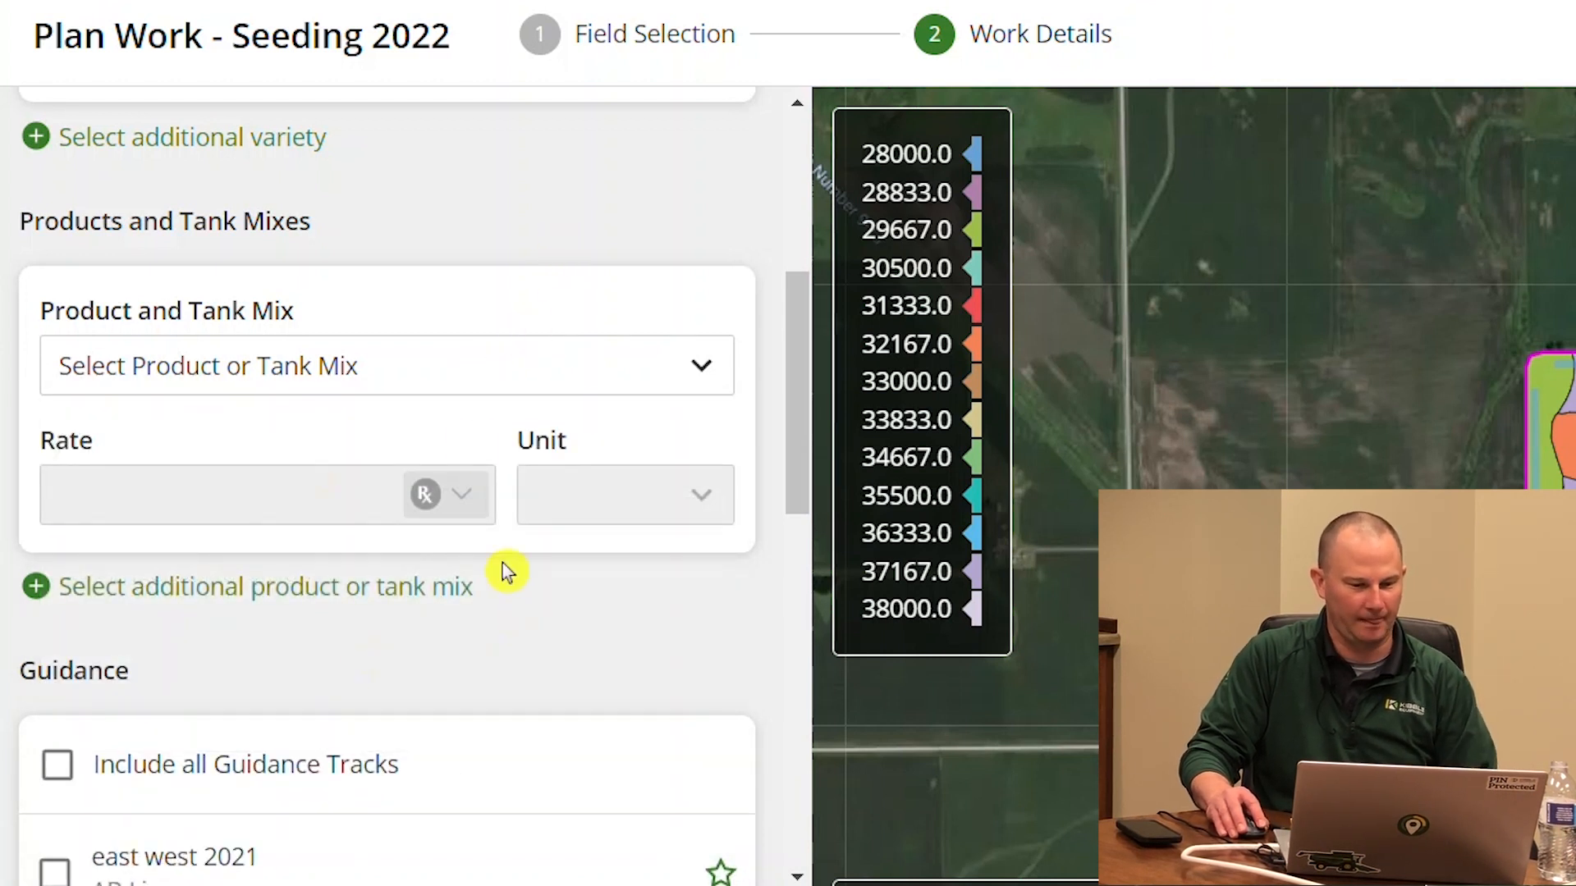
scroll(482, 656, down, 8)
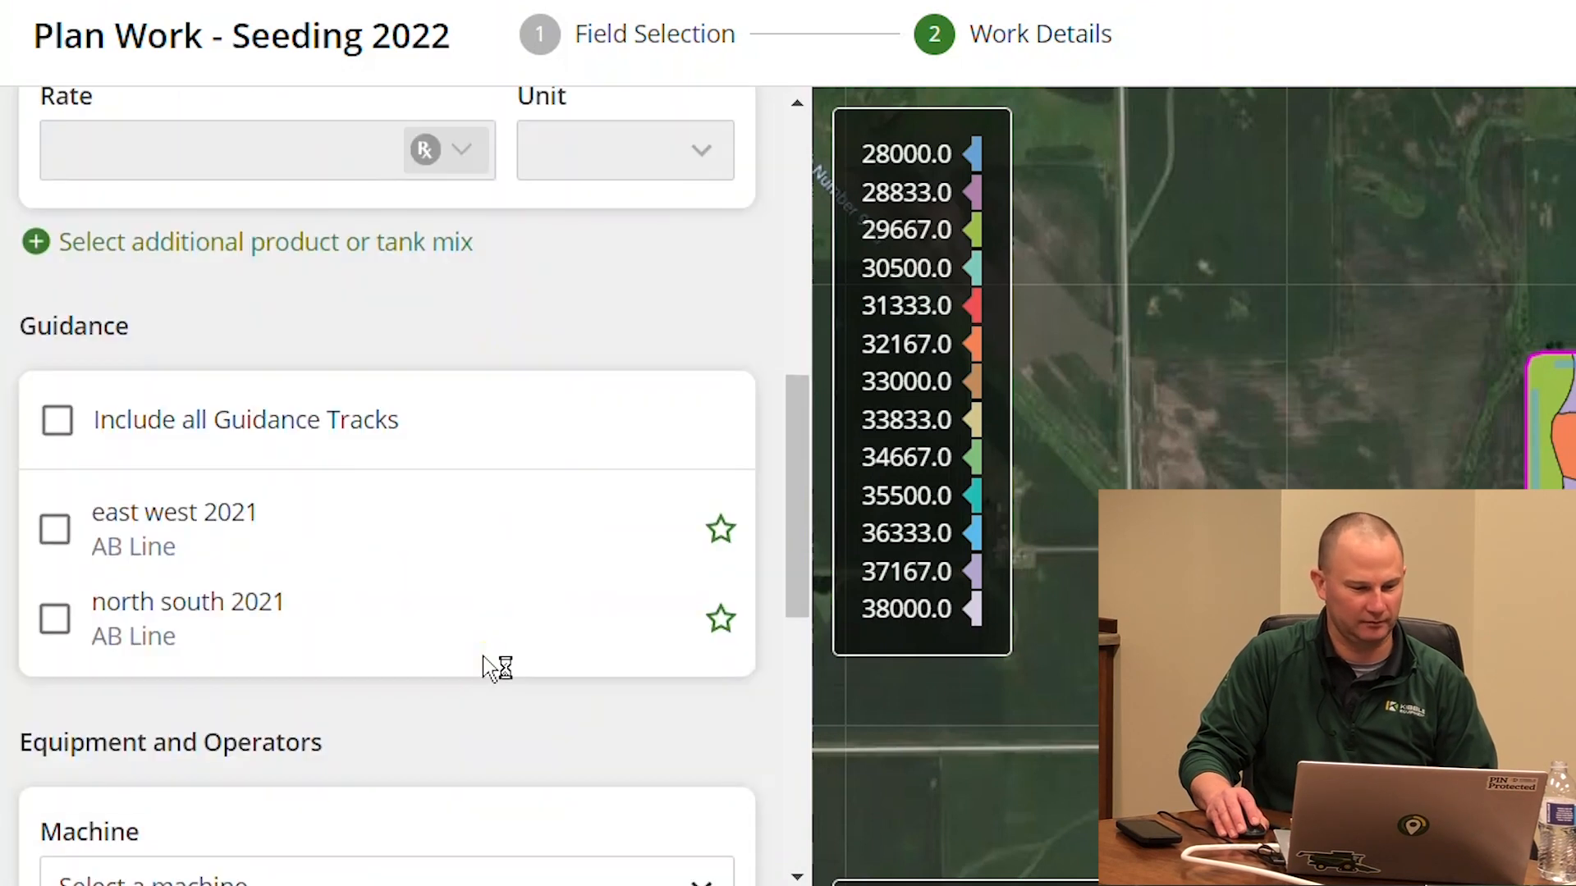
scroll(133, 415, up, 4)
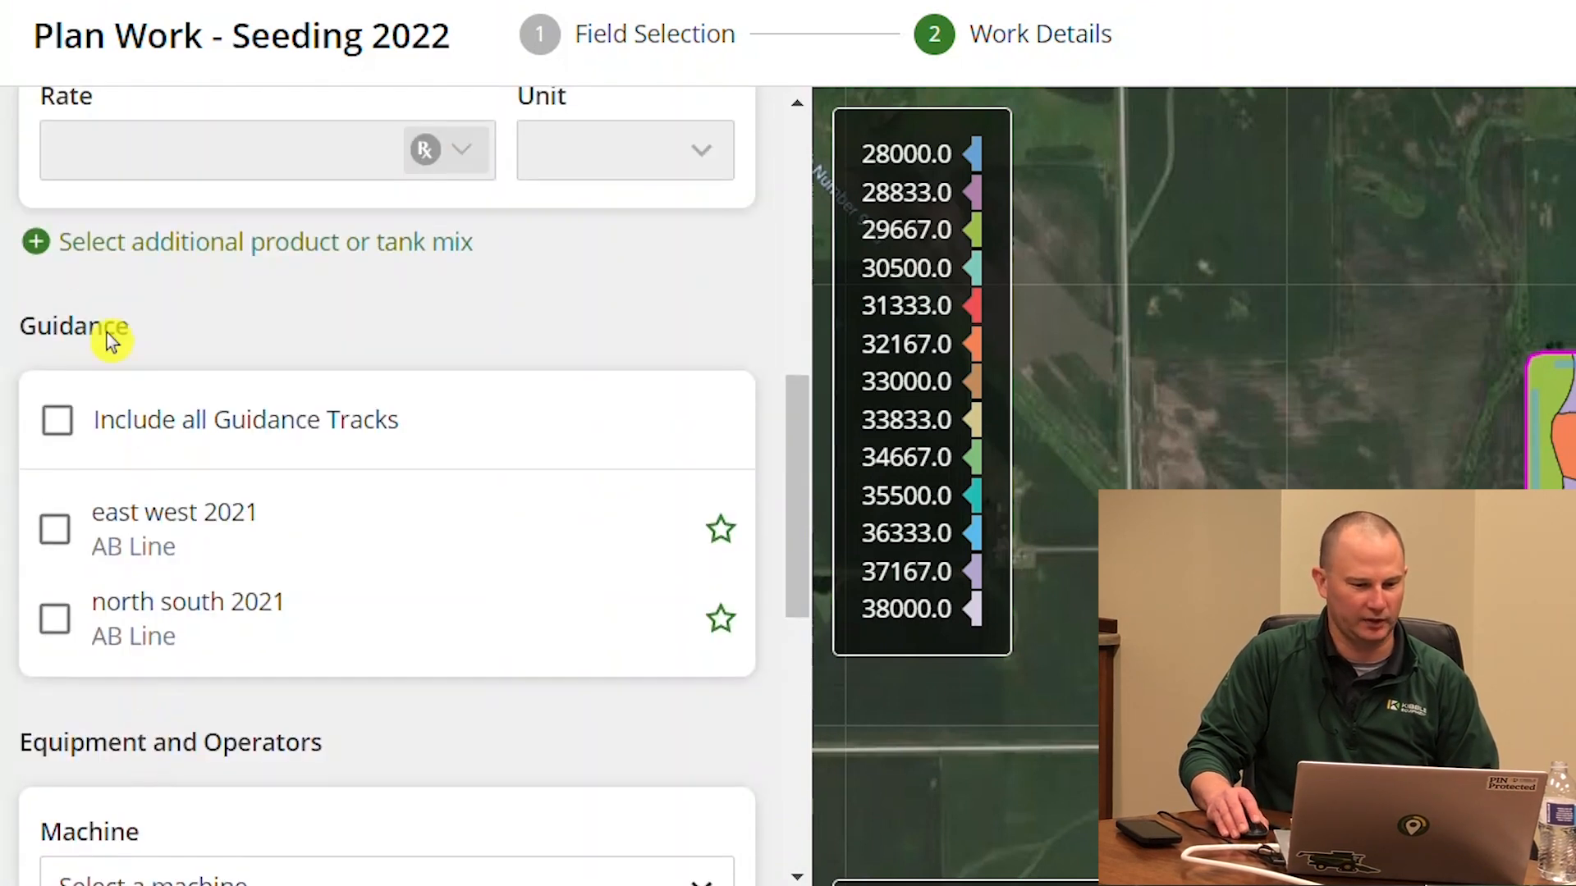
click(64, 428)
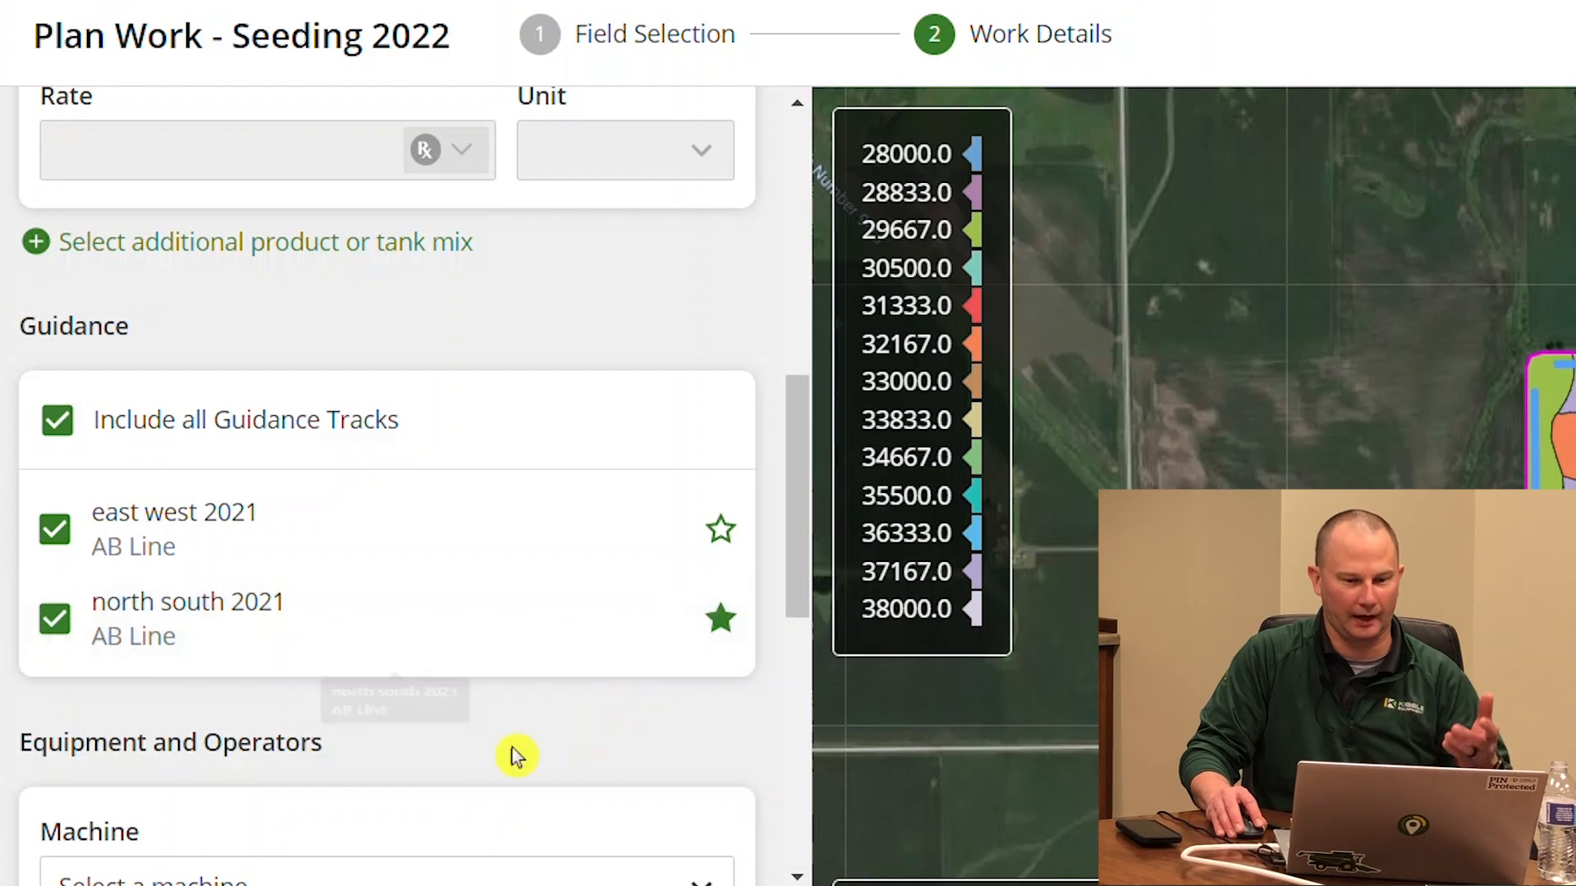
Assign the 7290R tractor with the 1765NT implement
scroll(515, 719, down, 5)
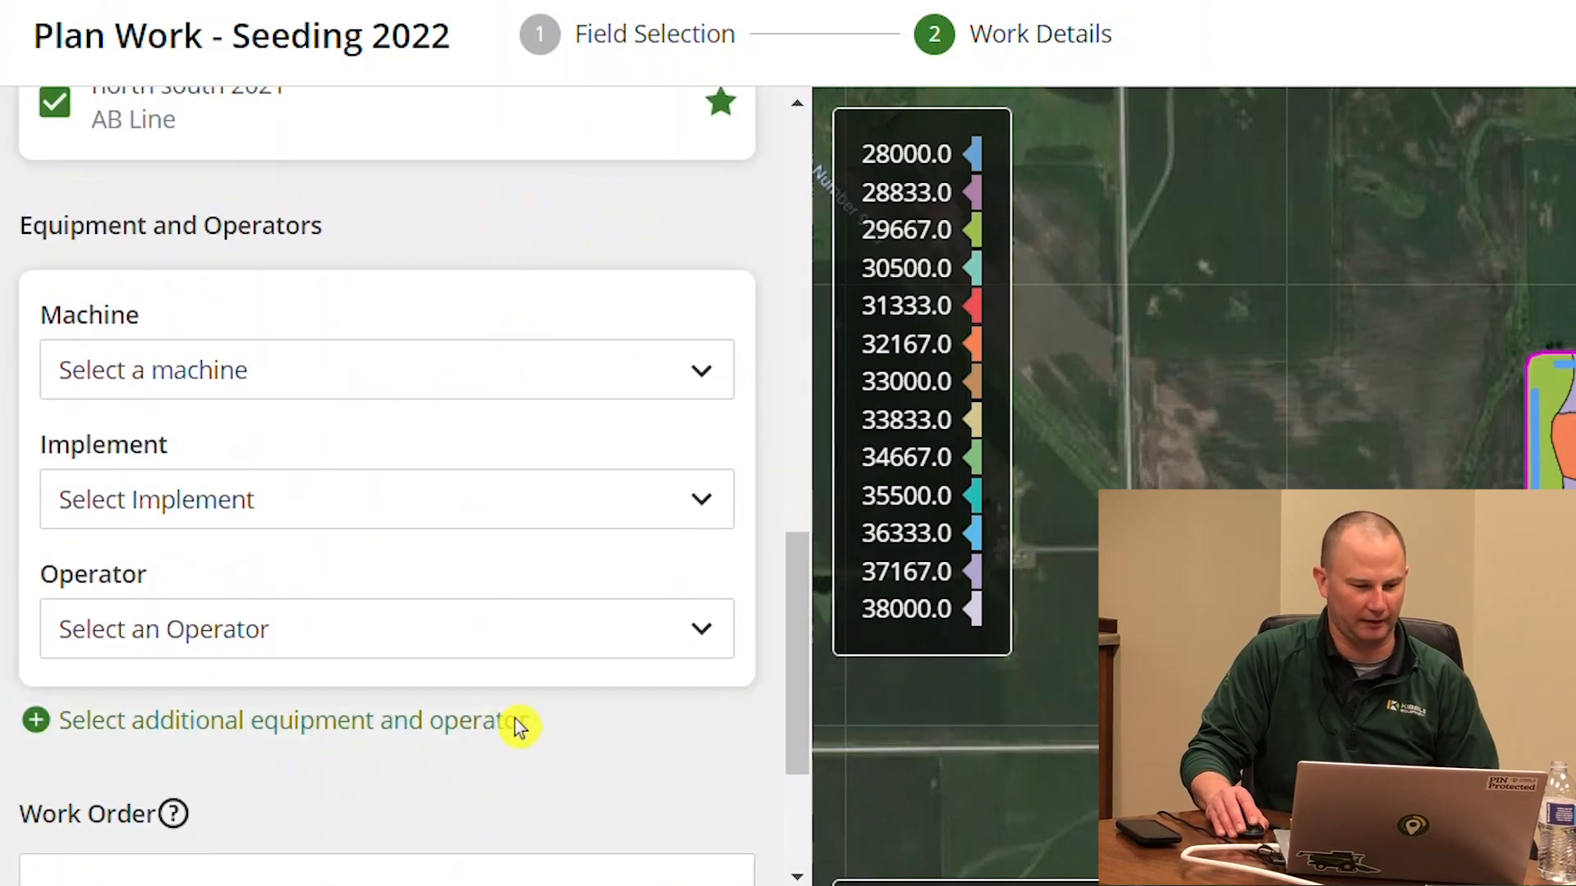
click(452, 360)
click(288, 577)
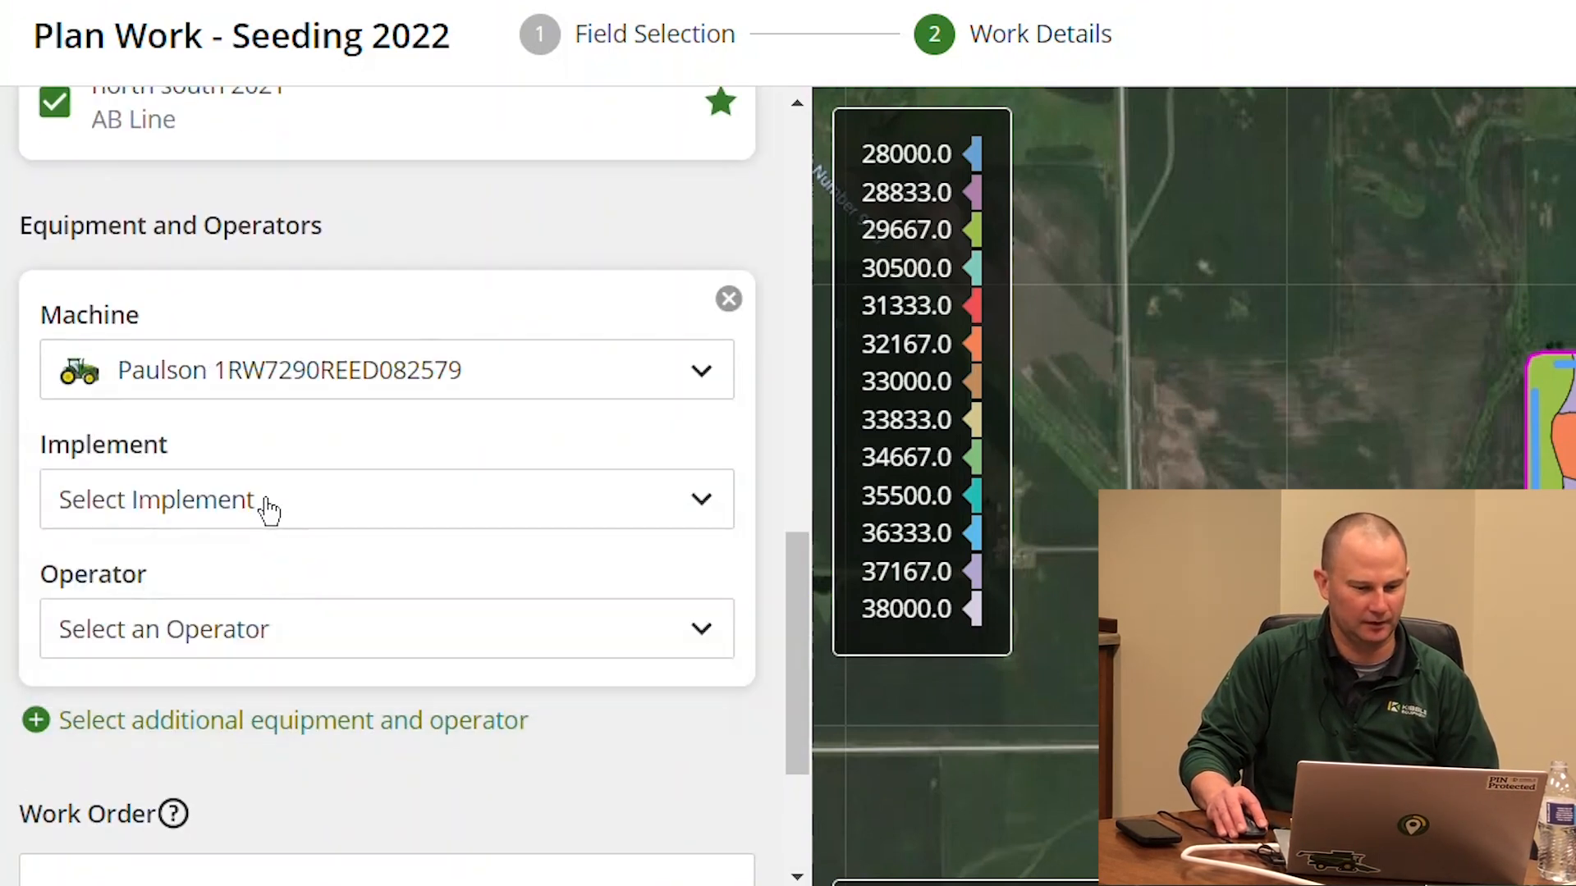
click(268, 501)
click(201, 722)
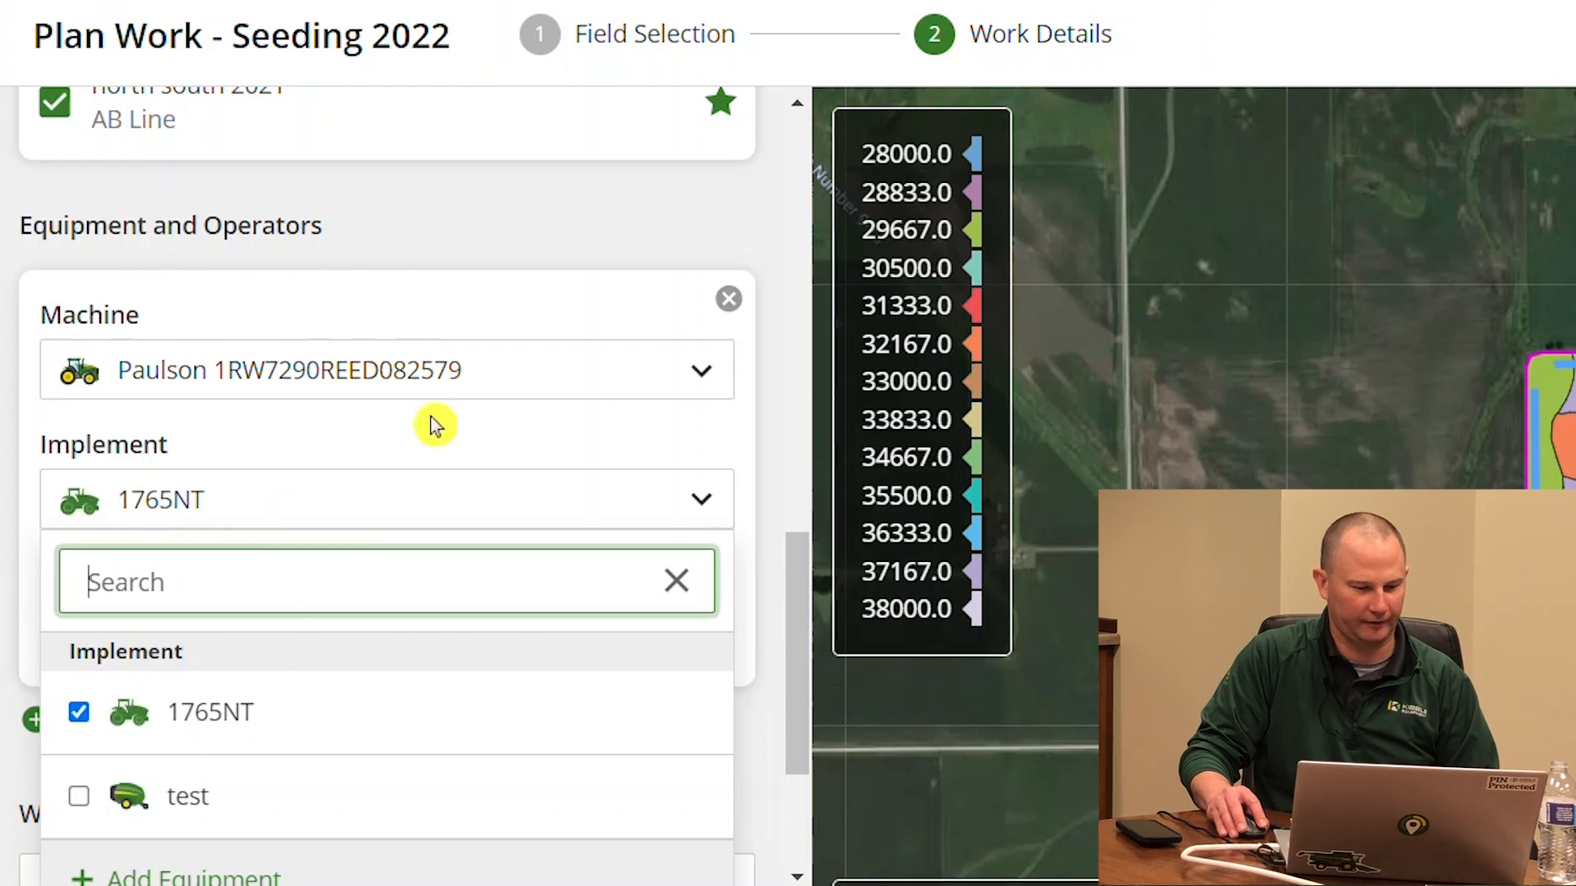
click(537, 271)
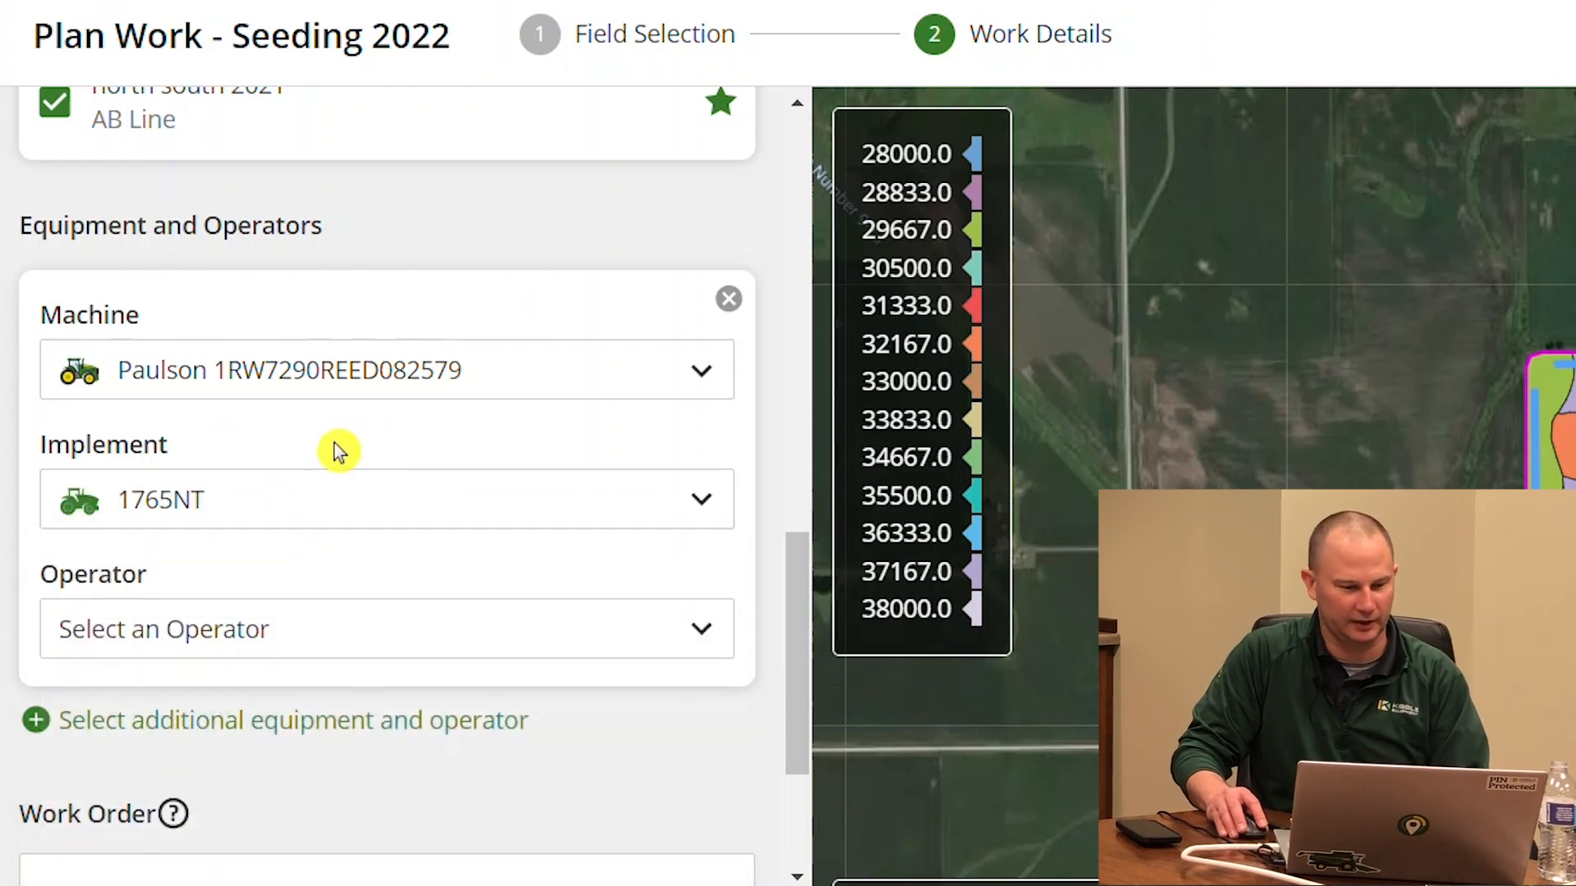
scroll(615, 405, down, 3)
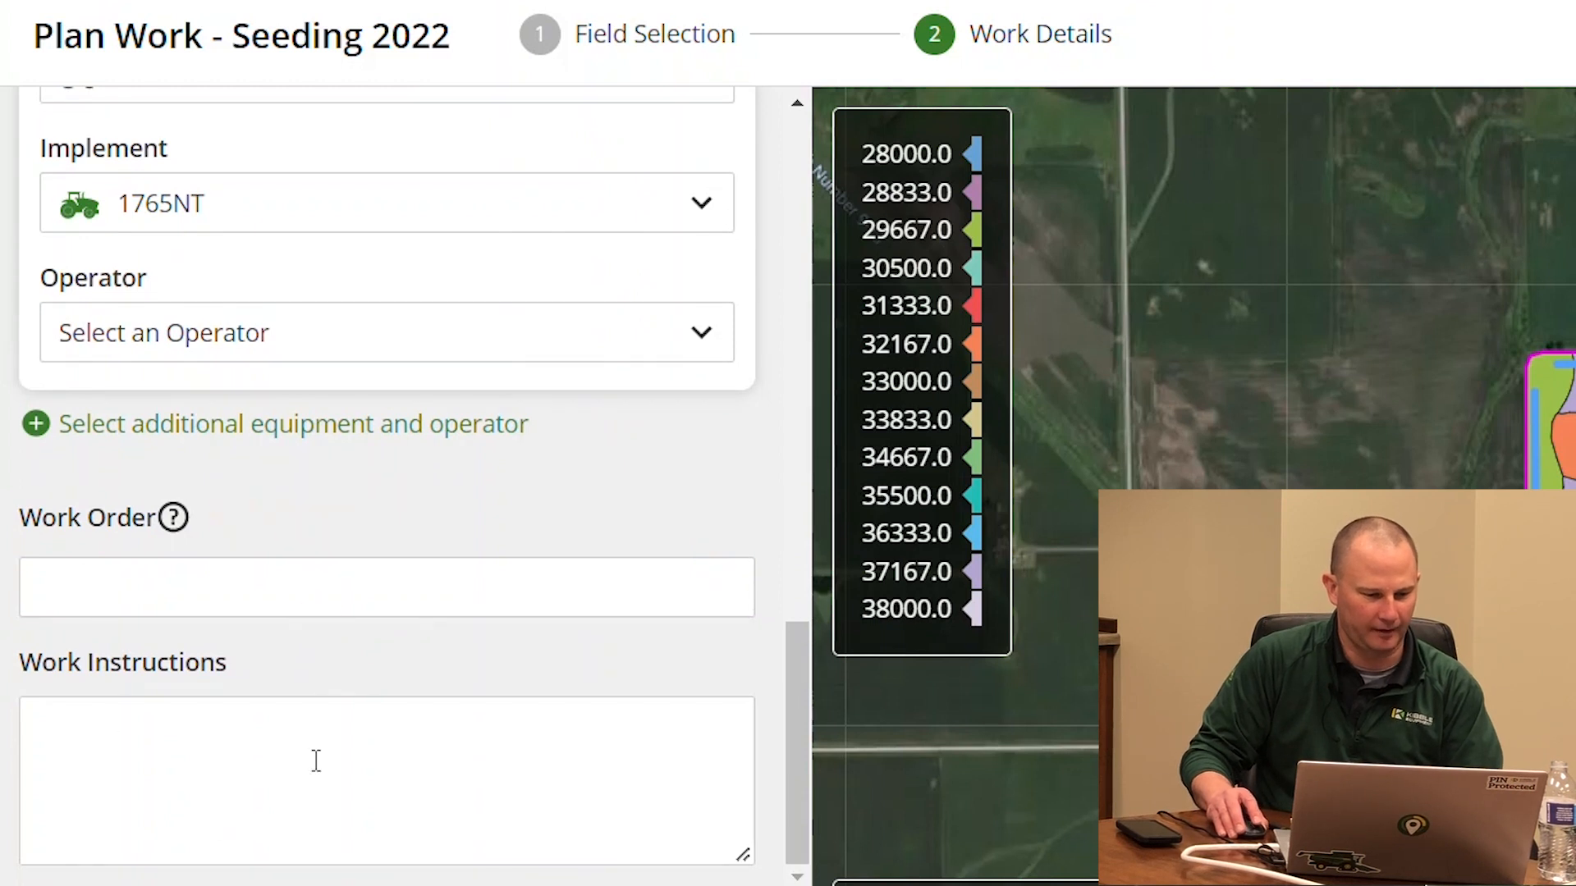
Enter the work instructions 'Do not plant conventional. CRW pressure.'
click(183, 600)
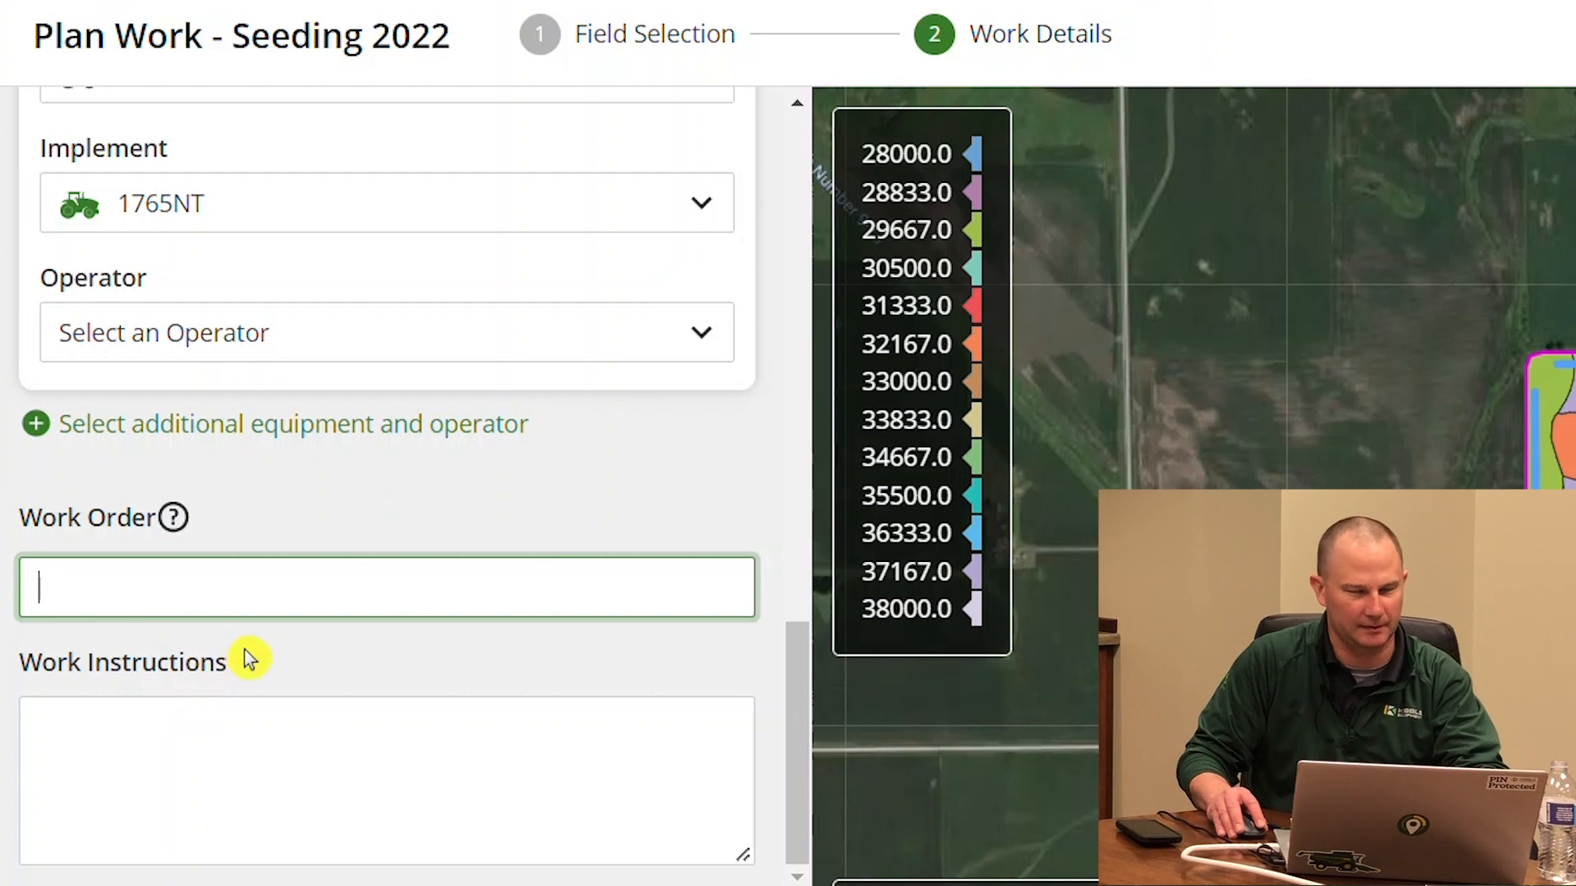
click(299, 754)
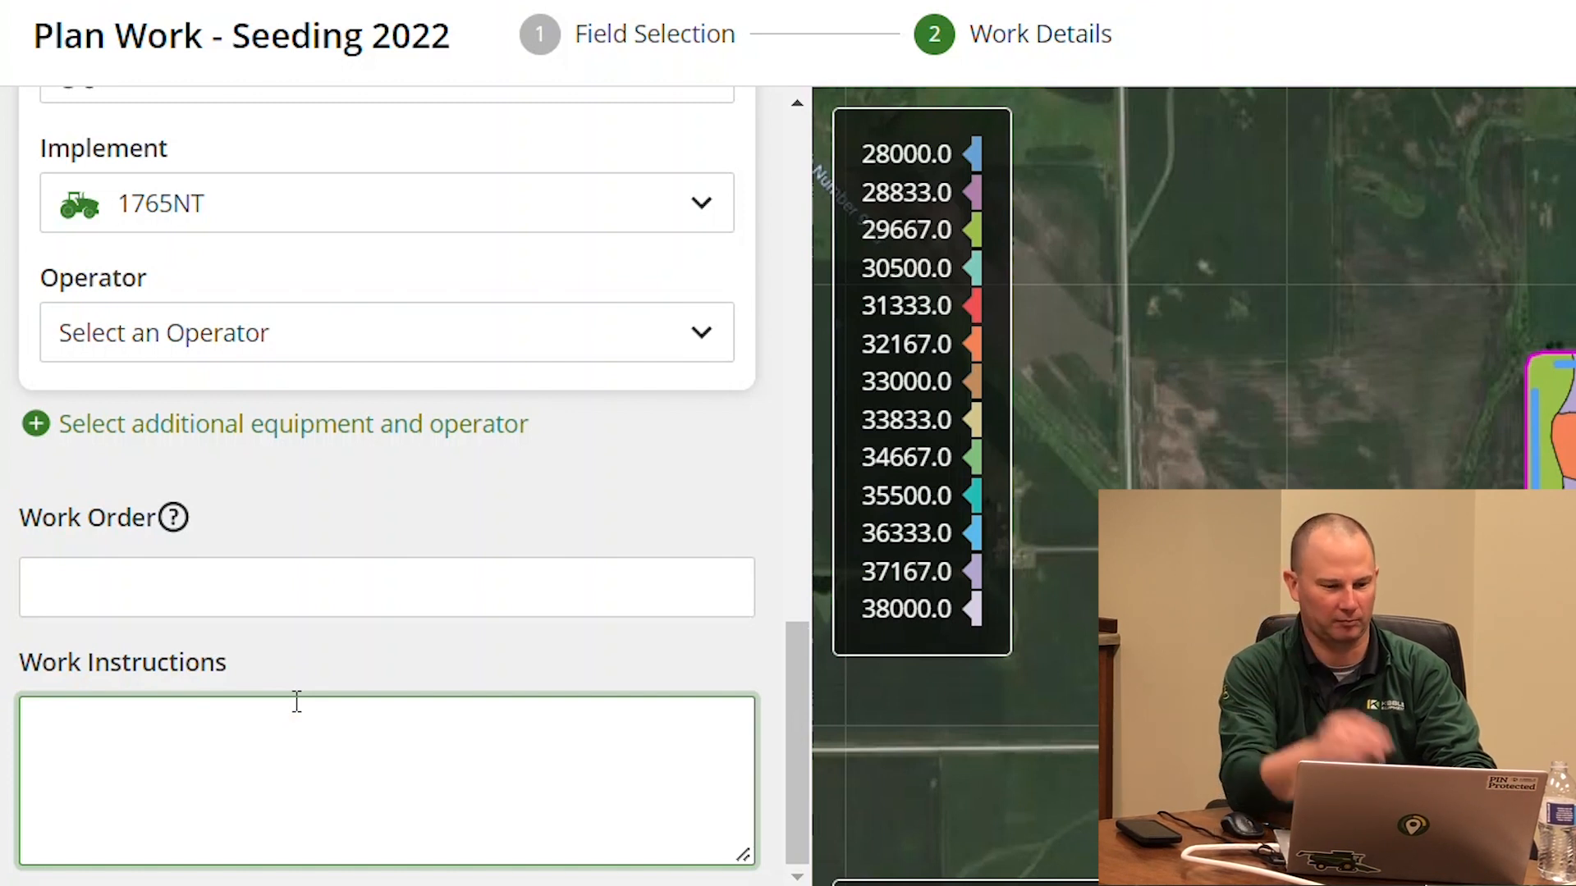
text(Do not plant conventional )
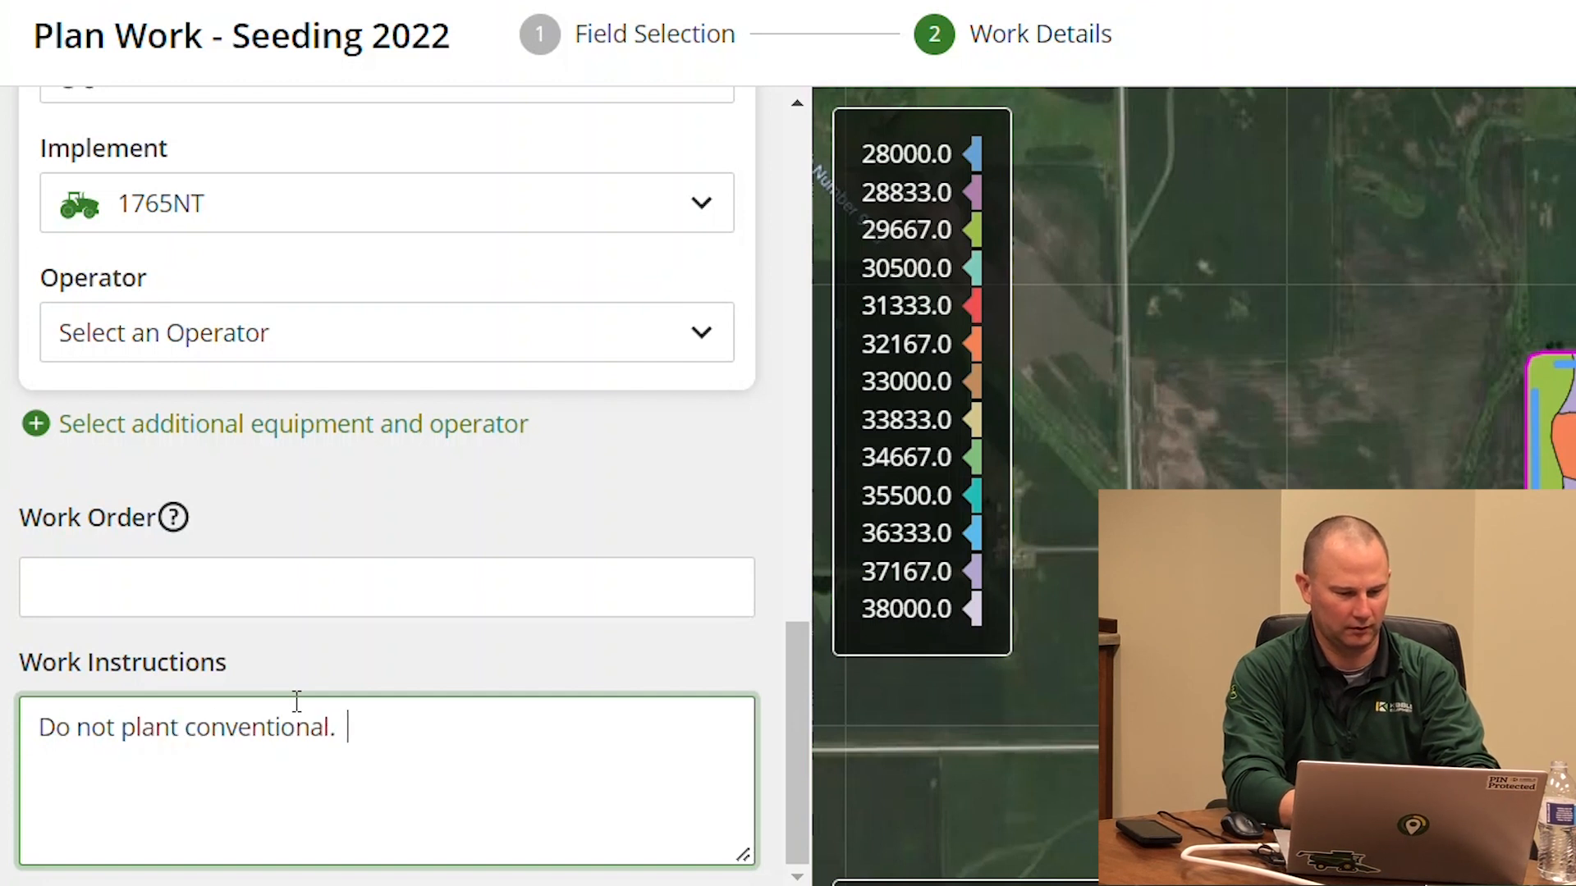
text(  CRW pressure.)
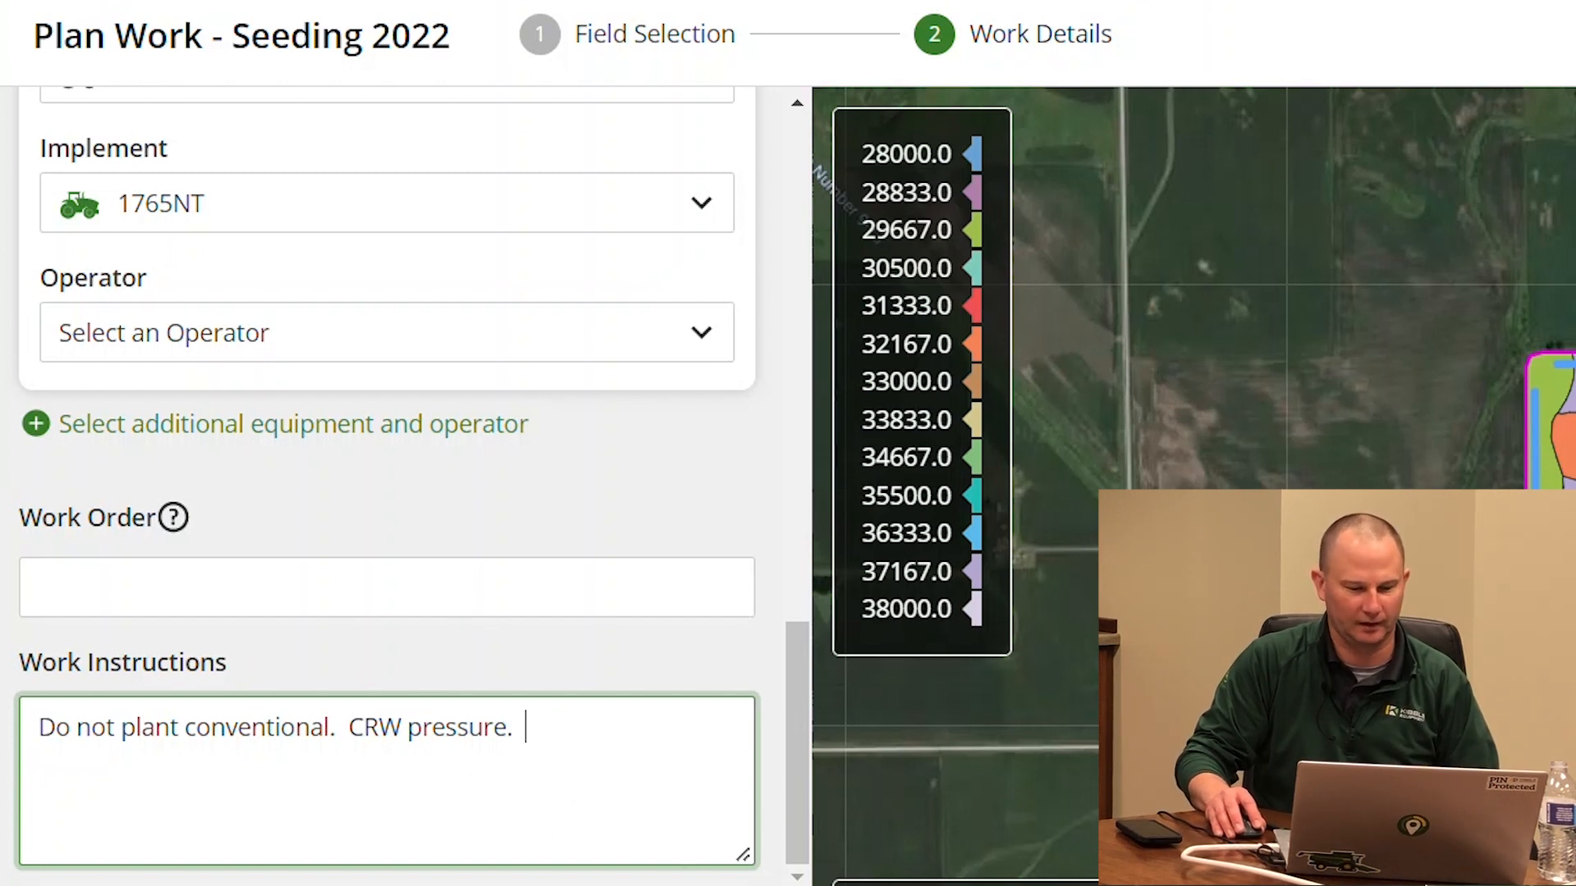
key(Tab)
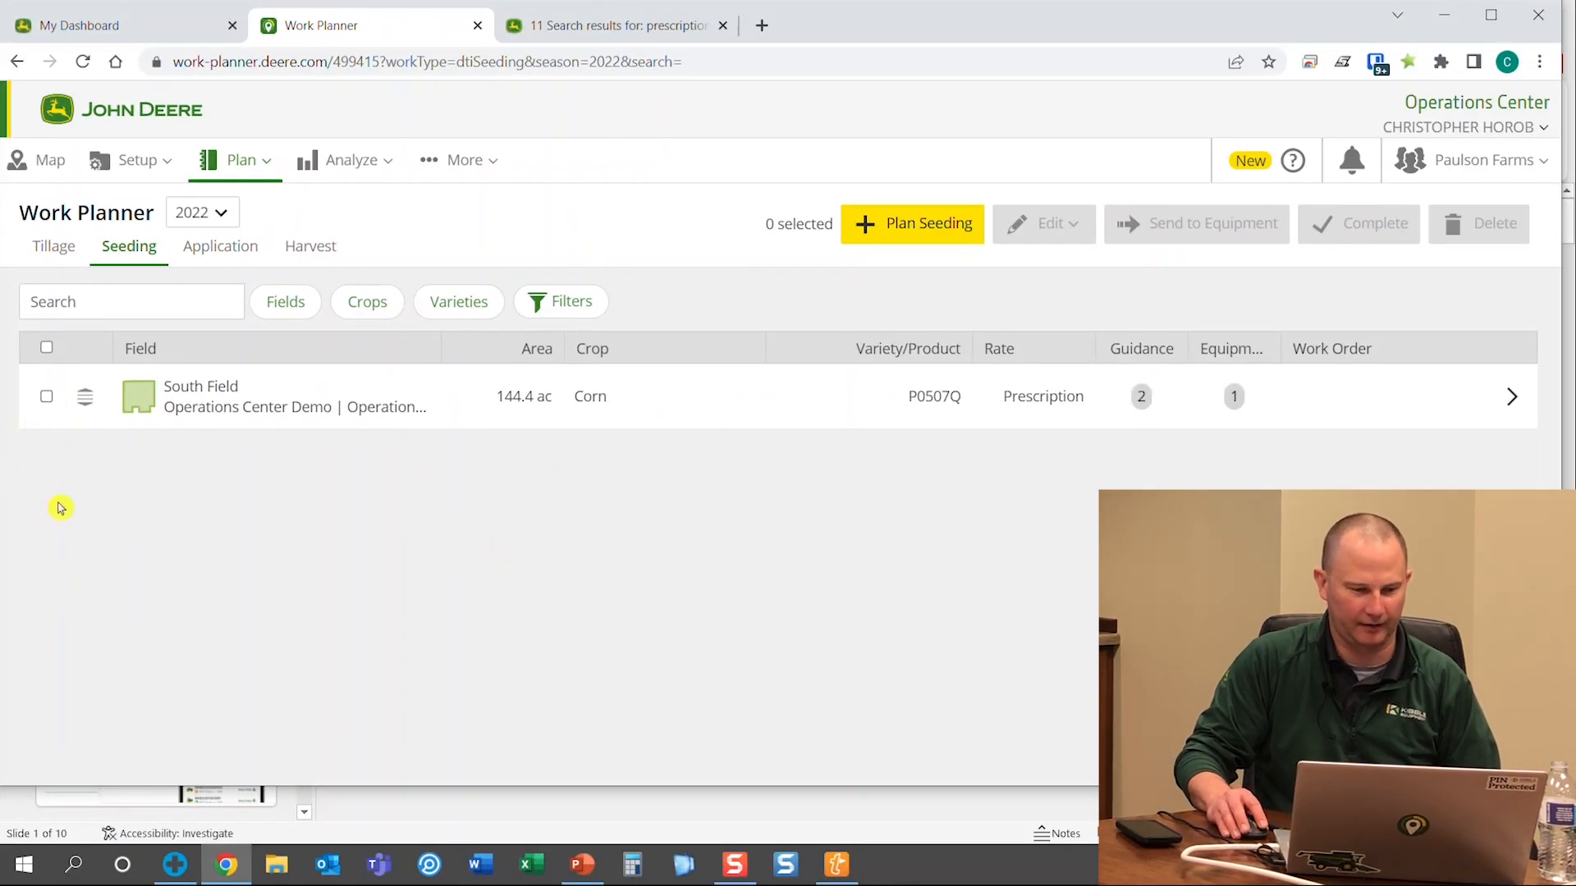
Select the South Field plan, then show PowerPoint slide 2, Work Planner In Cab Demo
click(46, 396)
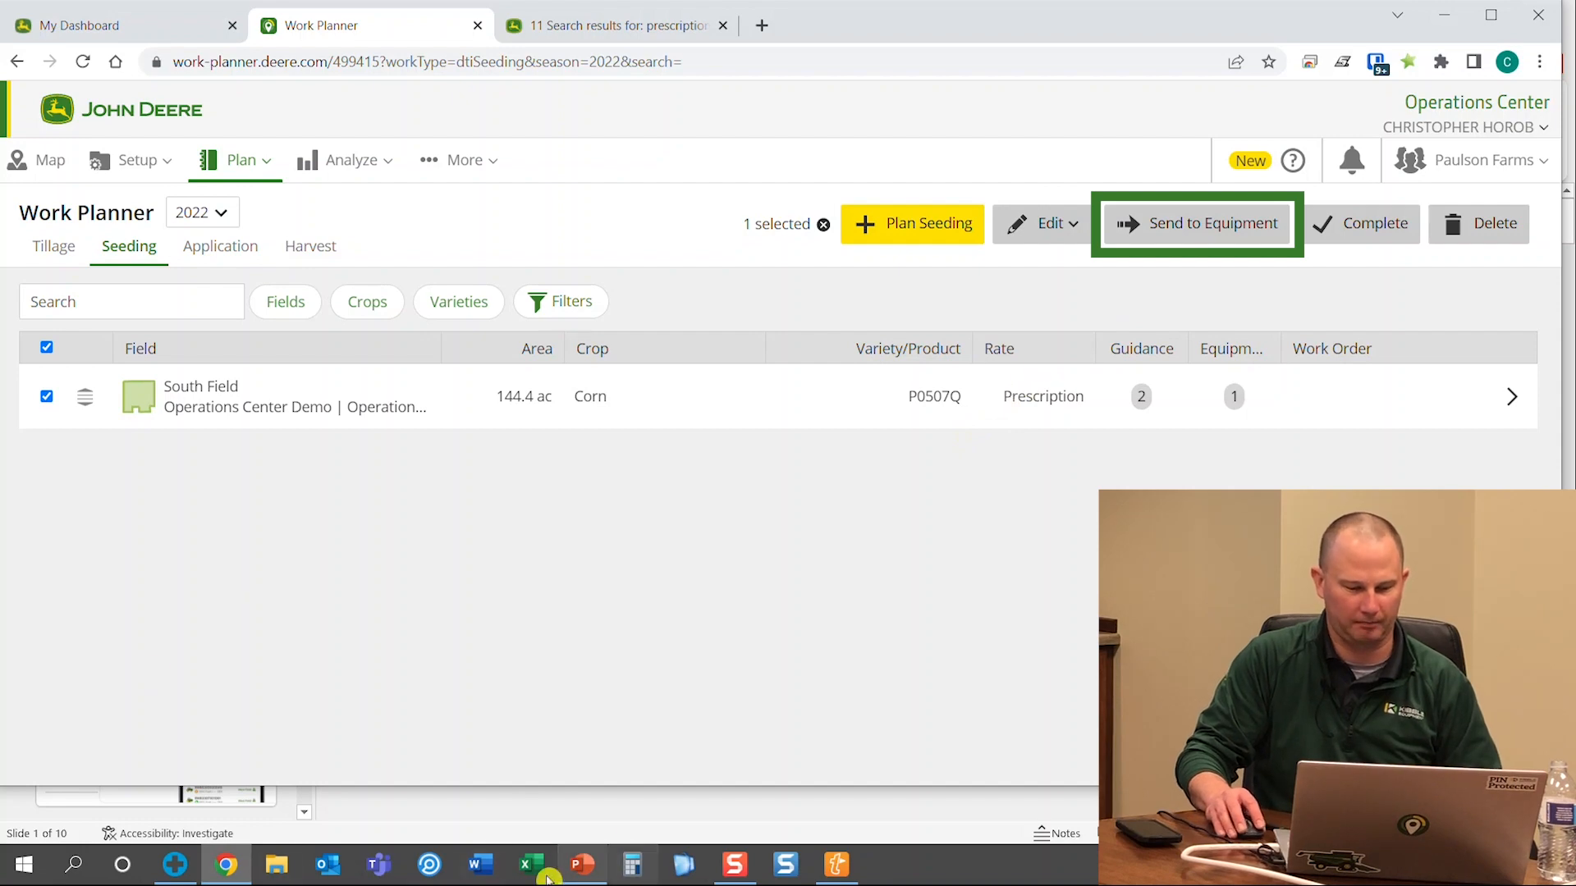
mouse_move(564, 864)
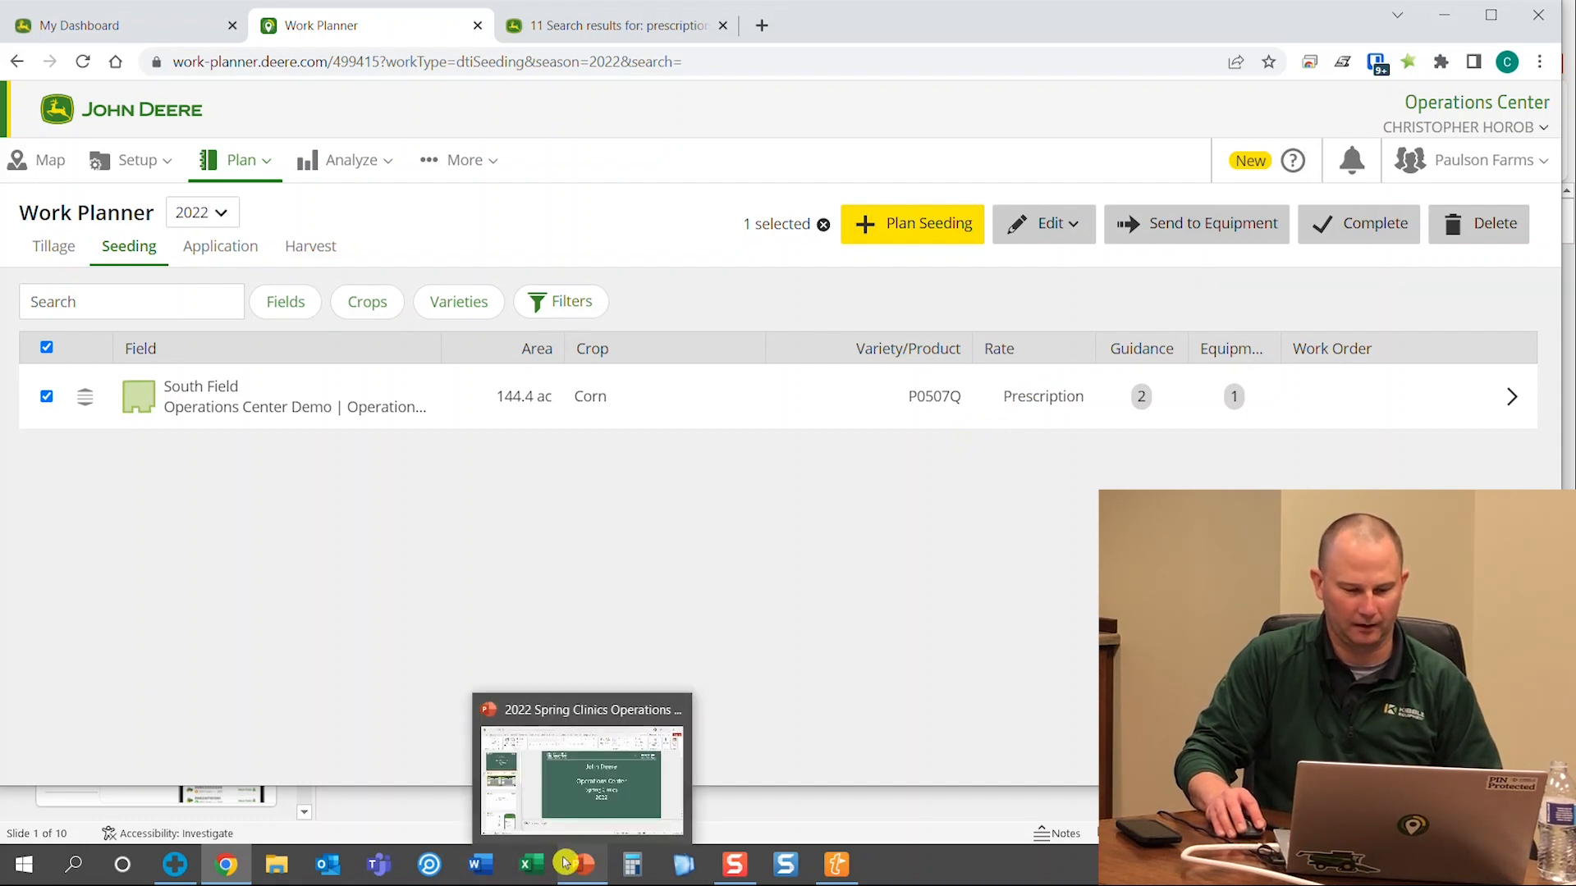
click(566, 792)
click(211, 479)
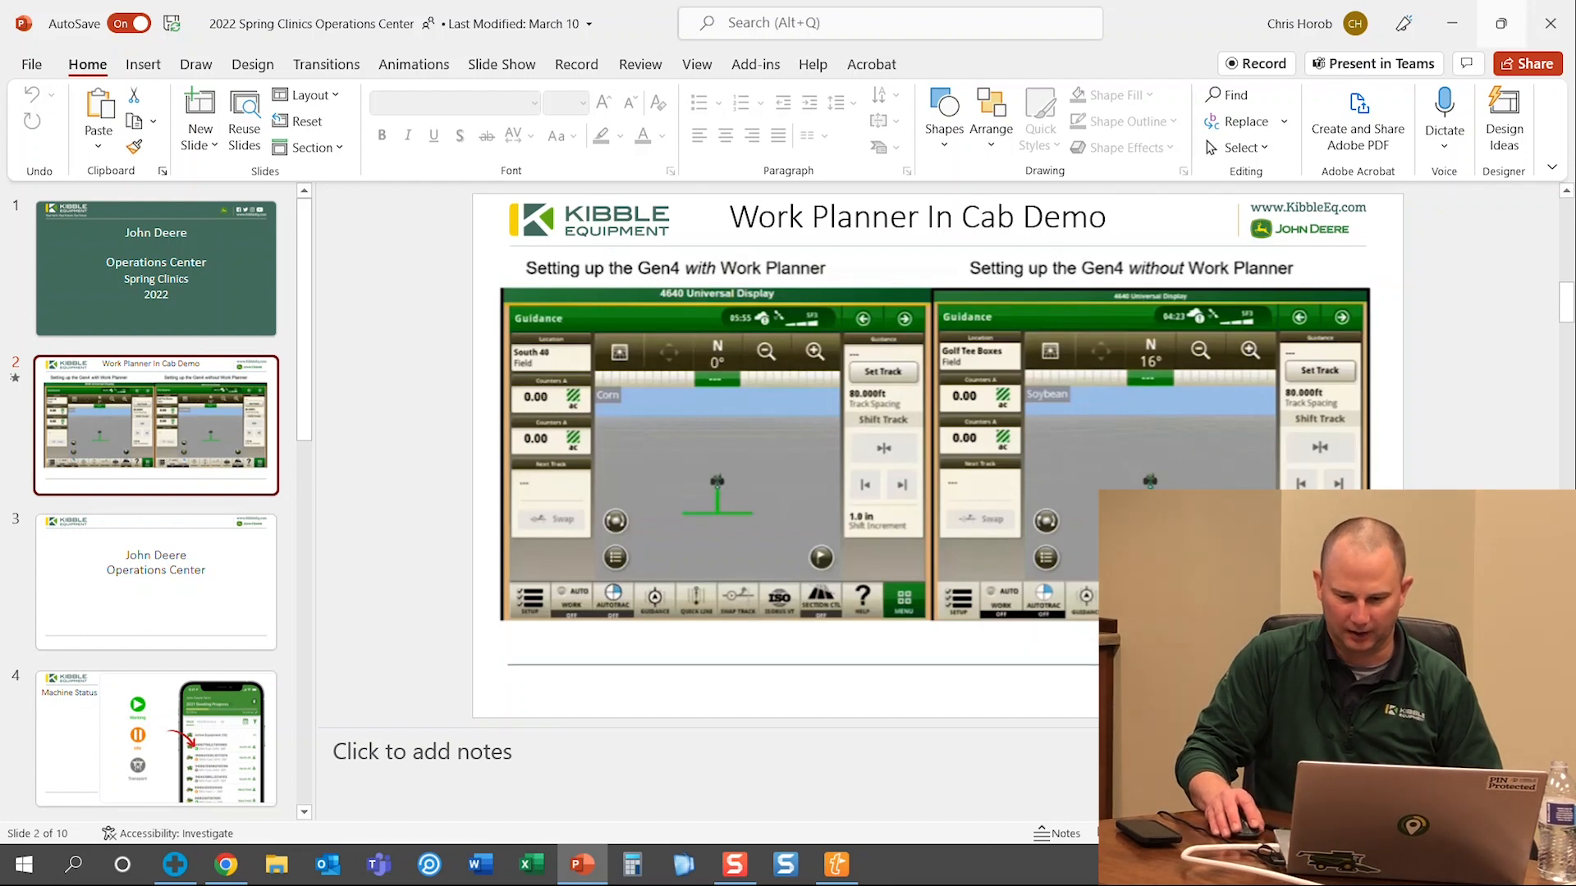
Run the slide show from the Work Planner In Cab Demo slide with Shift+F5
key(shift+F5)
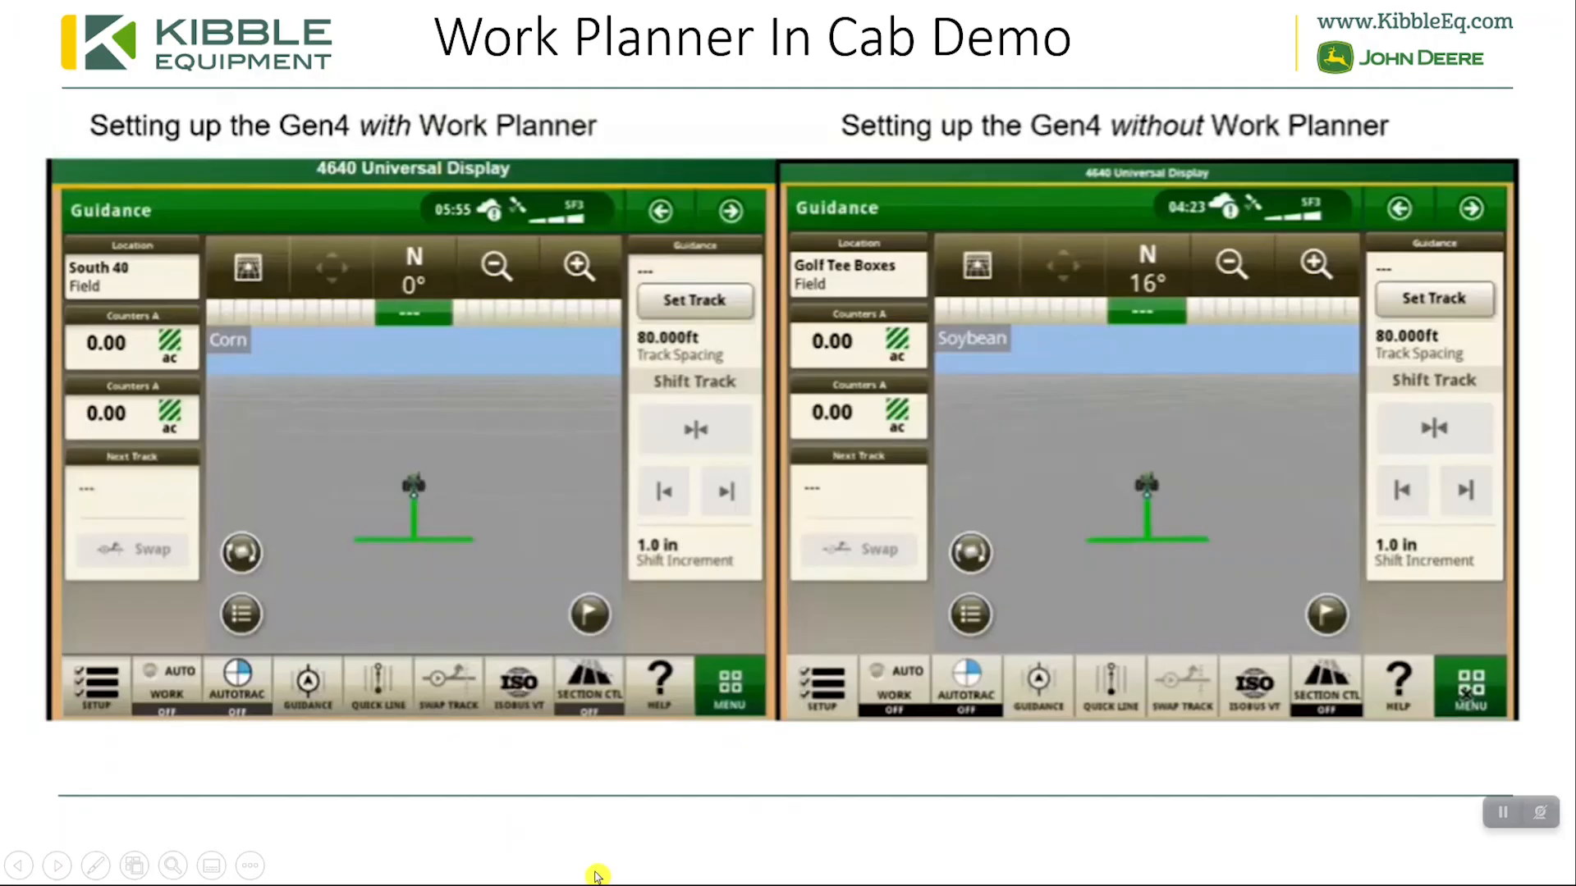
mouse_move(46, 715)
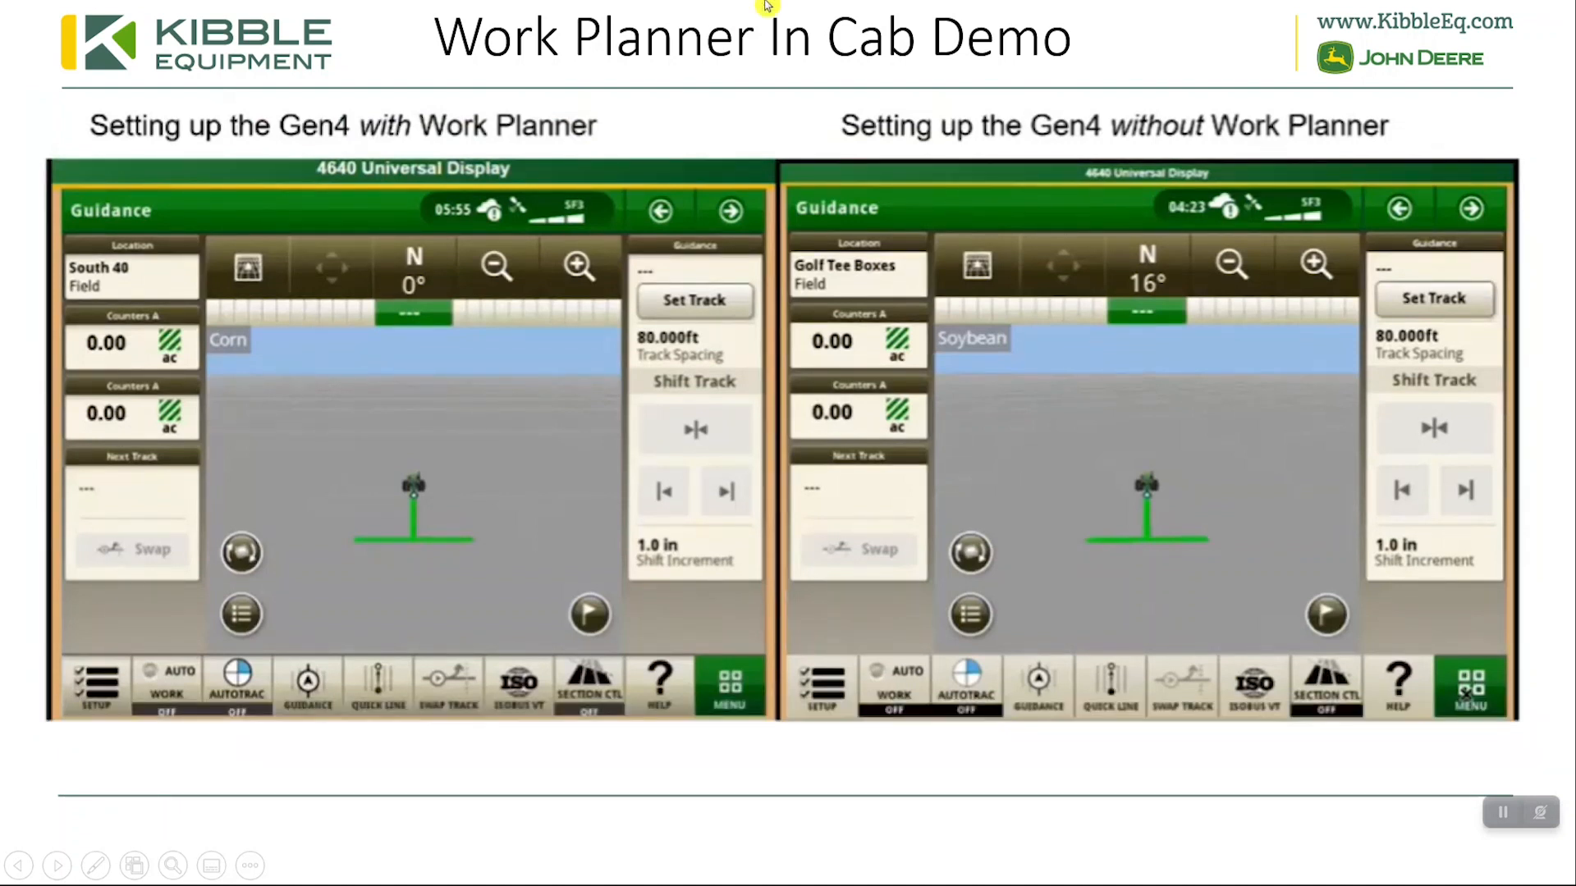
mouse_move(774, 317)
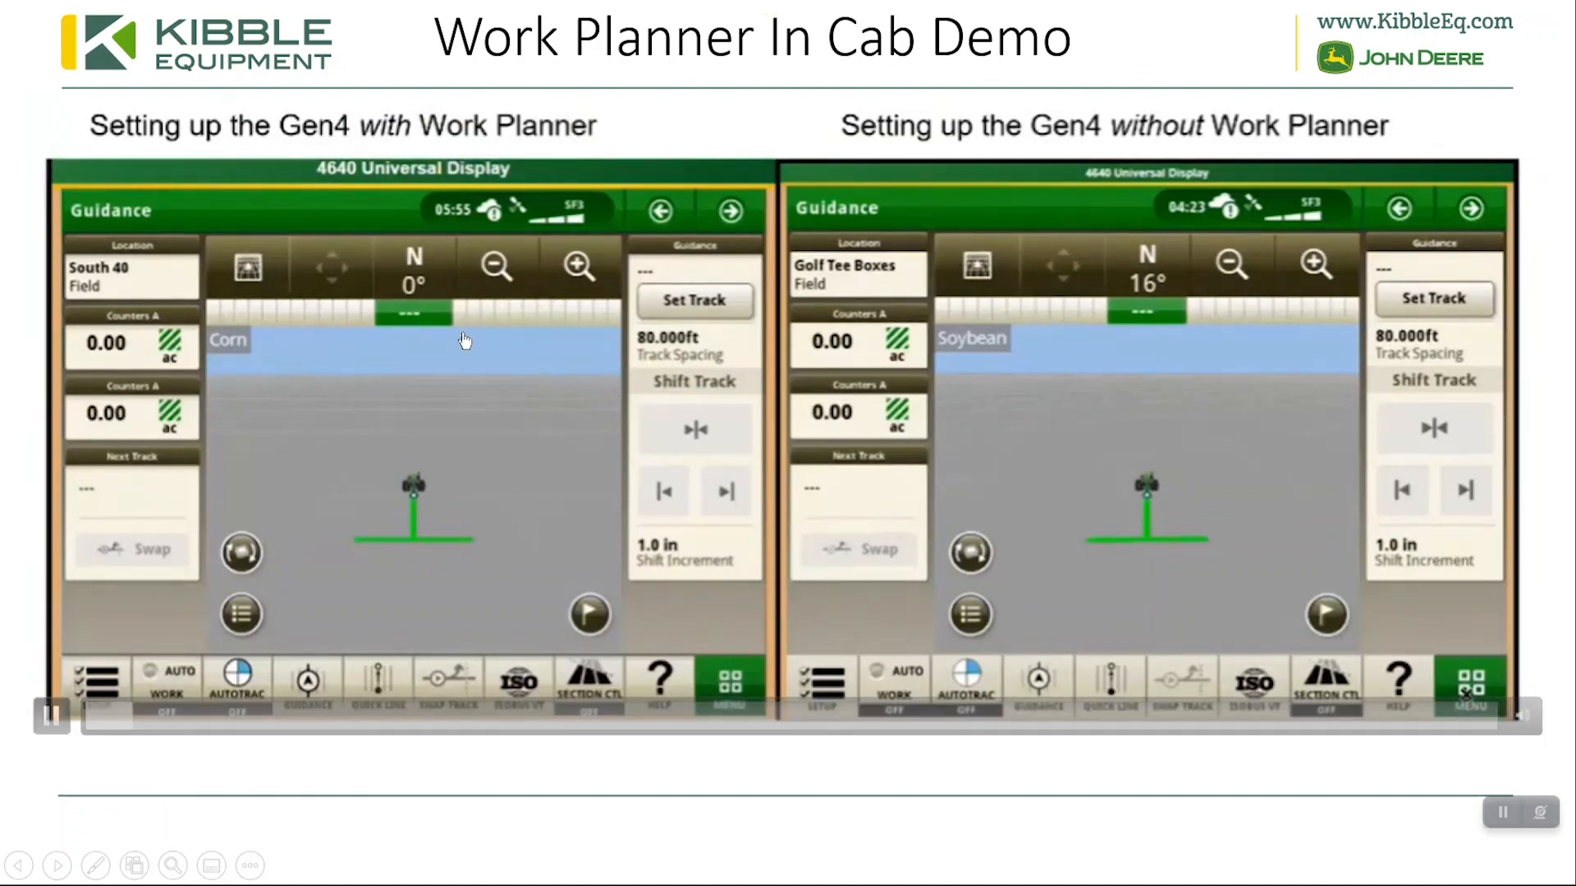